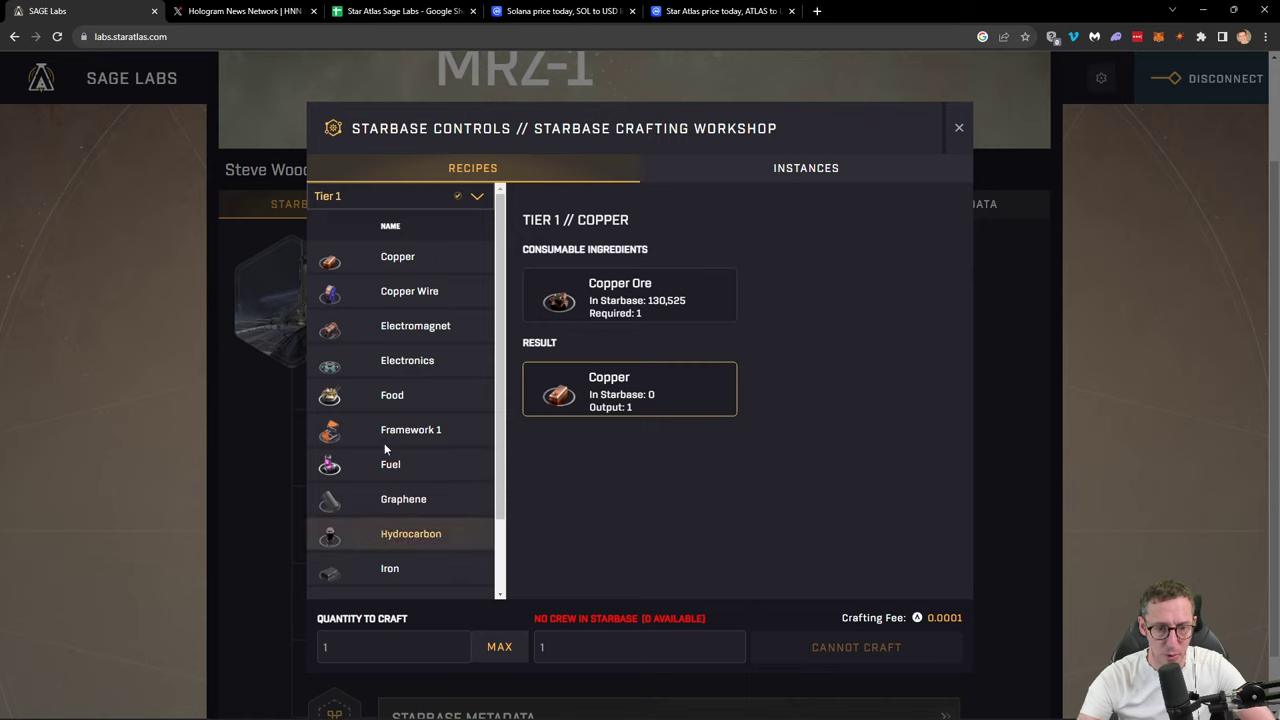
Step: Browse the Tier 2, Tier 3 and Tier 4 recipes in the crafting workshop
click(478, 196)
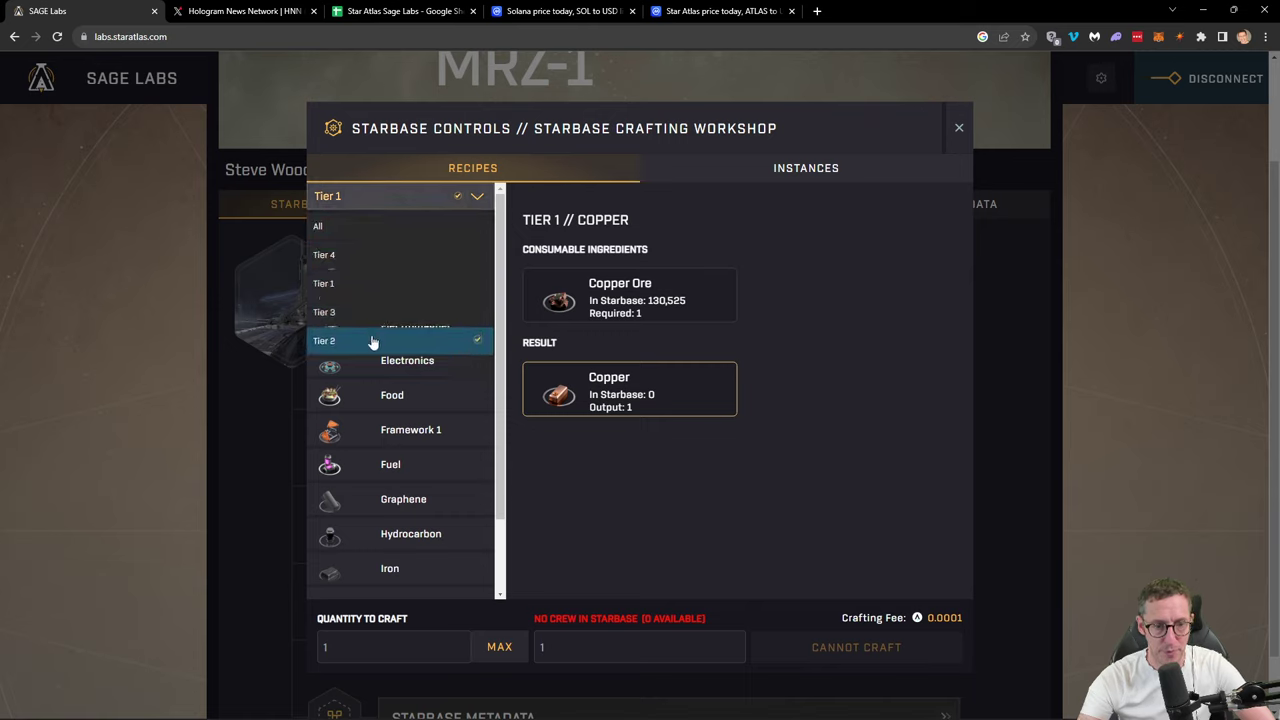
click(400, 251)
click(372, 196)
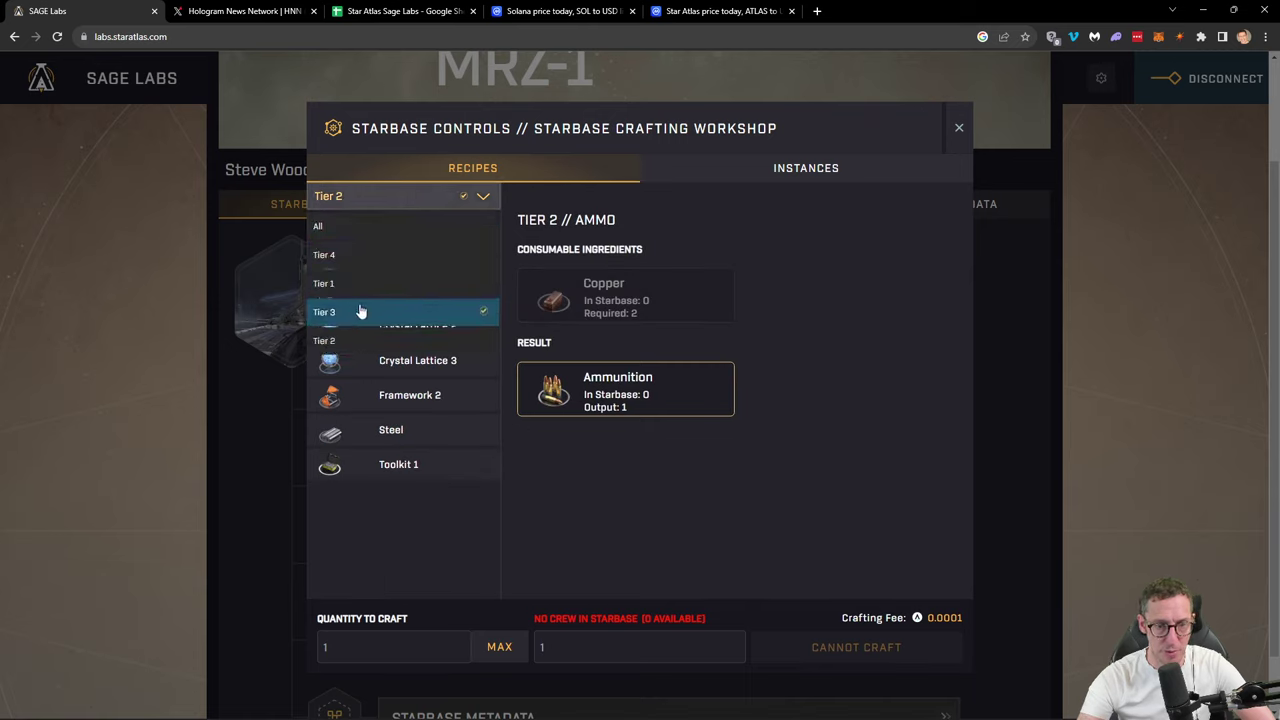
click(364, 311)
click(379, 198)
click(360, 254)
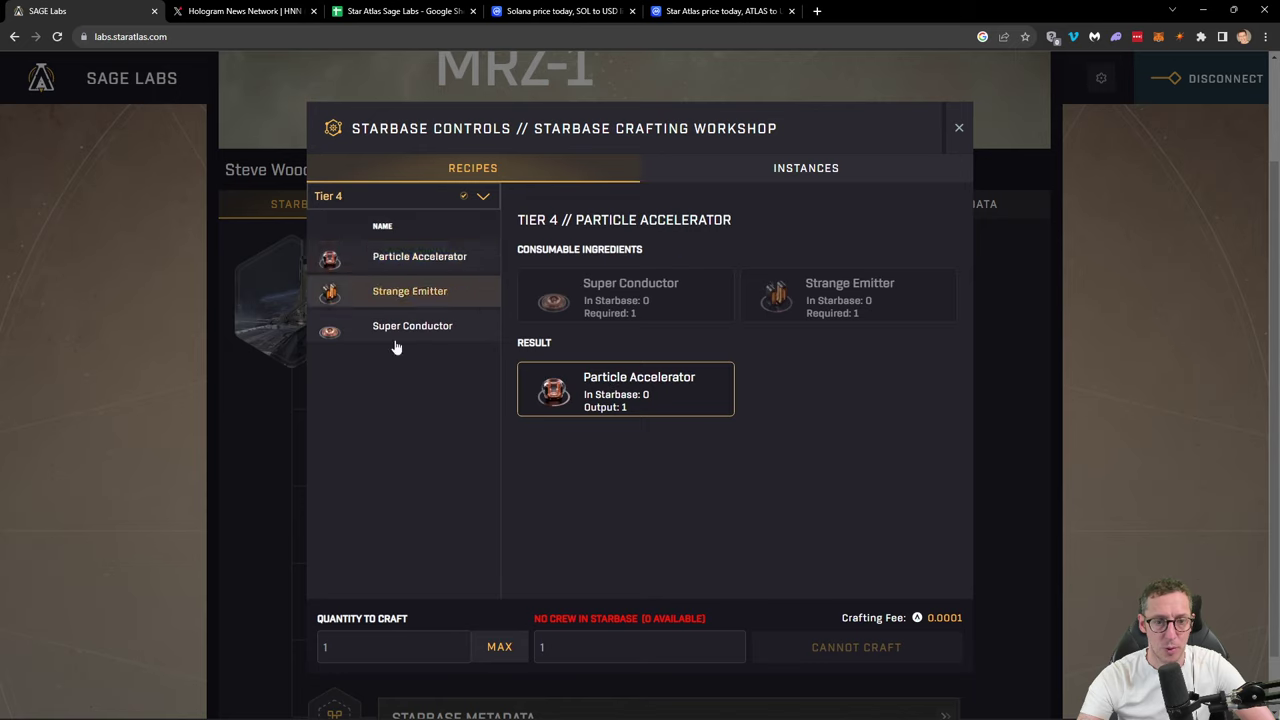
click(384, 196)
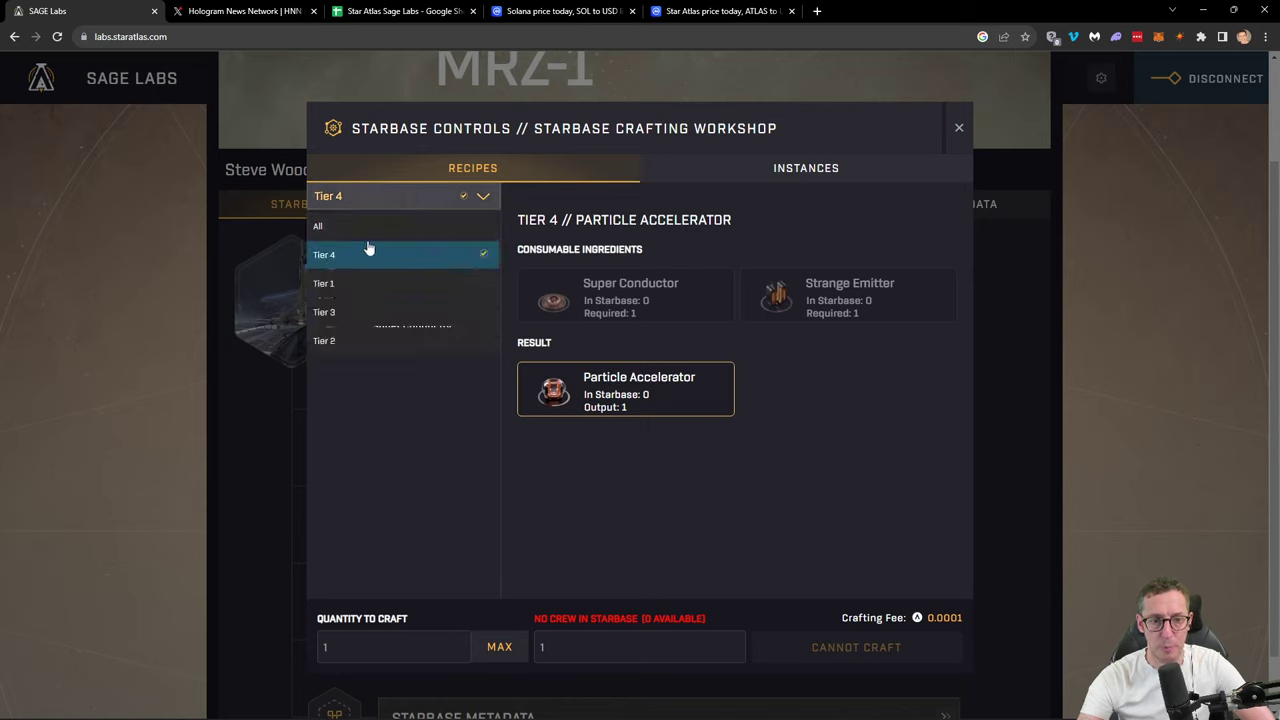
Step: Leave the MRZ-1 crafting workshop, return to the dashboard and navigate to the MUD CSS sector
click(958, 128)
click(958, 128)
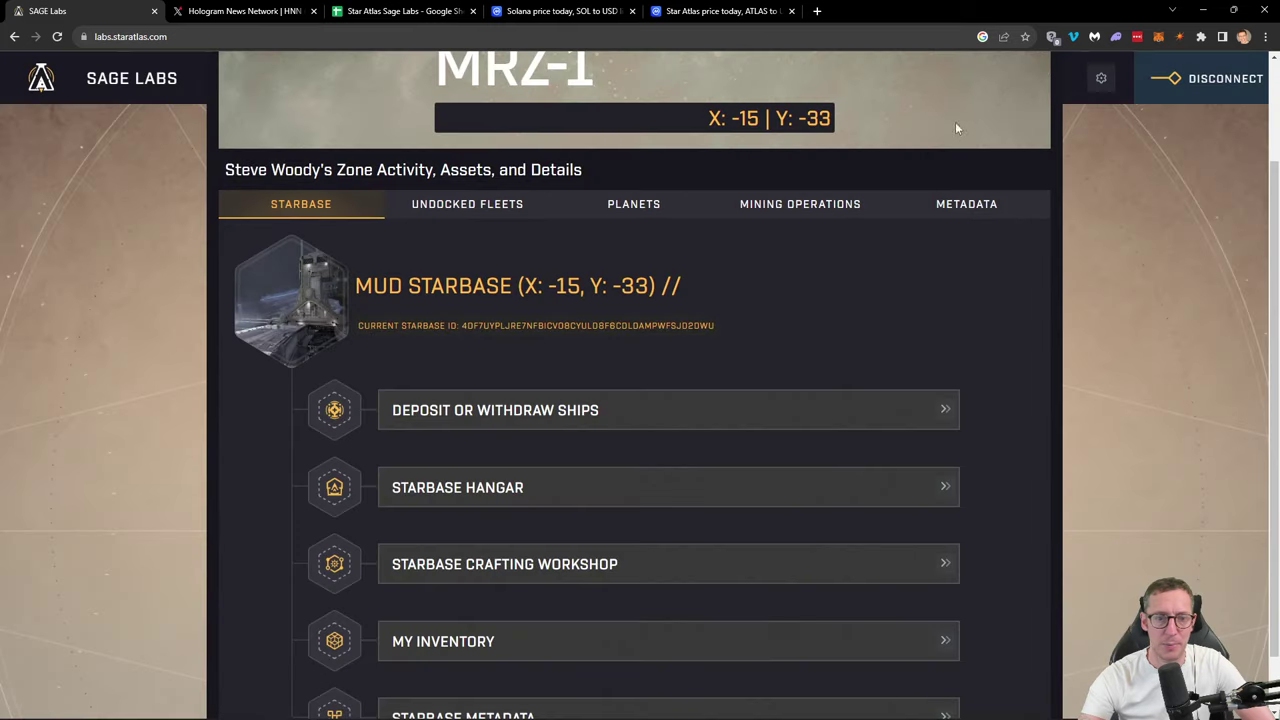
scroll(273, 289, up, 1)
scroll(273, 289, up, 1)
click(66, 154)
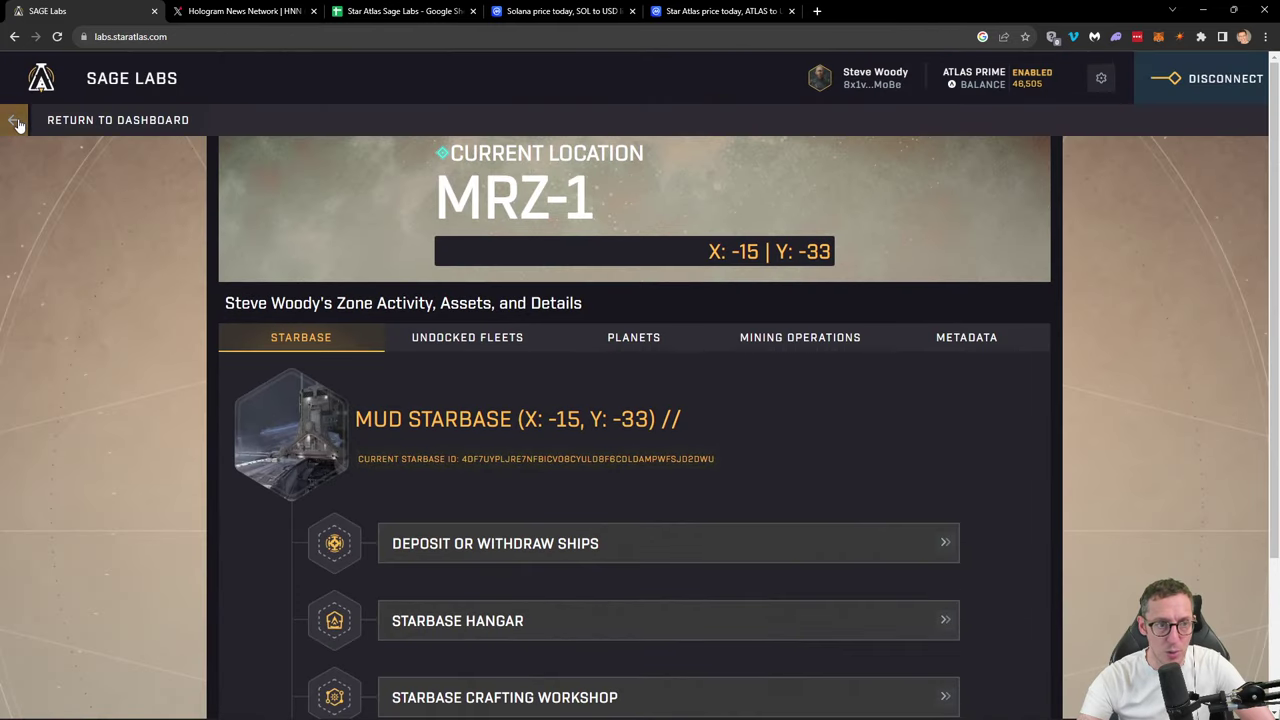
click(279, 473)
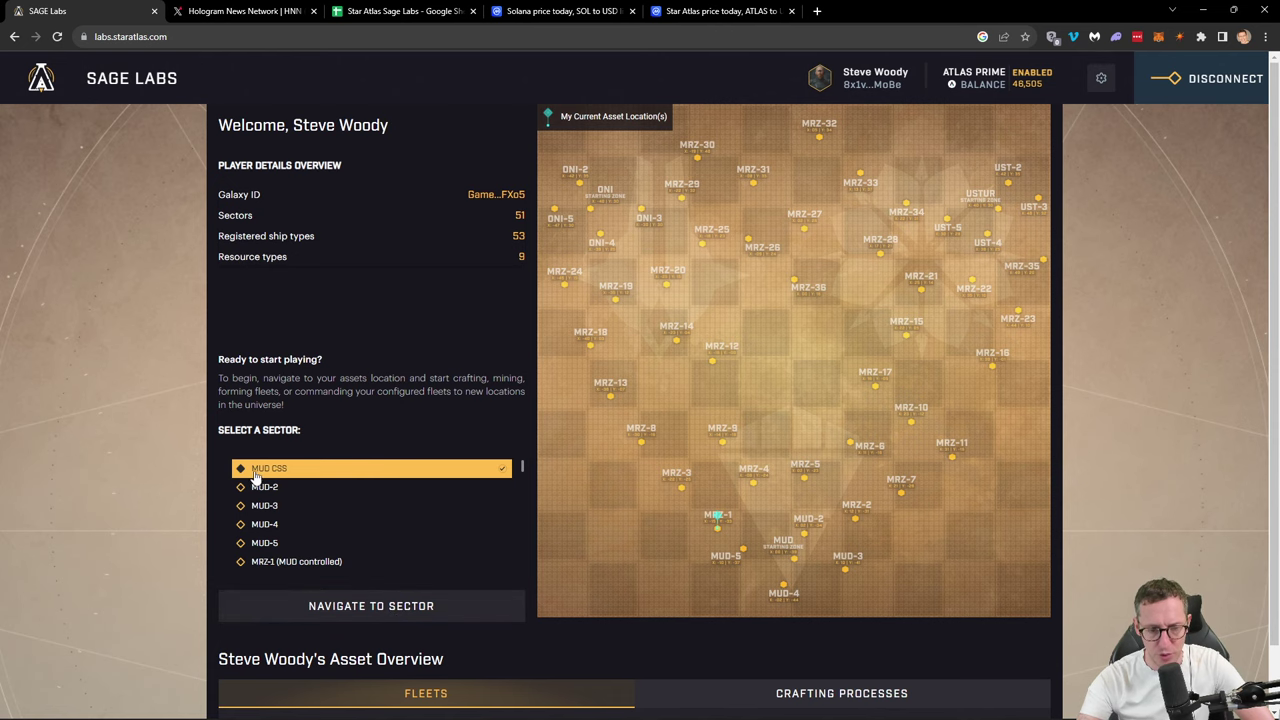
click(280, 474)
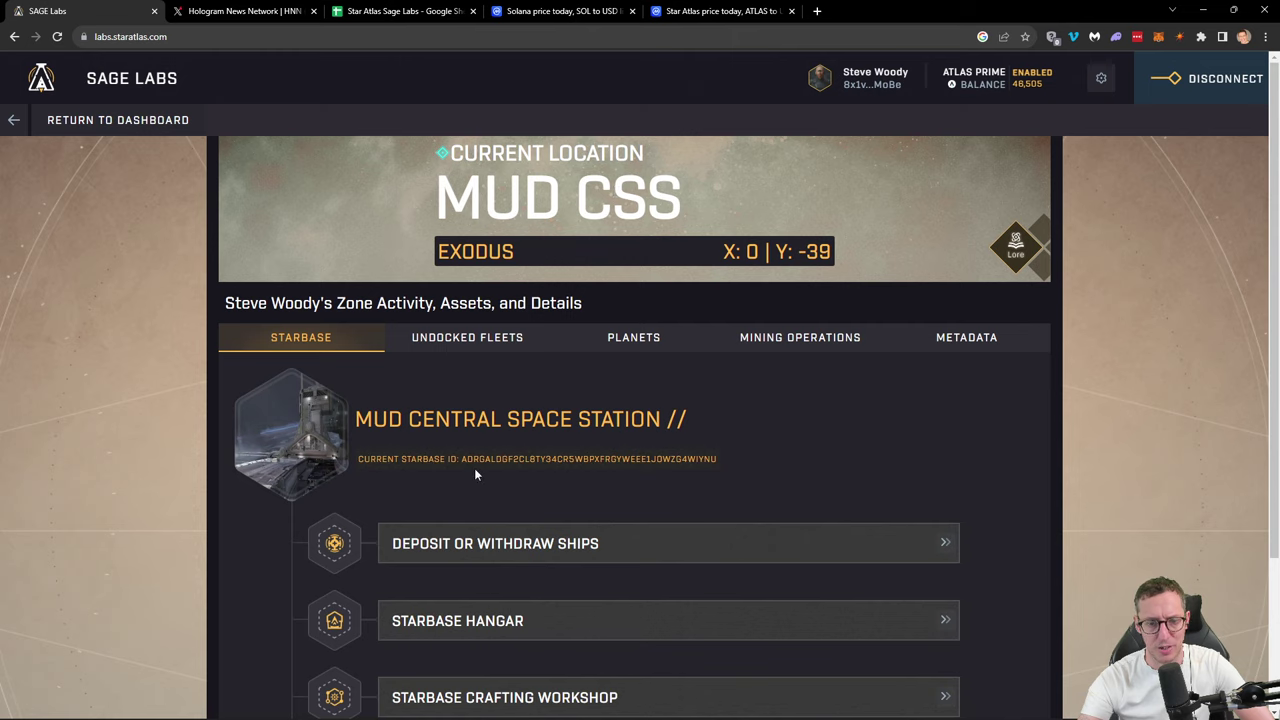
Step: Open the MUD Central Space Station's crafting workshop and filter its recipes to the SDUs category
scroll(474, 468, down, 2)
click(500, 488)
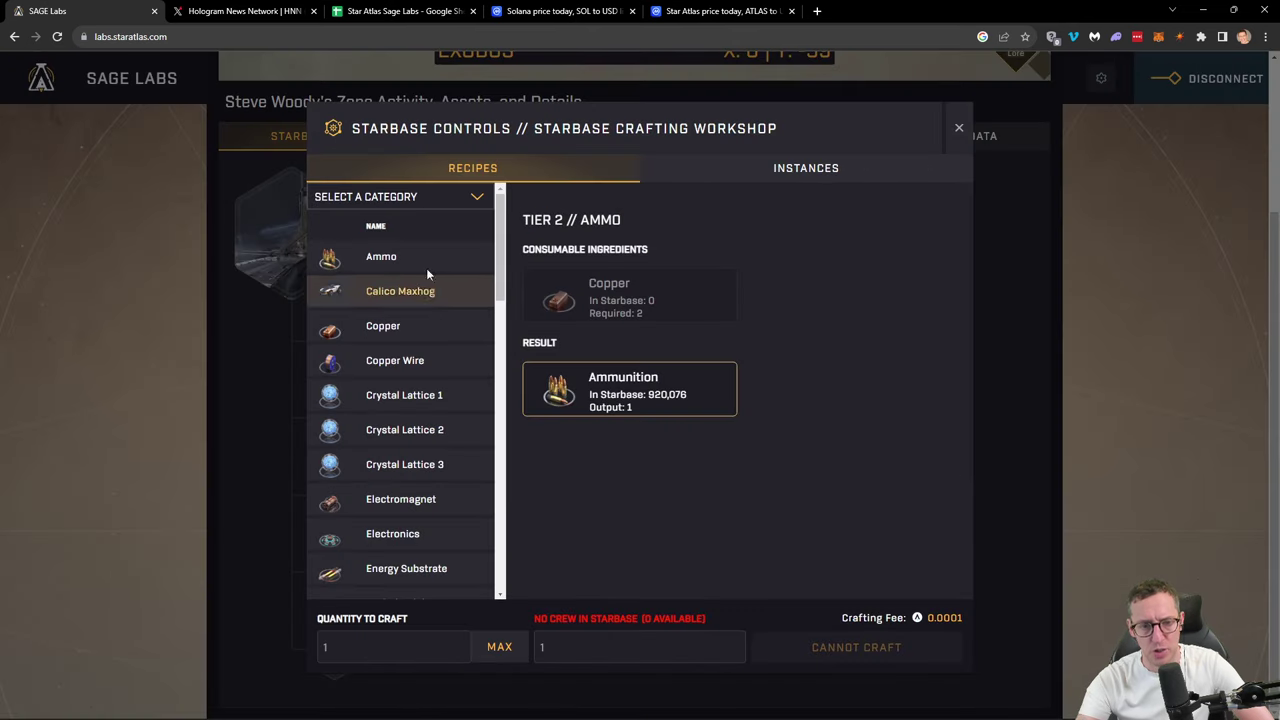
click(428, 196)
click(324, 256)
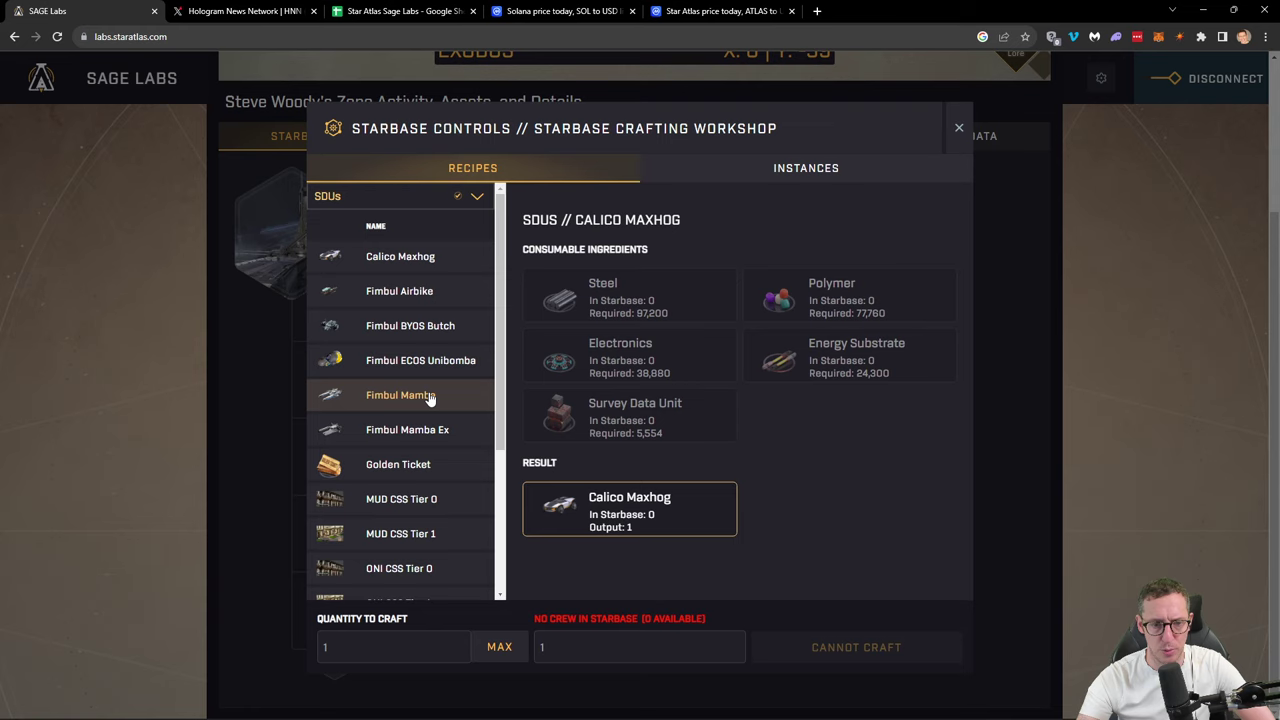
Step: Examine the ingredient requirements of the ONI CSS Tier 1 and Golden Ticket recipes
scroll(428, 397, down, 3)
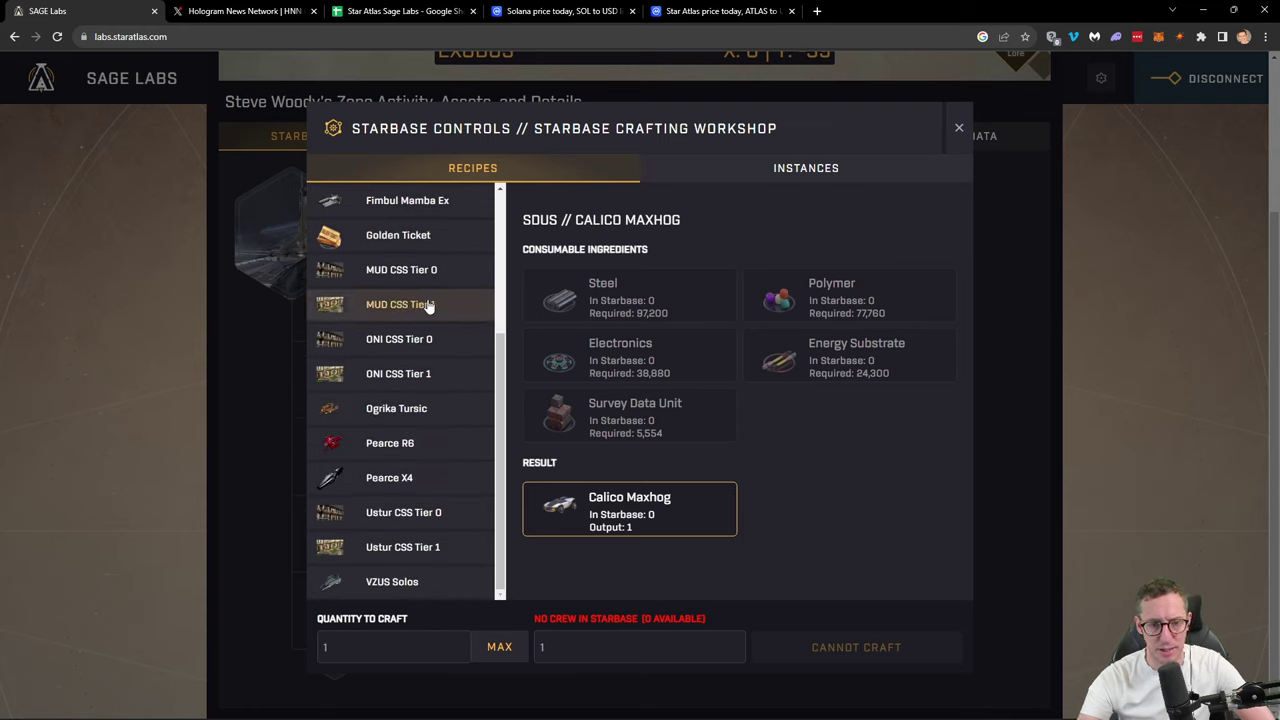
click(420, 385)
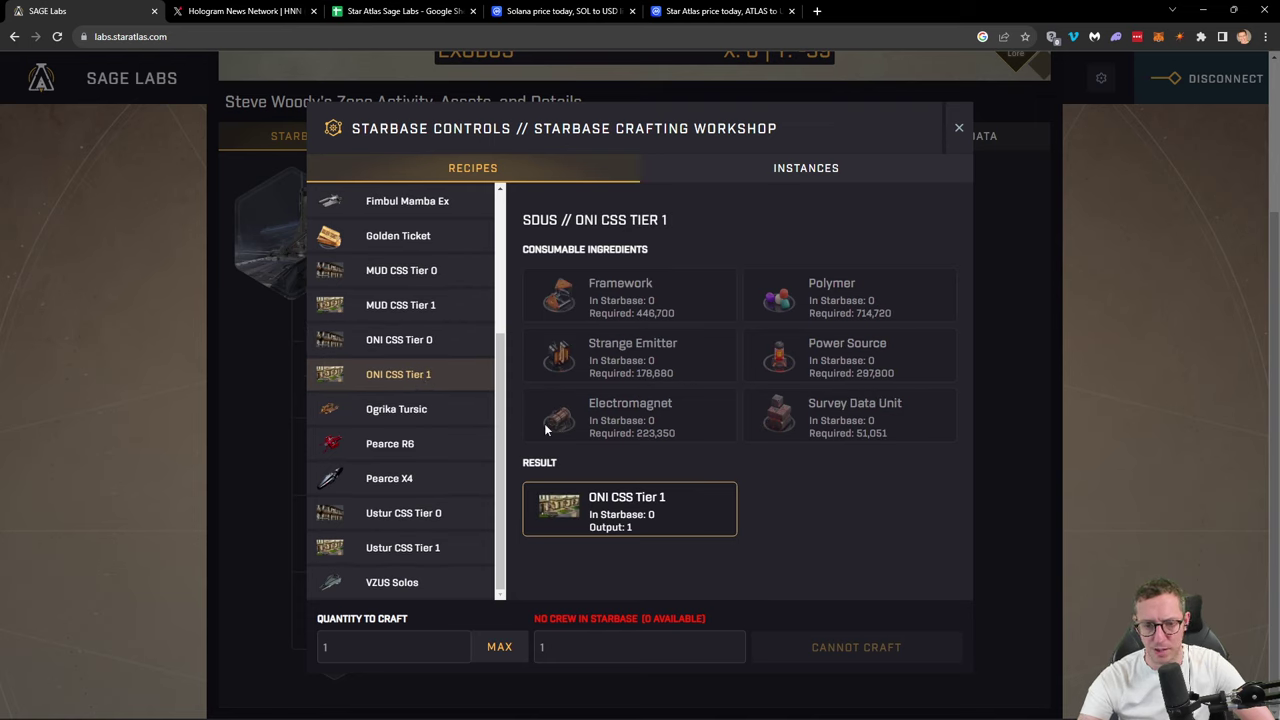
scroll(423, 450, up, 4)
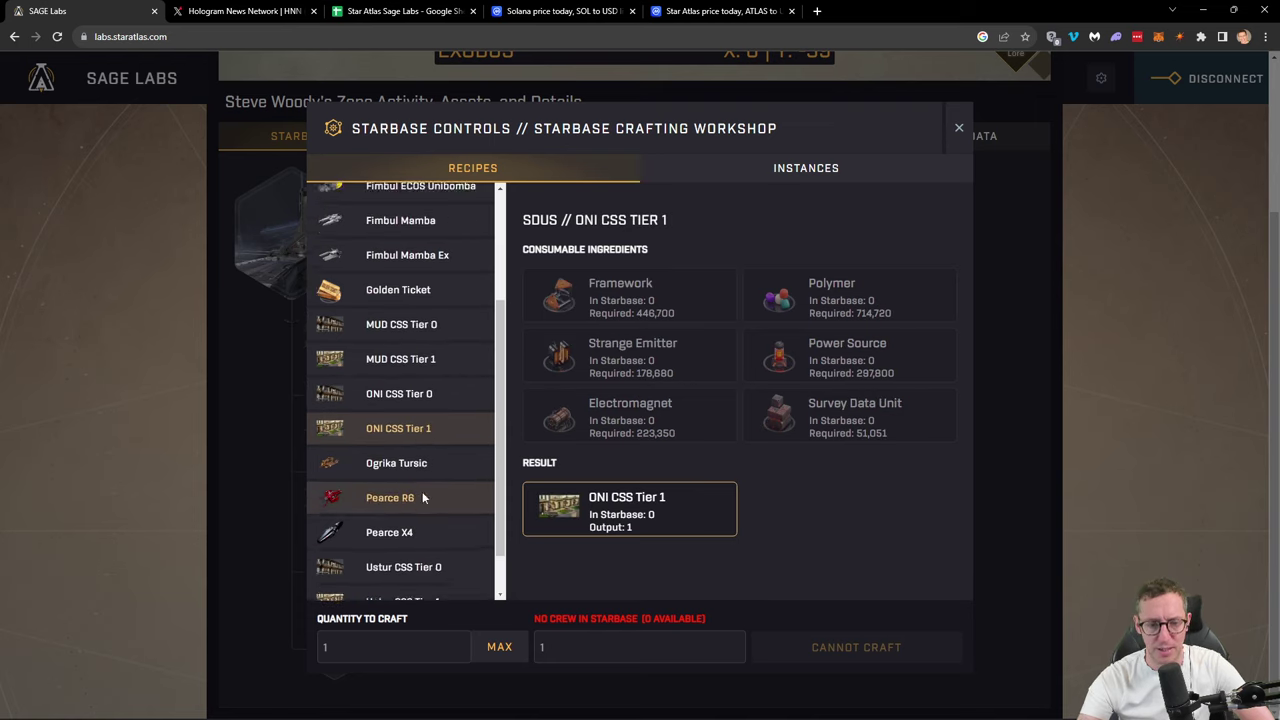
click(386, 470)
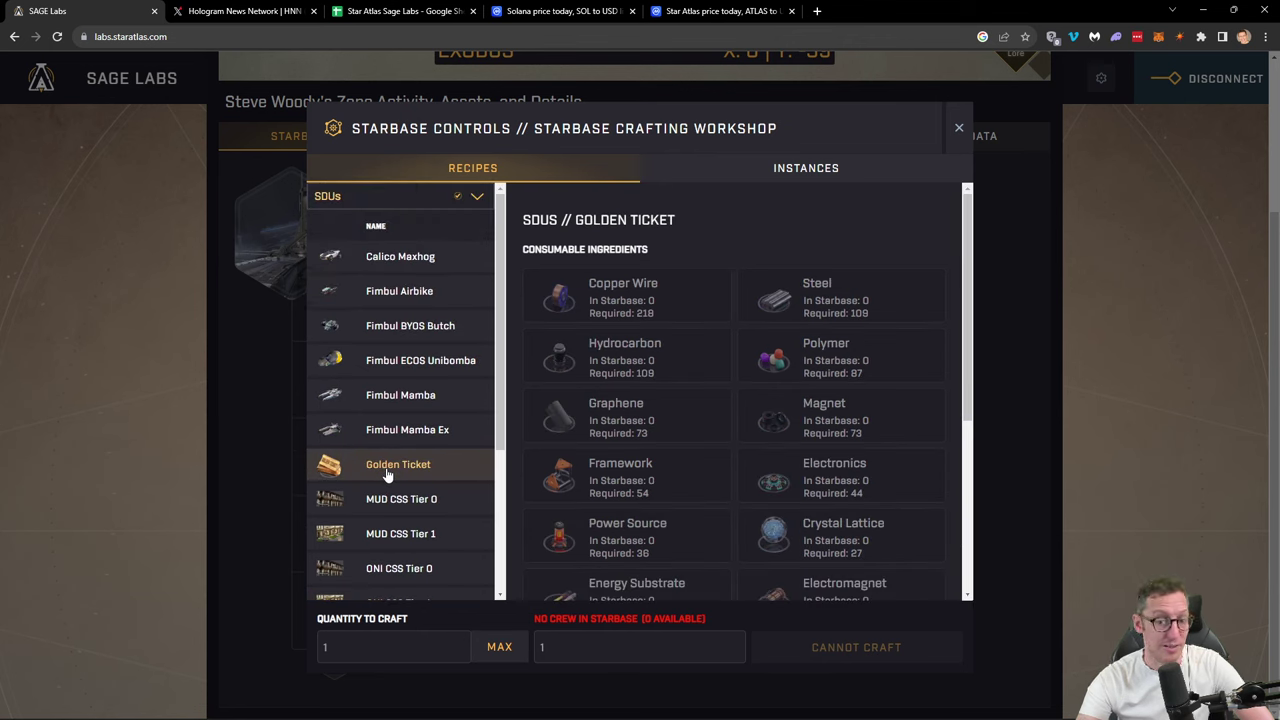
scroll(716, 430, down, 3)
scroll(616, 305, up, 2)
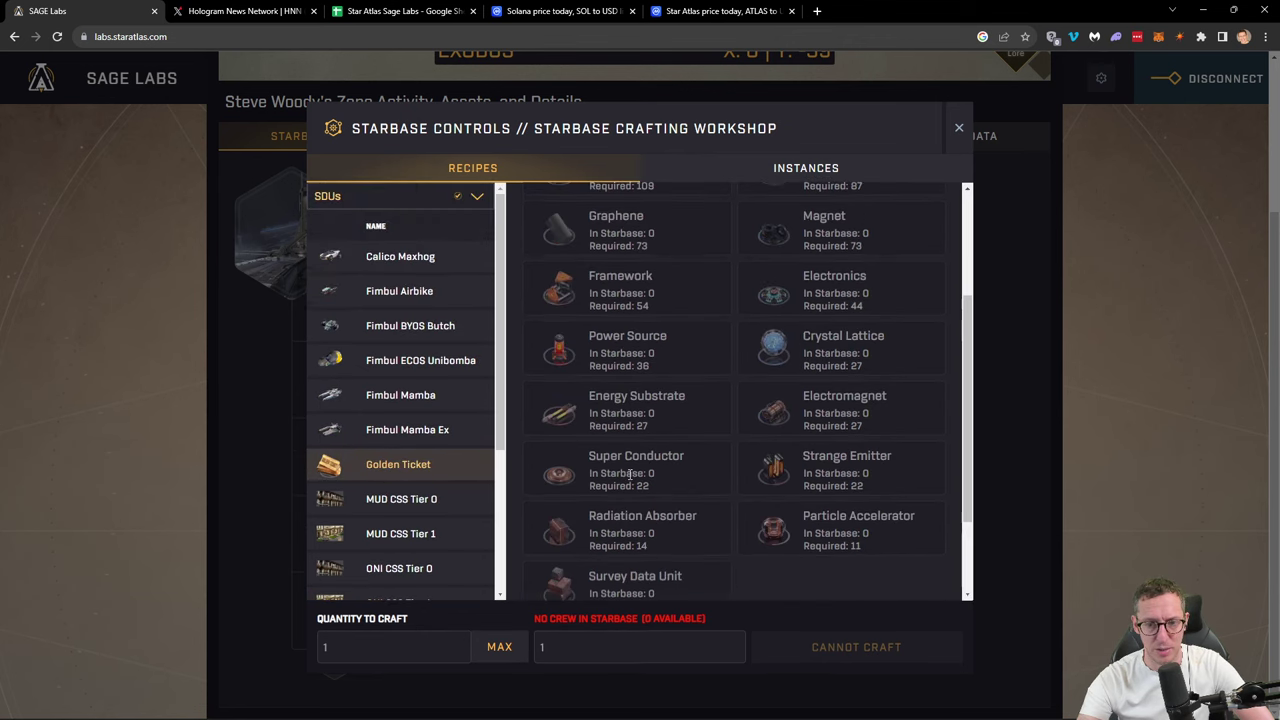
scroll(620, 360, up, 2)
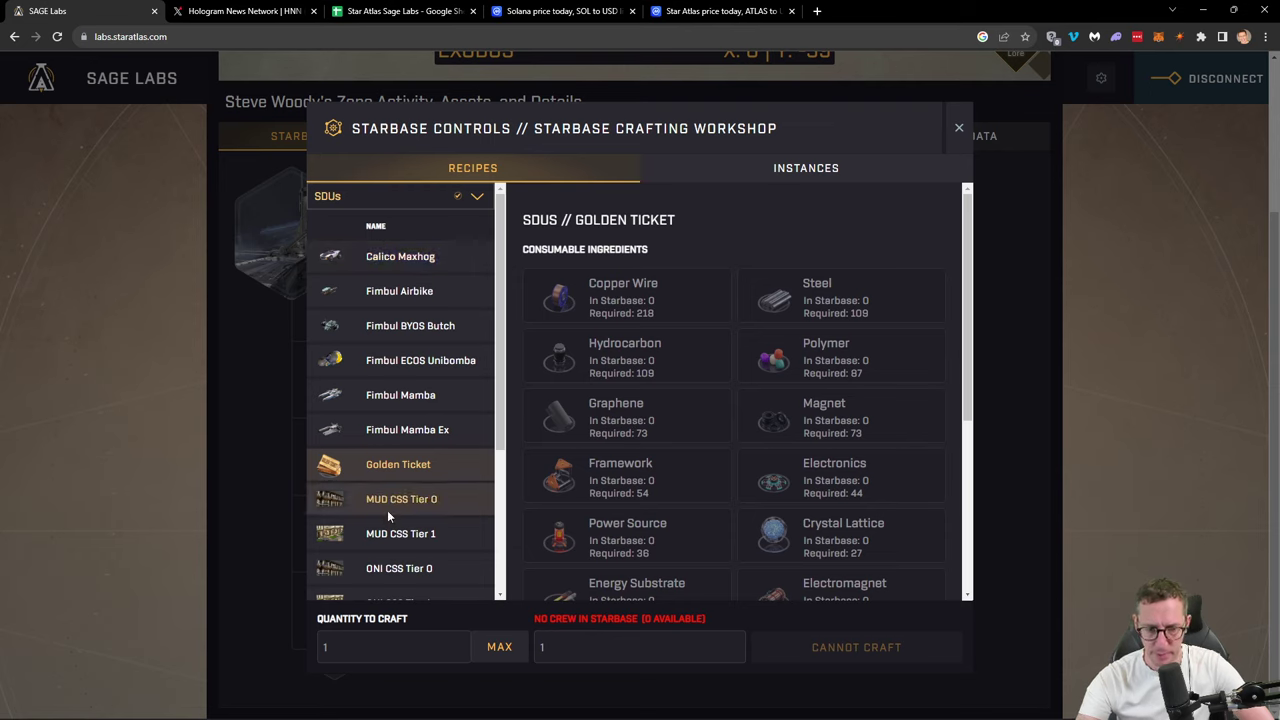
scroll(385, 512, down, 3)
scroll(391, 423, up, 3)
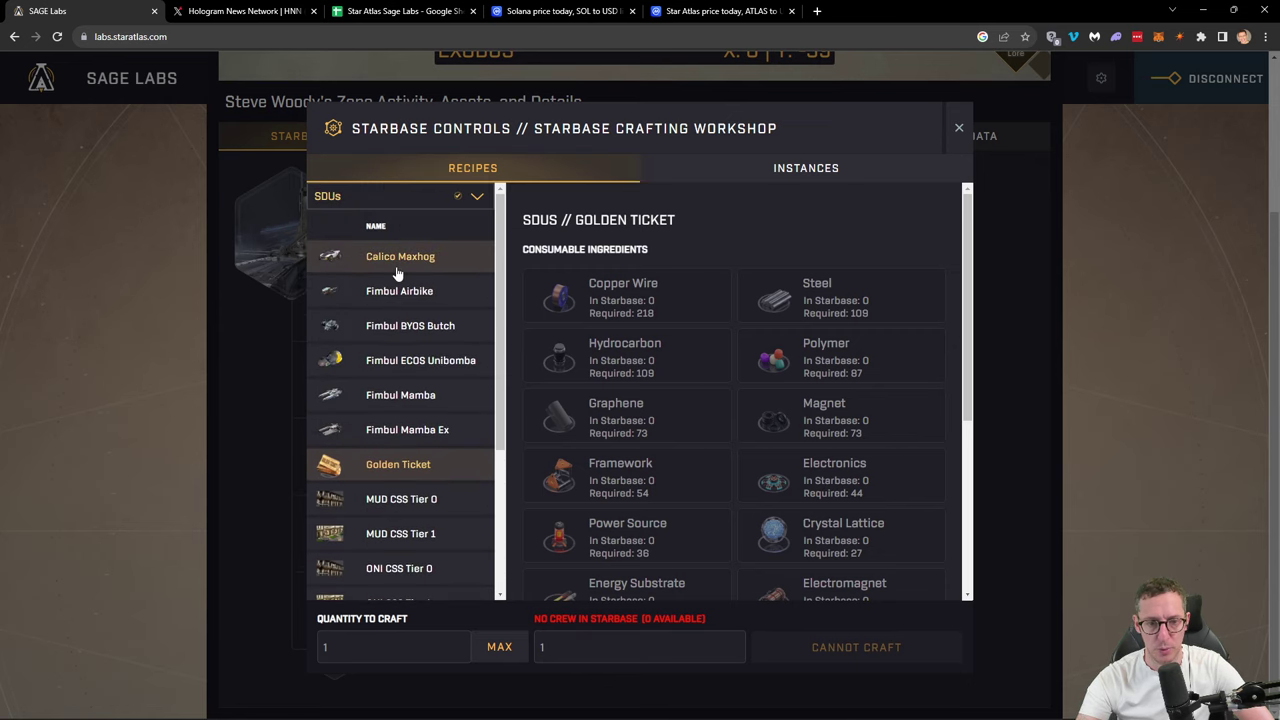
Step: Examine the ingredient quantities required by the Fimbul BYOS Butch and Fimbul Mamba recipes
click(392, 333)
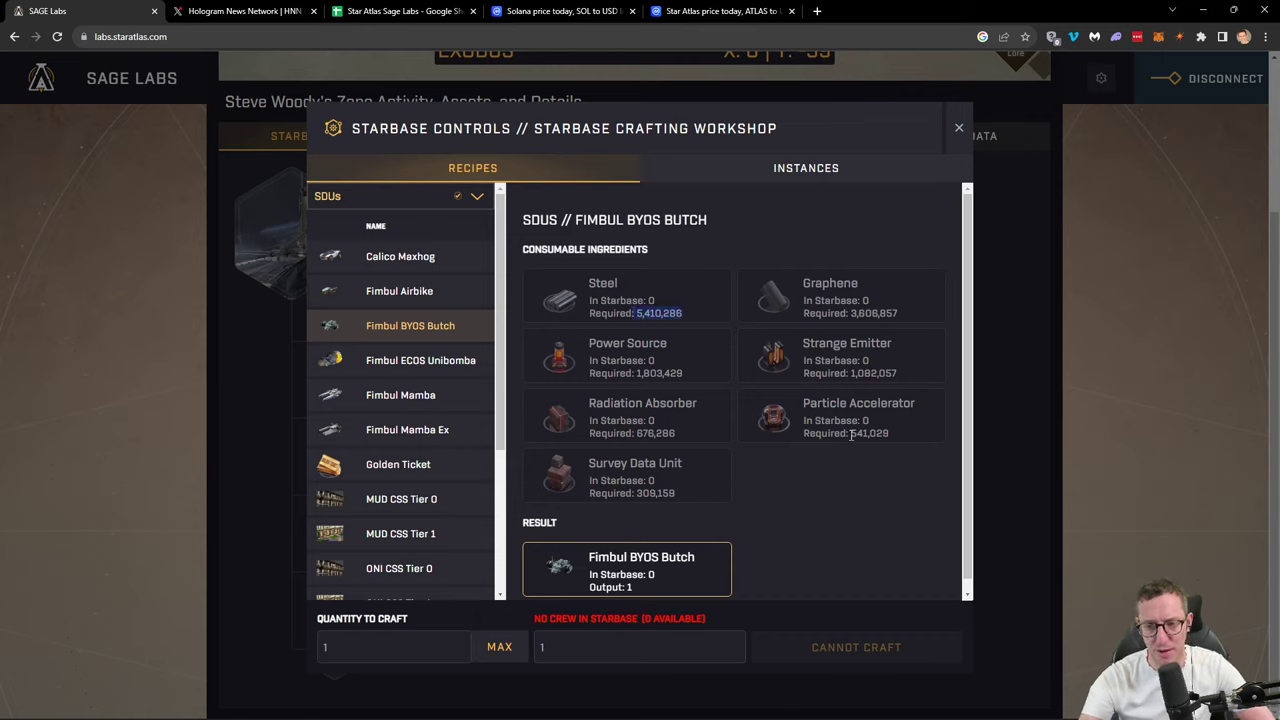
drag(849, 434, 894, 437)
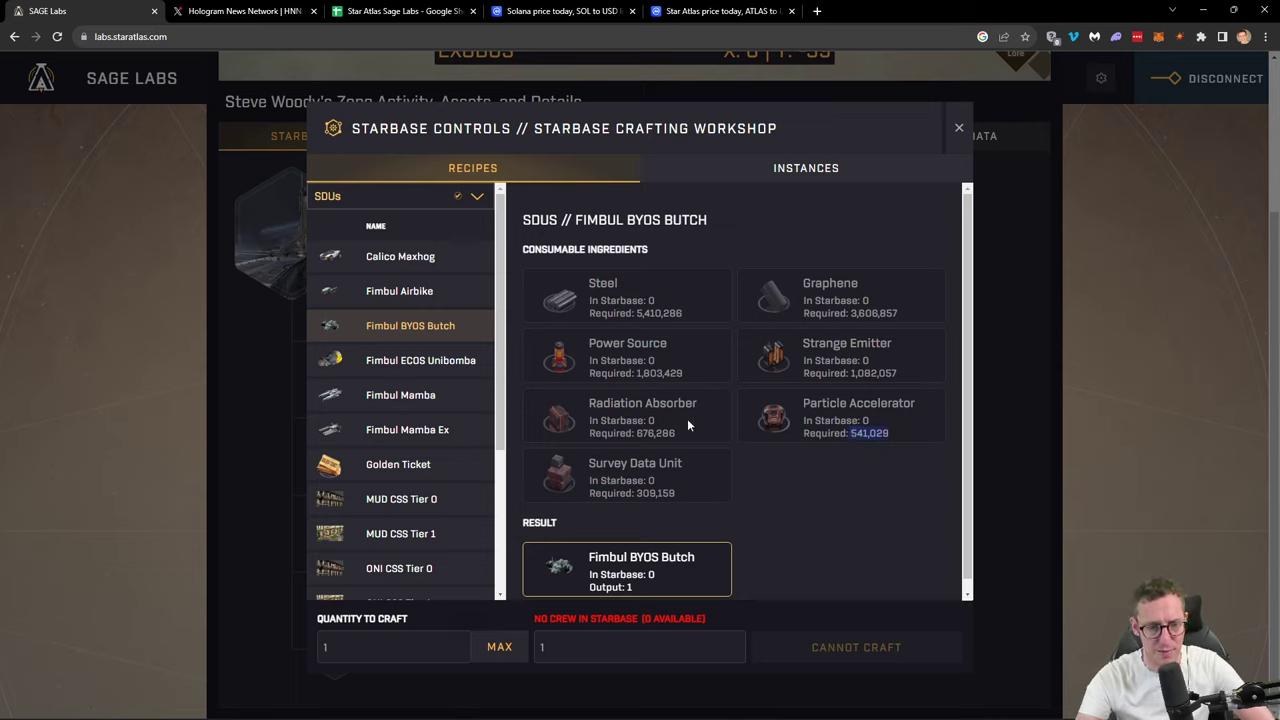
click(421, 401)
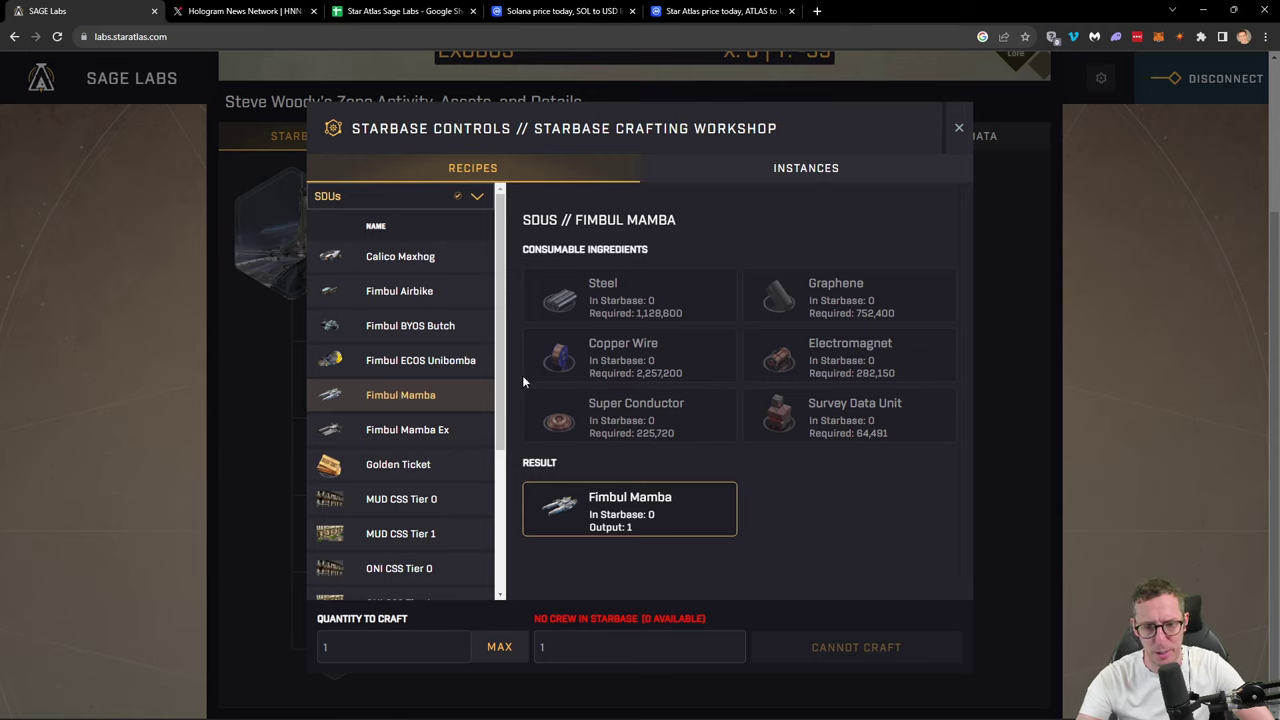
drag(637, 374, 725, 380)
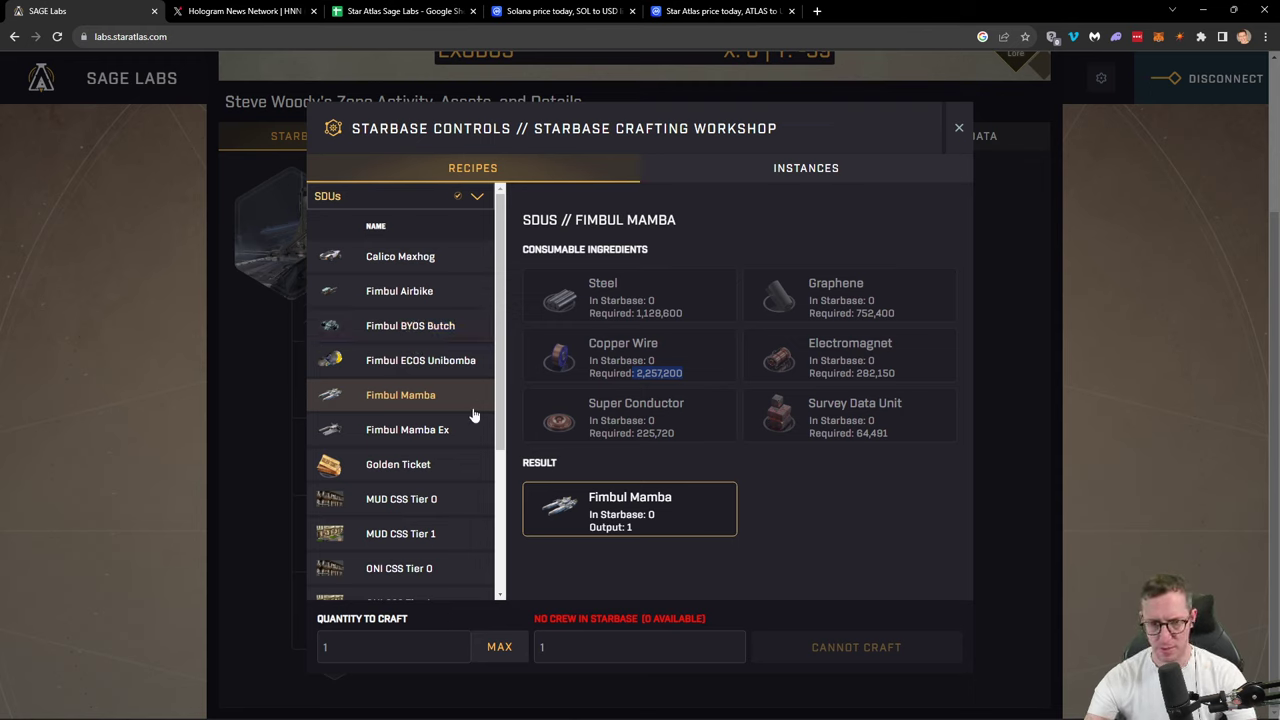
click(882, 450)
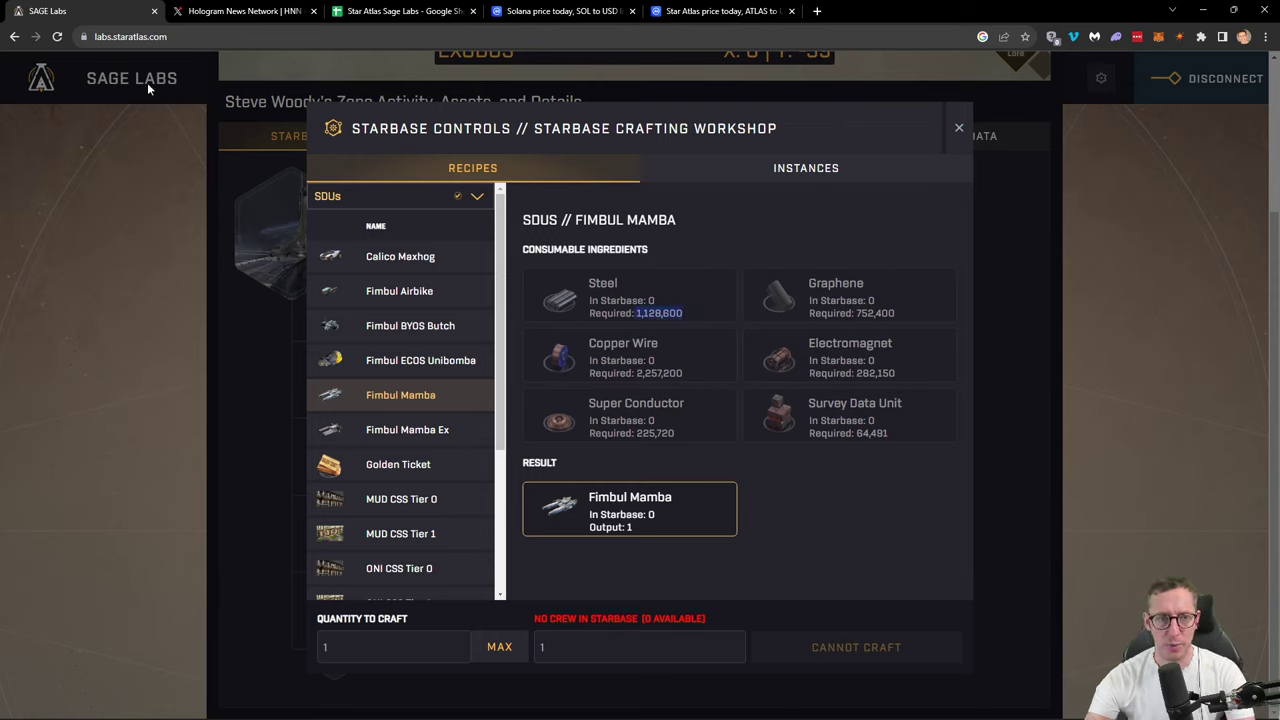
Step: Switch to the Star Atlas Sage Labs spreadsheet and enter the title "Fimbul Mamba" in cell A1
click(390, 12)
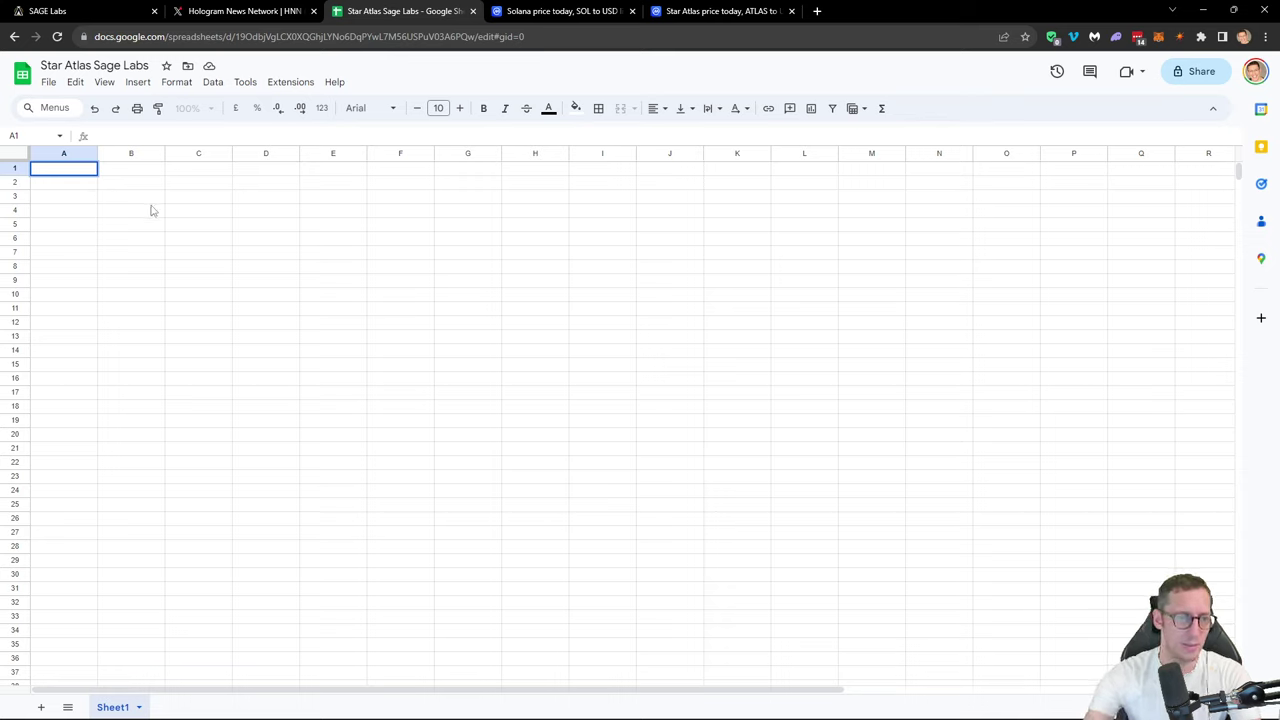
double_click(79, 167)
text(Fim)
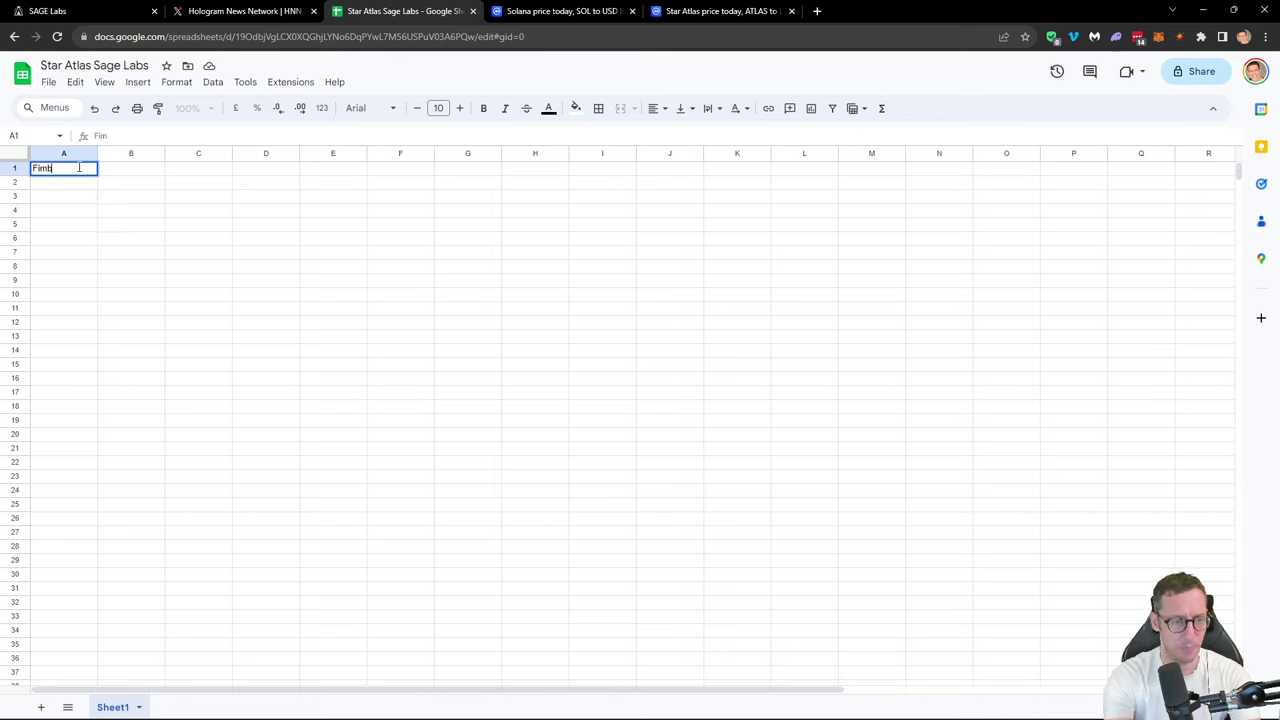
text(bul M)
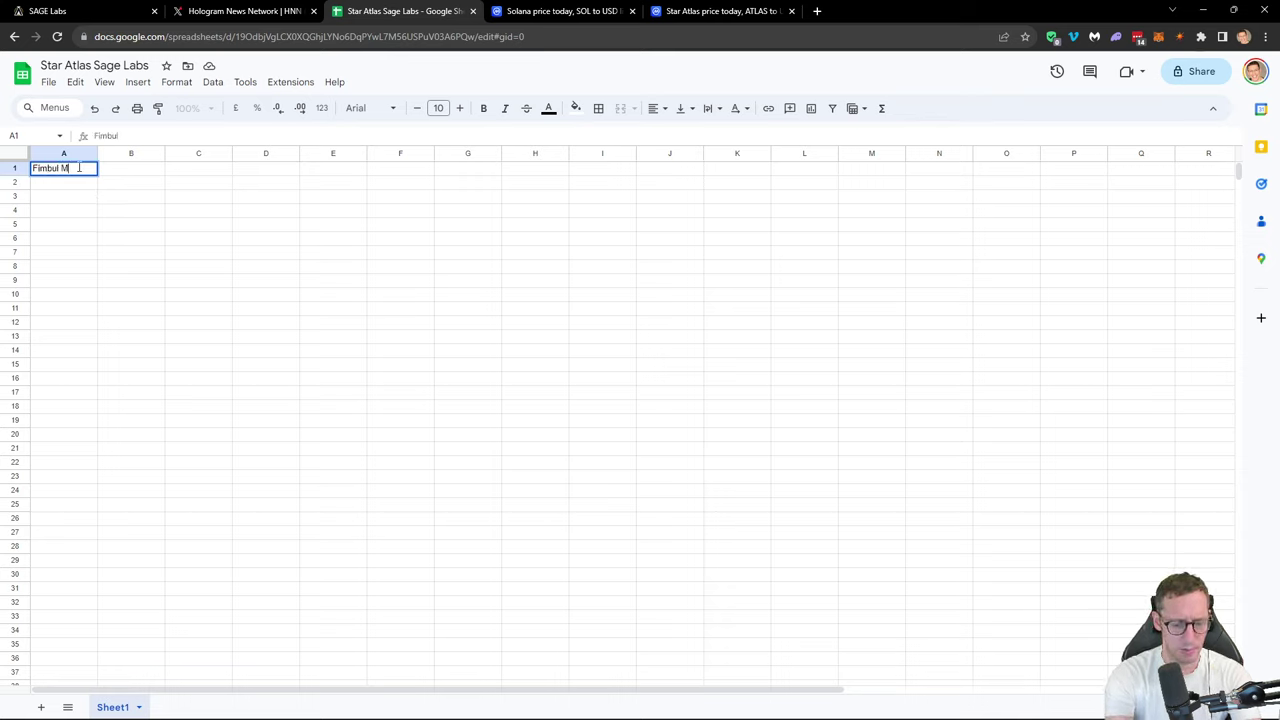
text(amba)
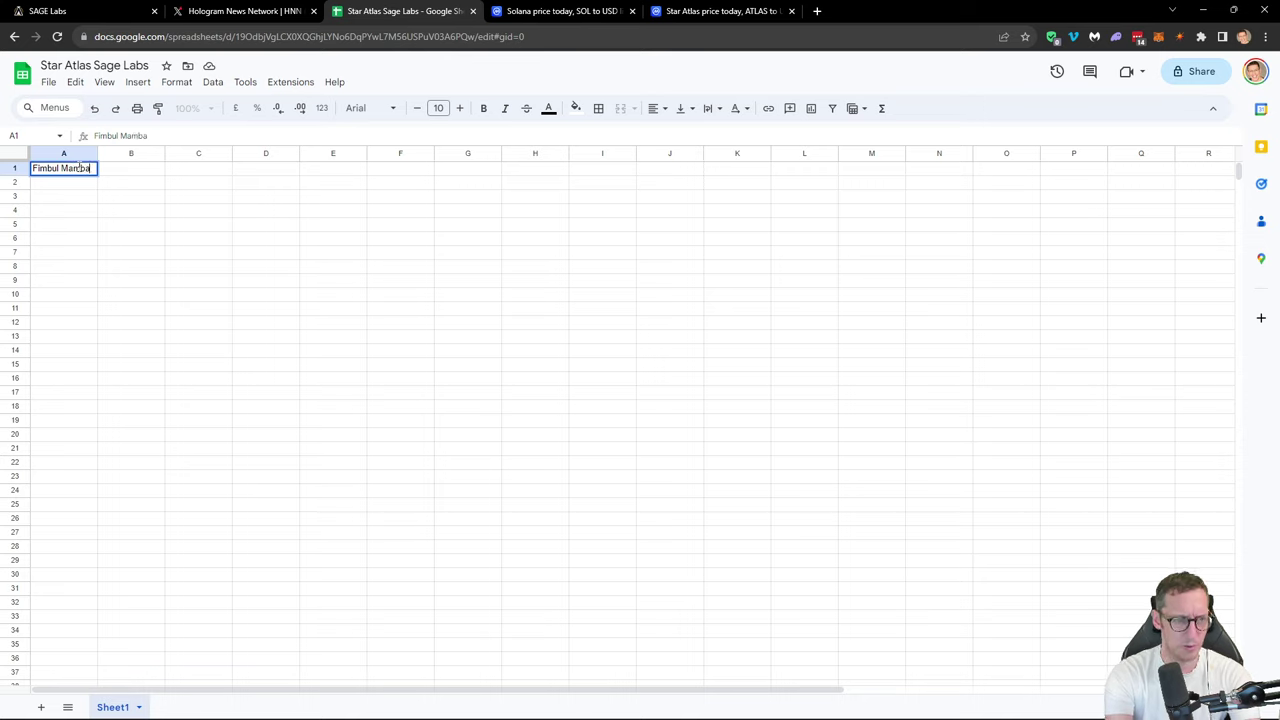
key(Return)
key(Return)
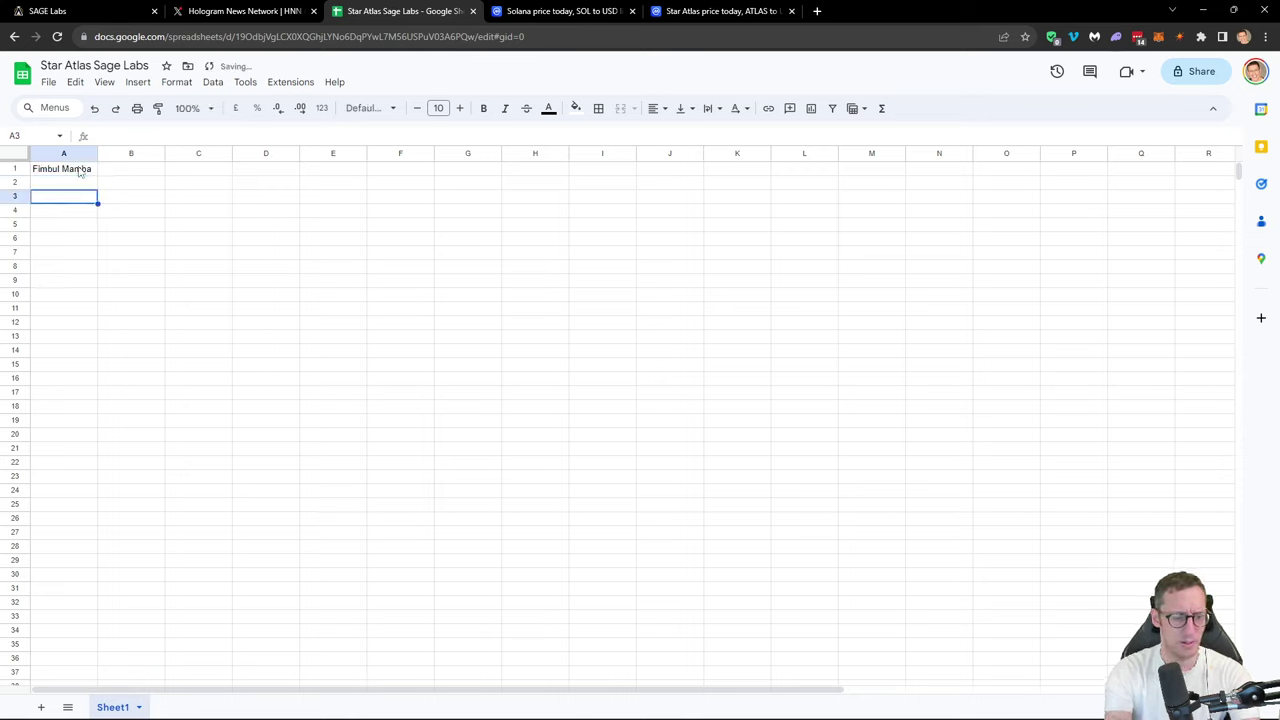
Step: Enter "Steel" in cell A3 and its required quantity 1,128,600 in cell B3
text(Steel)
key(Tab)
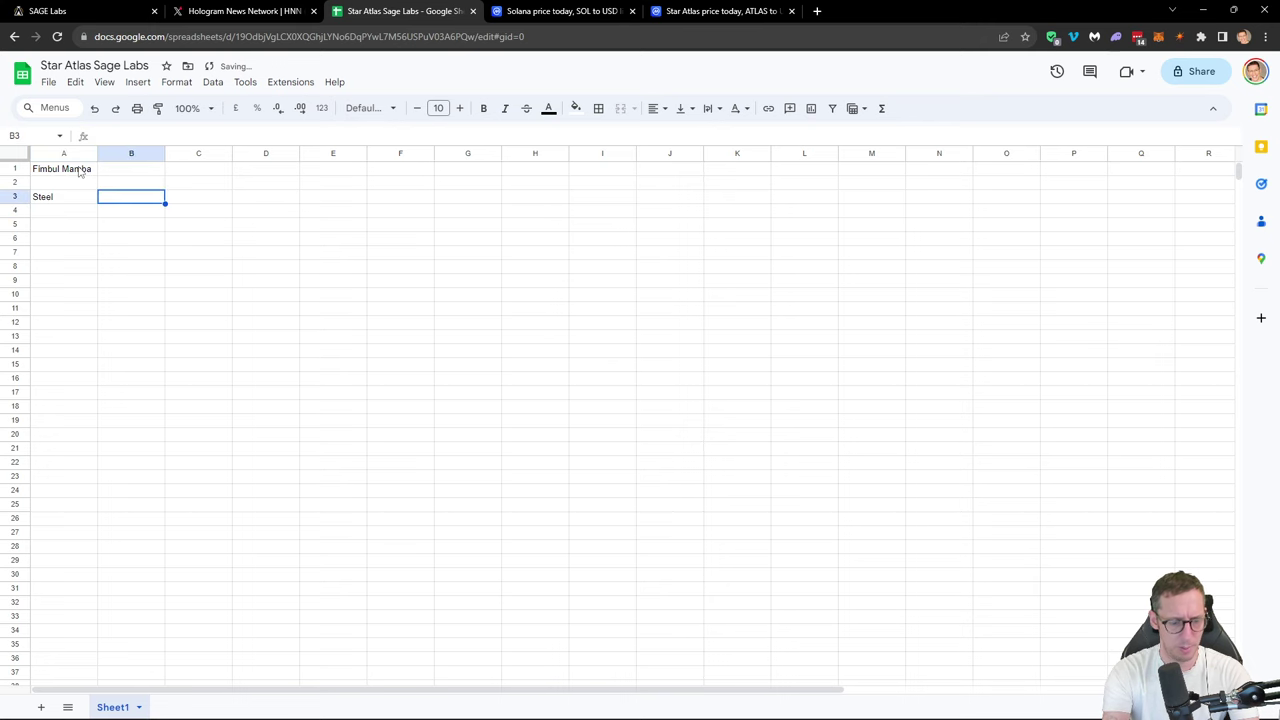
text(1,128,600)
key(Return)
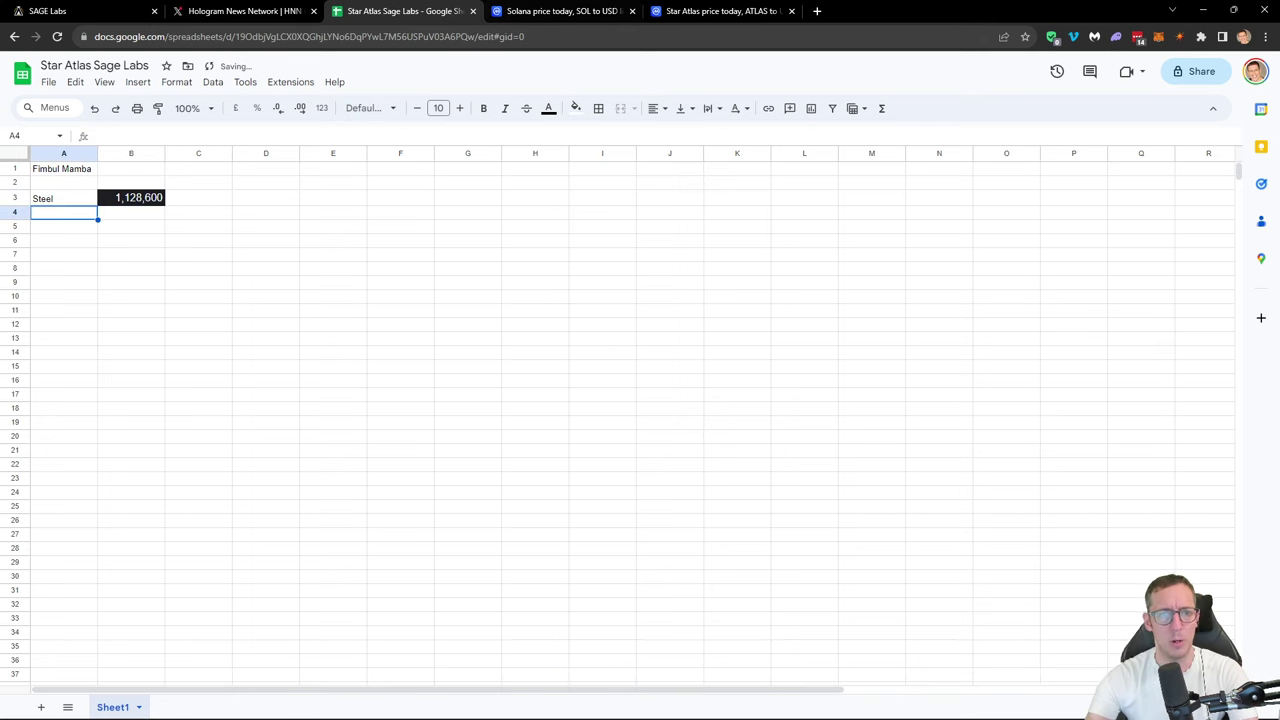
Step: Reorder the browser tabs so the spreadsheet sits directly beside SAGE Labs
click(125, 14)
click(323, 14)
drag(323, 14, 235, 12)
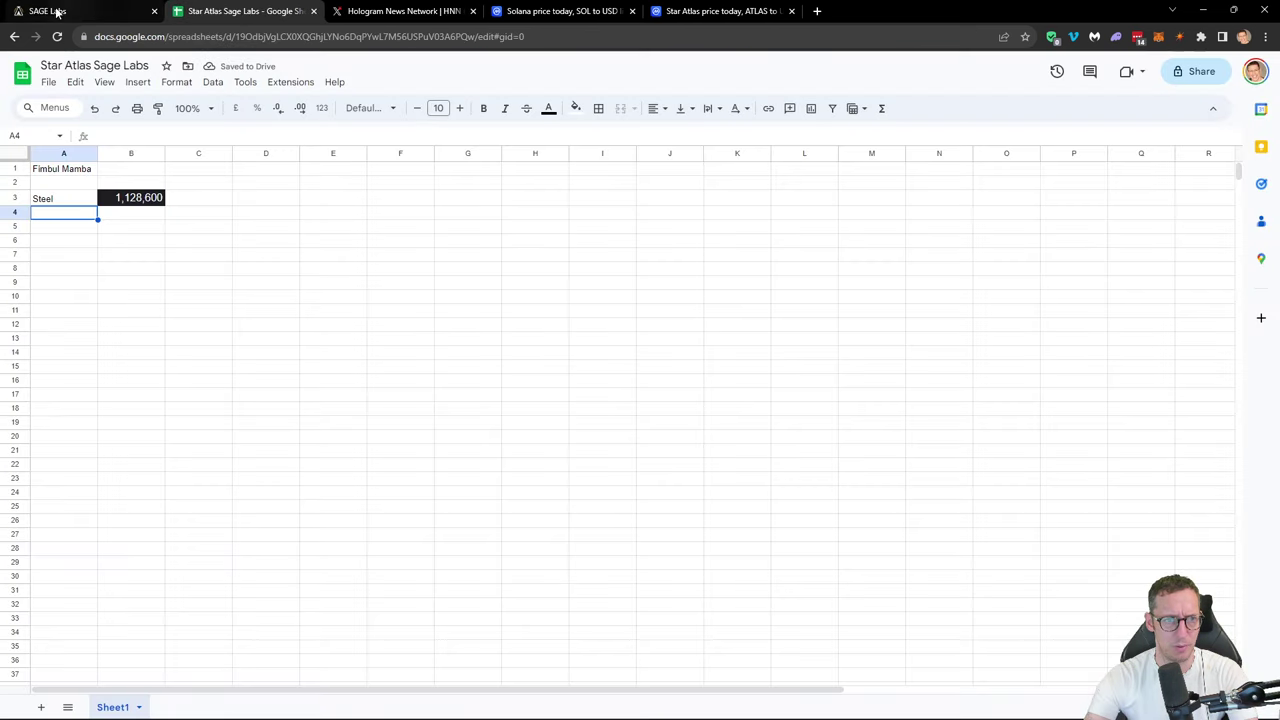
Step: Copy the ingredient name "Steel" from the Fimbul Mamba recipe in SAGE Labs into cell A3 of the spreadsheet
click(51, 11)
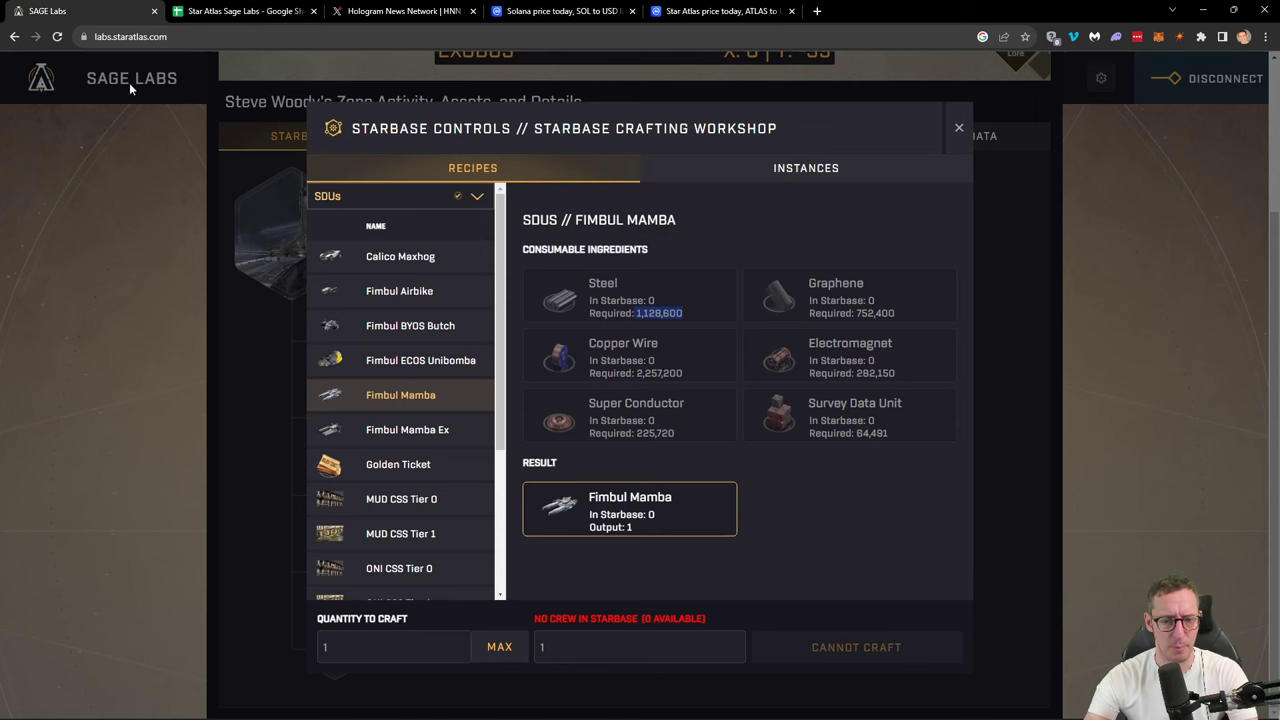
double_click(849, 285)
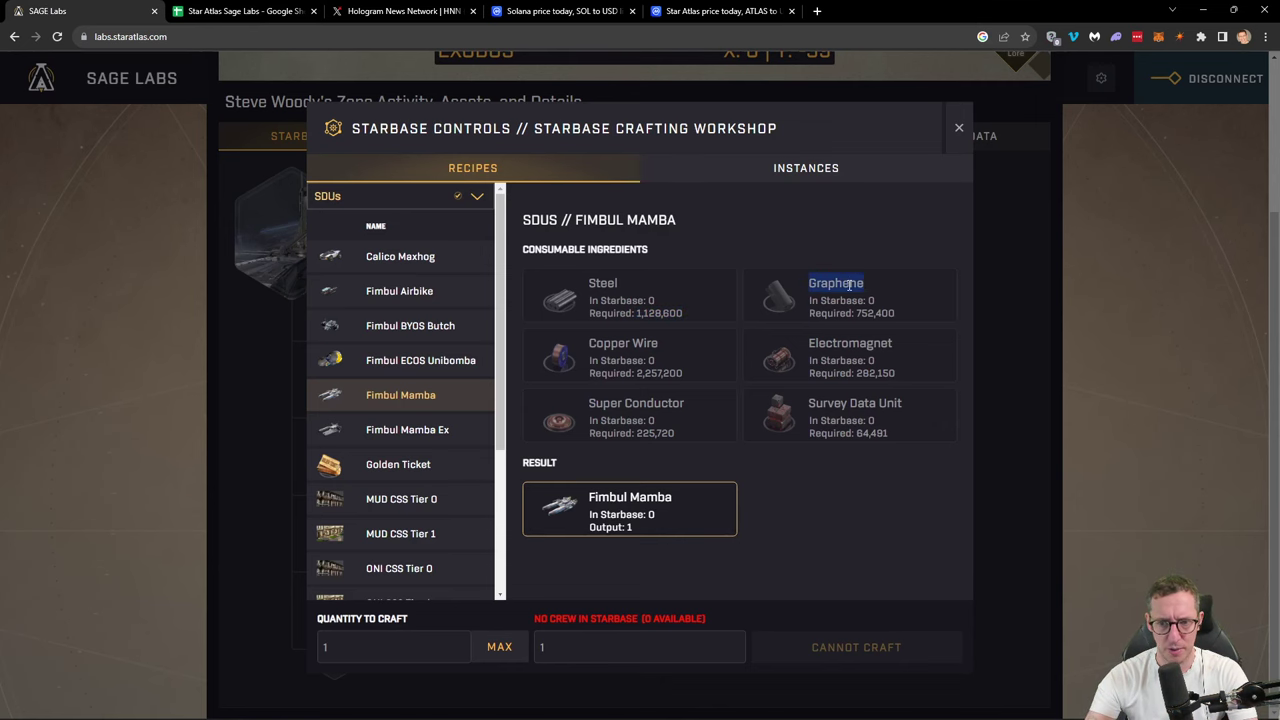
double_click(604, 283)
key(ctrl+c)
click(240, 11)
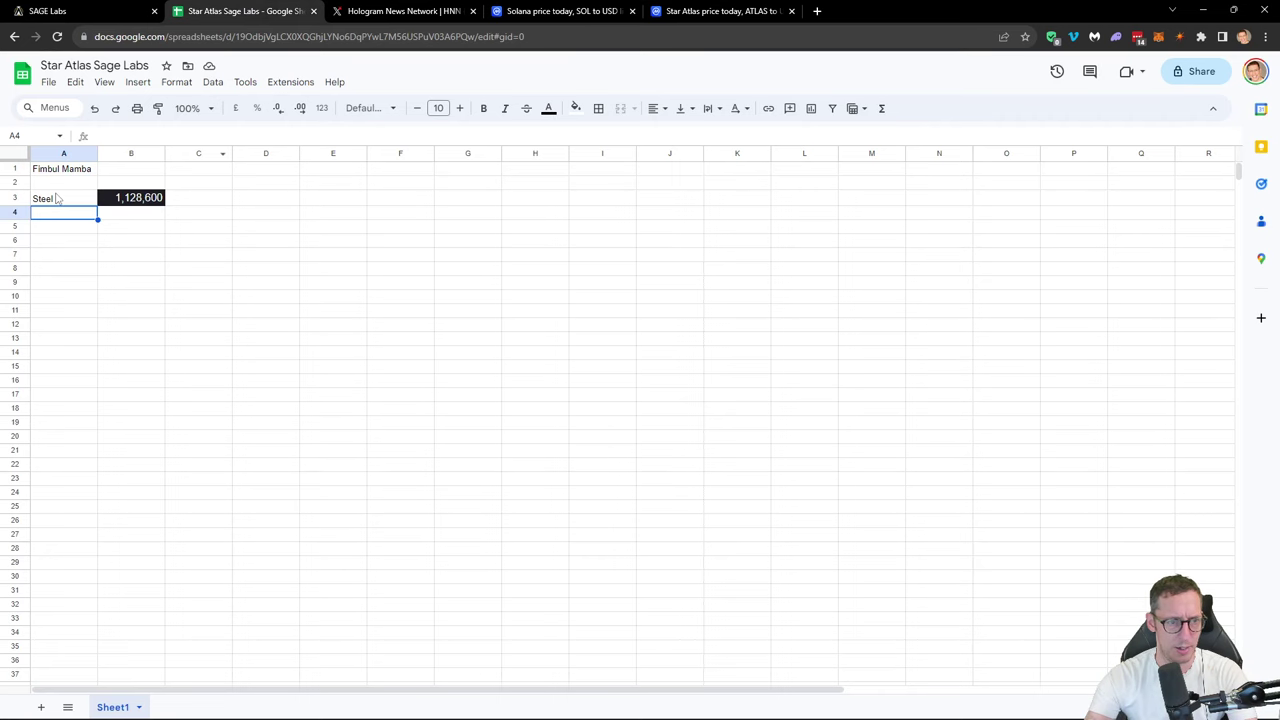
key(ctrl+v)
Step: Copy the ingredient name "Graphene" from the Fimbul Mamba recipe in SAGE Labs into cell A4 of the spreadsheet
click(105, 11)
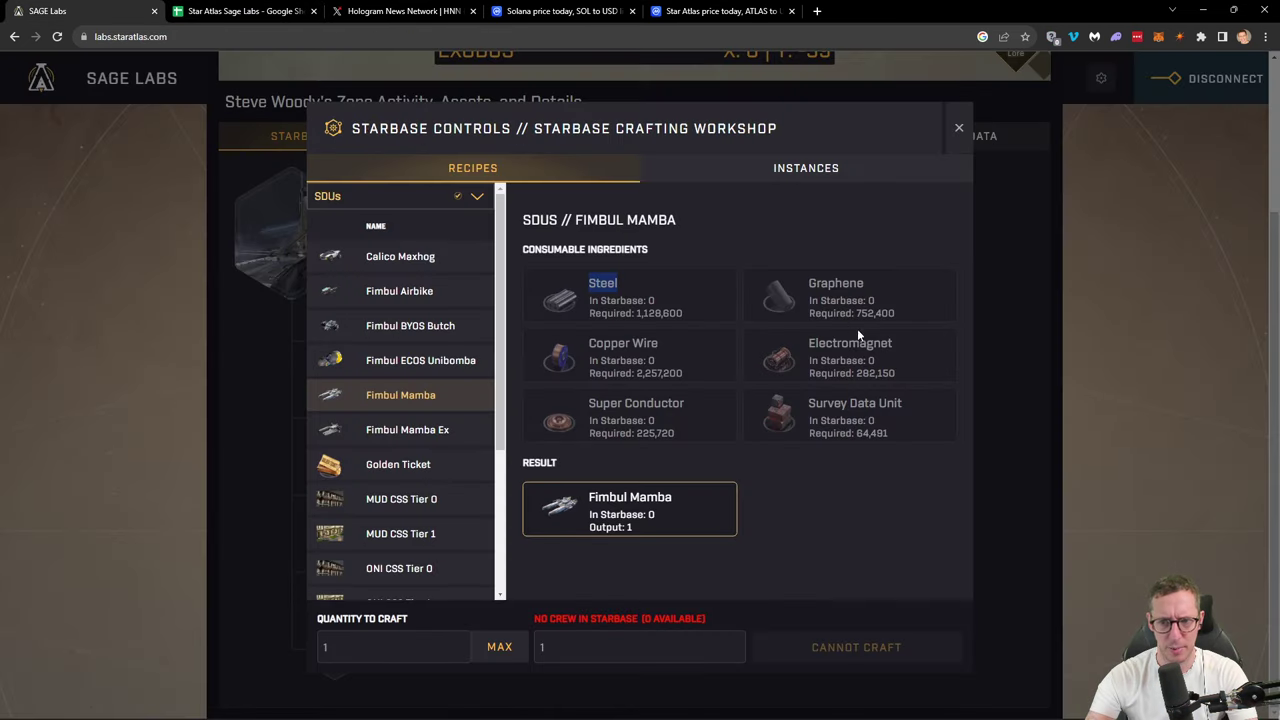
double_click(840, 284)
key(ctrl+c)
click(240, 11)
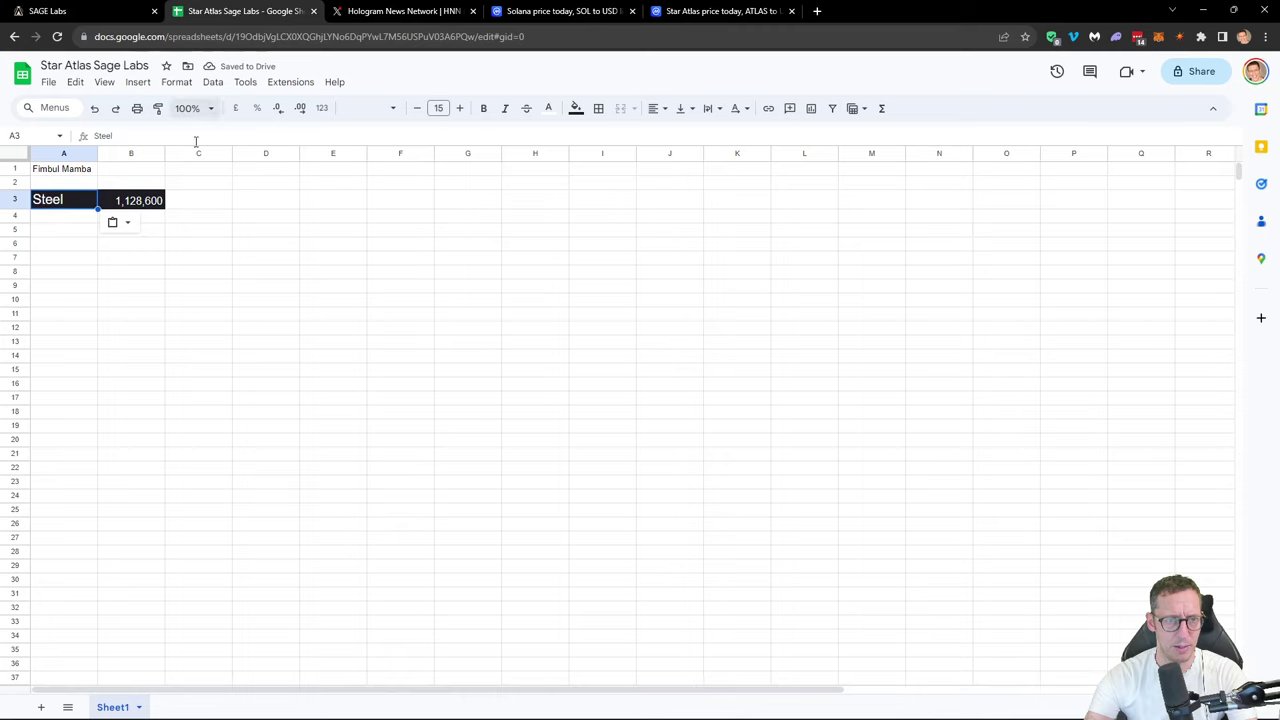
click(75, 219)
key(ctrl+v)
Step: Copy the ingredient name "Copper Wire" from the SAGE Labs recipe into cell A5 of the spreadsheet and widen column A to fit it
click(63, 14)
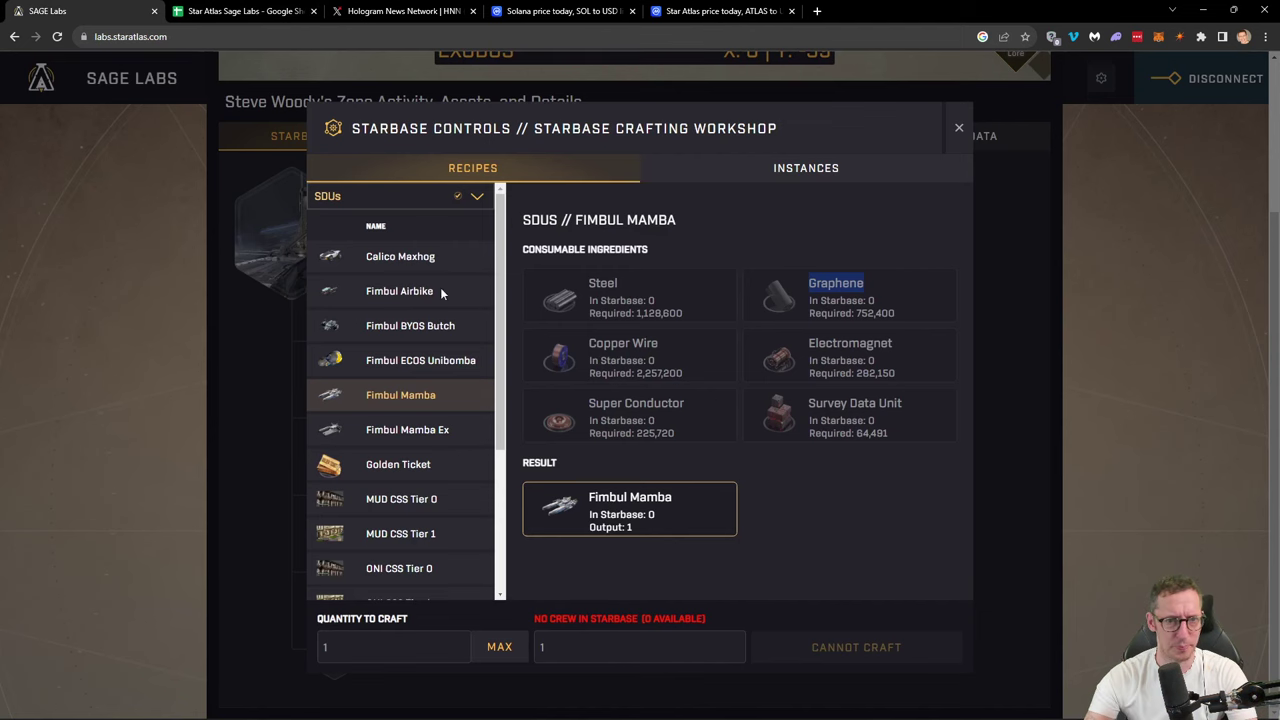
click(633, 348)
drag(661, 344, 589, 343)
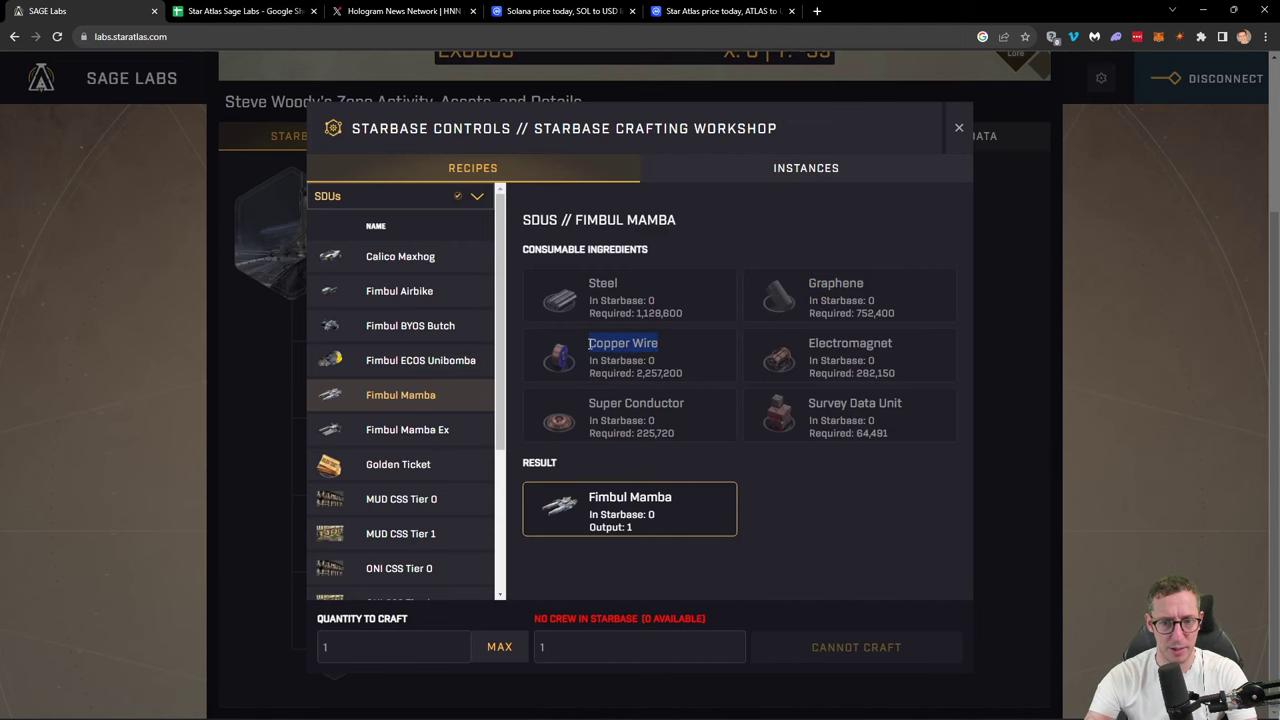
key(ctrl+c)
click(240, 11)
click(64, 238)
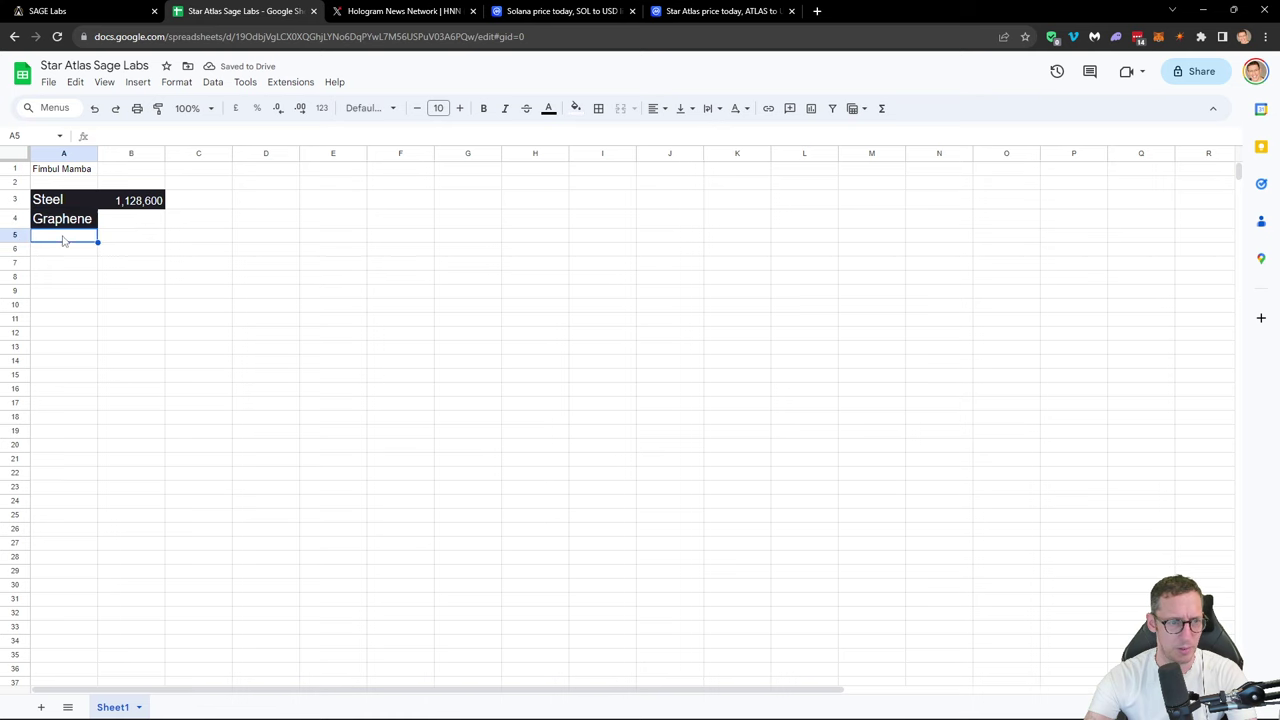
key(ctrl+v)
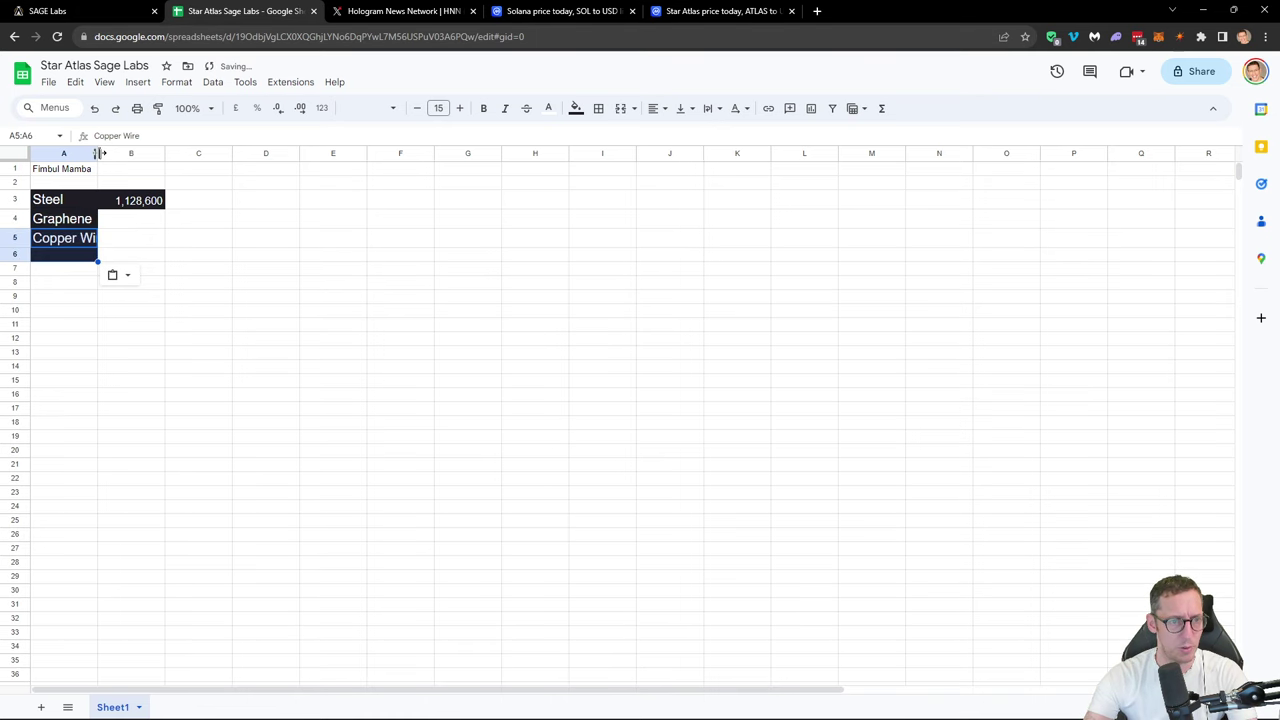
drag(98, 153, 126, 153)
Step: Copy the ingredient name "Electromagnet" from the SAGE Labs recipe into cell A6 of the spreadsheet
click(96, 14)
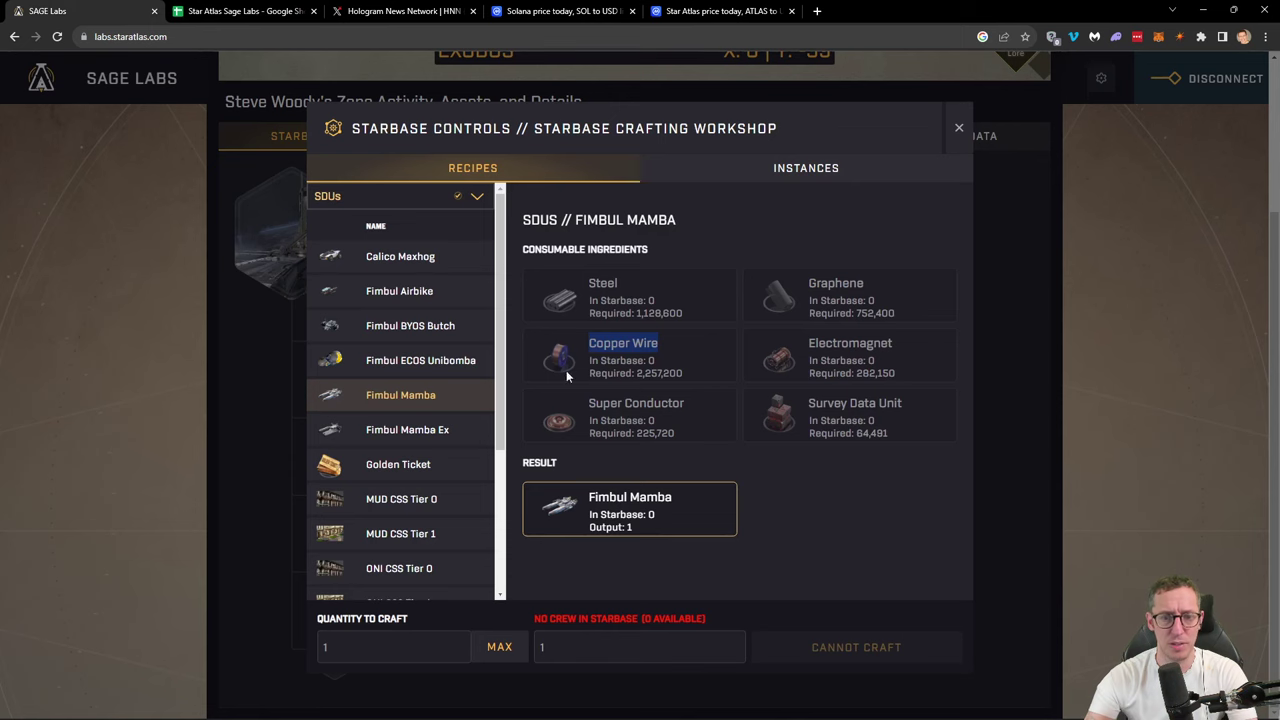
click(849, 338)
double_click(846, 343)
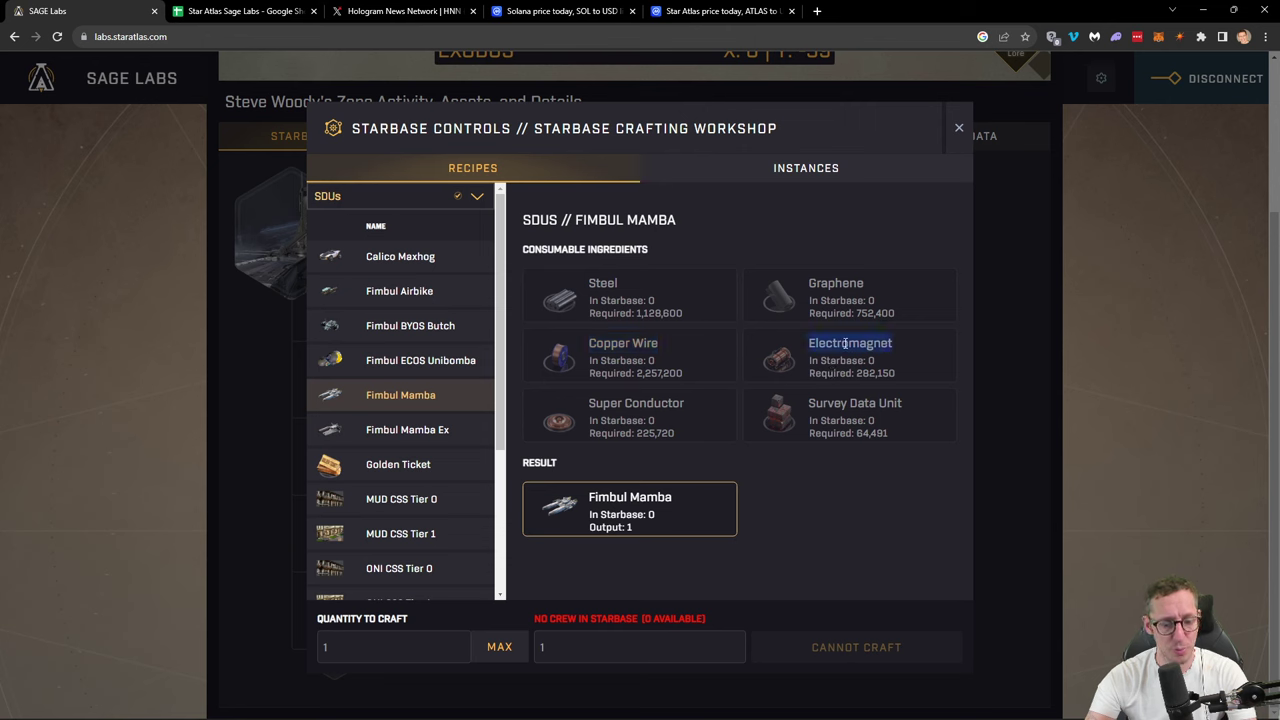
click(216, 18)
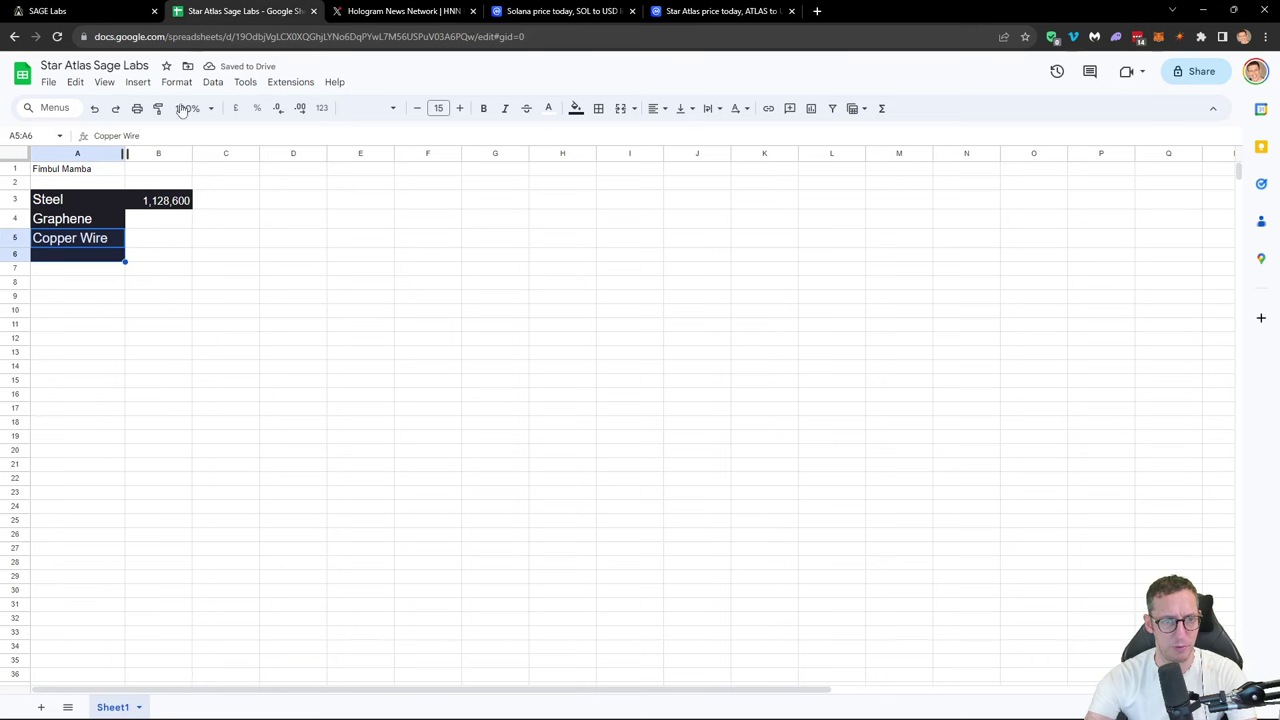
shift+click(73, 262)
click(73, 262)
key(ctrl+v)
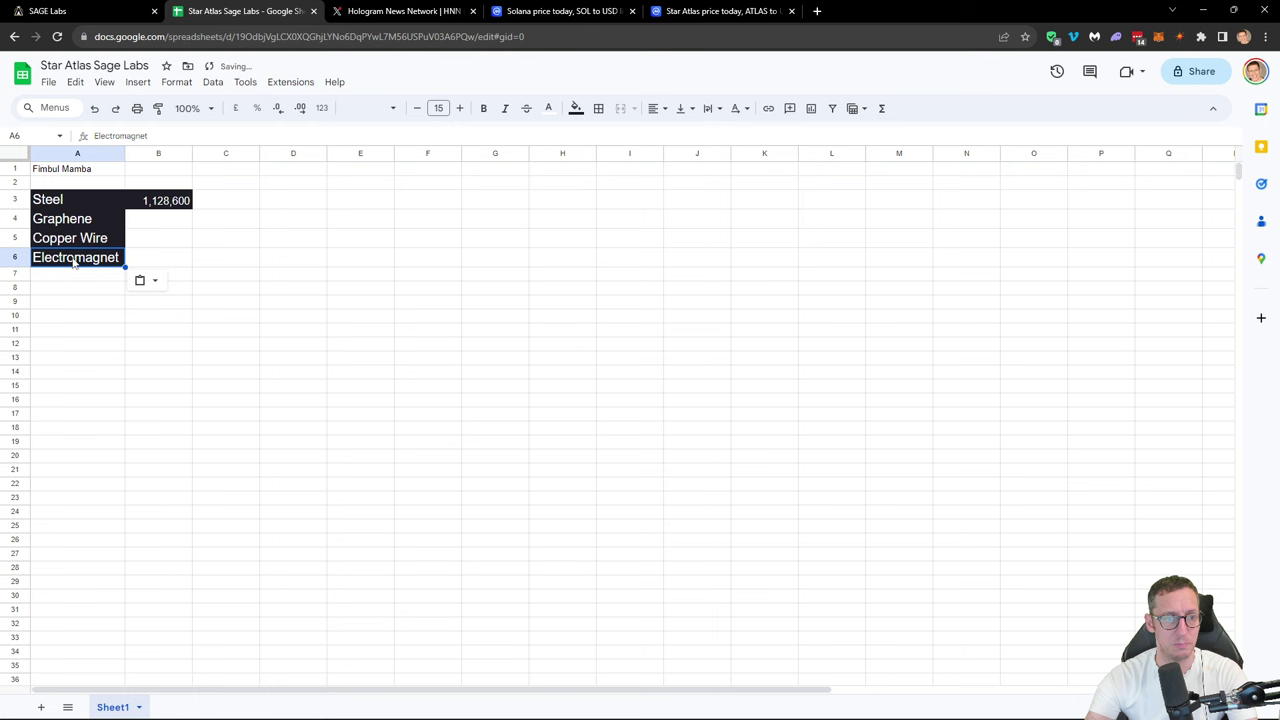
Step: Copy the ingredient name "Super Conductor" from the SAGE Labs recipe into cell A7 of the spreadsheet and widen column A to fit it
click(50, 11)
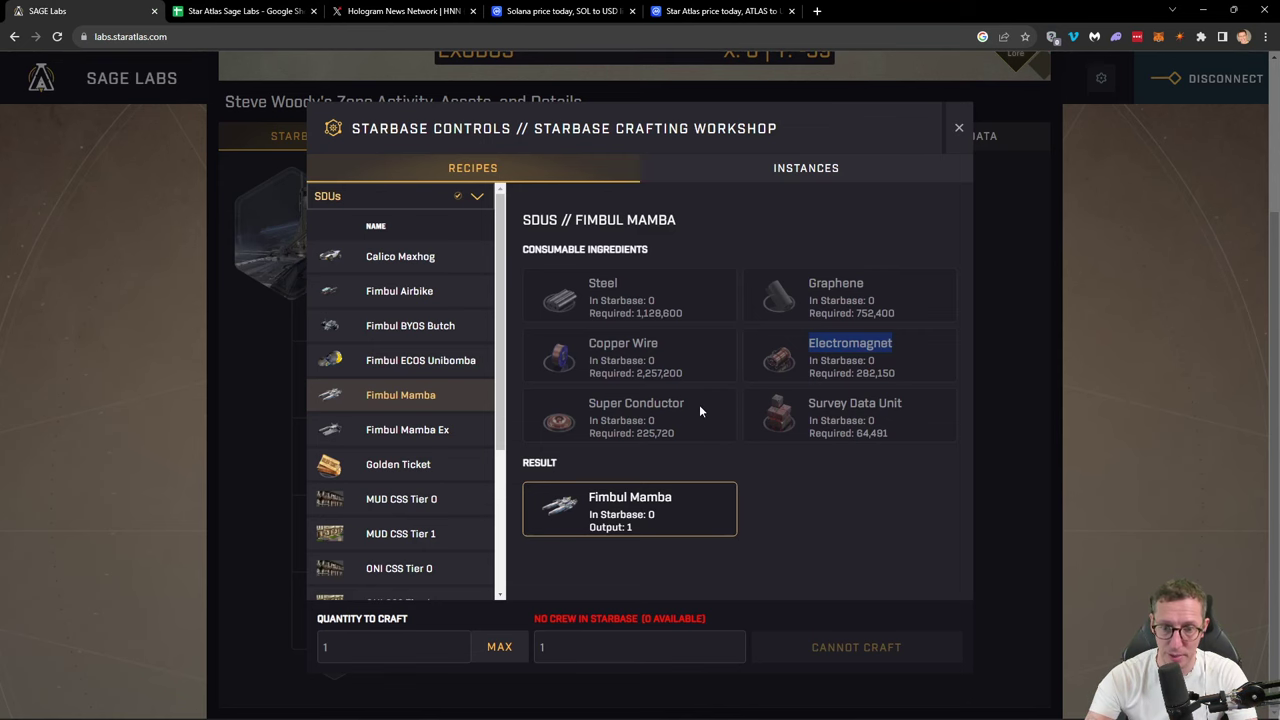
drag(699, 404, 597, 407)
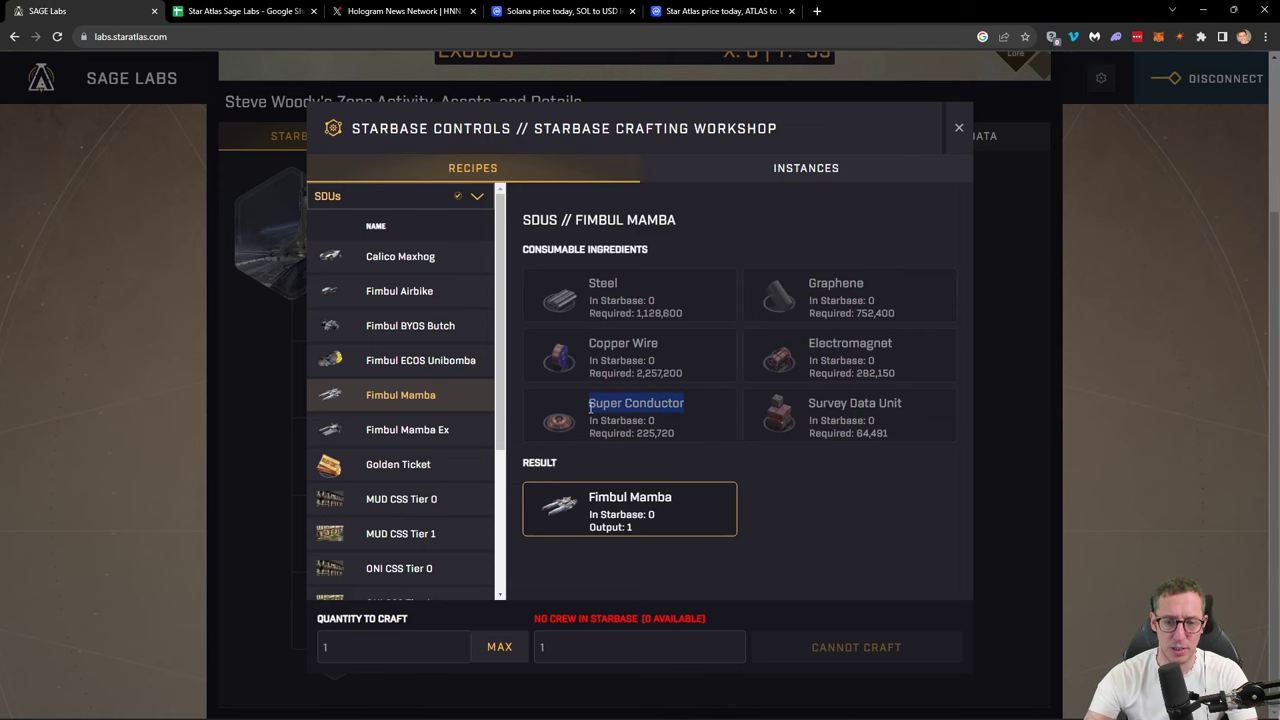
click(210, 12)
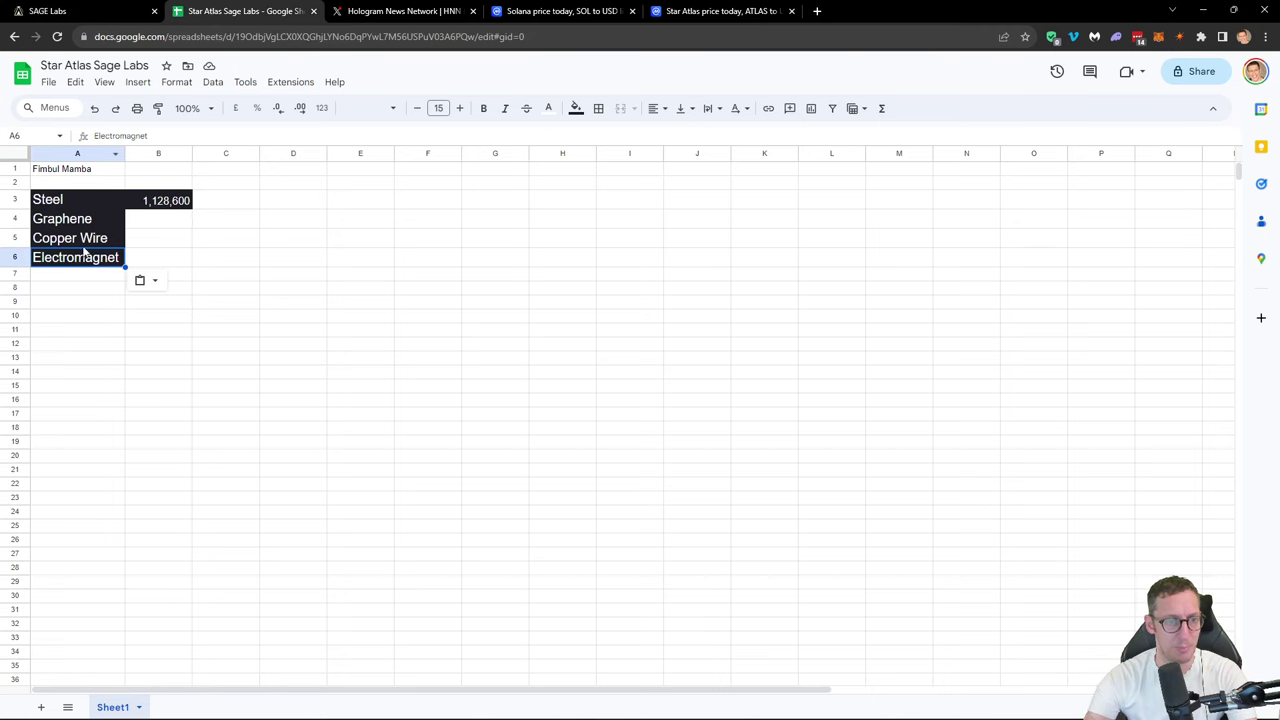
click(83, 277)
key(ctrl+v)
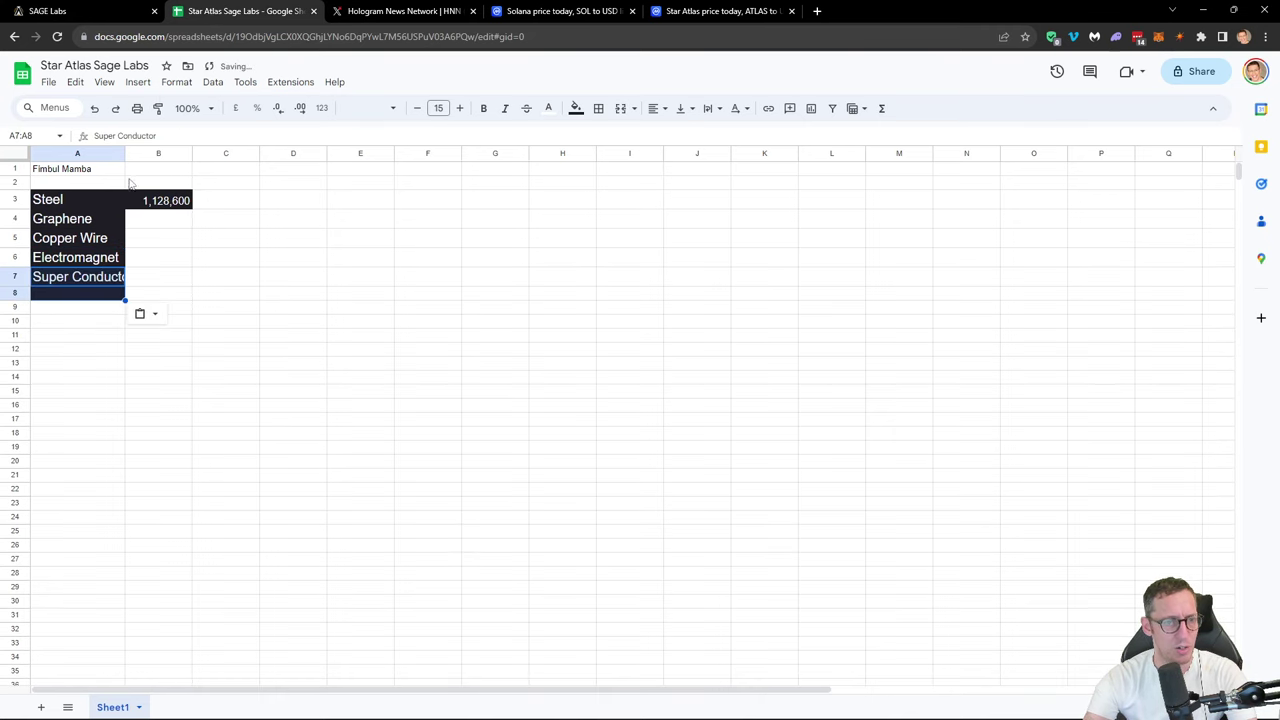
drag(125, 153, 147, 153)
Step: Copy the ingredient name "Survey Data Unit" from the SAGE Labs recipe into cell A8 of the spreadsheet
click(80, 12)
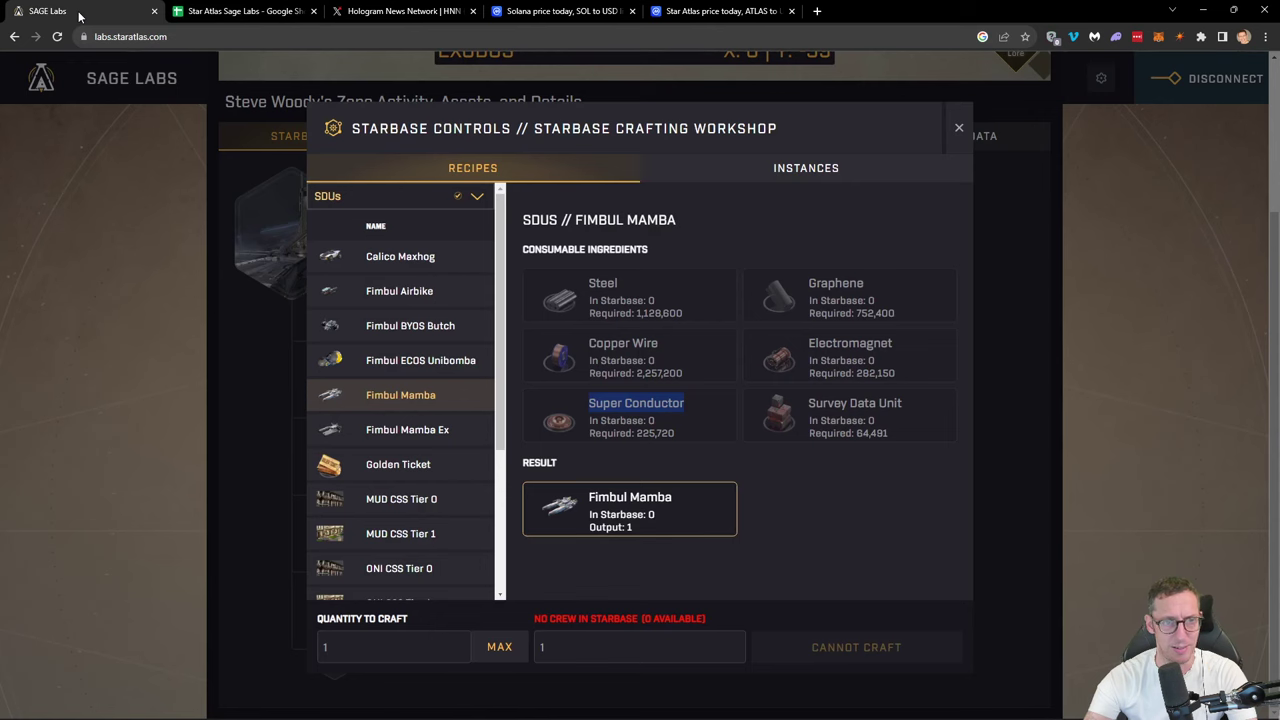
drag(900, 403, 809, 401)
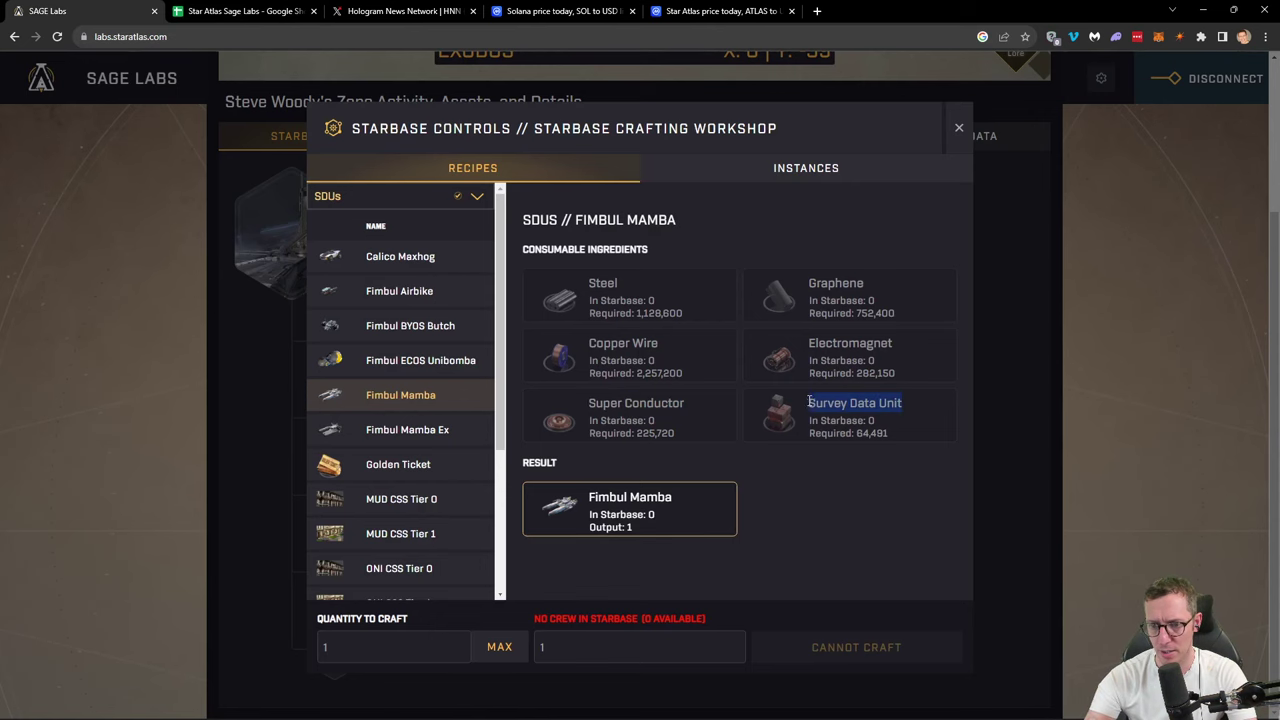
key(ctrl+c)
click(240, 11)
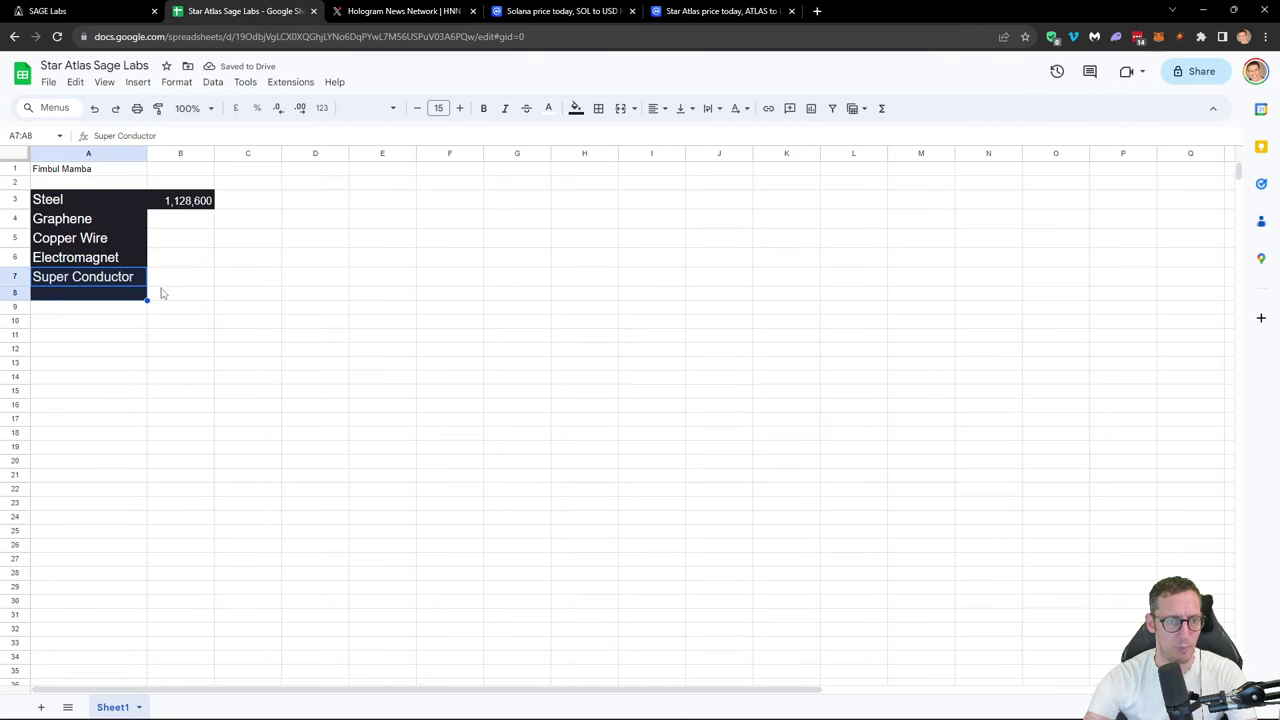
click(134, 294)
key(ctrl+v)
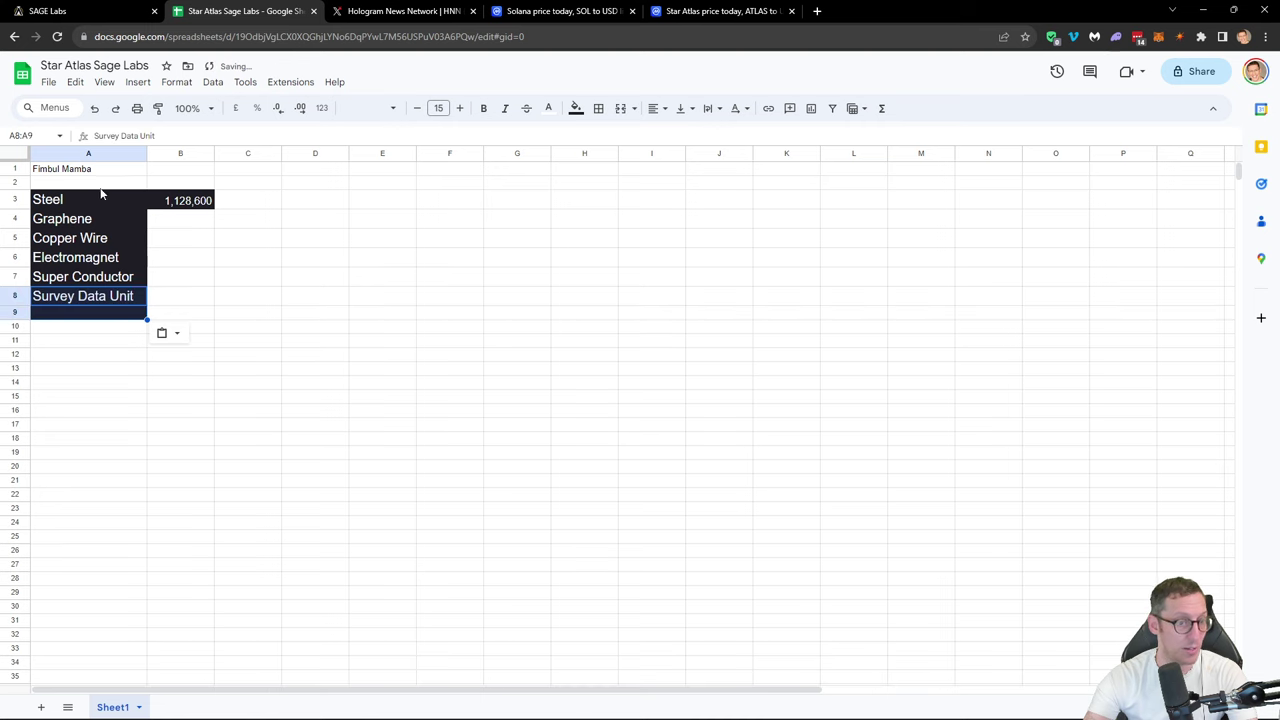
Step: Copy Graphene's required quantity 752,400 from the SAGE Labs recipe into cell B4 of the spreadsheet
click(100, 12)
drag(896, 313, 852, 312)
key(ctrl+c)
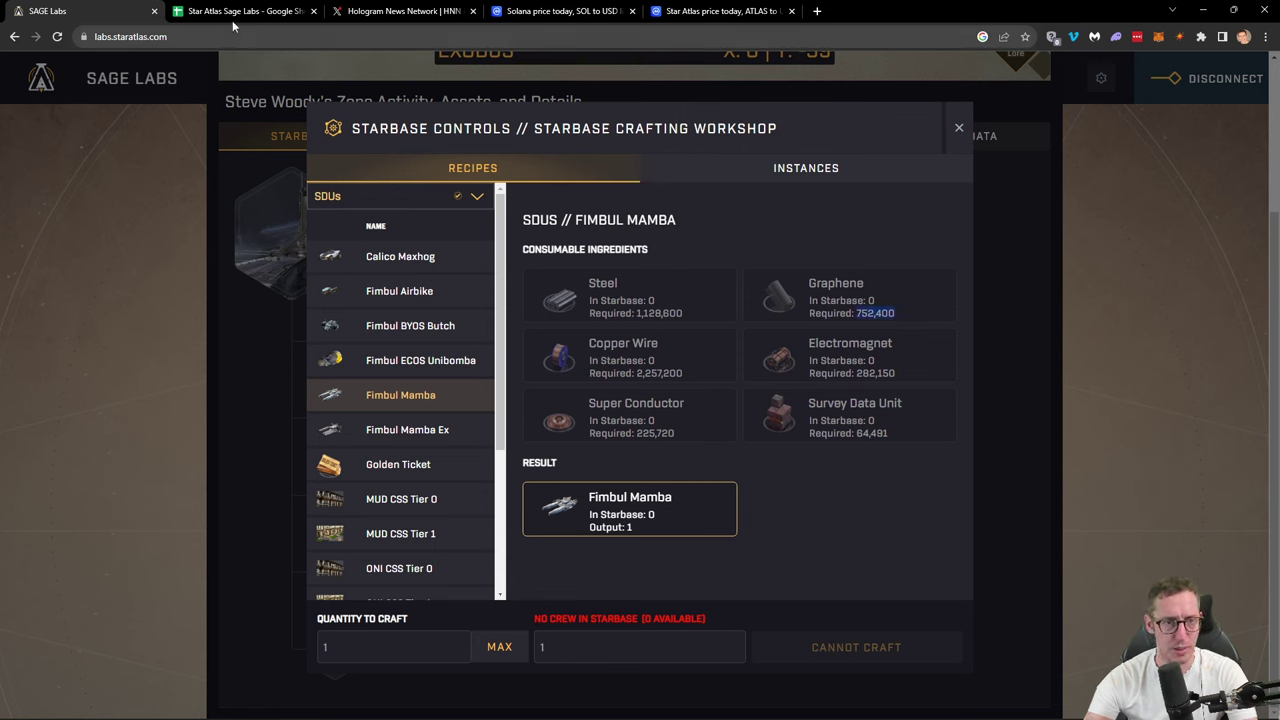
click(235, 12)
click(189, 220)
key(ctrl+v)
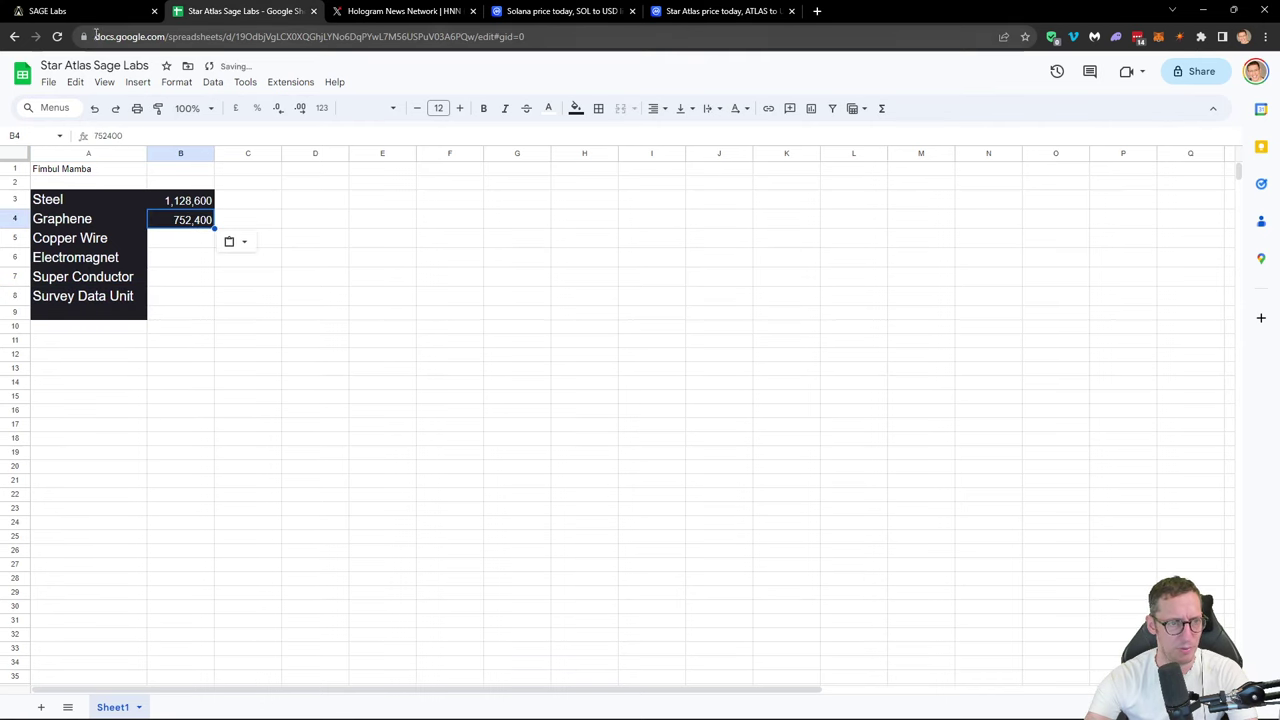
Step: Copy Copper Wire's required quantity 2,257,200 from the SAGE Labs recipe into cell B5 of the spreadsheet
click(86, 12)
drag(691, 373, 636, 370)
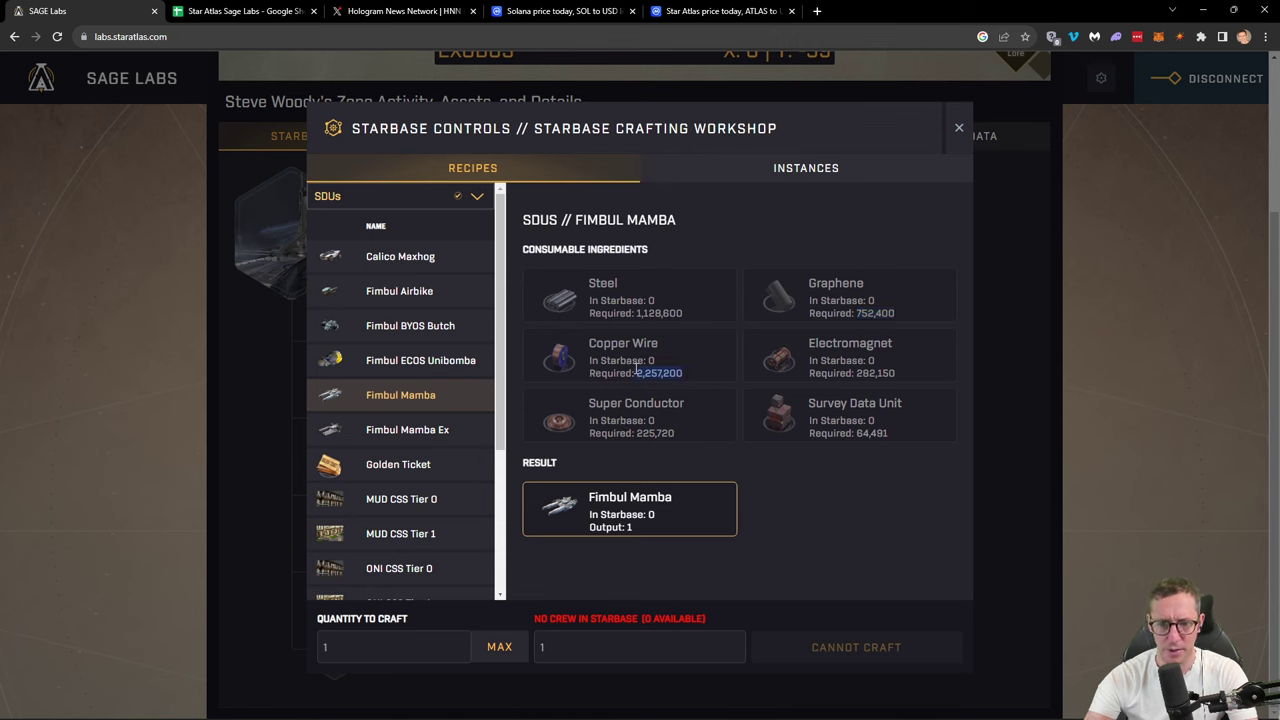
key(ctrl+c)
click(235, 12)
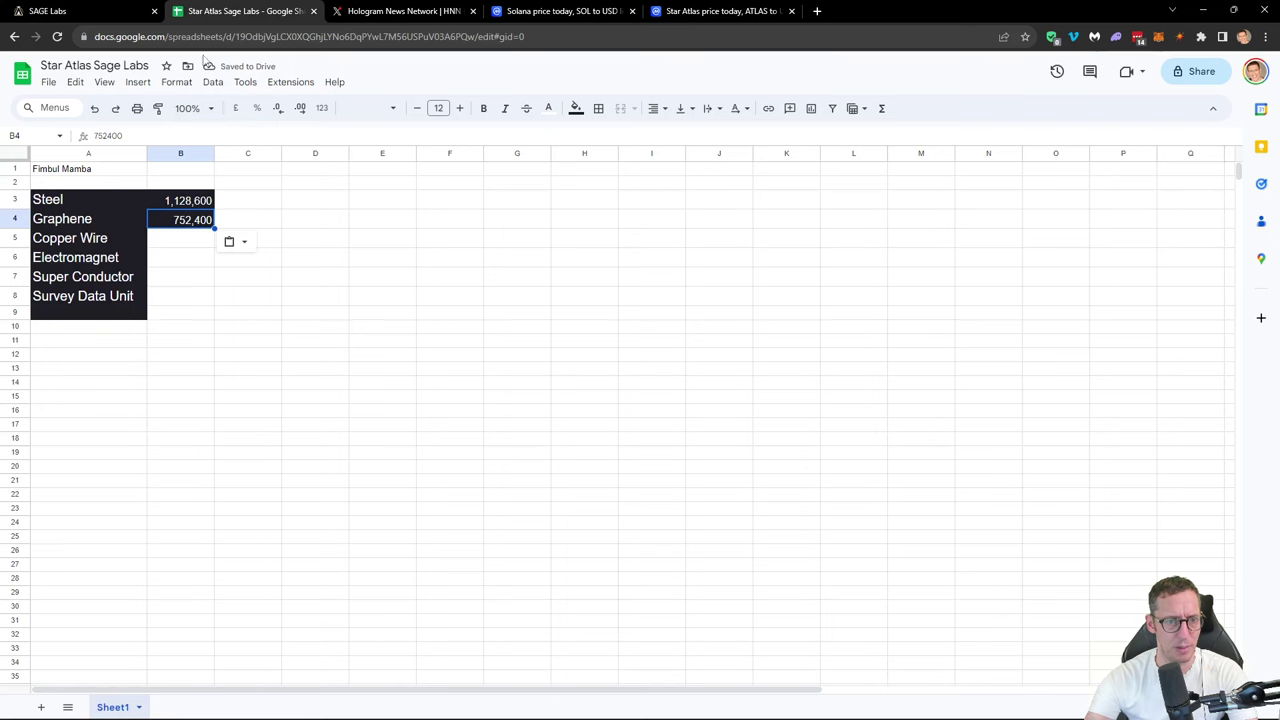
click(178, 239)
key(ctrl+v)
Step: Copy Electromagnet's required quantity 282,150 from the SAGE Labs recipe into cell B6 of the spreadsheet
click(75, 17)
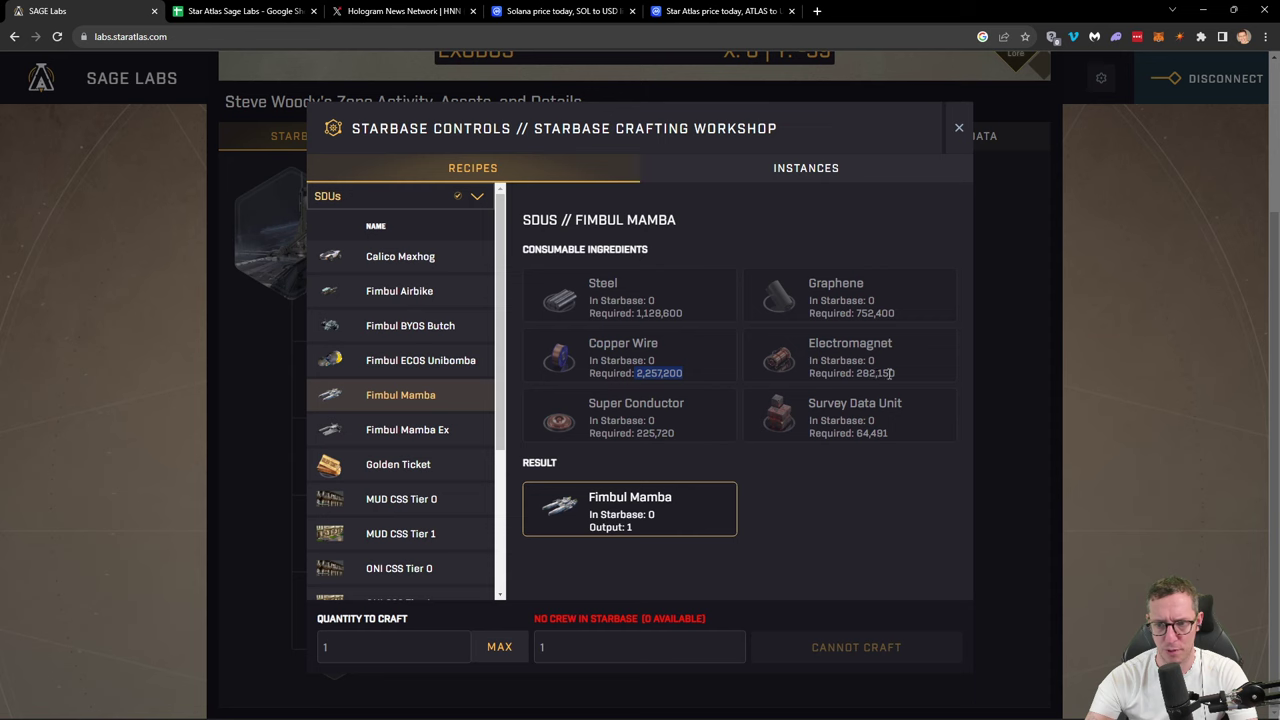
drag(891, 373, 880, 373)
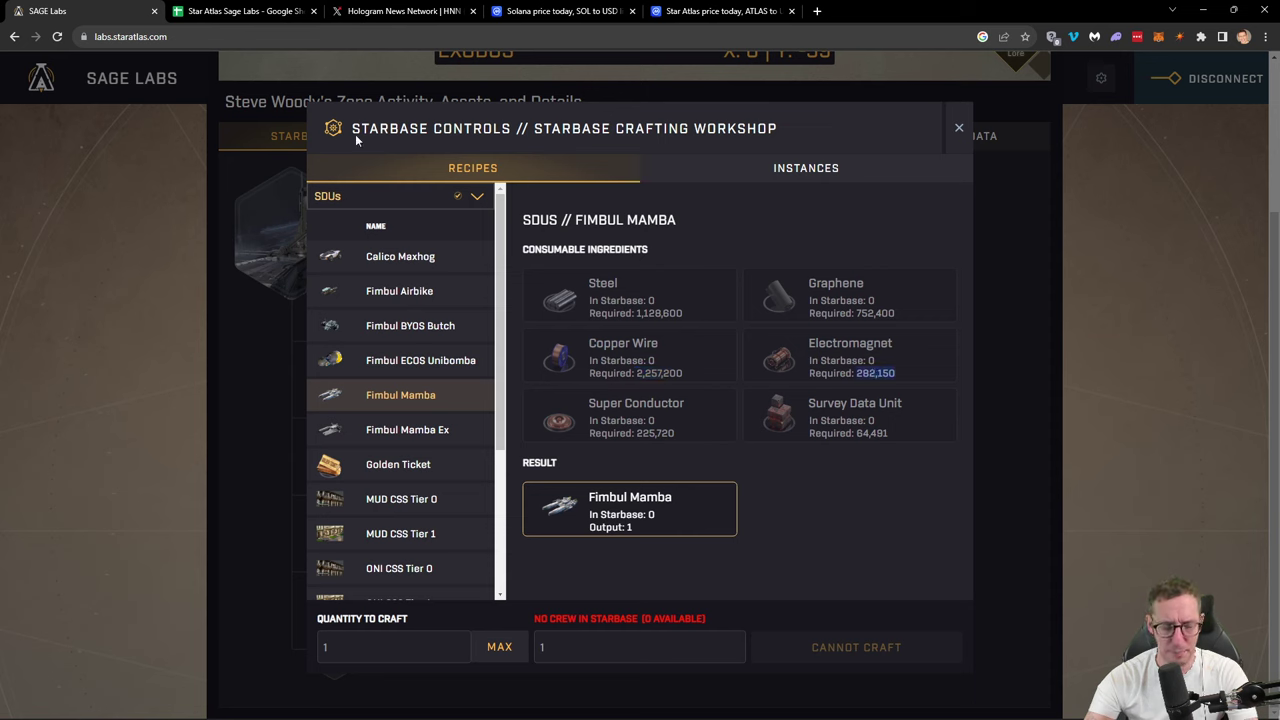
click(243, 11)
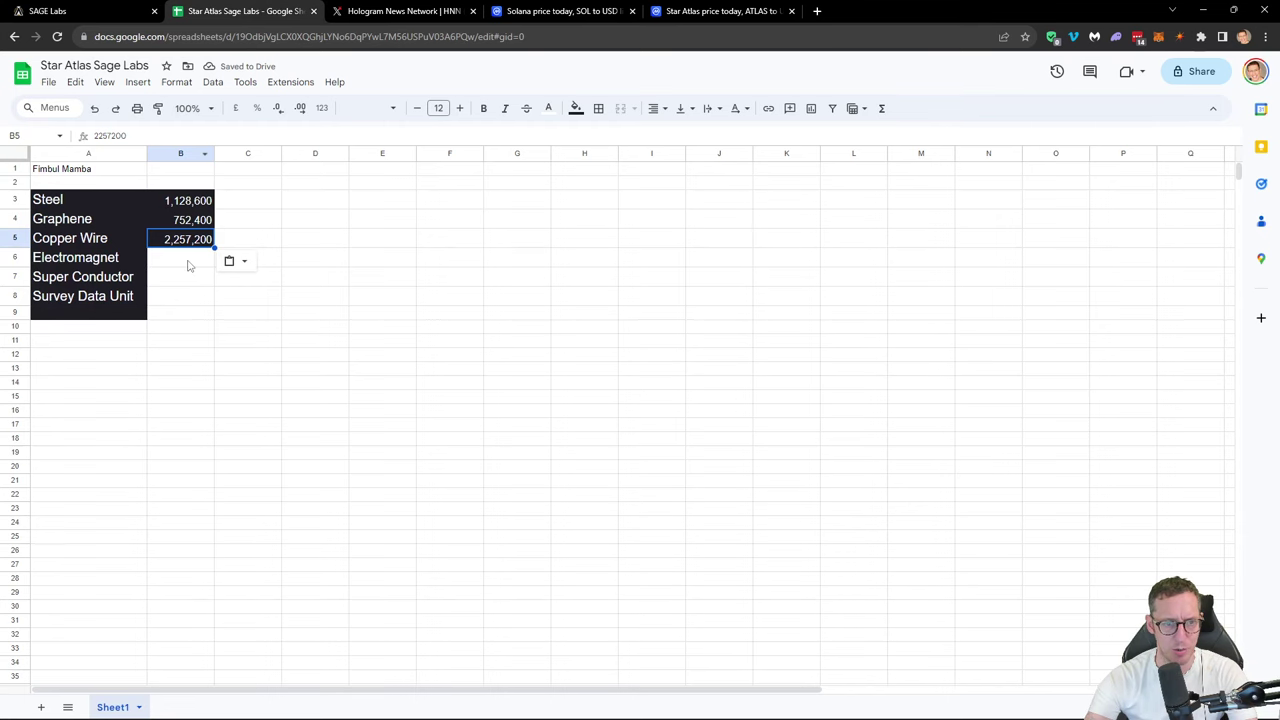
click(187, 260)
key(ctrl+v)
Step: Copy Super Conductor's required quantity 225,720 from the SAGE Labs recipe into cell B7 of the spreadsheet
click(60, 11)
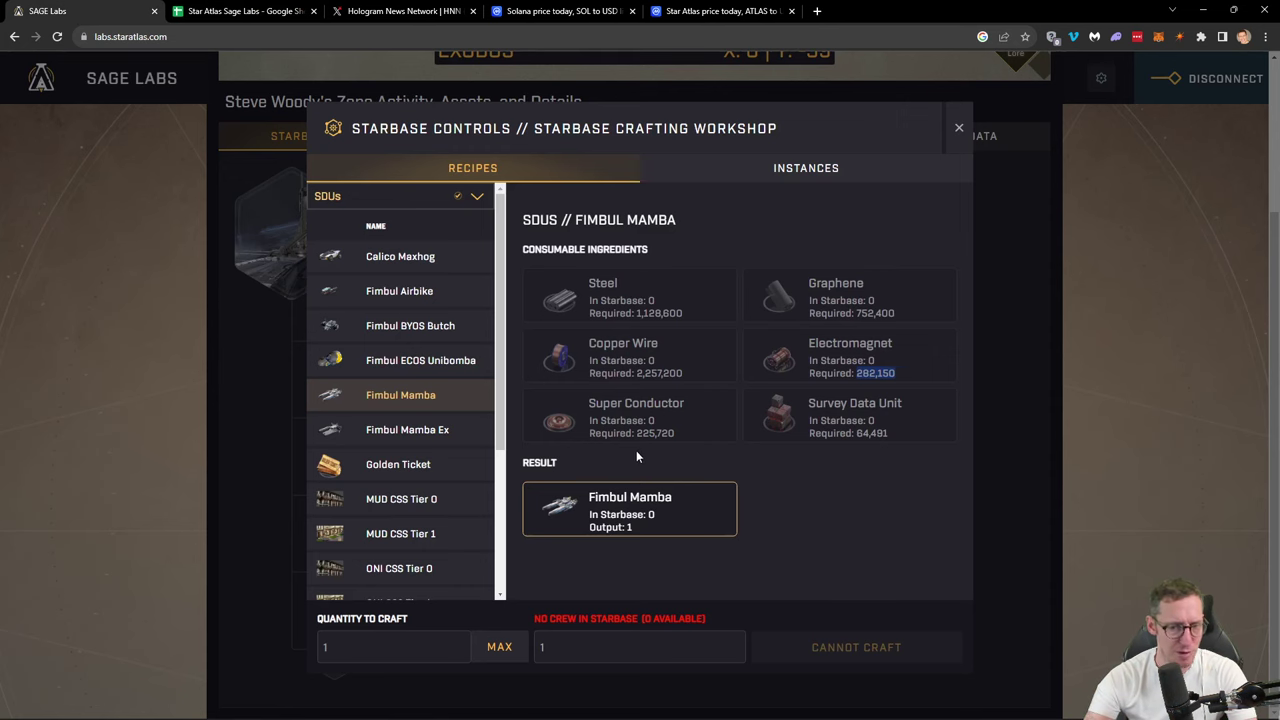
drag(684, 433, 634, 434)
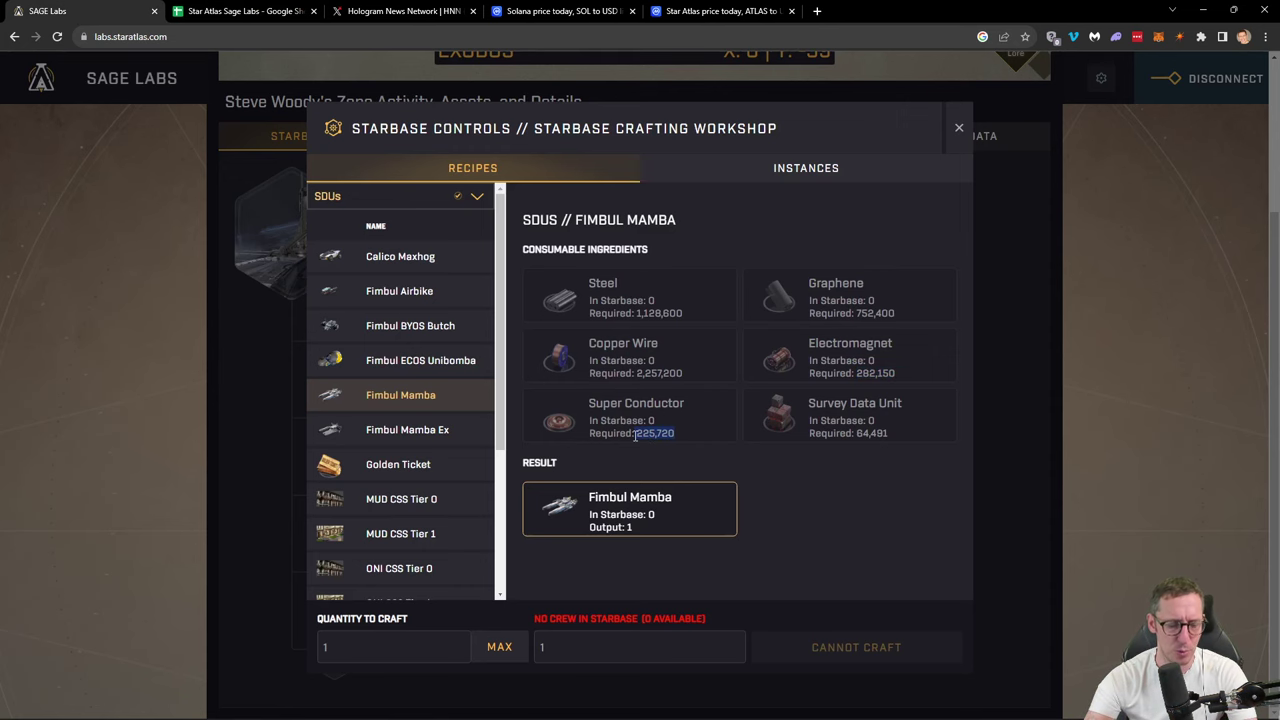
click(220, 14)
click(177, 277)
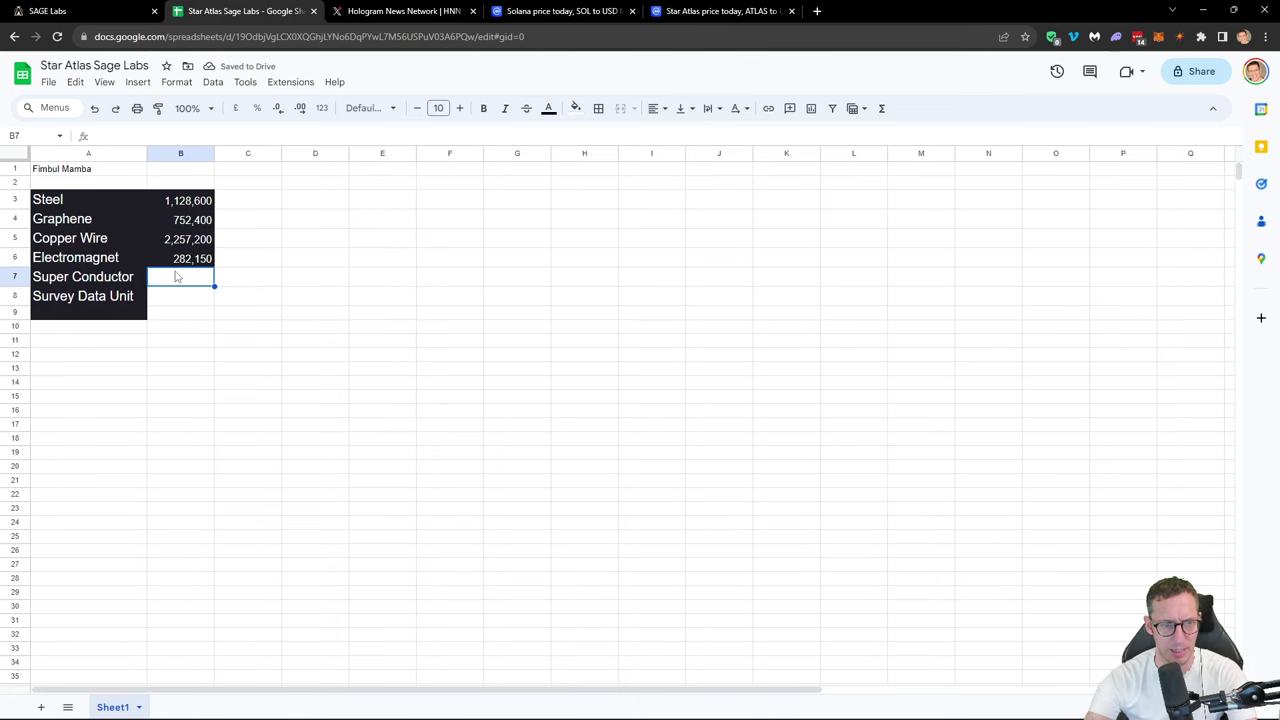
key(ctrl+v)
Step: Copy Survey Data Unit's required quantity 64,491 from SAGE Labs into cell B8 and remove the leftover dark fill in row 9
click(60, 11)
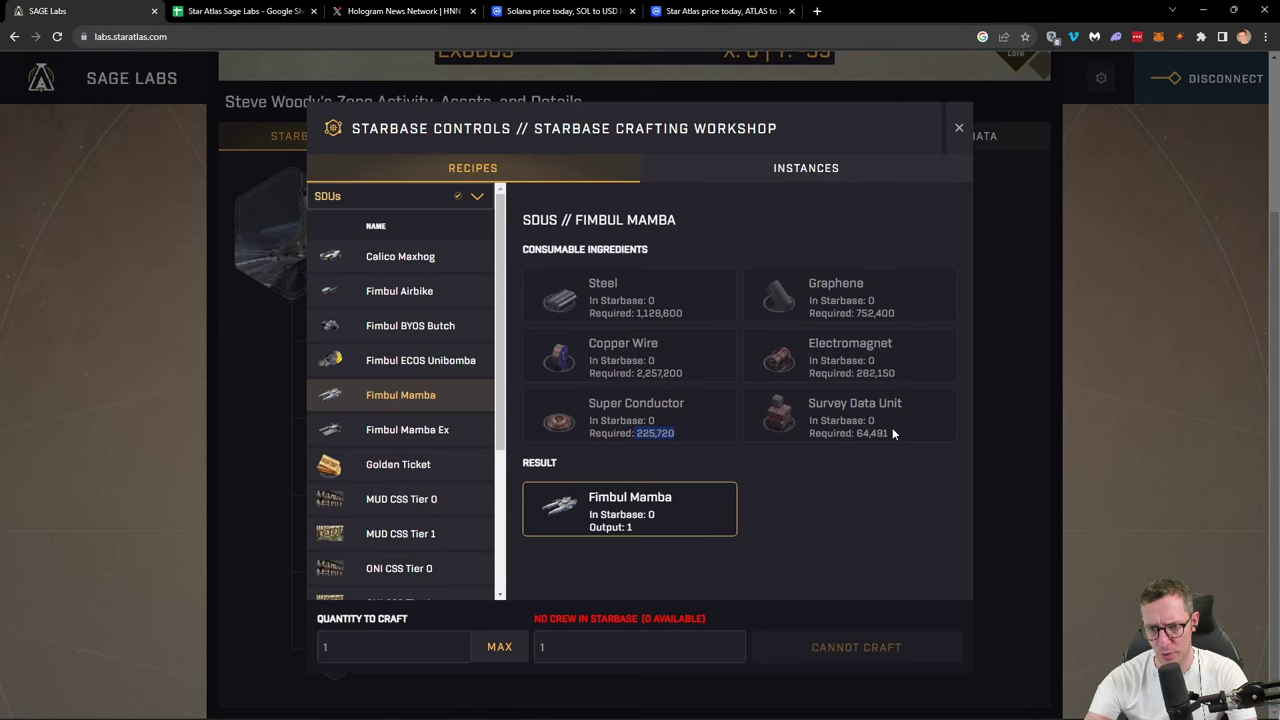
drag(889, 433, 854, 433)
click(186, 14)
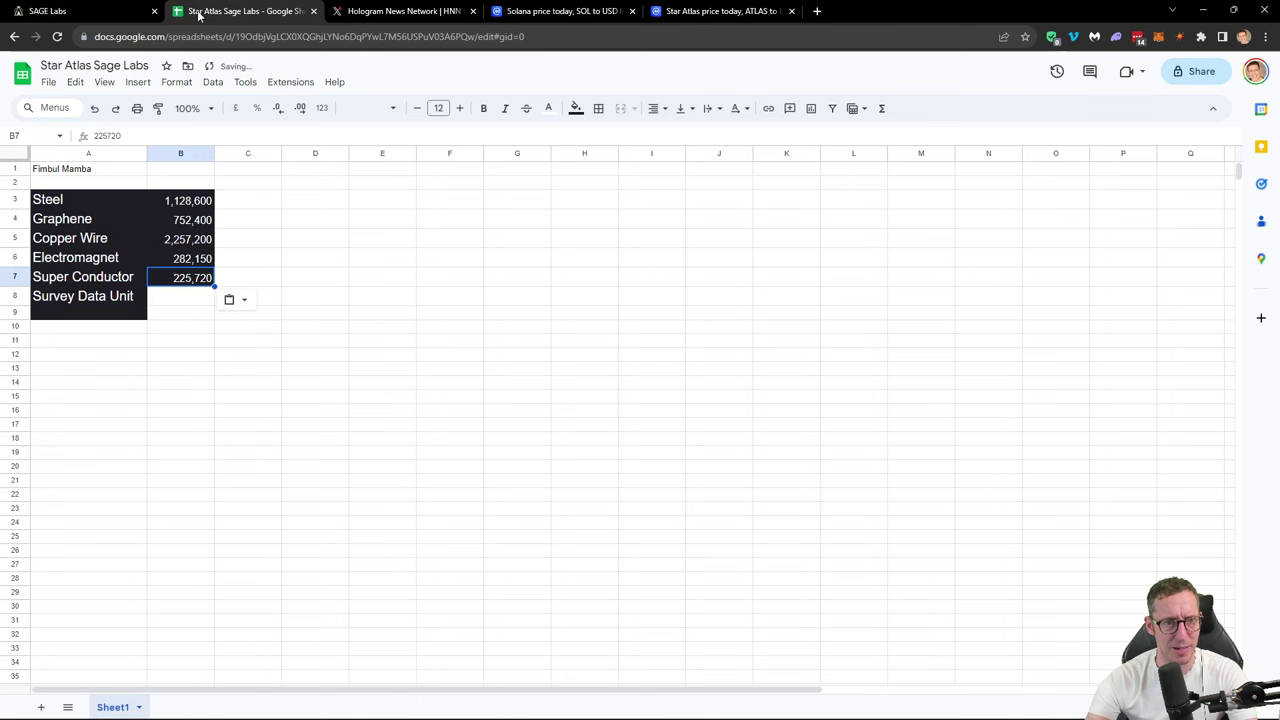
click(165, 298)
key(ctrl+v)
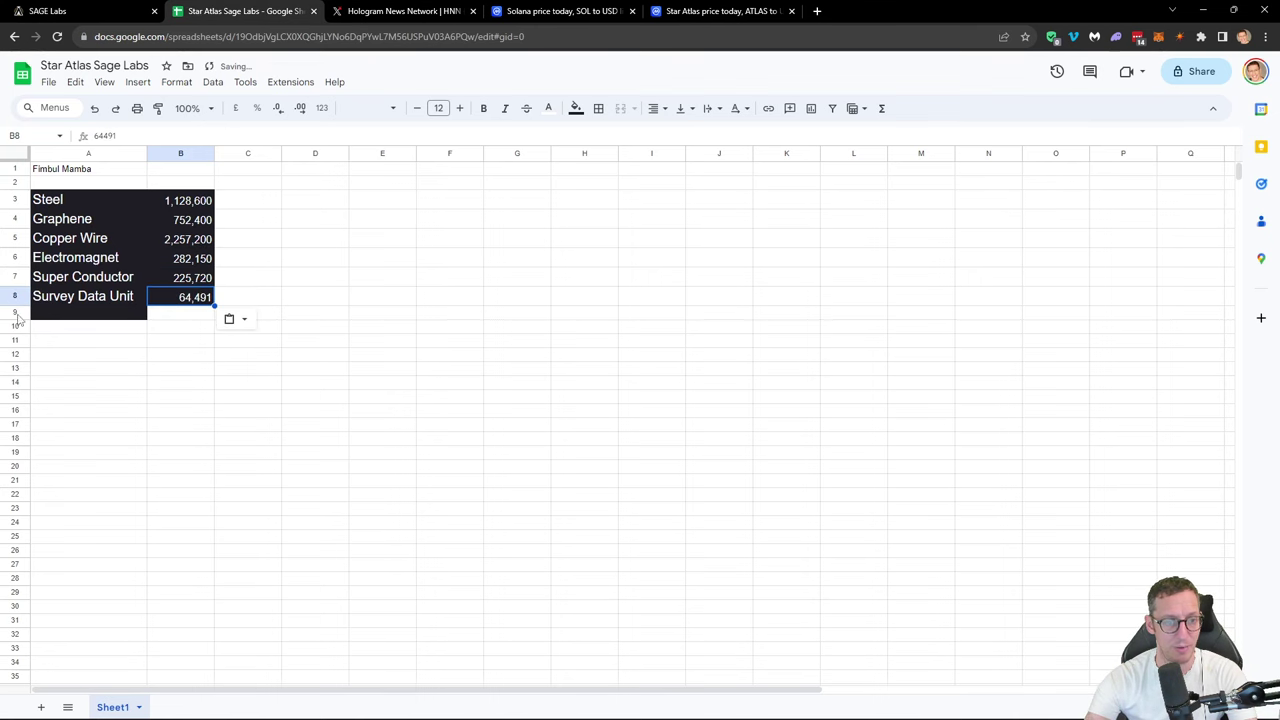
click(105, 338)
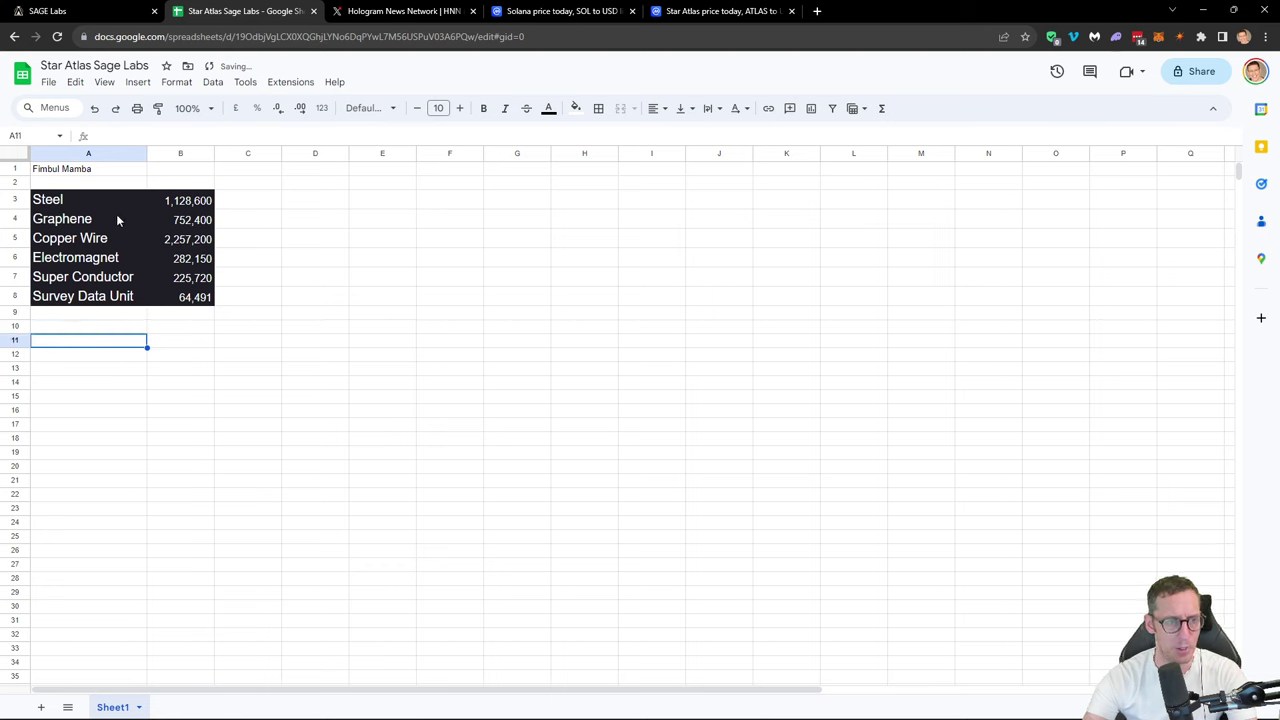
Step: Switch to SAGE Labs and find the Steel recipe among the Tier 2 crafting recipes
click(110, 12)
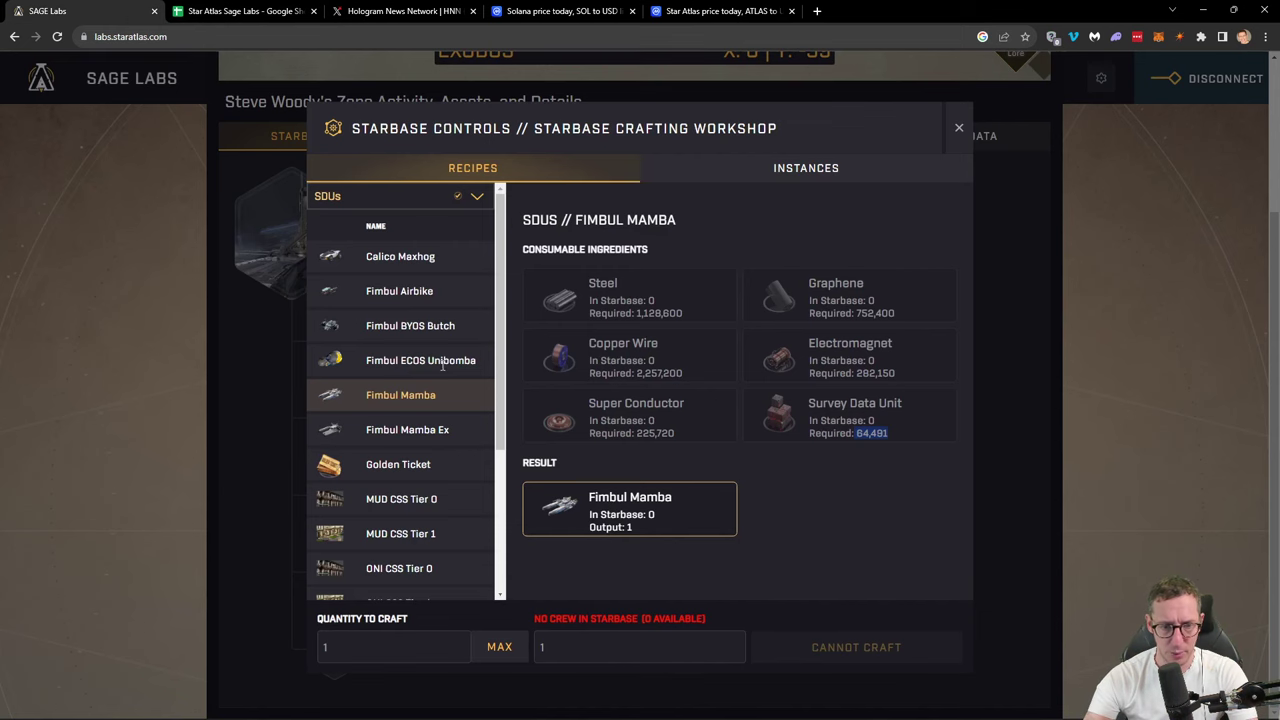
click(478, 197)
click(357, 315)
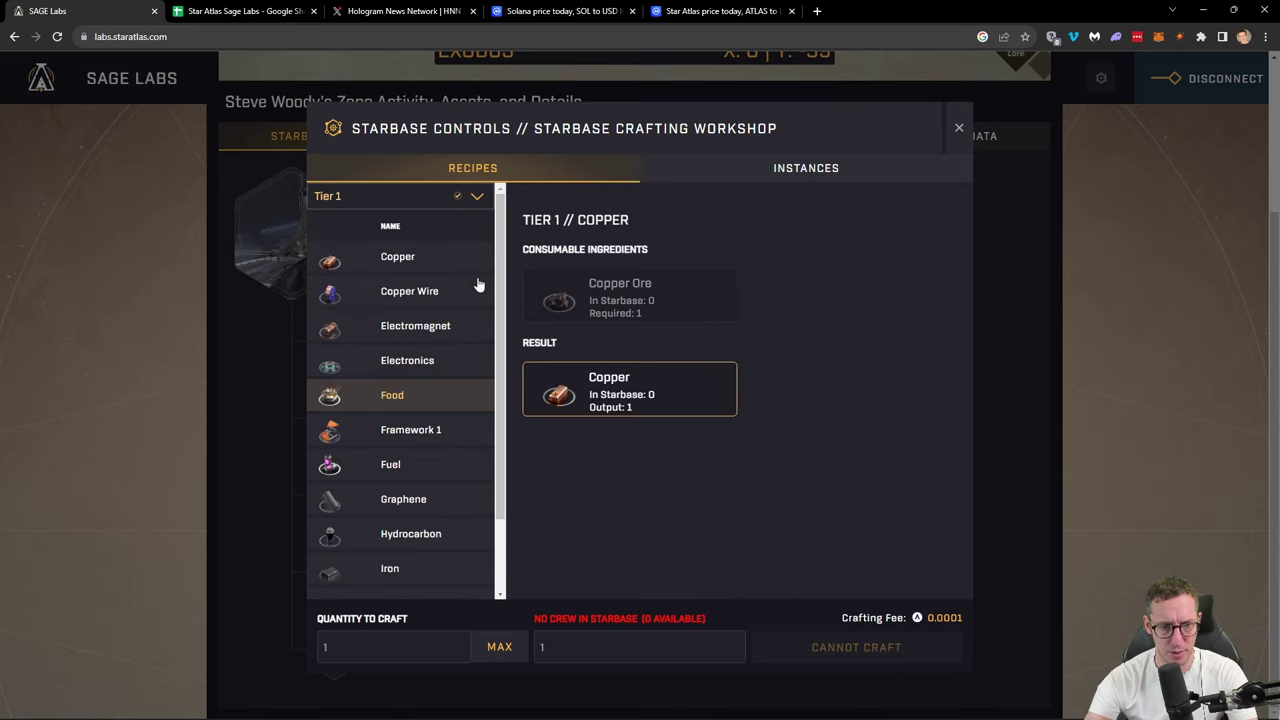
scroll(412, 530, down, 2)
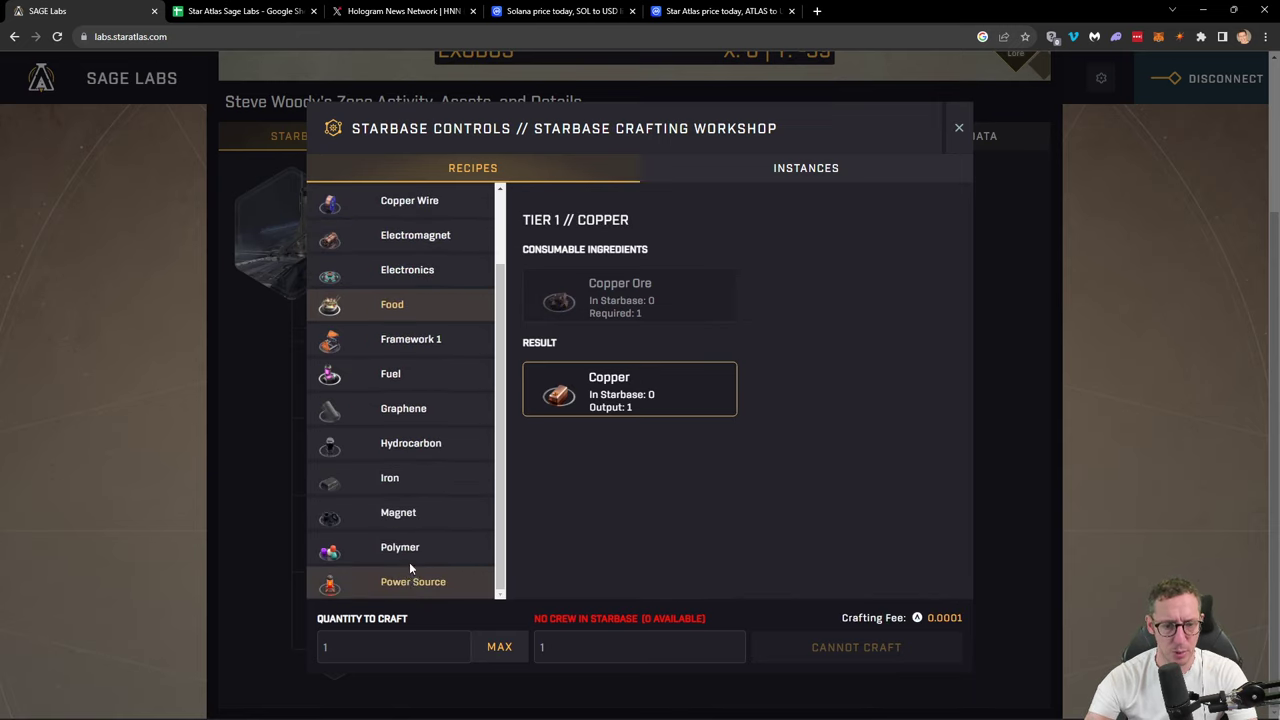
scroll(409, 568, up, 2)
click(400, 197)
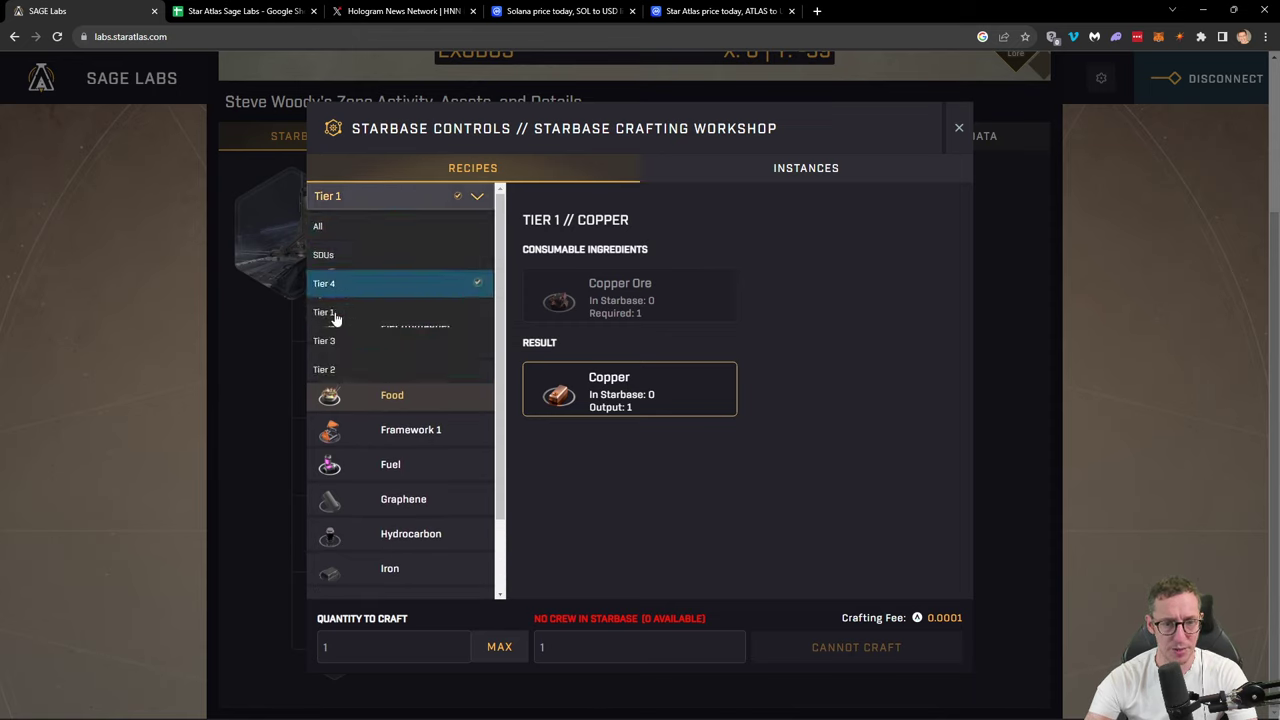
click(335, 368)
click(399, 438)
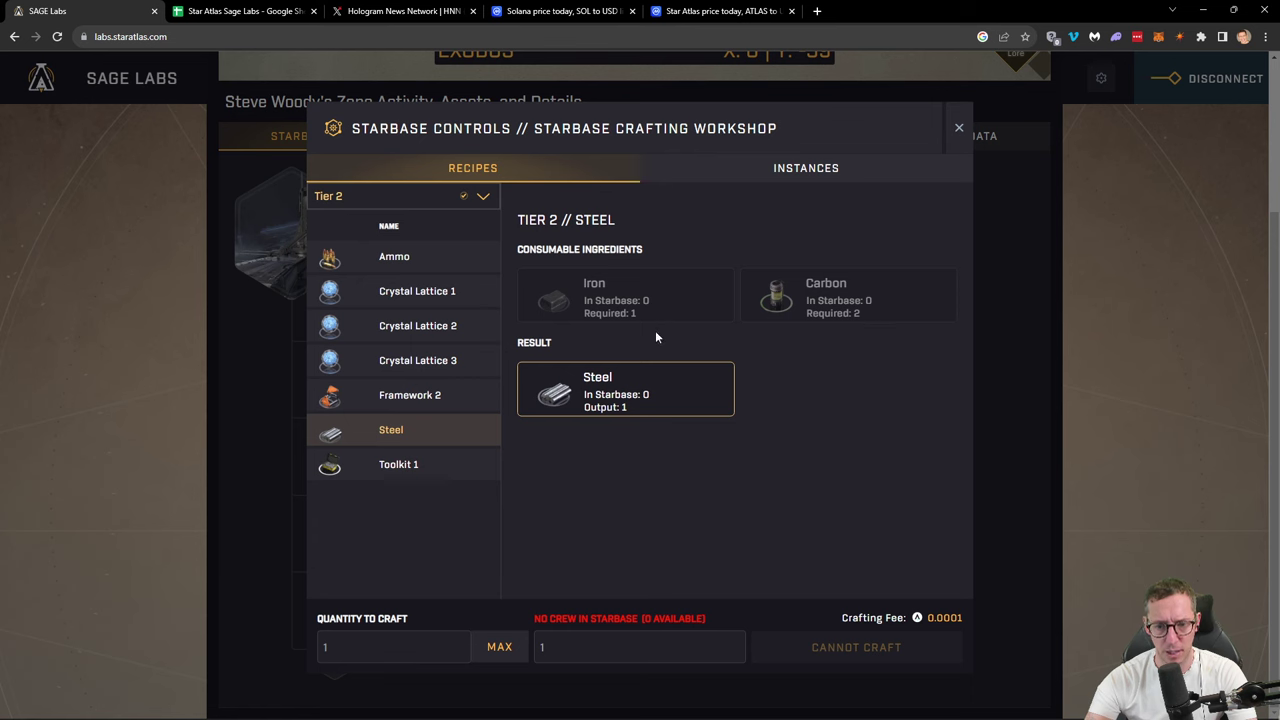
Step: Enter Steel's ingredients in row 3 of the spreadsheet: Iron in D3 and Carbon in F3
click(245, 12)
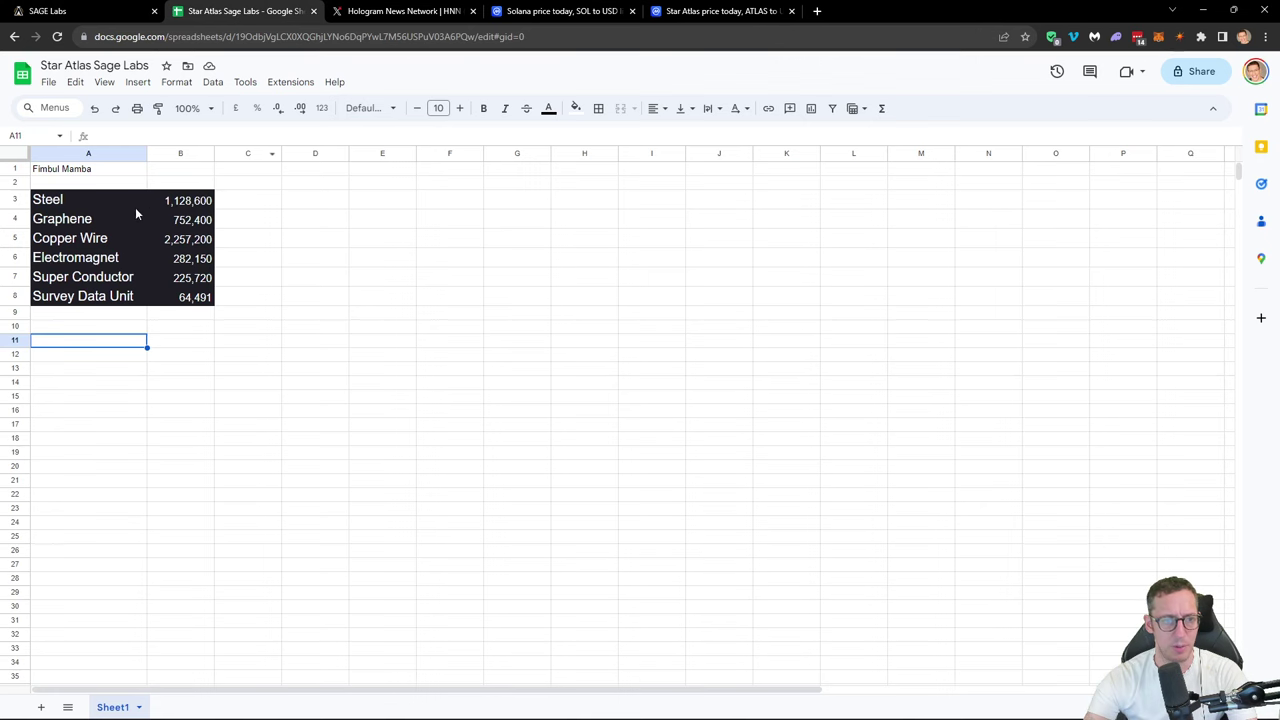
click(295, 199)
text(1ron)
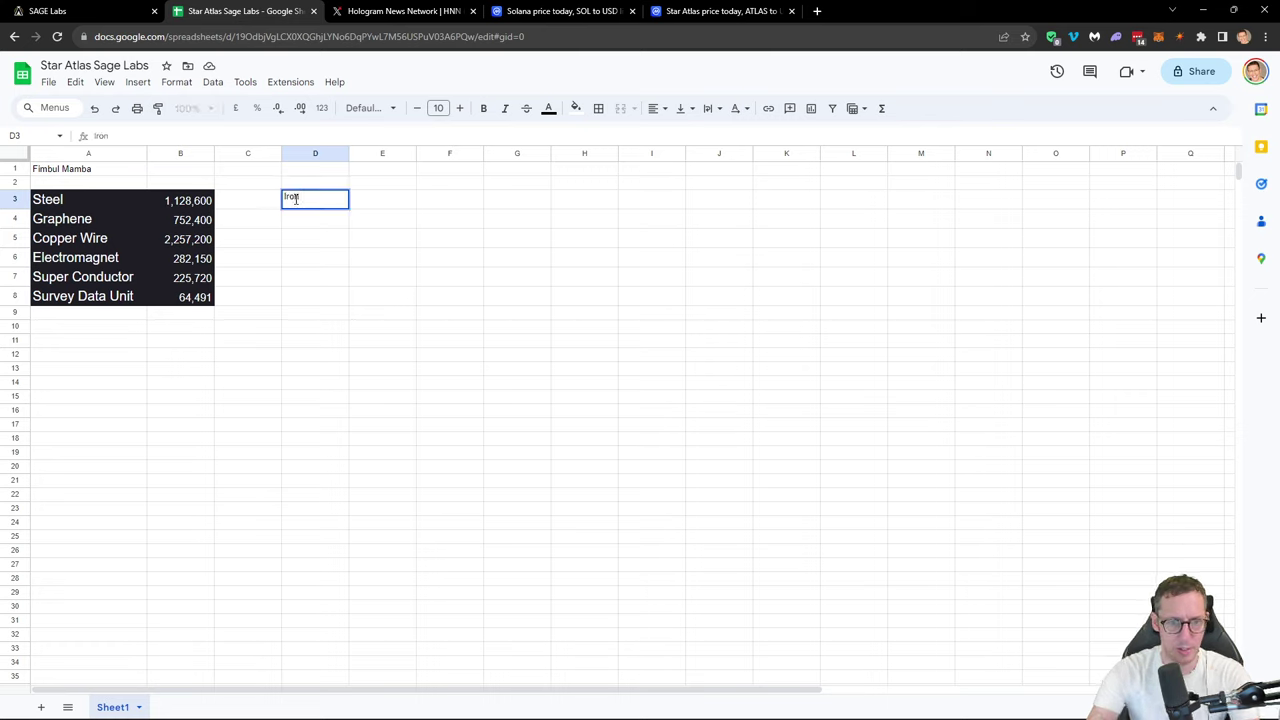
key(Tab)
key(Tab)
text(Ca)
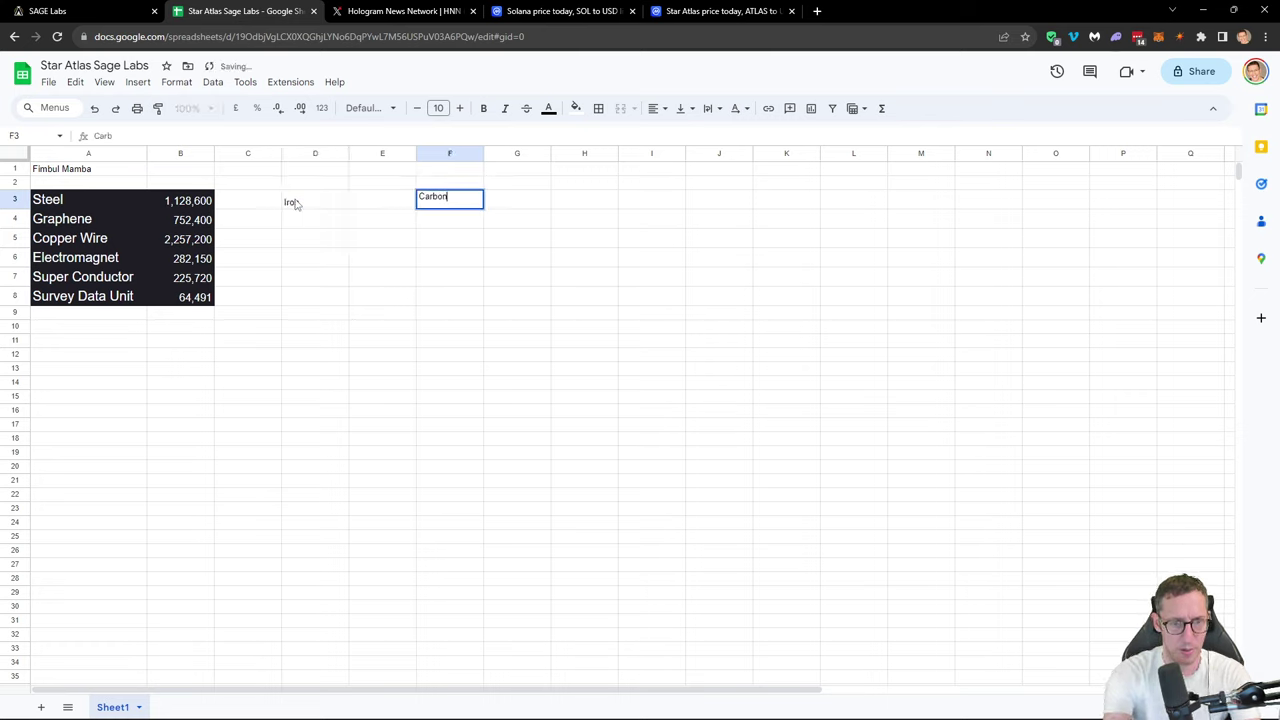
key(shift+Tab)
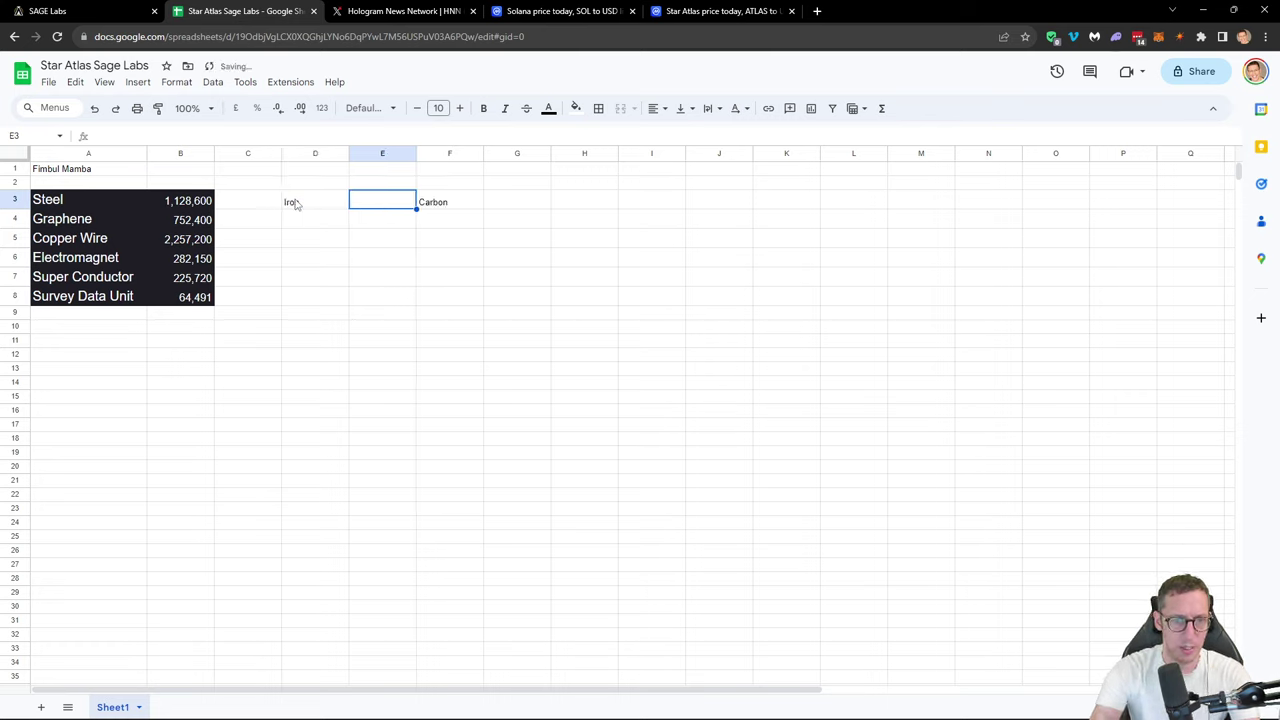
Step: Check Steel's required amounts in SAGE Labs and enter 1 for Iron in E3 and 2 for Carbon in G3
click(62, 14)
click(262, 12)
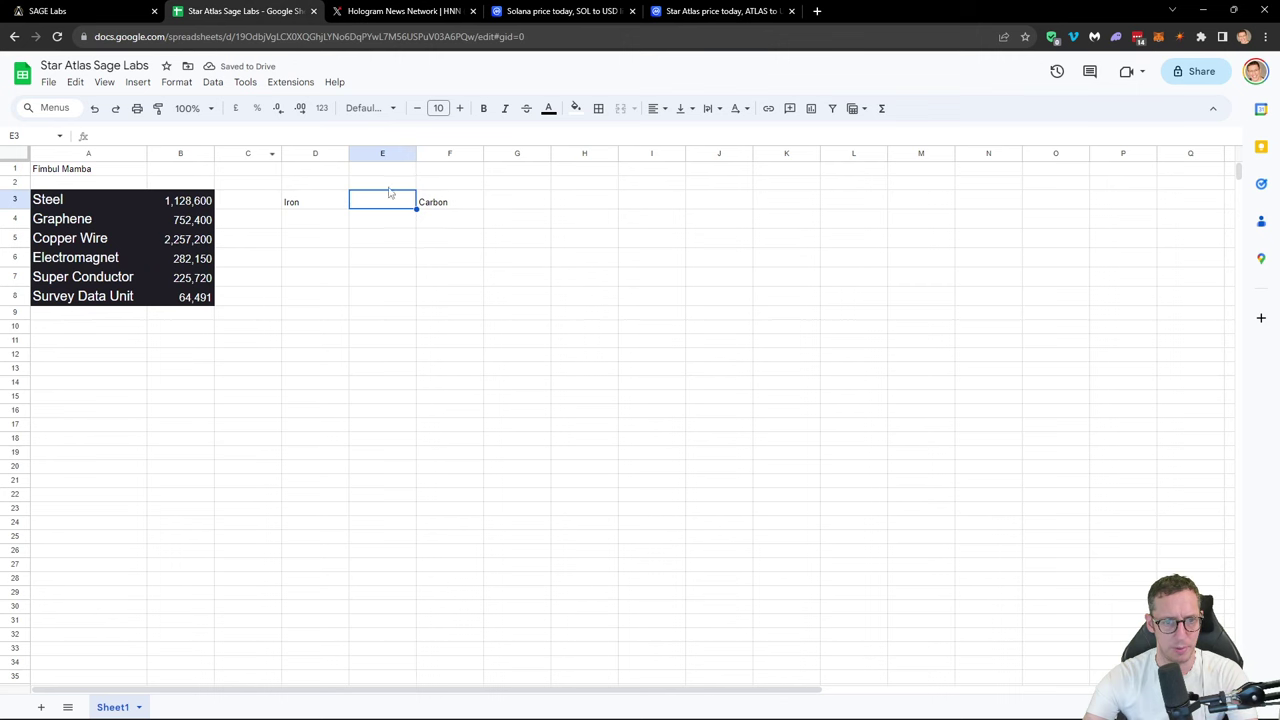
text(1)
key(Tab)
key(Tab)
text(2)
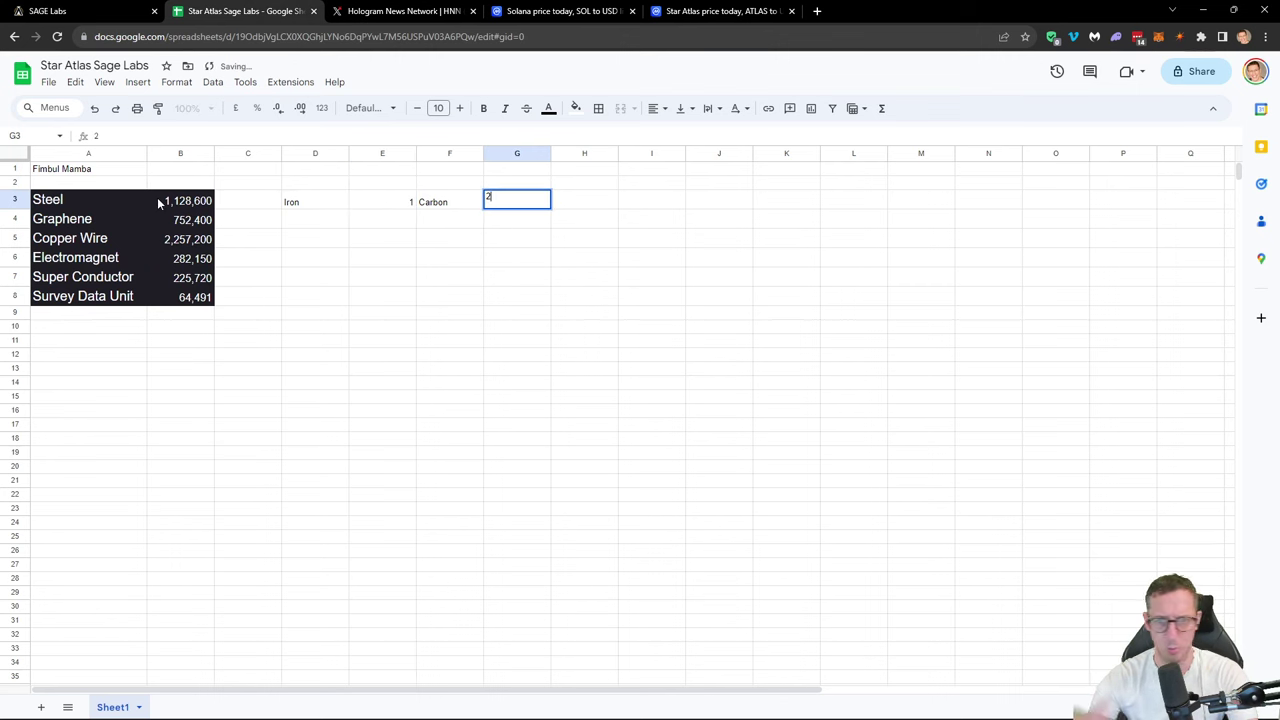
click(640, 198)
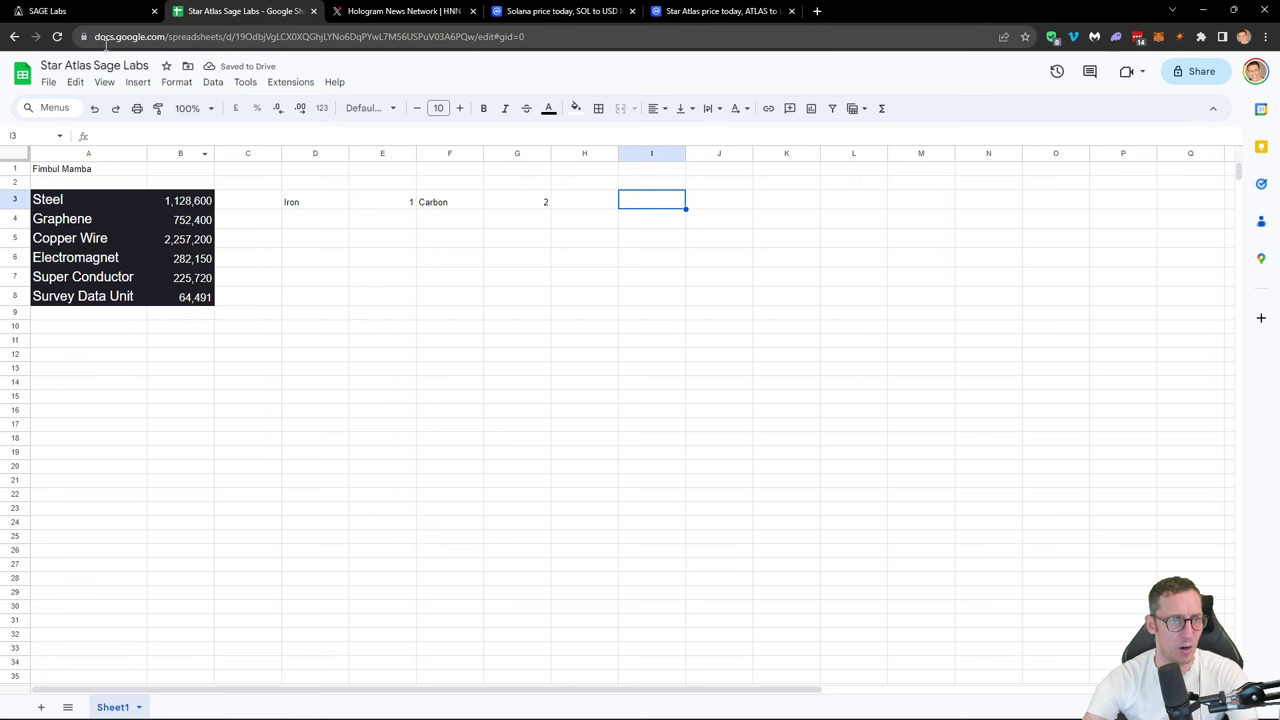
Step: Look up the Iron recipe among the Tier 1 recipes in SAGE Labs
click(108, 13)
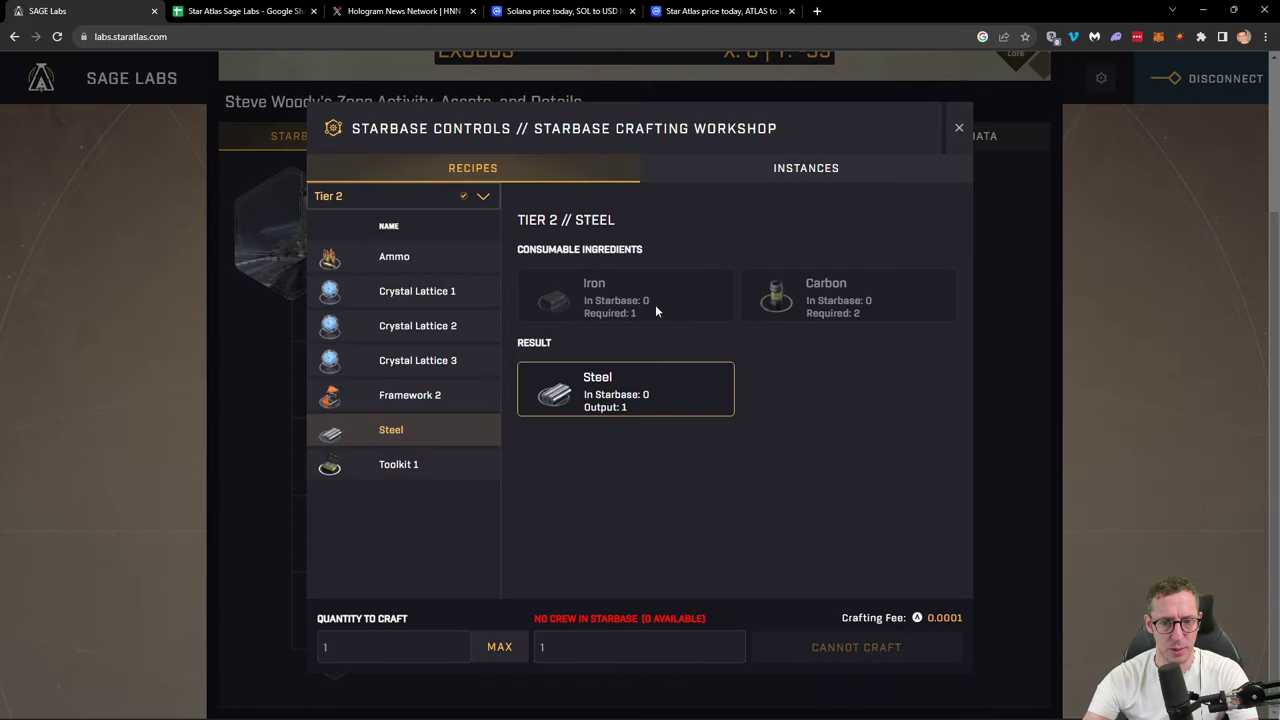
click(377, 205)
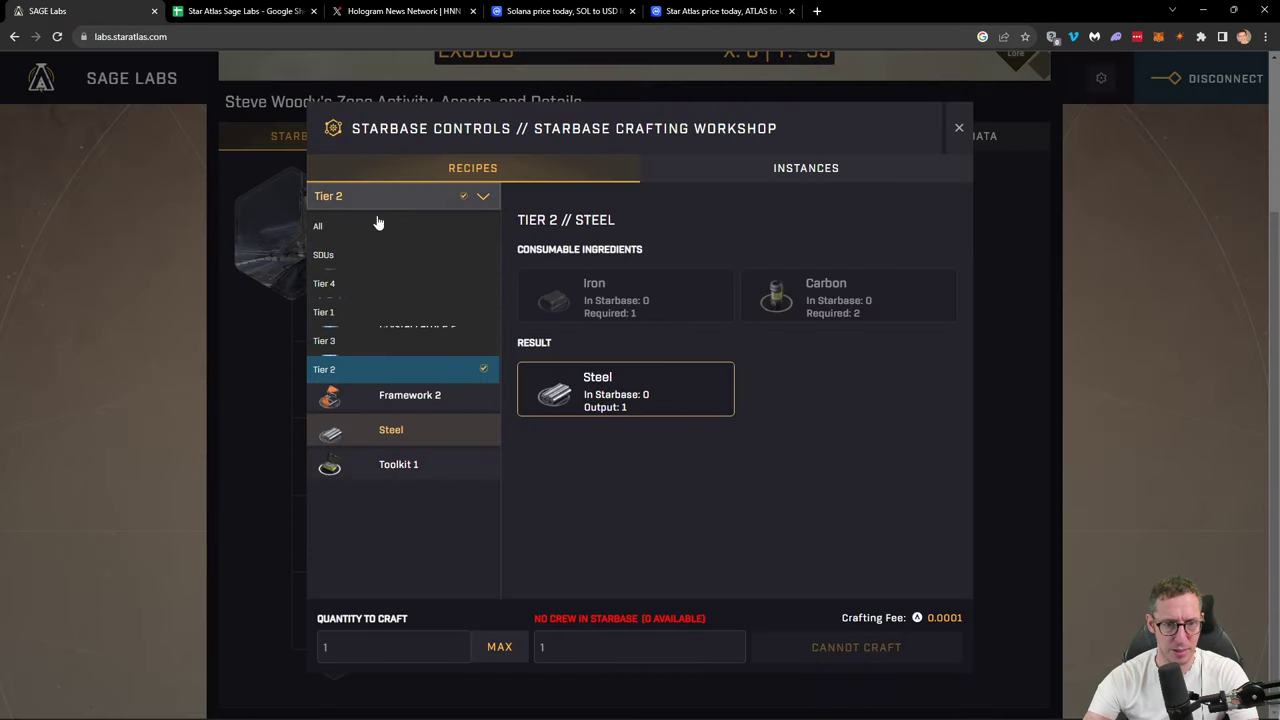
click(335, 337)
click(430, 588)
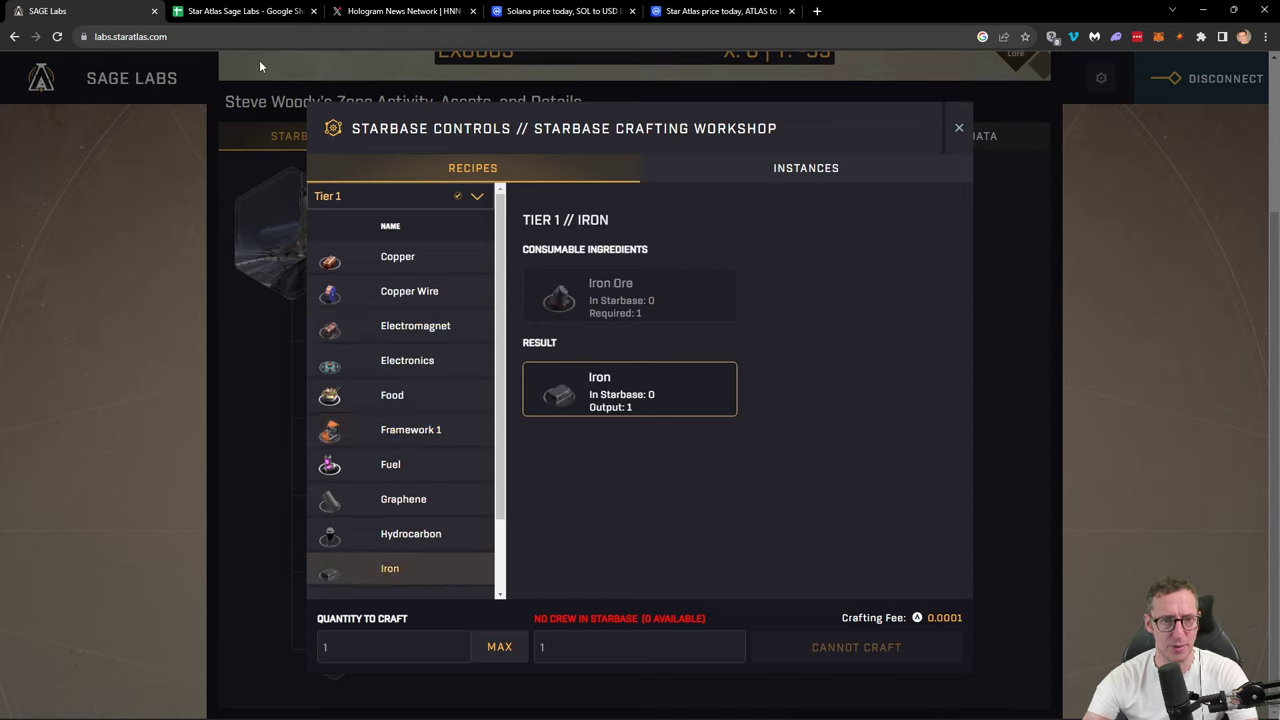
Step: Record Iron's ingredient in the spreadsheet with Iron Ore in J3 and quantity 1 in K3
click(248, 13)
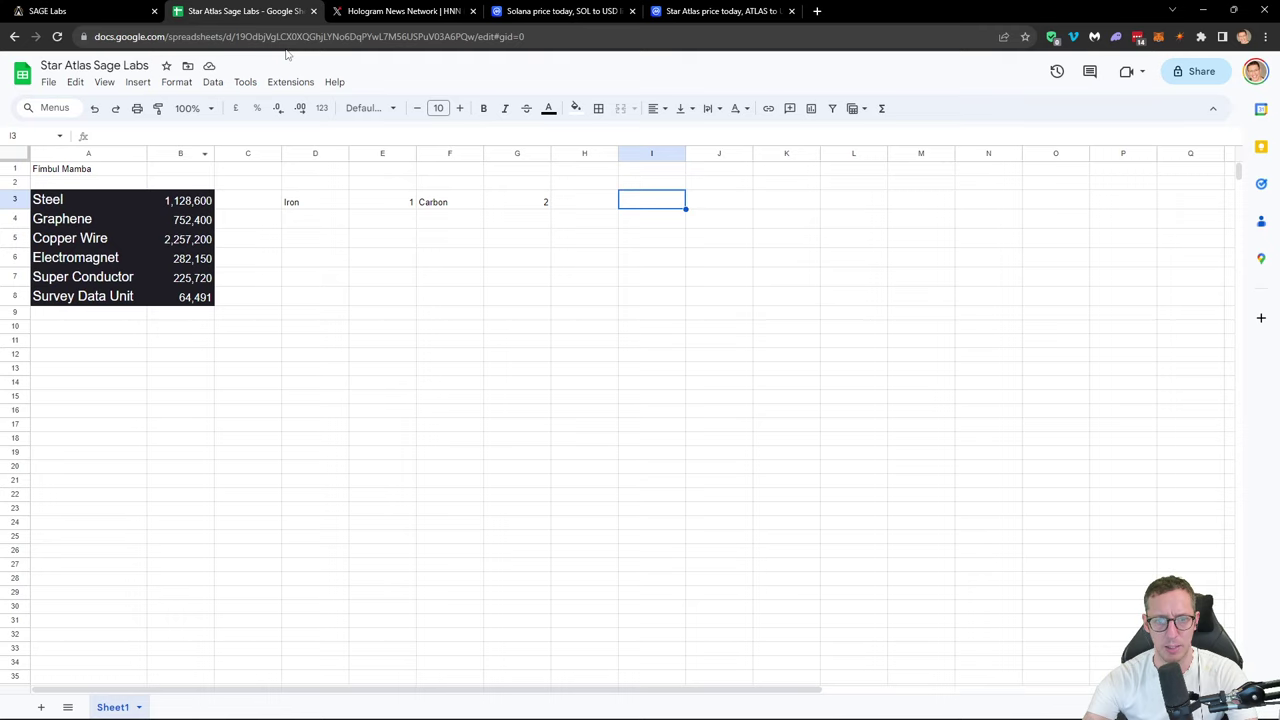
click(700, 206)
text(I)
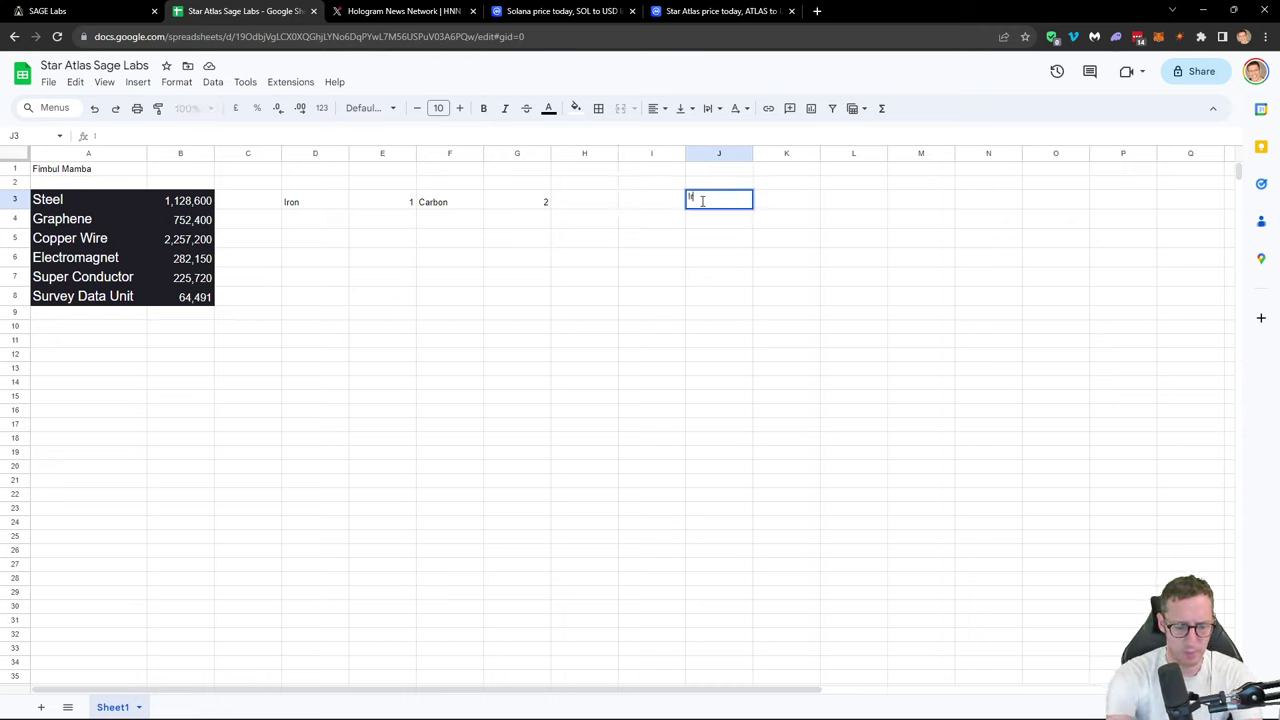
text(ron Ore)
key(Tab)
text(1)
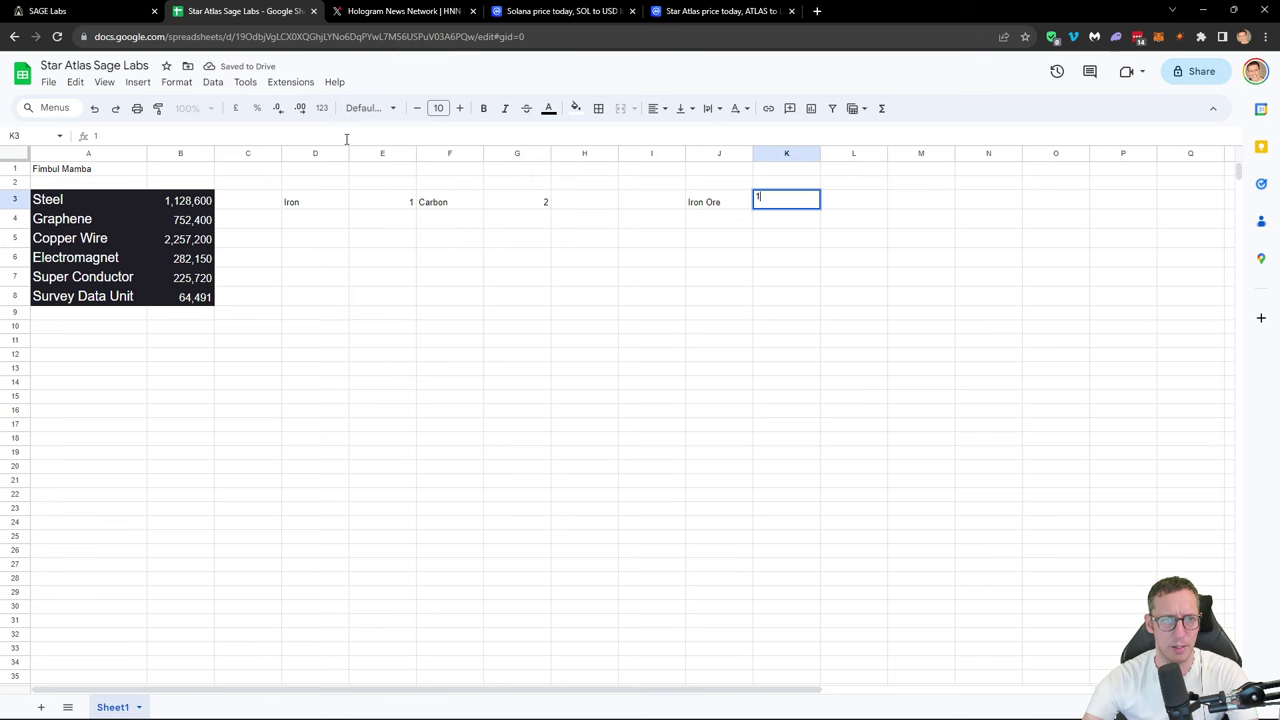
Step: Look through the Tier 1, Tier 2, Tier 3 and Tier 4 recipe lists in SAGE Labs
click(100, 12)
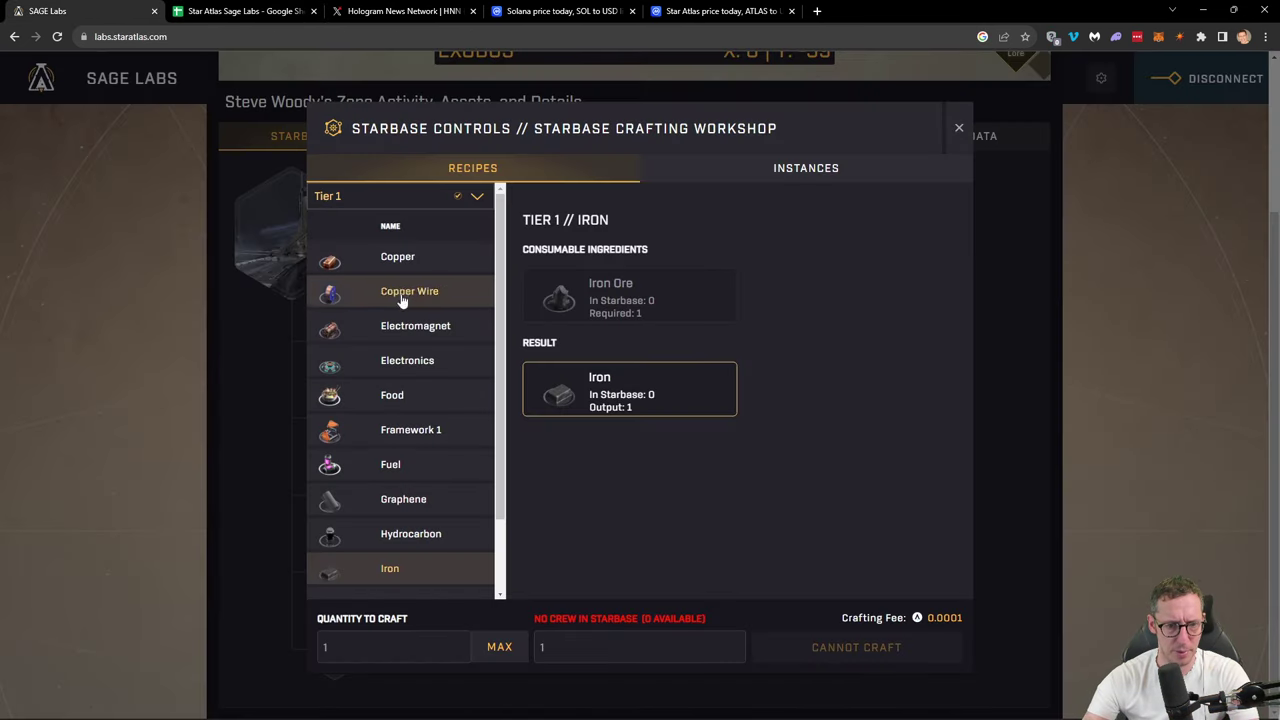
scroll(415, 490, down, 1)
scroll(417, 490, up, 1)
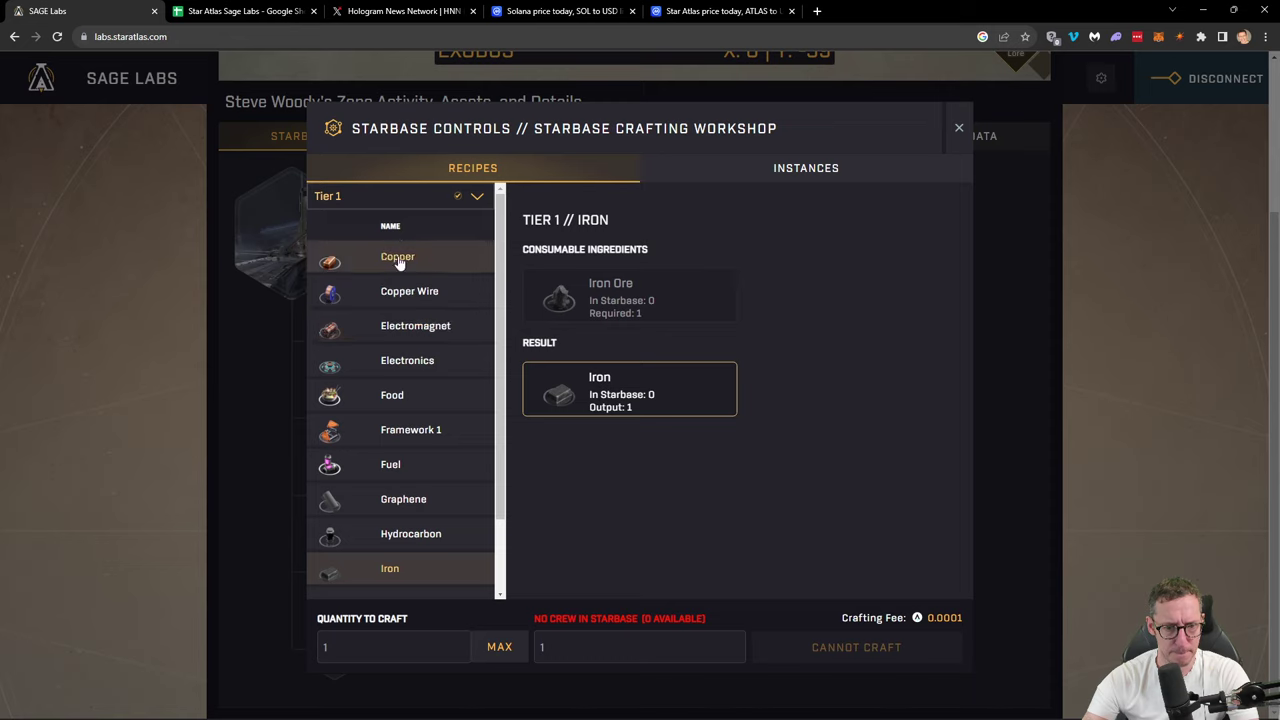
click(391, 196)
click(333, 371)
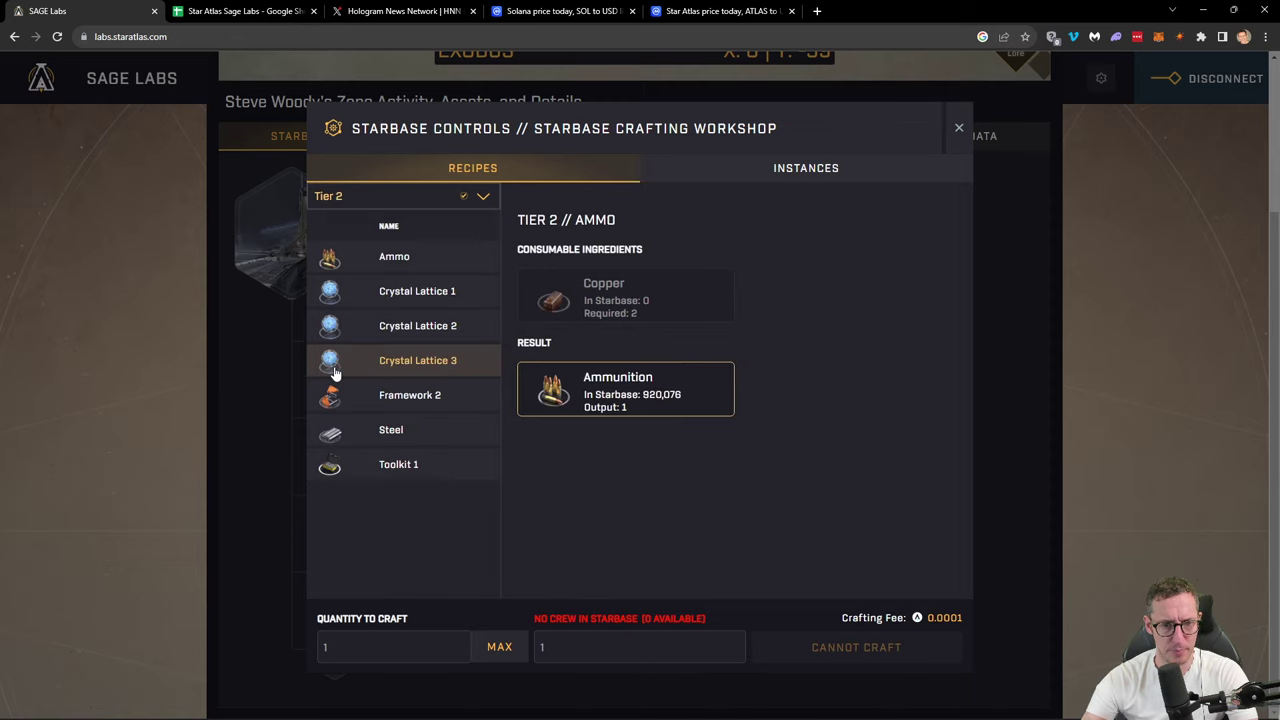
click(402, 197)
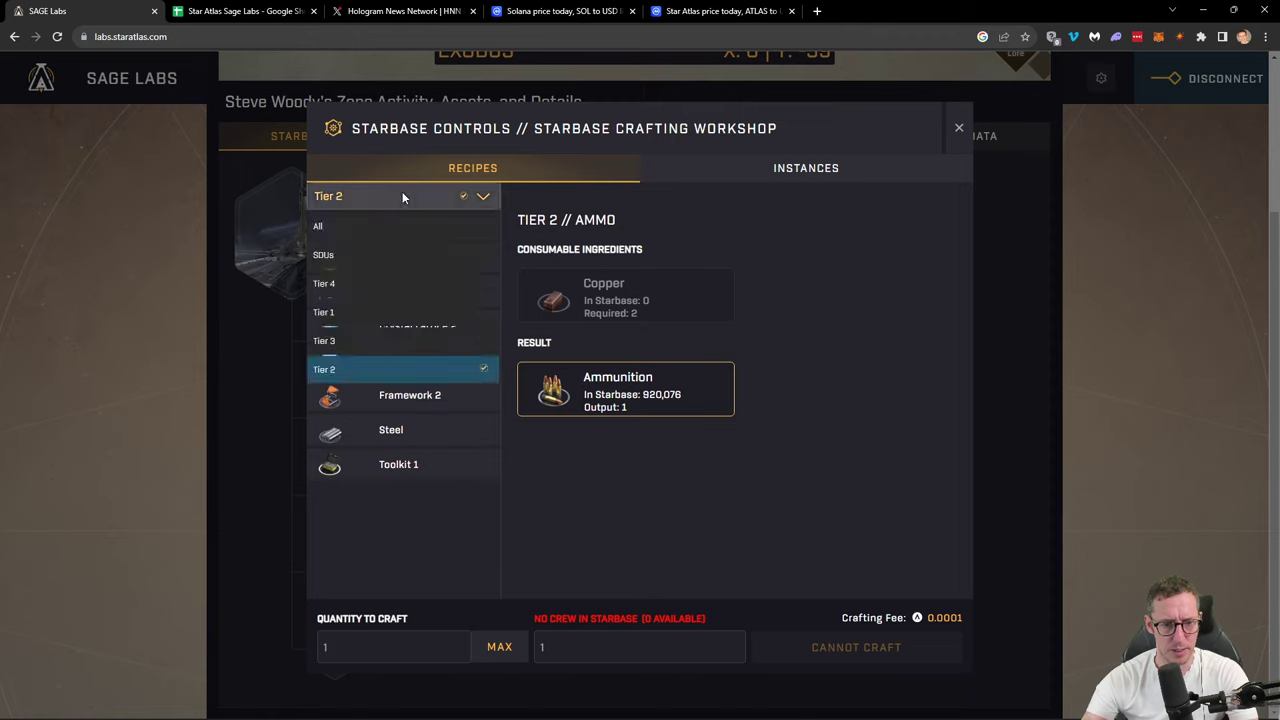
click(335, 341)
click(362, 203)
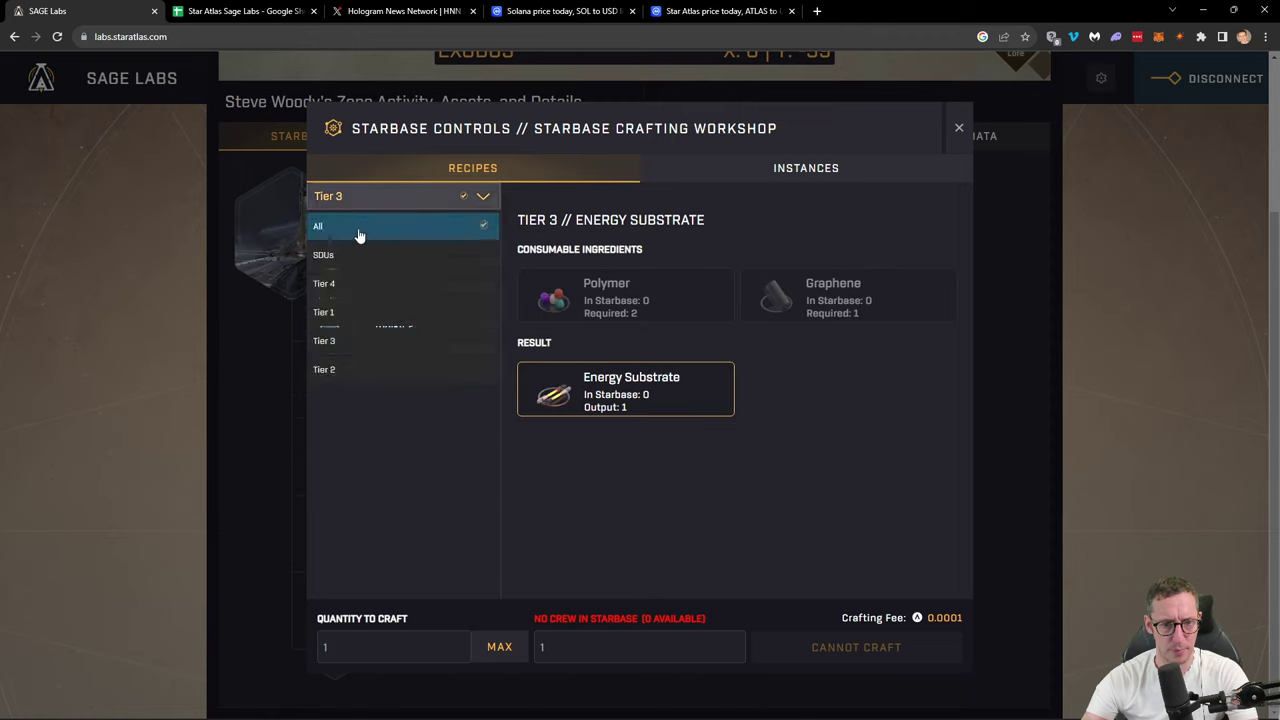
click(330, 283)
click(366, 197)
click(328, 311)
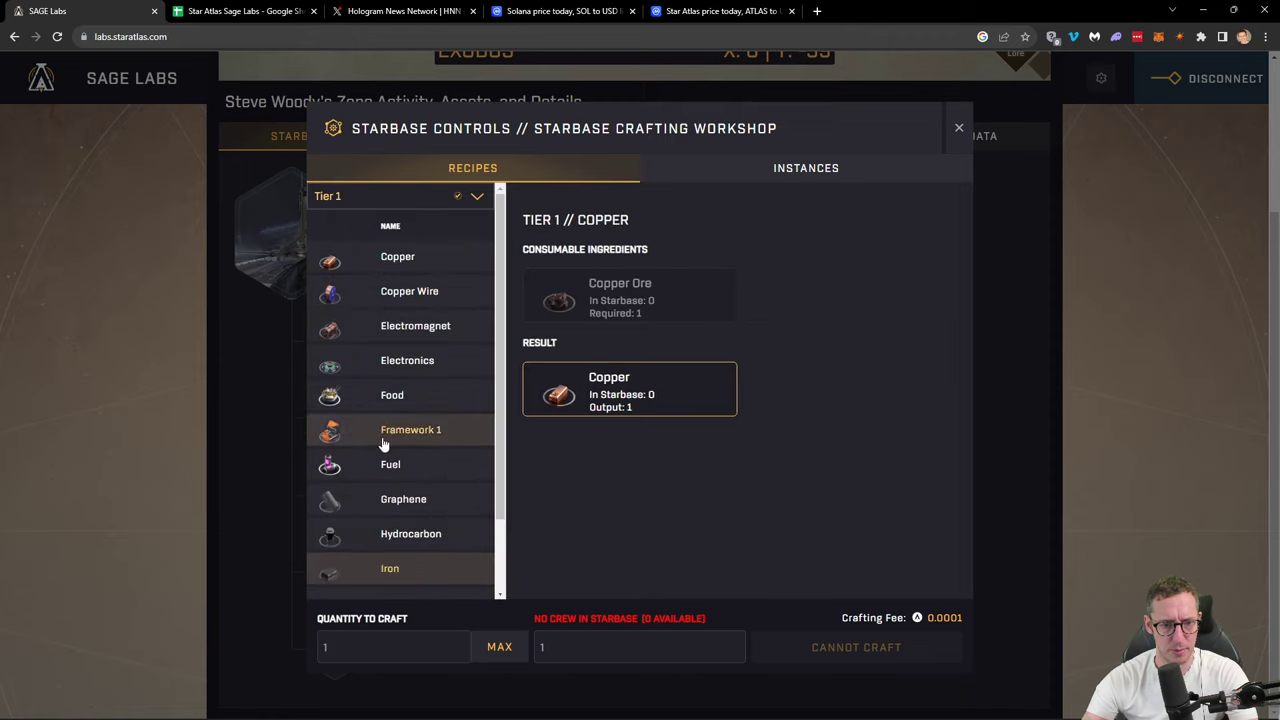
Step: Examine the Tier 1 recipes for Polymer, Magnet, Power Source and Copper, and check the Hologram News Network resource map
scroll(420, 430, down, 1)
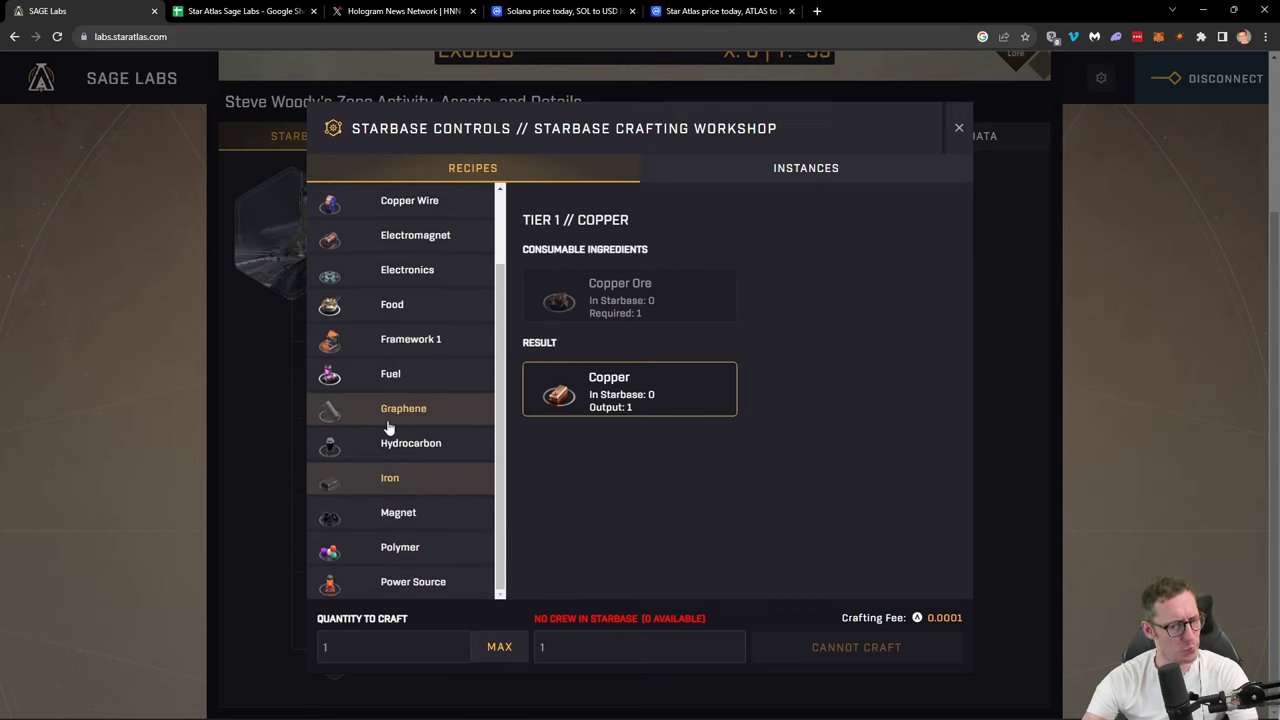
click(414, 548)
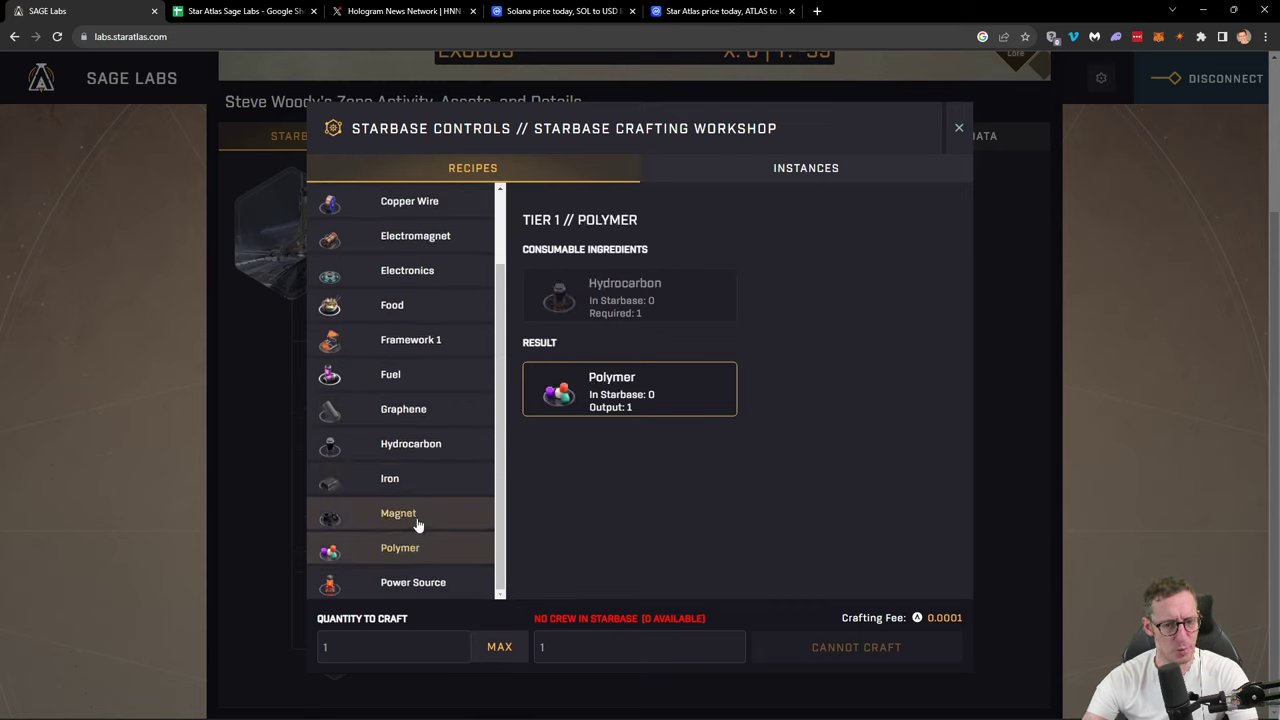
click(414, 516)
click(410, 578)
scroll(405, 545, up, 1)
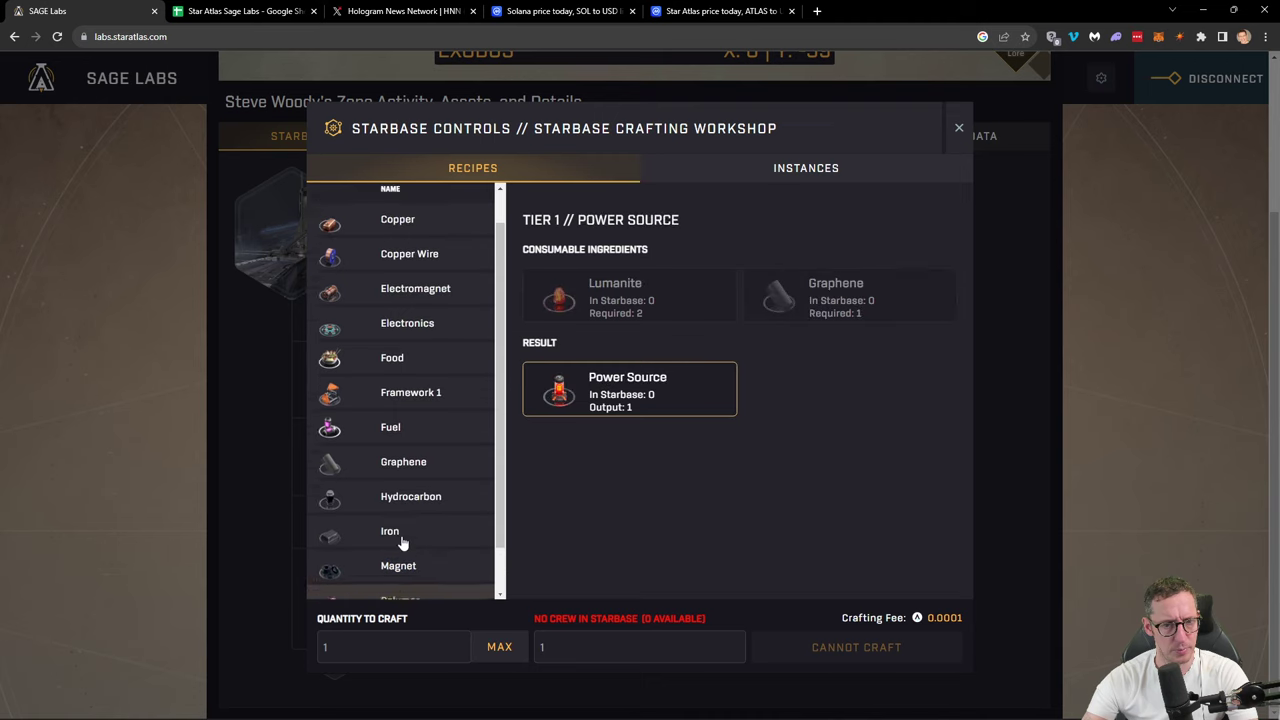
click(390, 259)
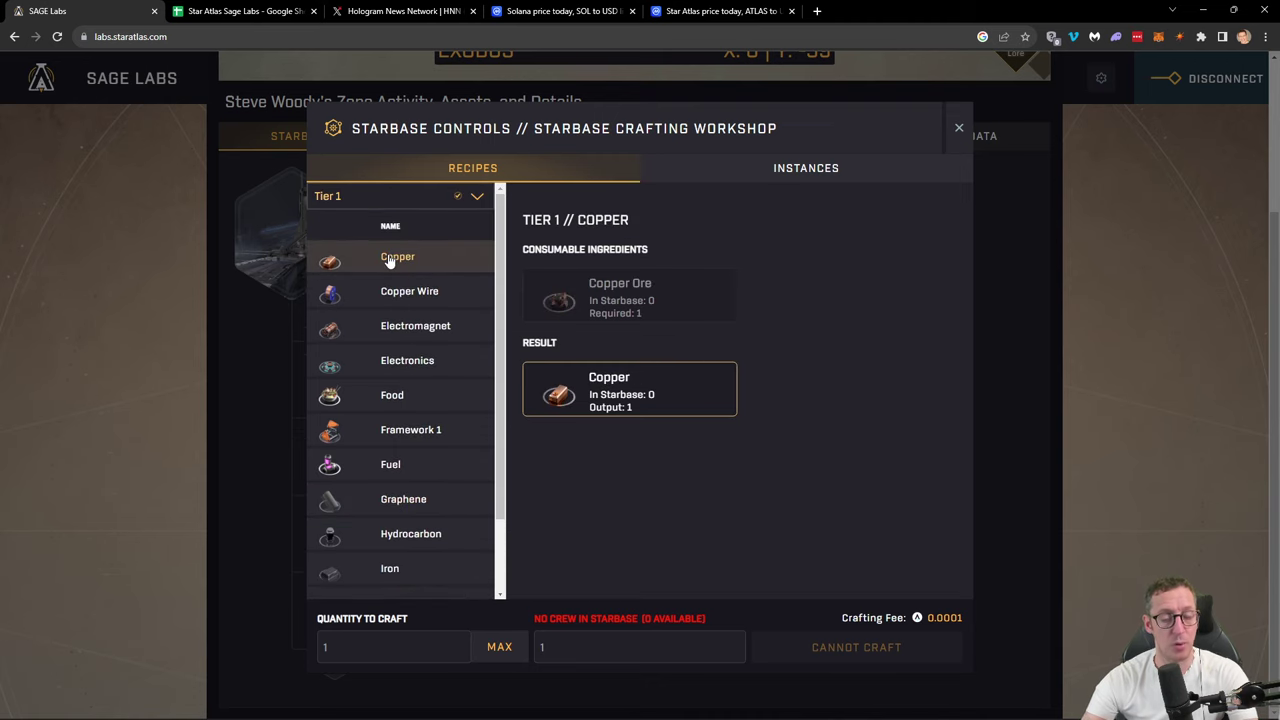
click(404, 14)
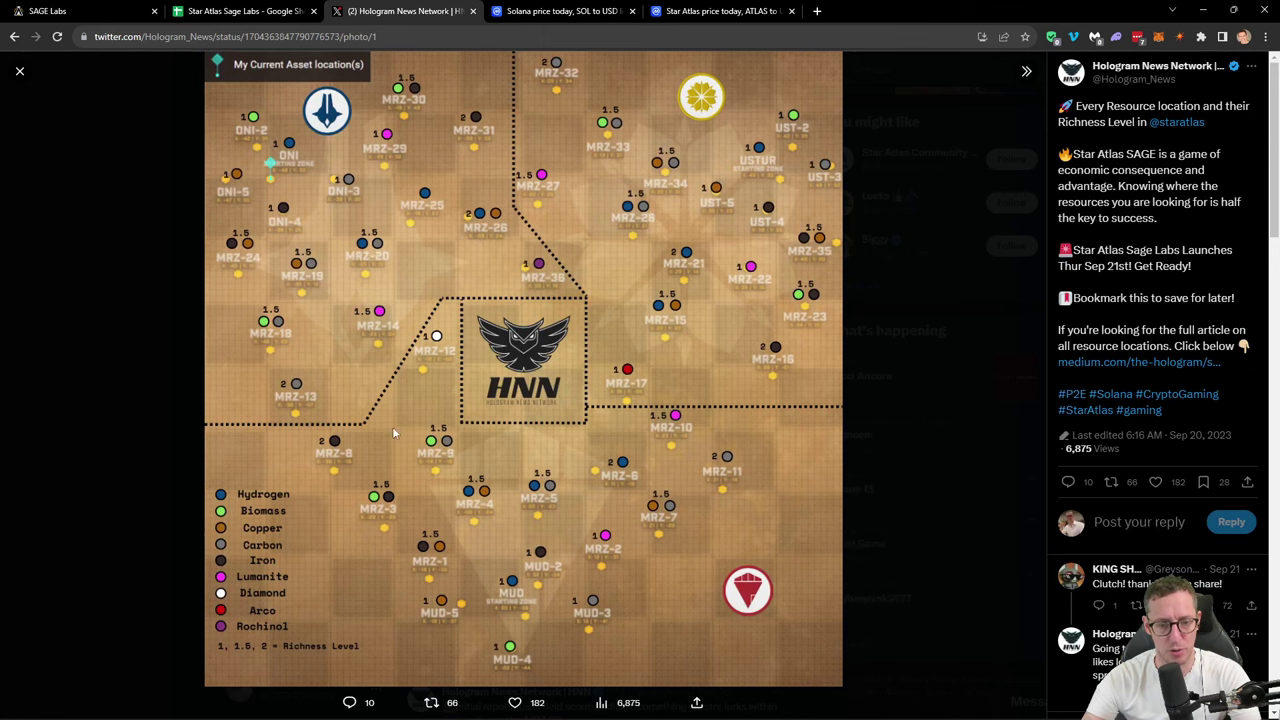
Step: Check the next ingredient in the spreadsheet and look up the Tier 1 Graphene recipe in SAGE Labs
click(86, 12)
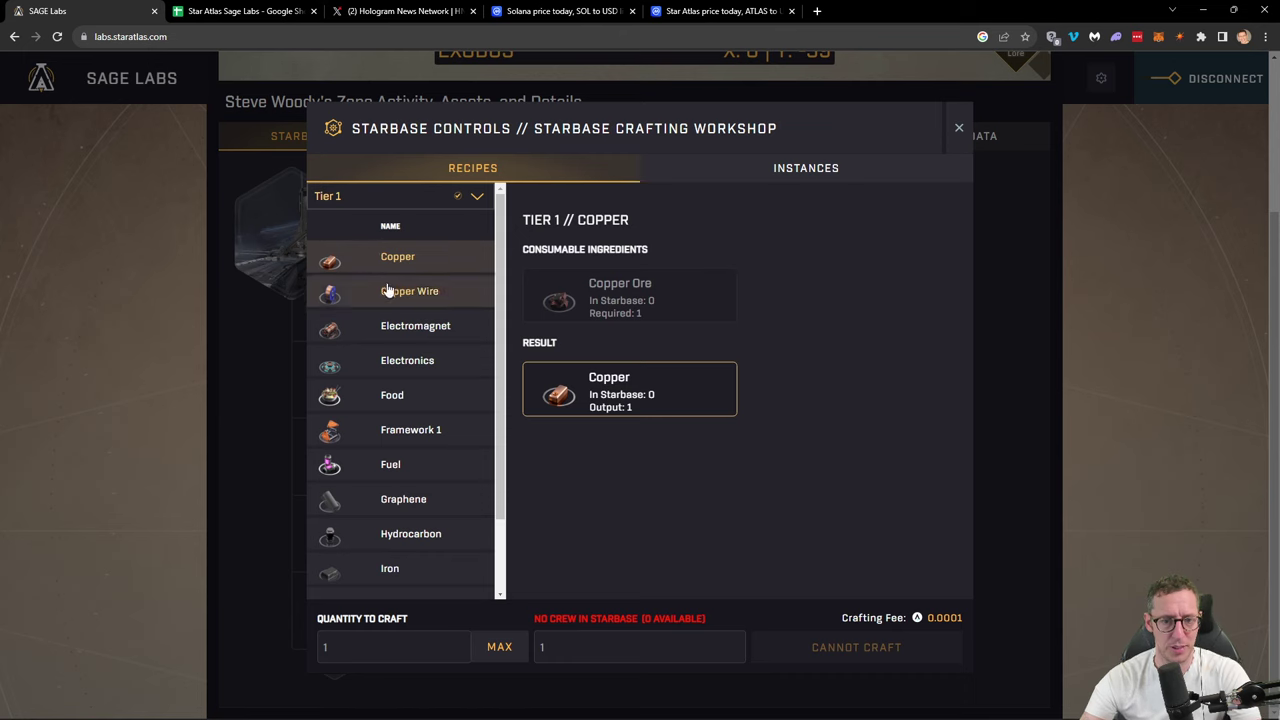
click(240, 11)
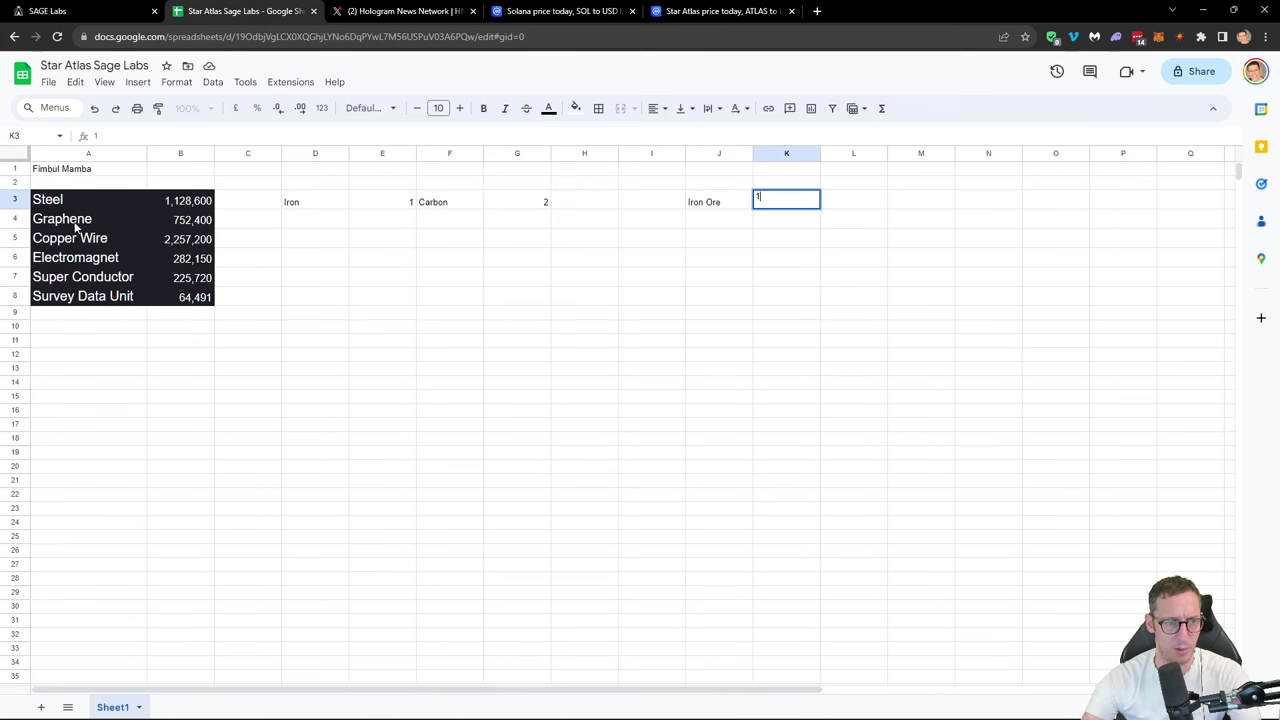
click(85, 12)
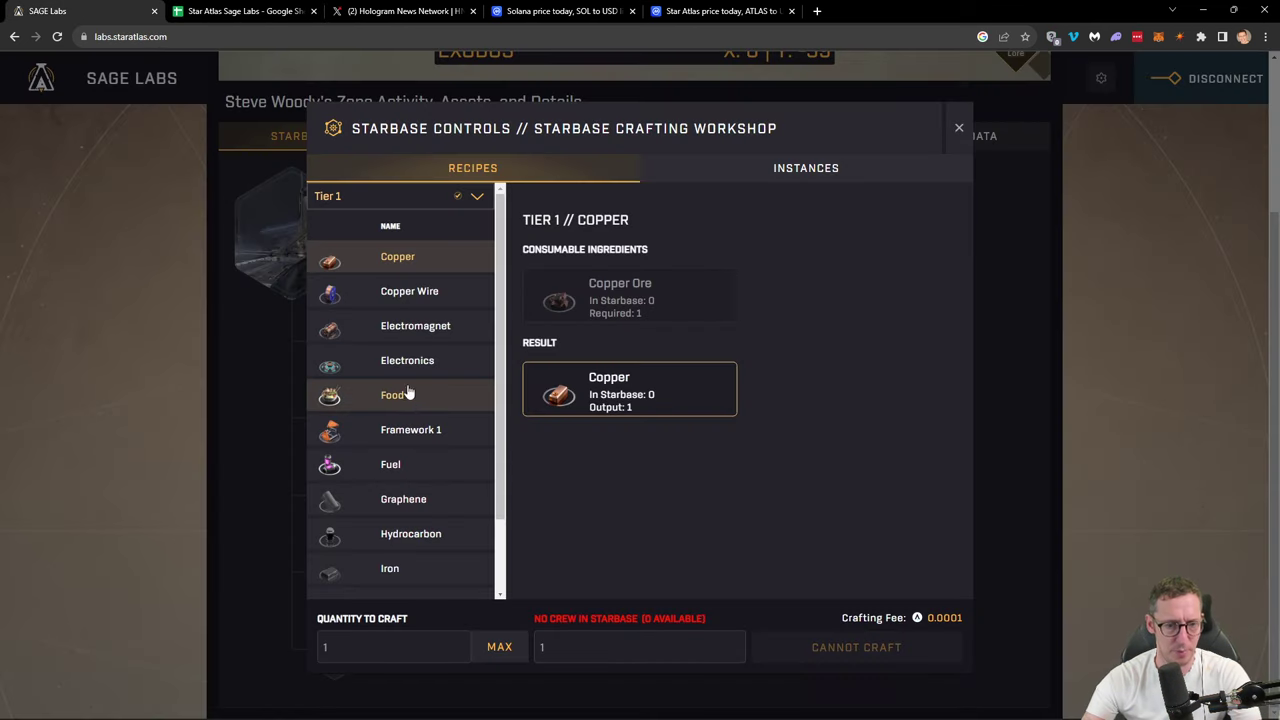
click(412, 502)
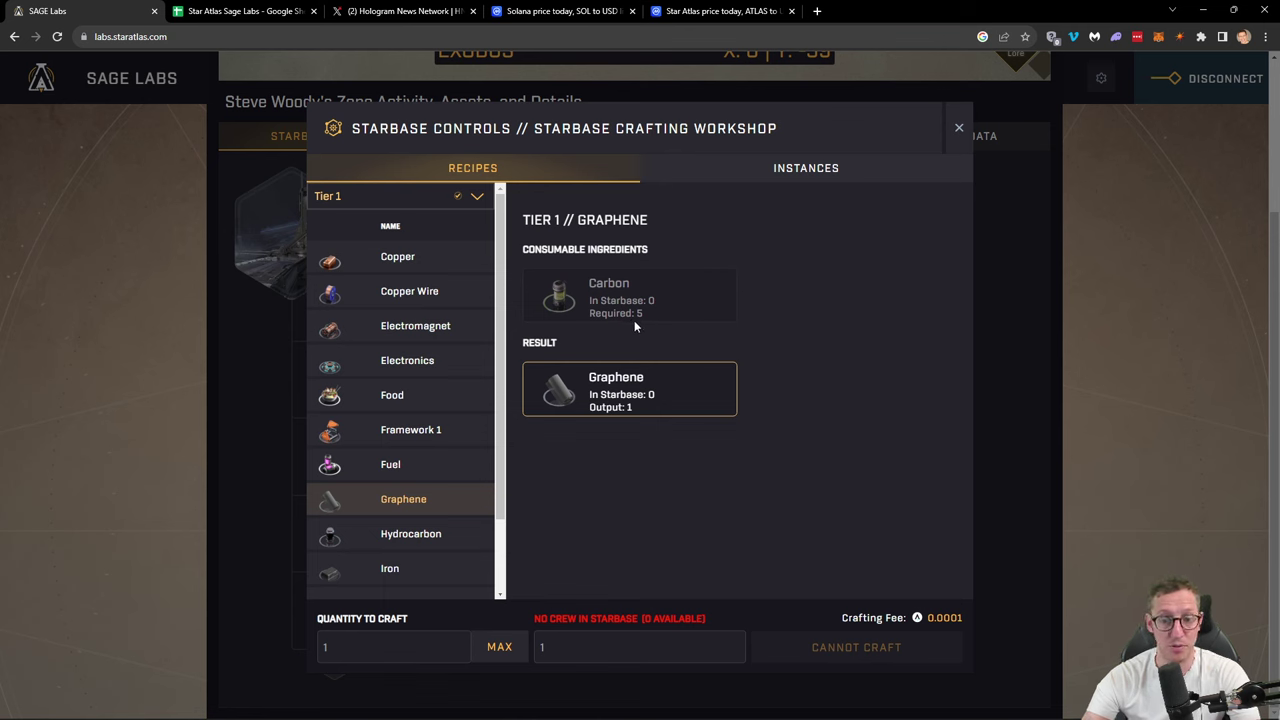
Step: Switch to the spreadsheet and record Graphene's ingredient with Carbon in D4 and quantity 5 in E4
click(229, 12)
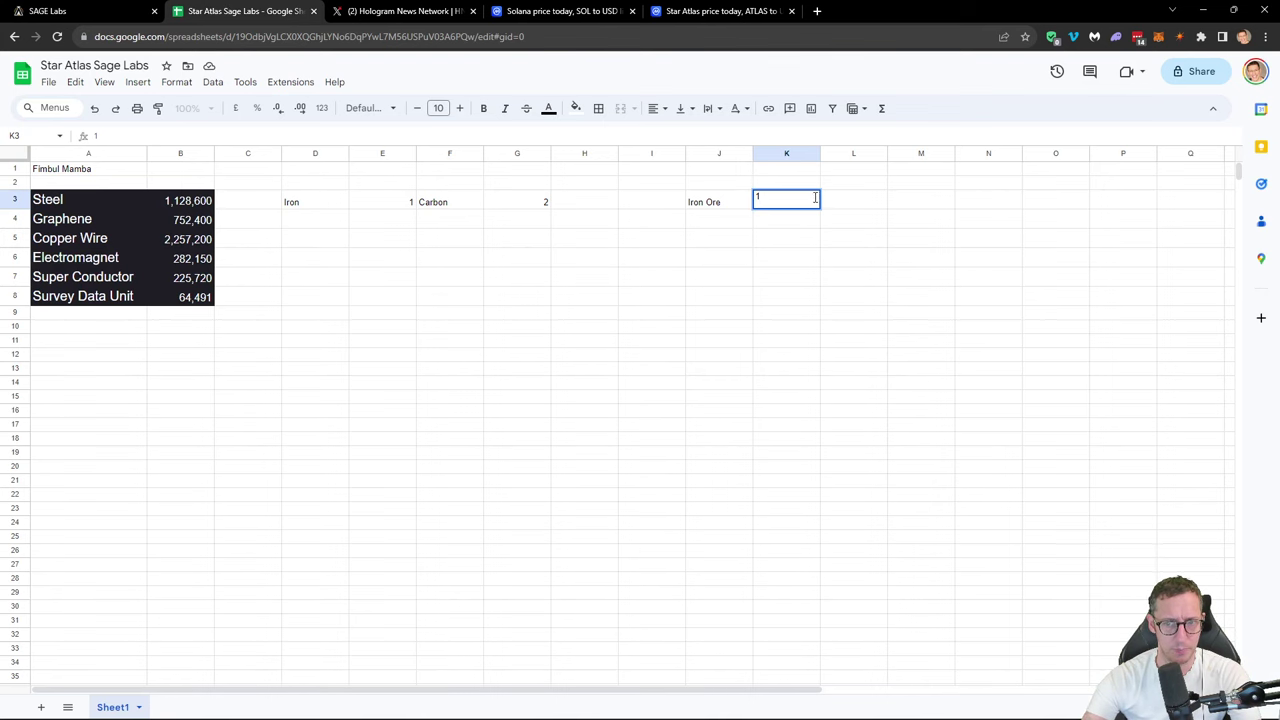
click(304, 220)
text(C)
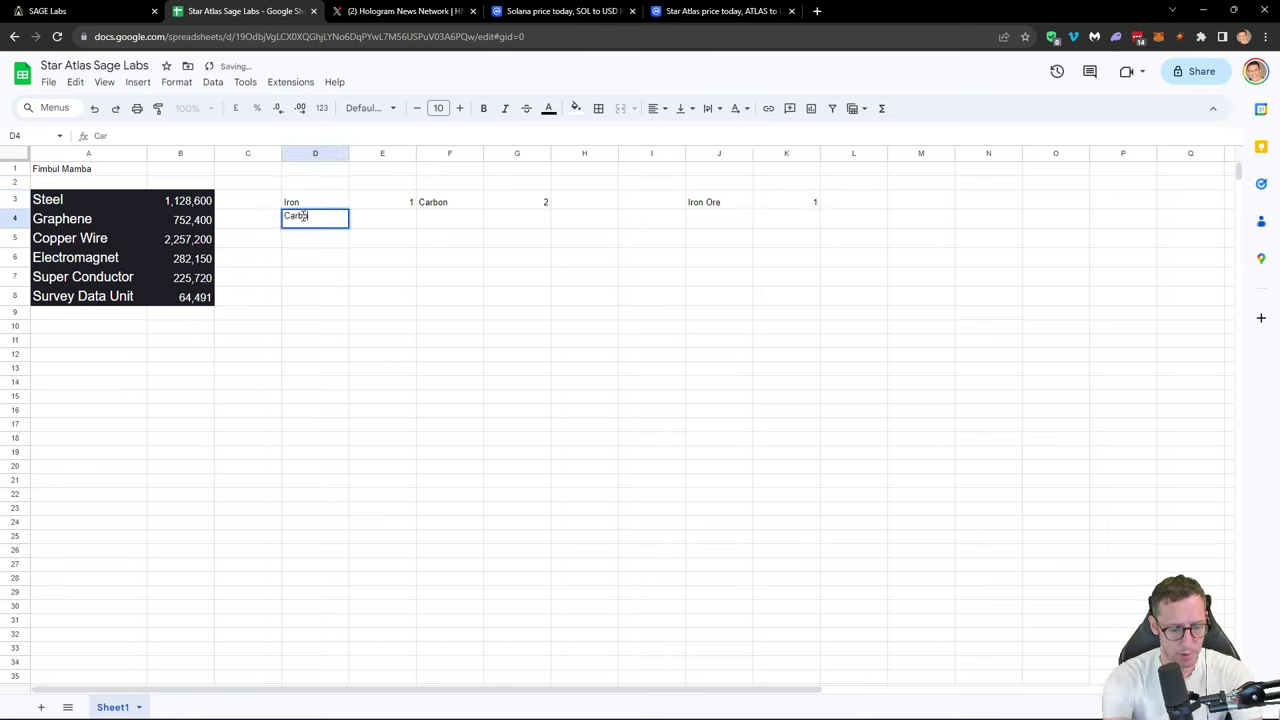
text(arbon)
key(Return)
key(Up)
key(Tab)
text(5)
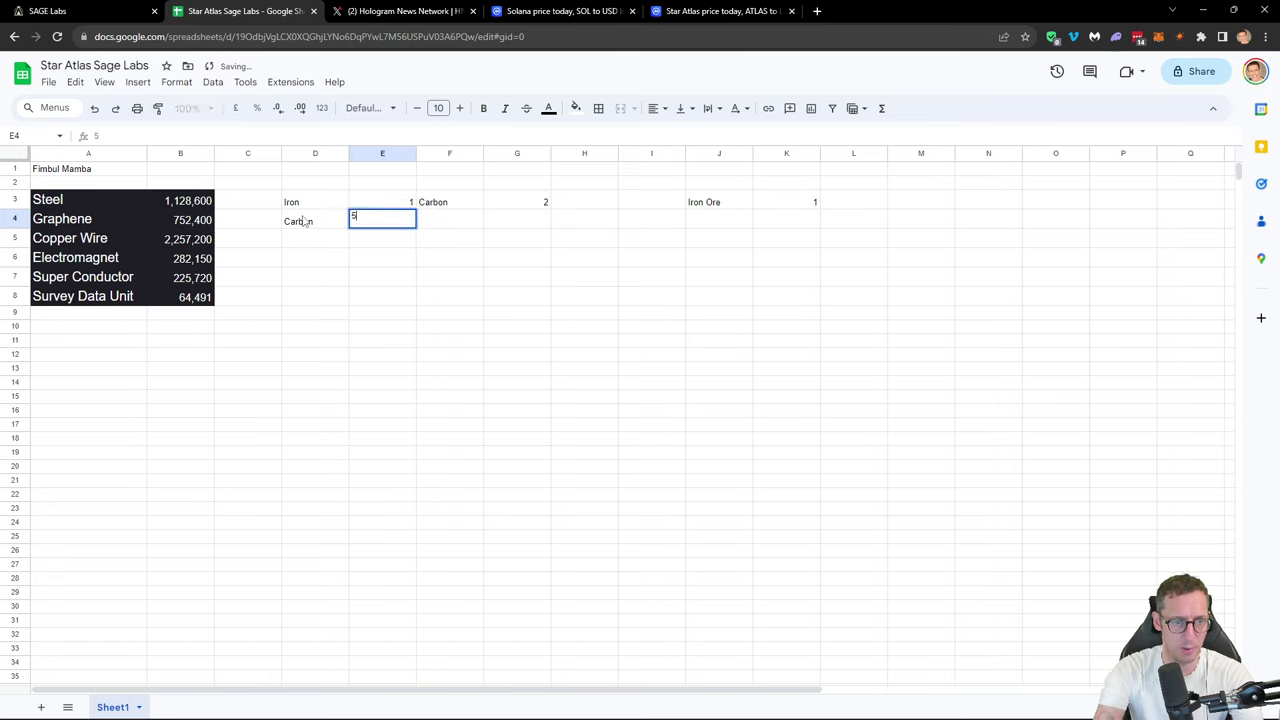
key(Return)
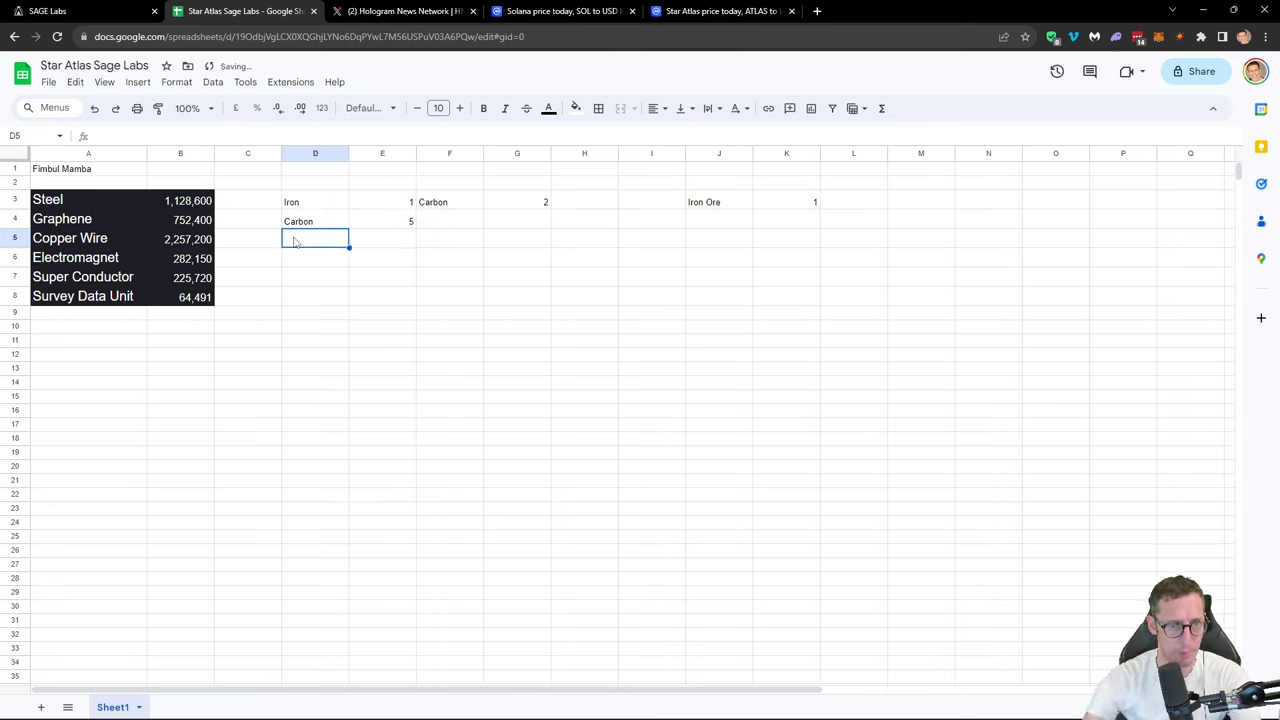
Step: Record Copper Wire's ingredient with Copper in D5 and quantity 1 in E5
text(Cop)
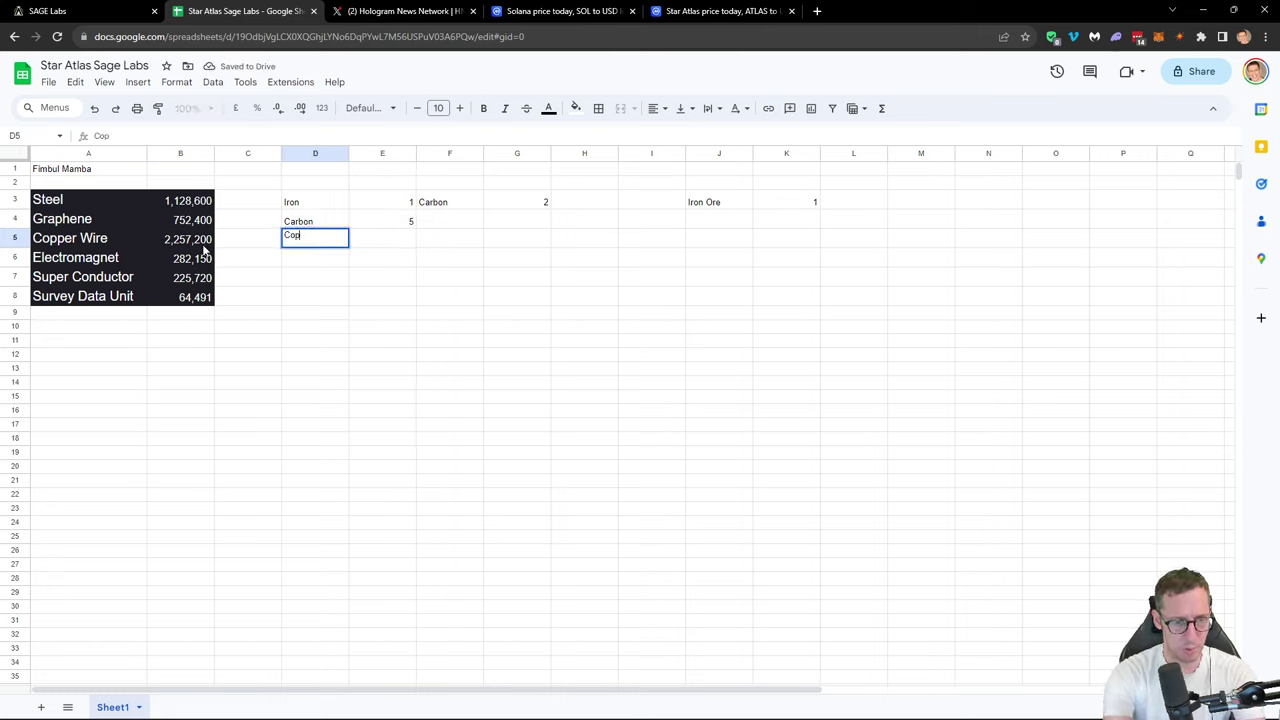
text(per)
key(Tab)
text(1)
Step: Enter Copper Ore in G5 with quantity 1 in H5 on the Copper Wire row
key(Tab)
key(Tab)
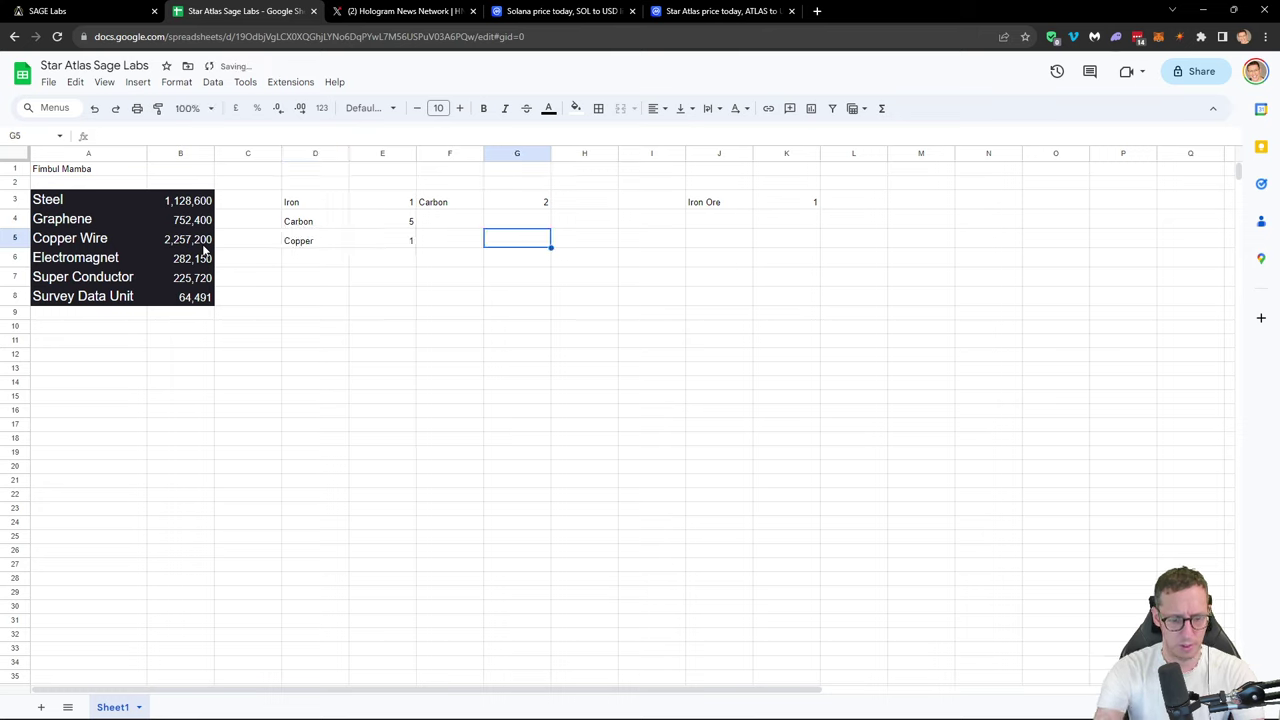
text(Copper Ore)
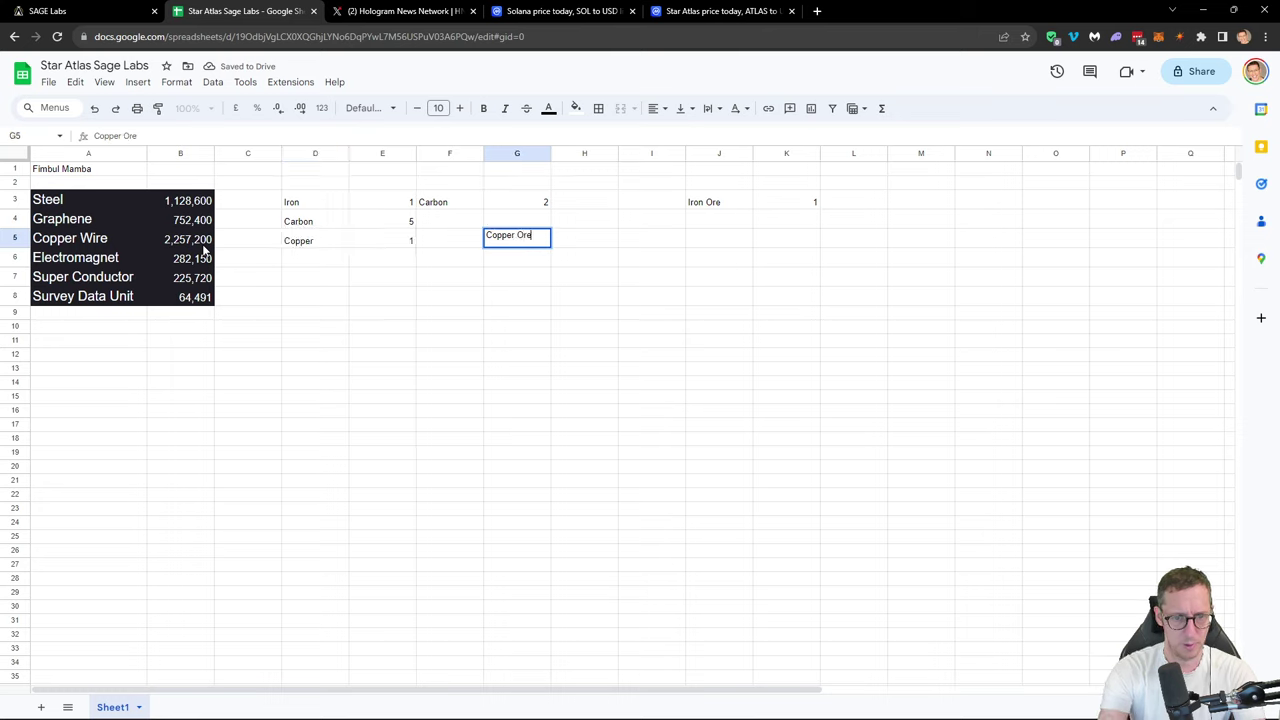
key(Tab)
text(1)
key(shift+Tab)
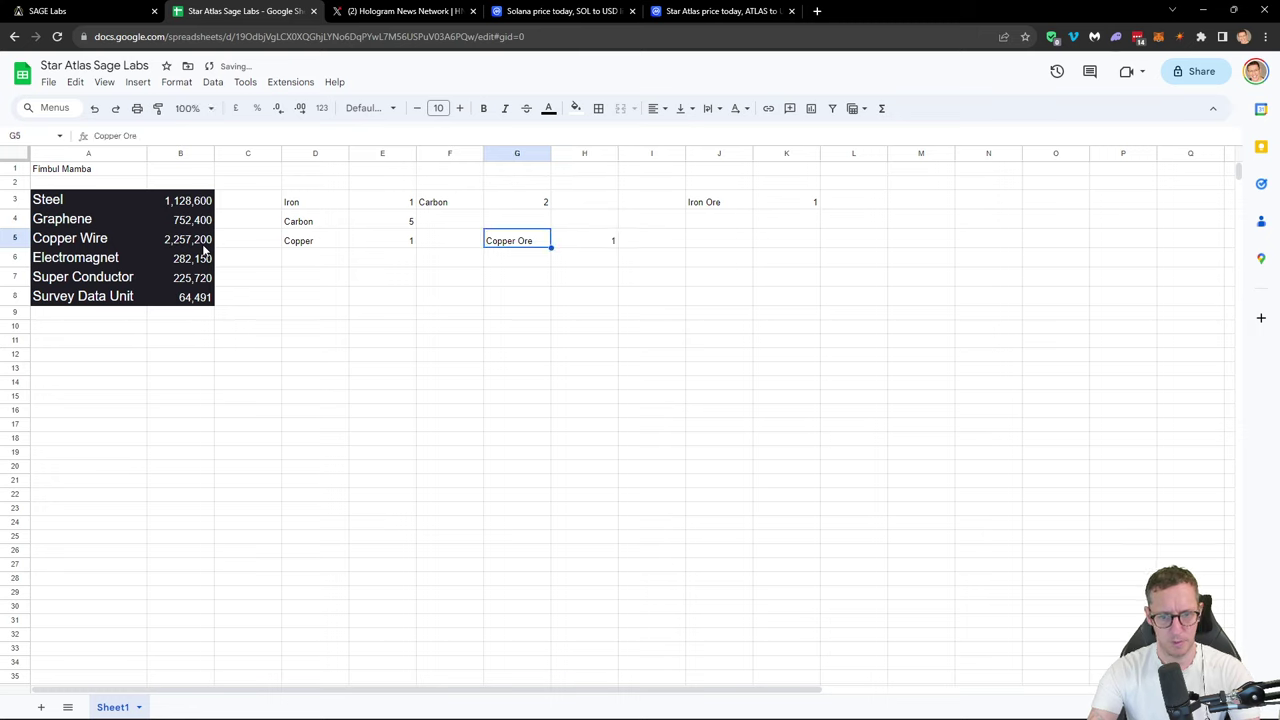
Step: Move the Copper Ore entry and its quantity from G5:H5 to J5:K5
key(shift+Right)
key(ctrl+x)
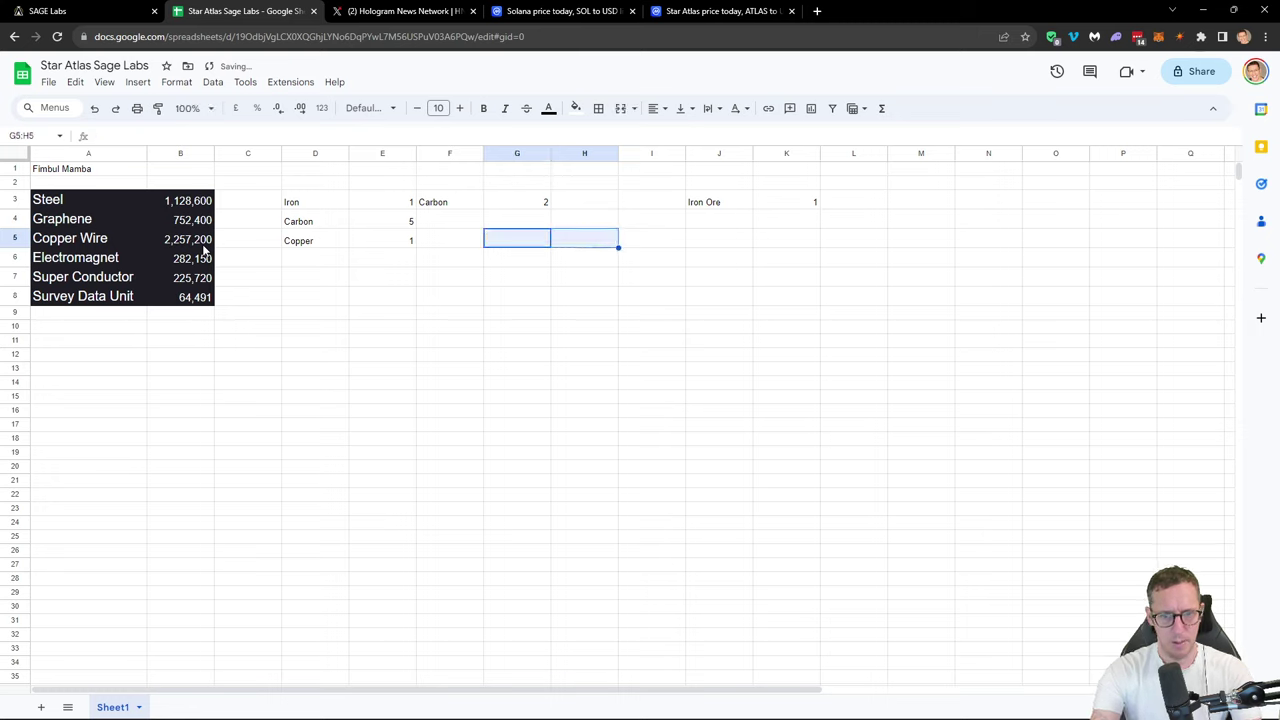
key(Right)
key(Right)
key(Right)
key(ctrl+v)
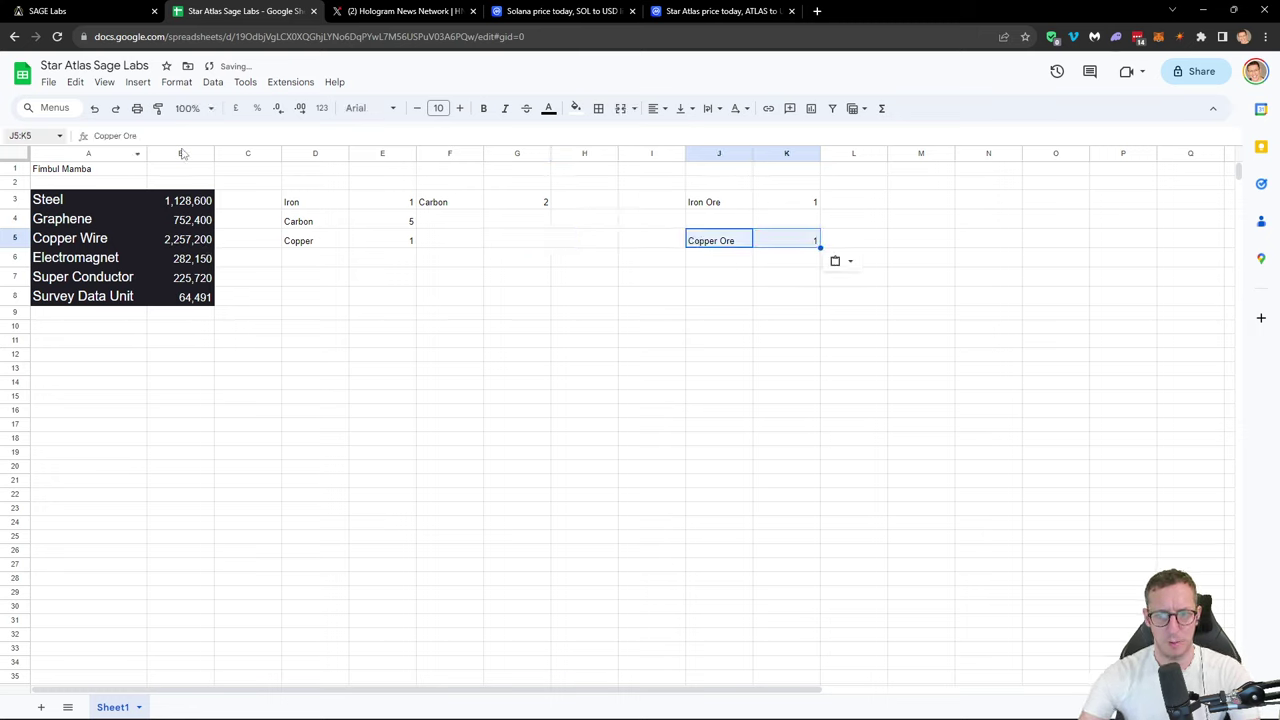
Step: Narrow column I and fill the whole of columns C and H with black as dividers
drag(685, 153, 641, 153)
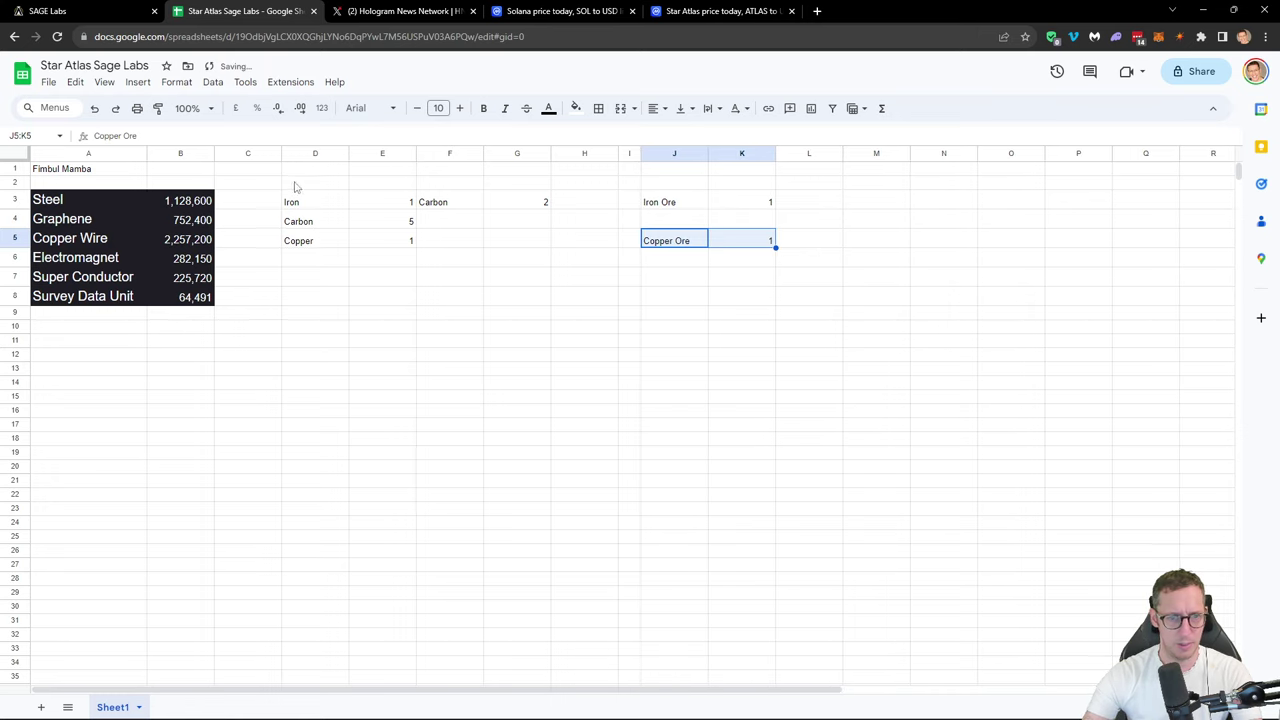
click(262, 153)
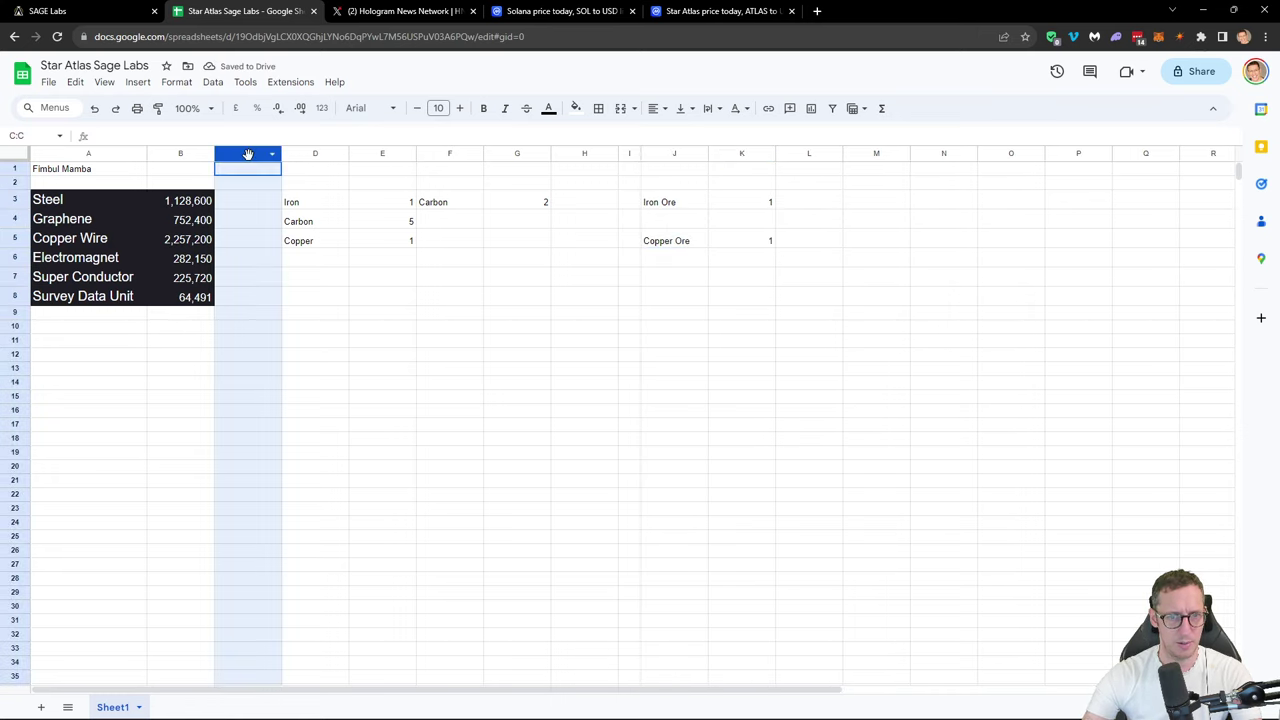
click(576, 108)
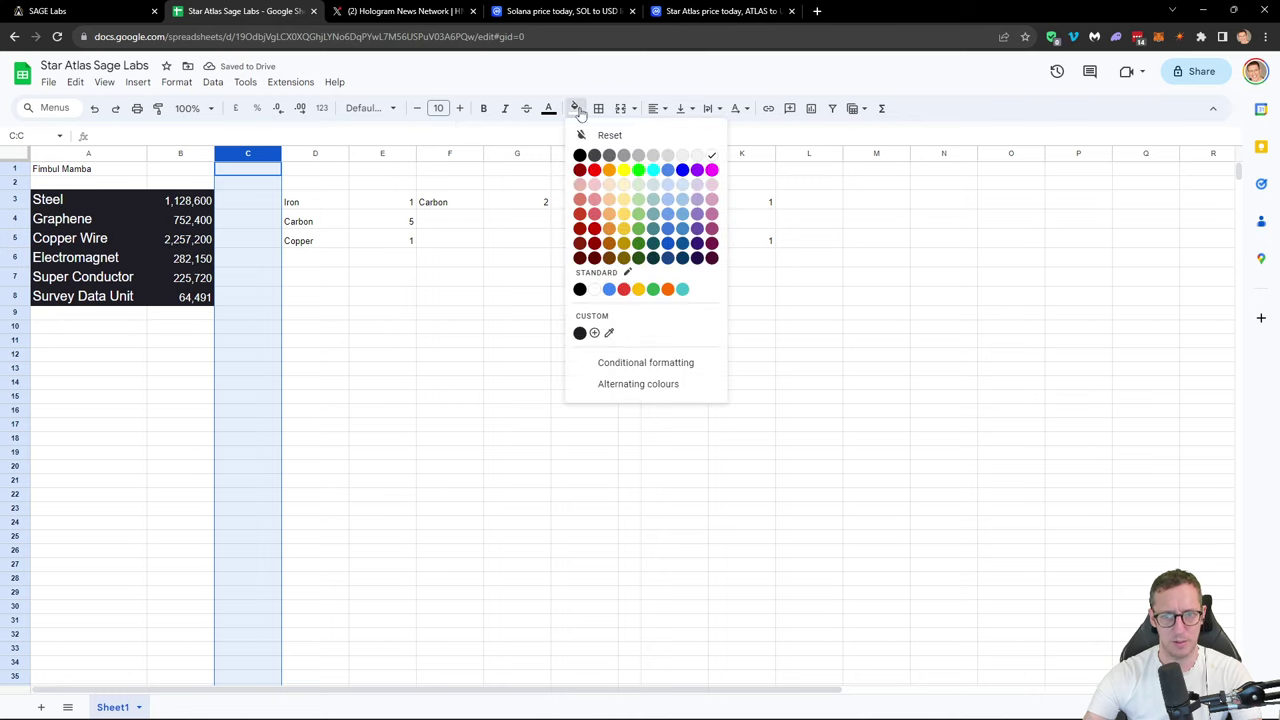
click(580, 156)
click(580, 153)
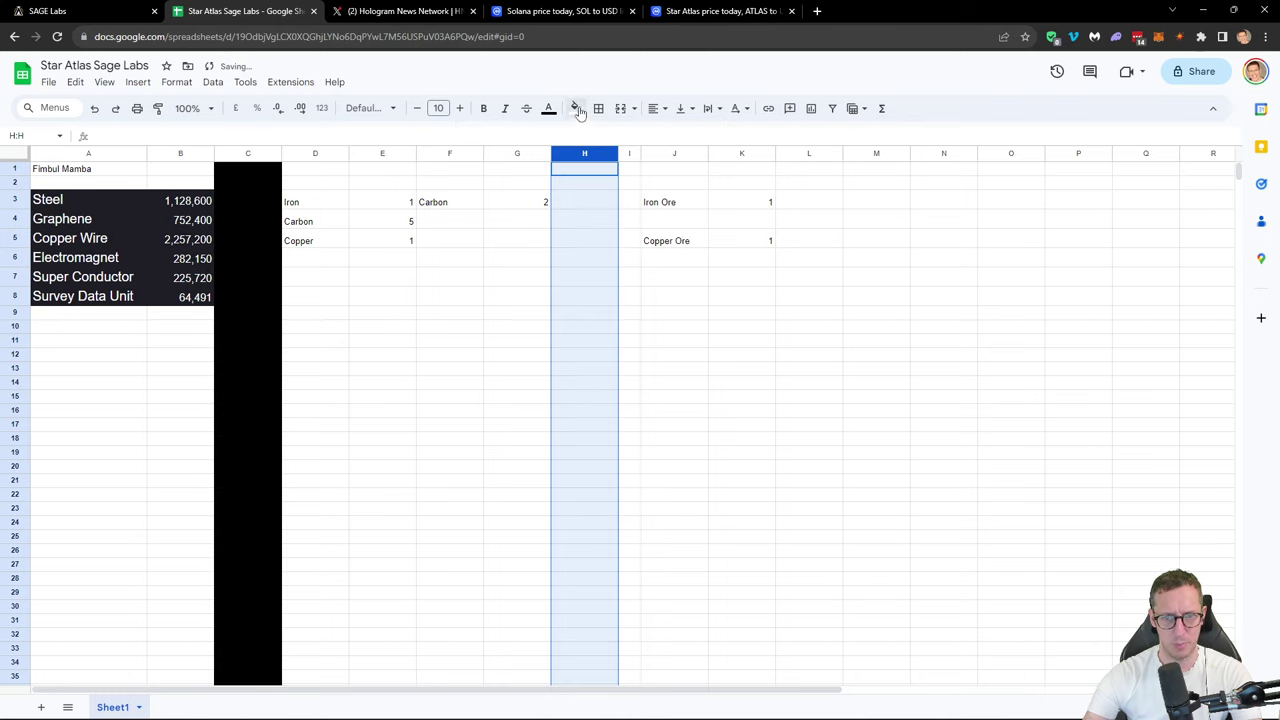
click(576, 108)
click(579, 156)
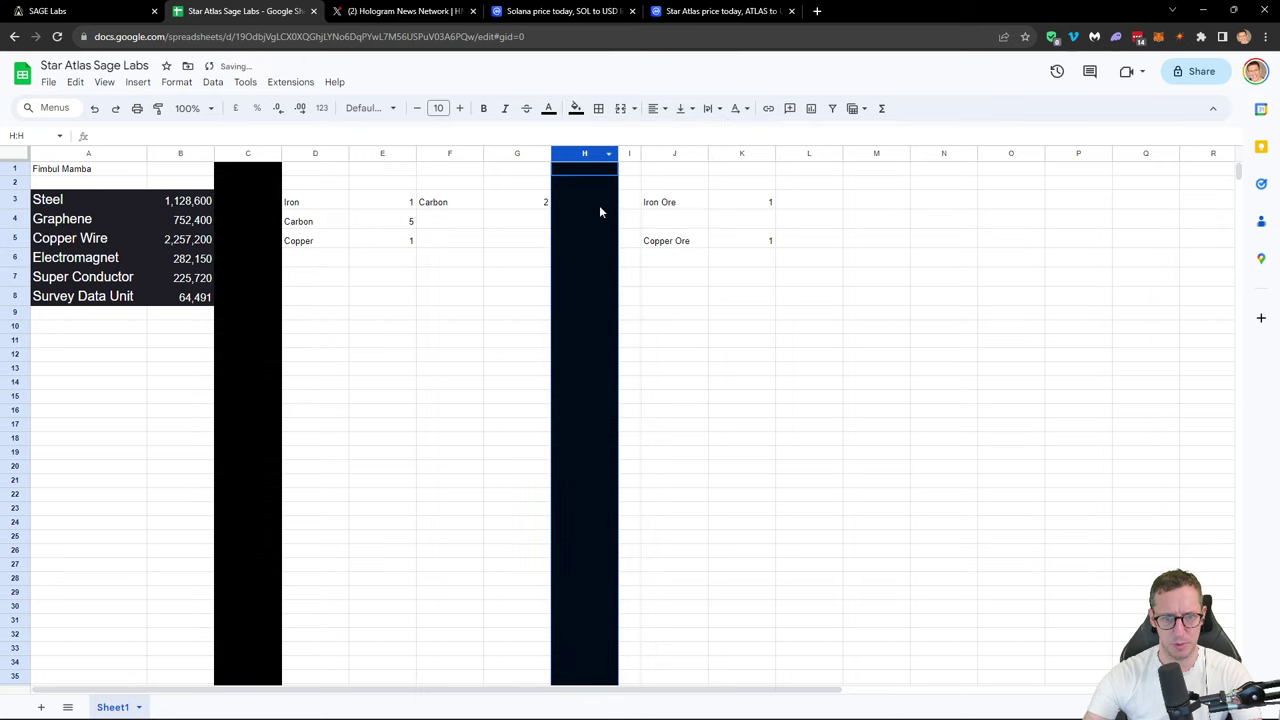
click(900, 342)
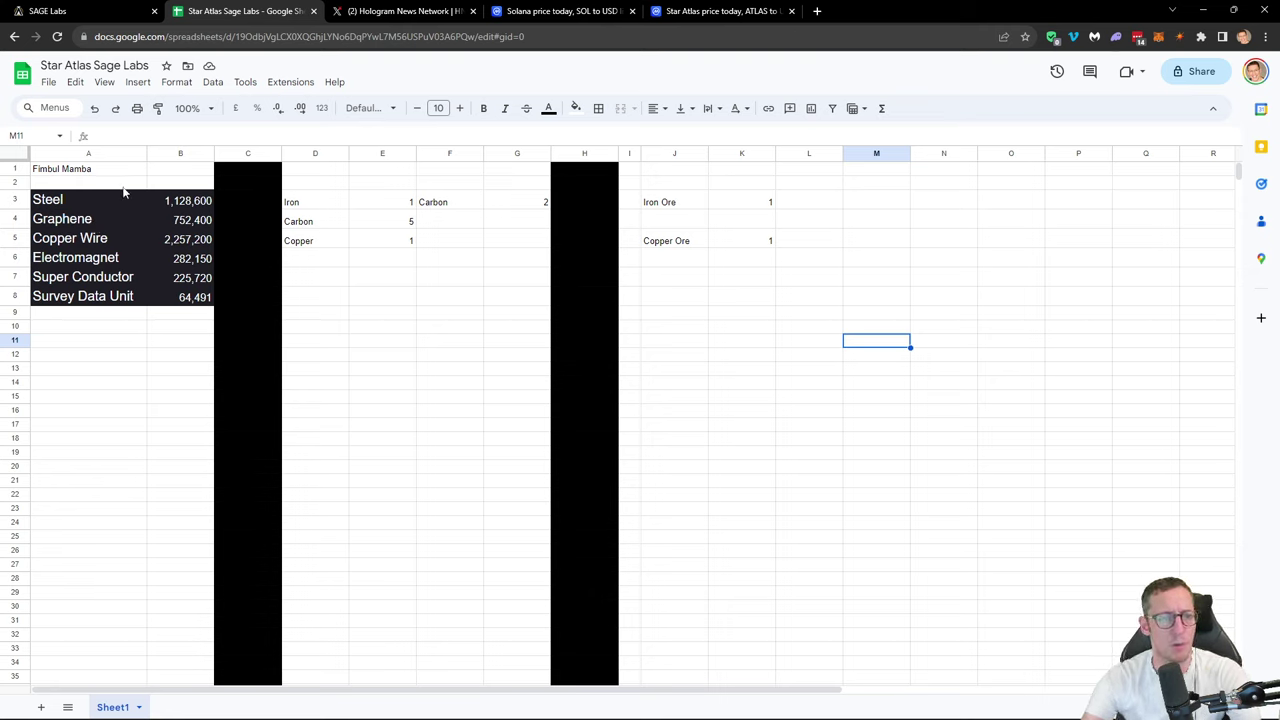
Step: Look up the Tier 1 Electromagnet recipe in SAGE Labs and return to the spreadsheet
click(110, 12)
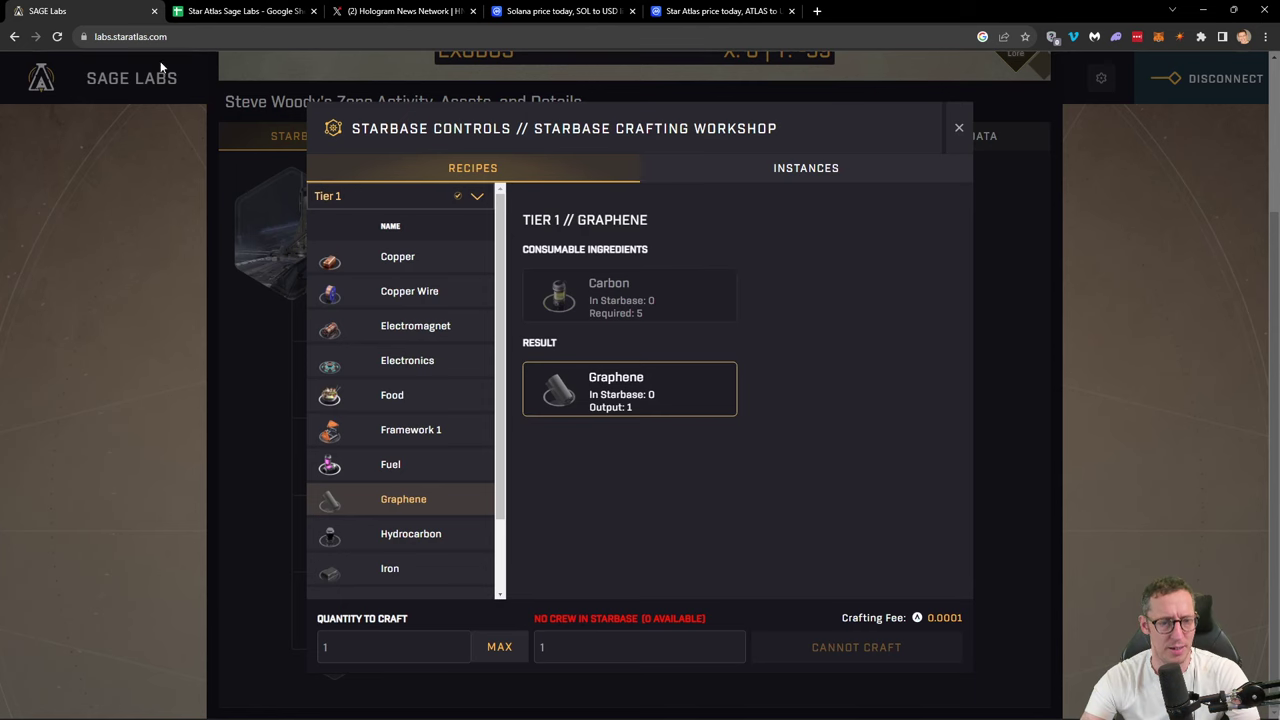
click(428, 330)
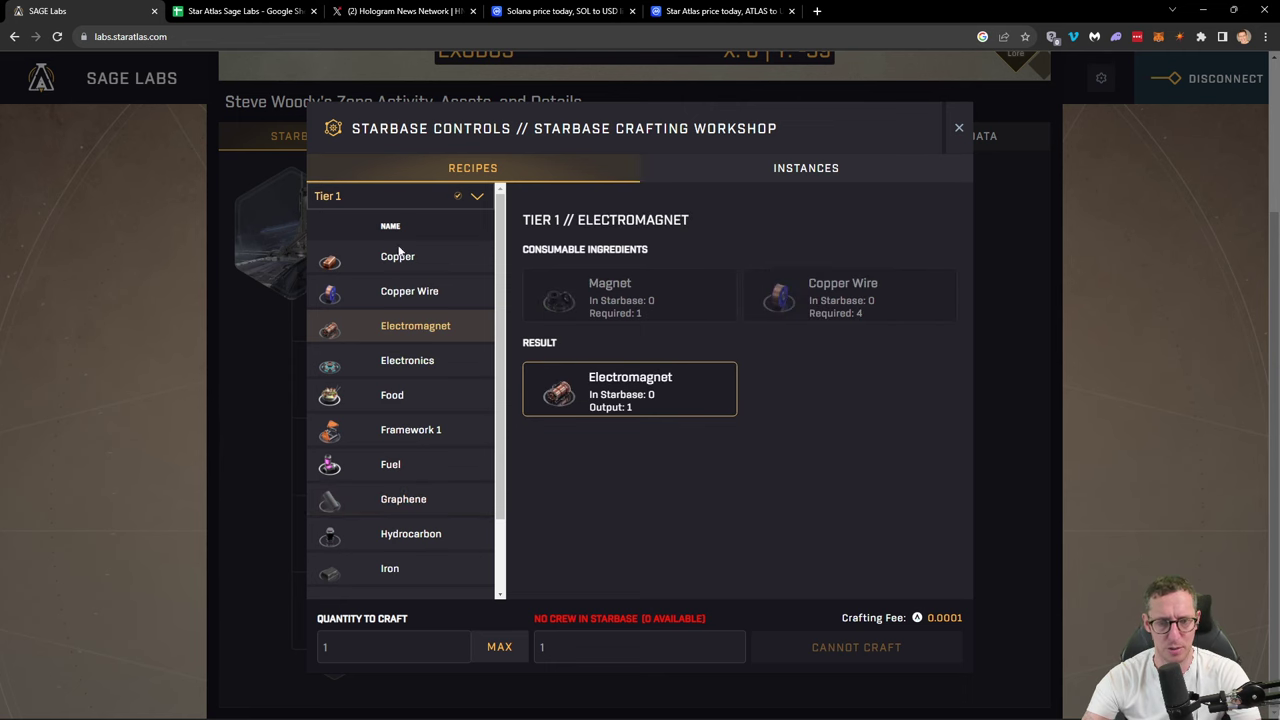
click(232, 12)
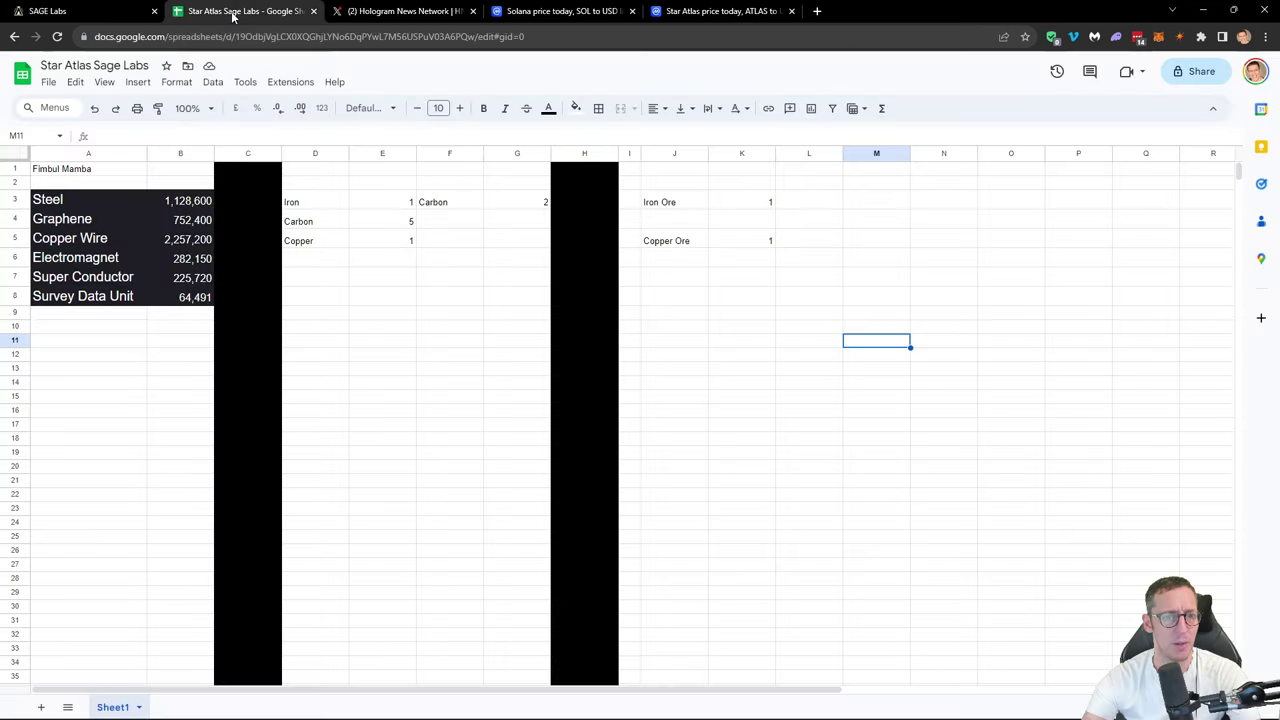
Step: Record Electromagnet's ingredients in row 6: Magnet in D6 with quantity 1, and Copper WIre in F6 with quantity 4
click(306, 258)
text(Mag)
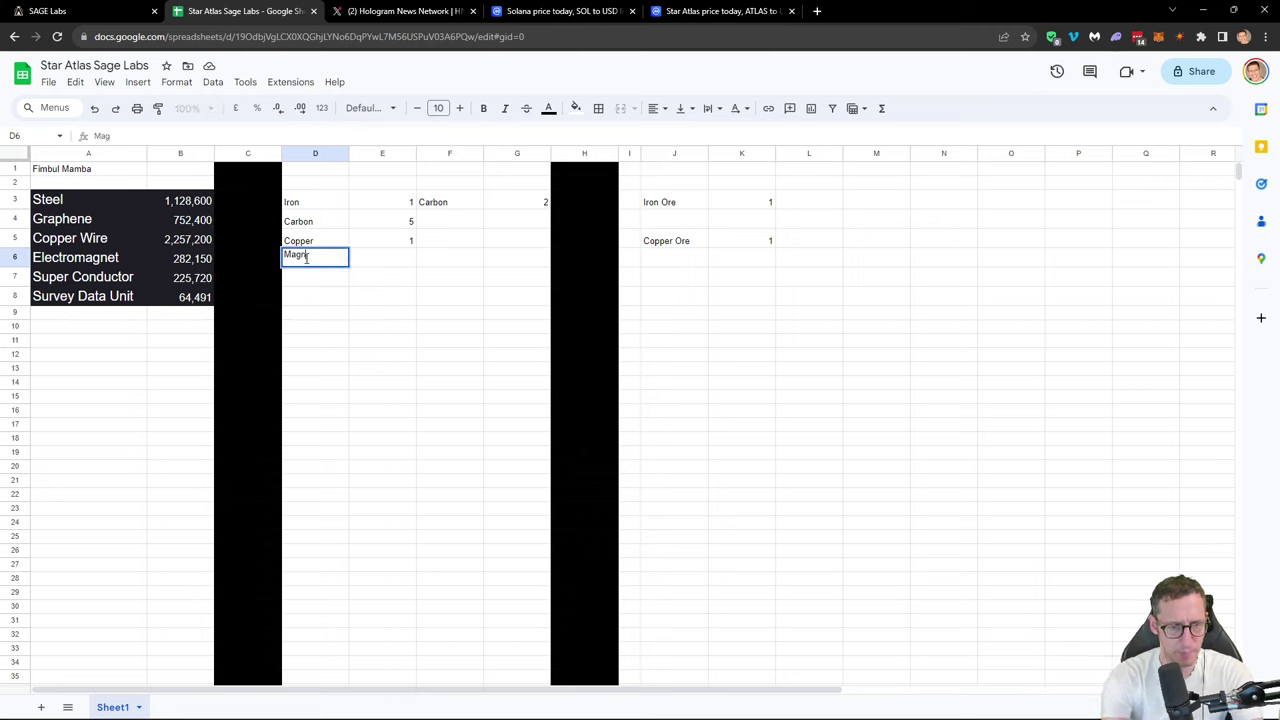
key(Tab)
key(Tab)
text(Co)
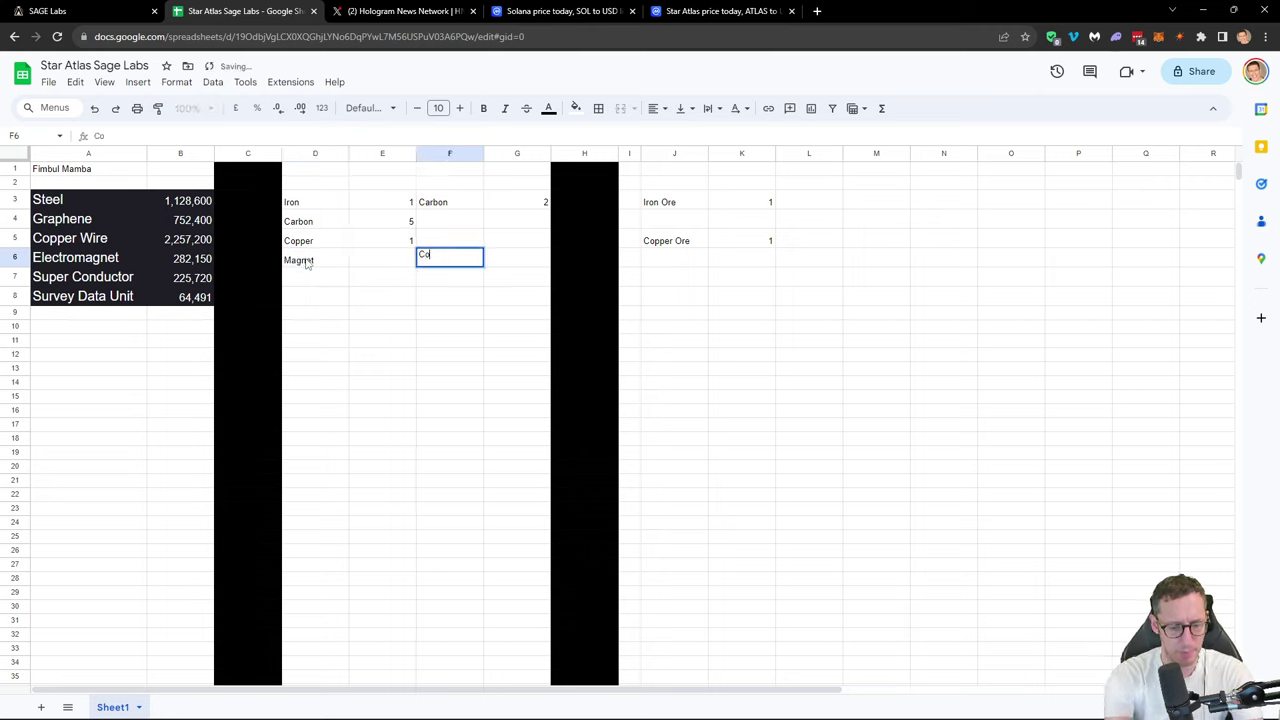
text(pper WIre)
key(Left)
text(1)
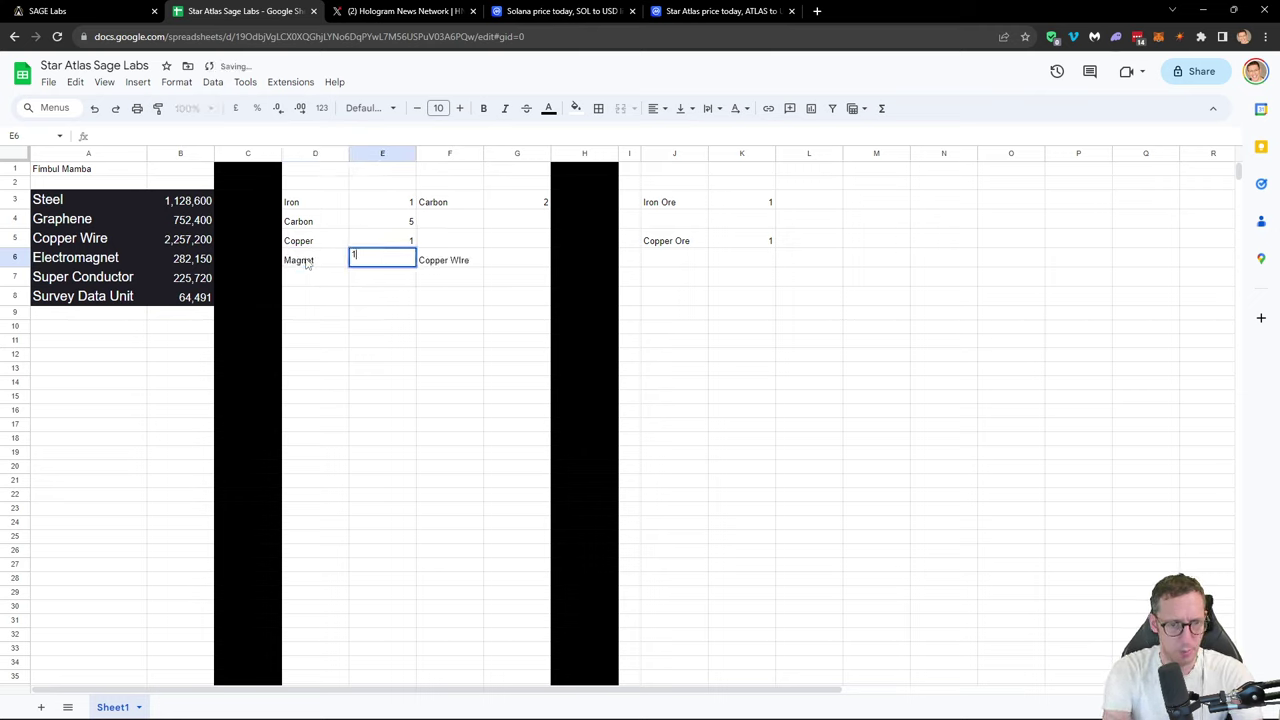
key(Tab)
key(Tab)
text(4)
Step: Enter Copper in J6 on the Electromagnet row, without the suggested "Ore" ending
key(Tab)
key(Tab)
key(Tab)
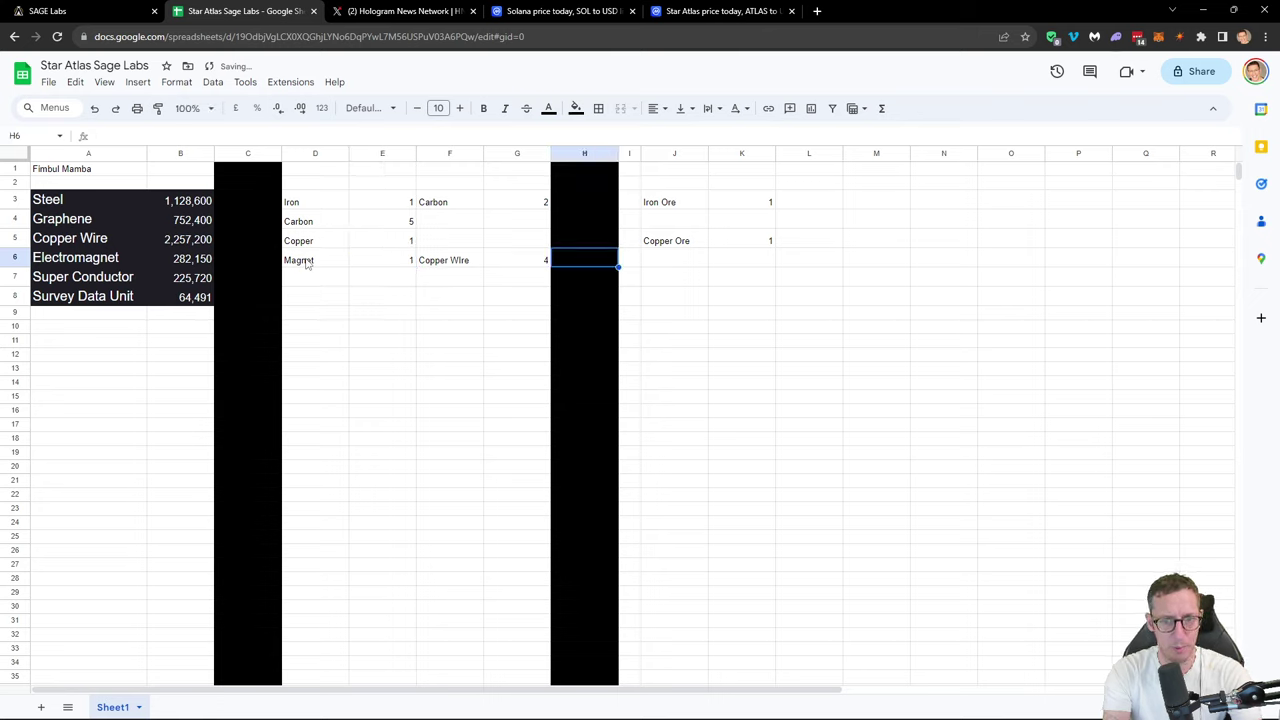
text(Copper)
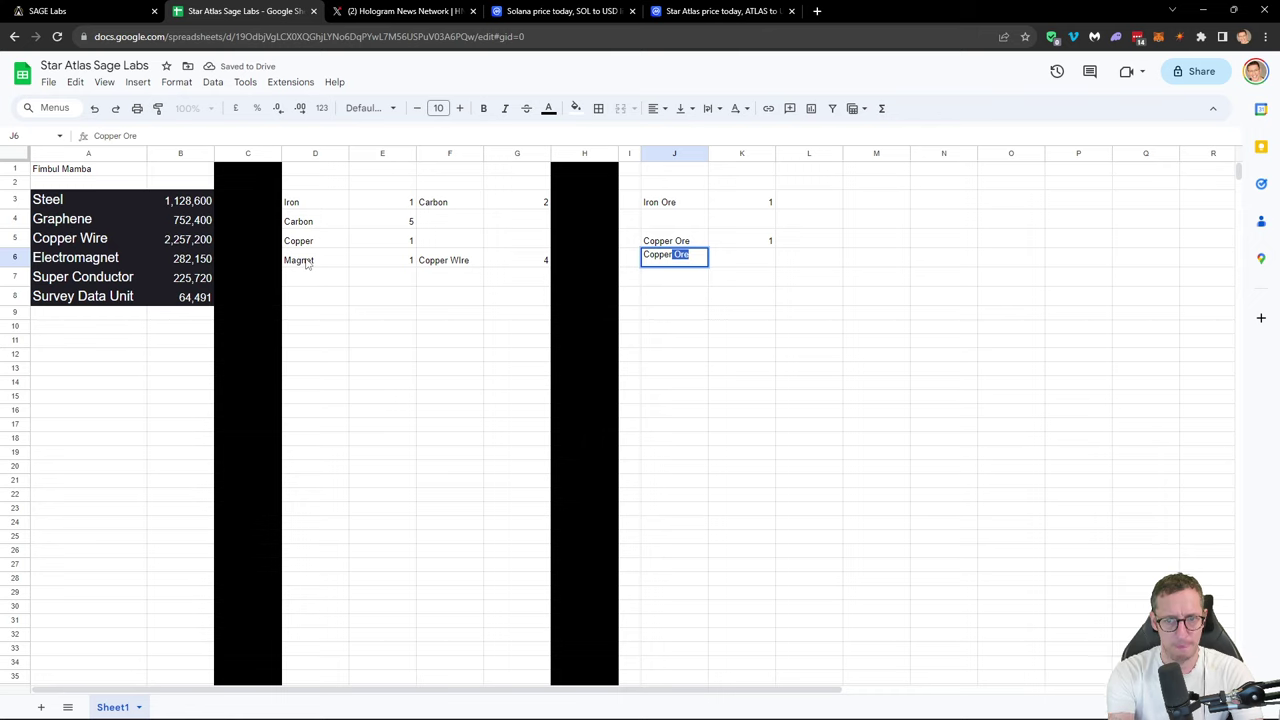
key(BackSpace)
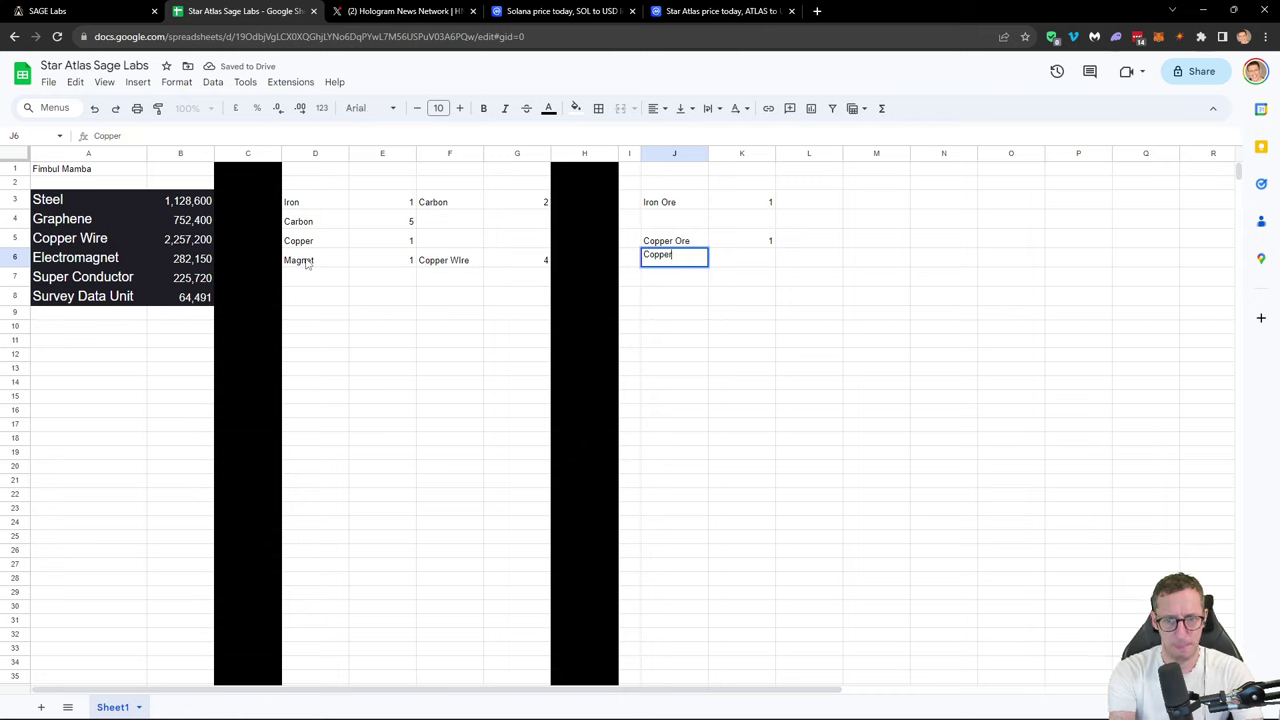
key(Tab)
key(Tab)
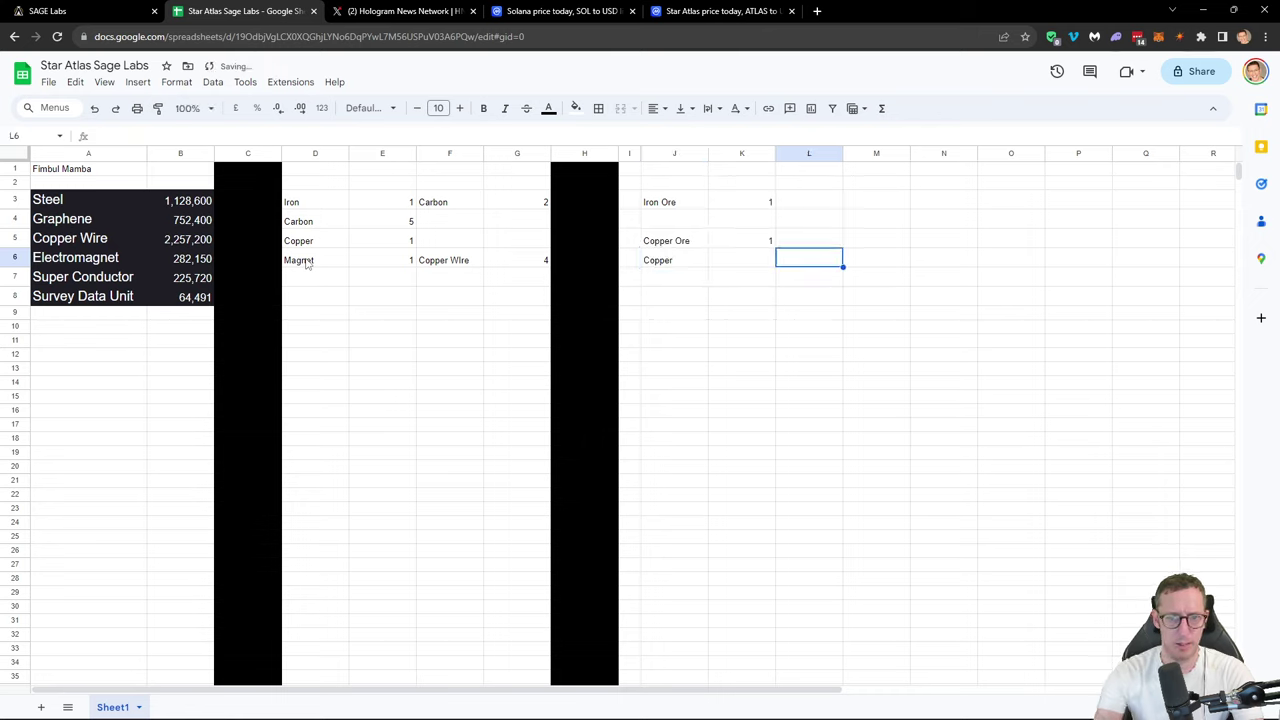
Step: Fill the whole of column M with black as another divider
click(859, 152)
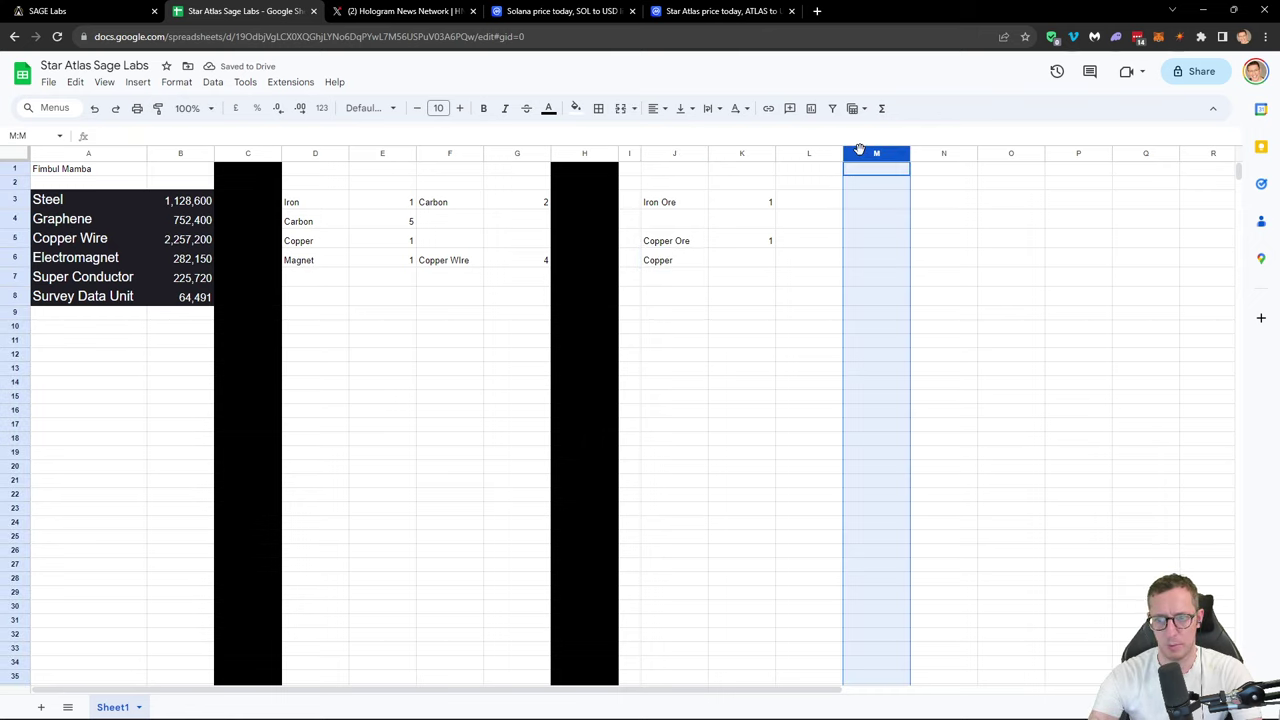
click(575, 108)
click(582, 157)
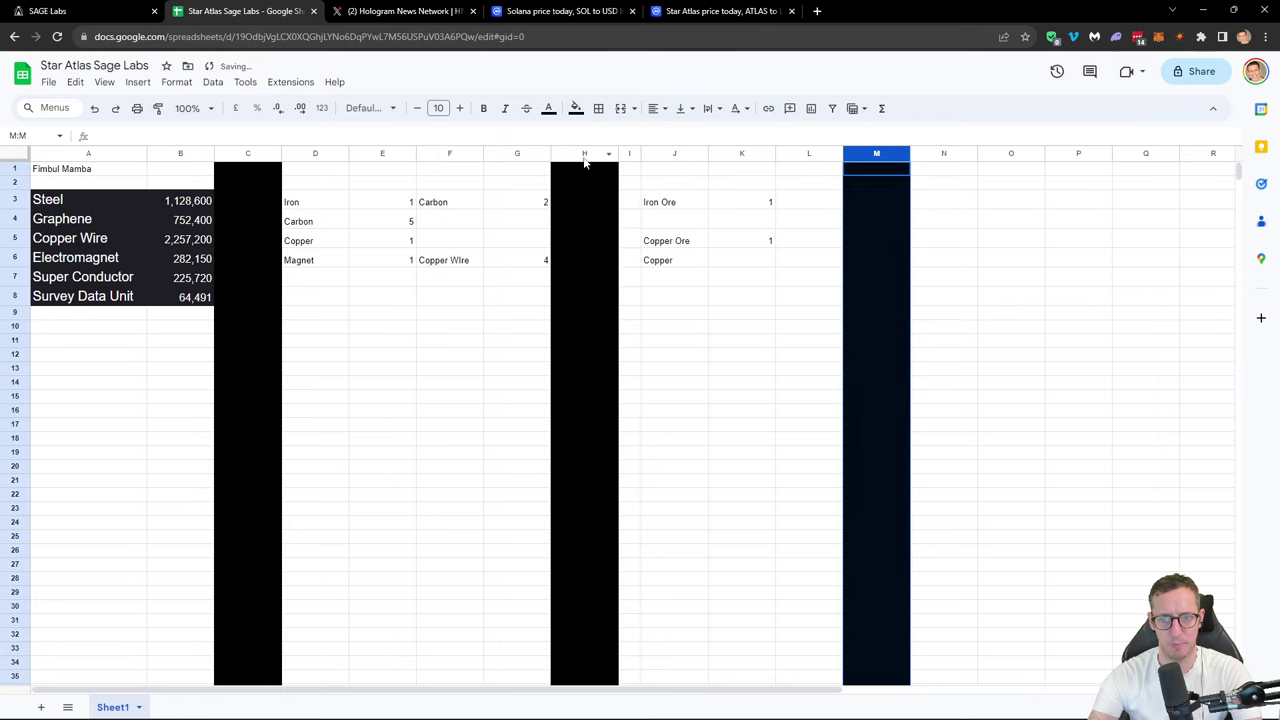
Step: Enter Copper Ore in N6 with quantity 1 in O6 on the Electromagnet row
click(949, 257)
text(Co)
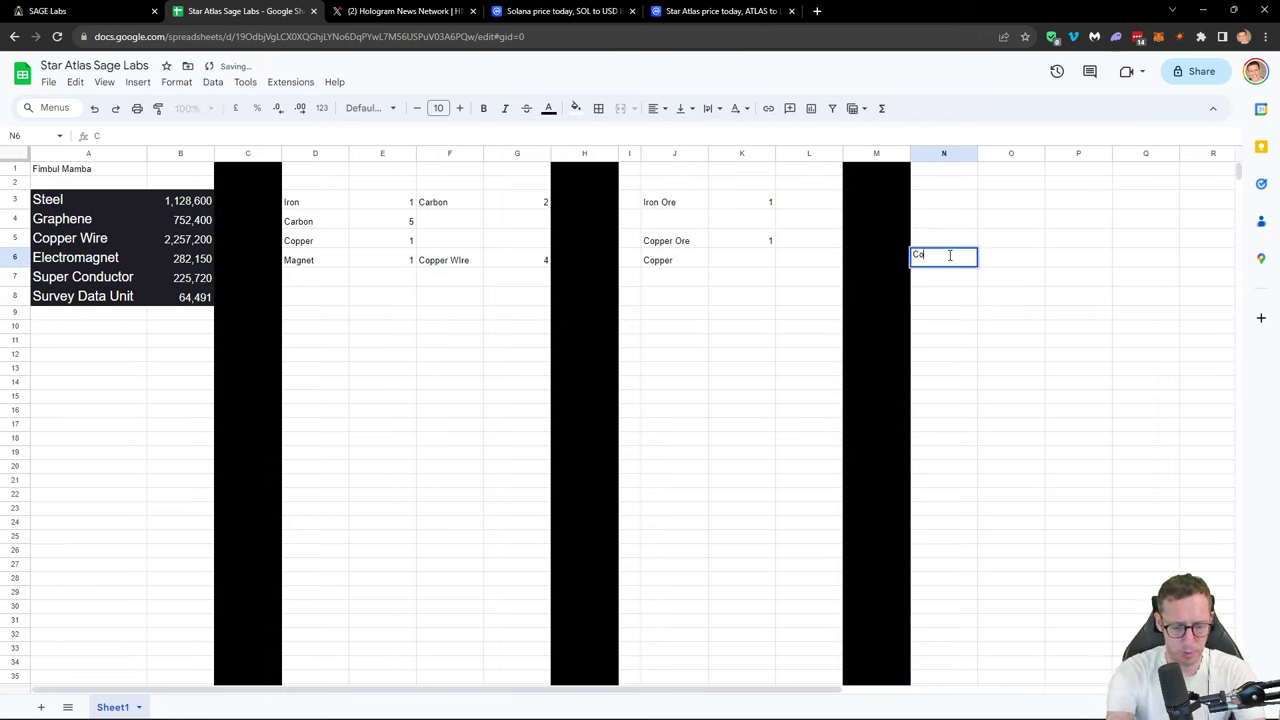
text(pper Ore)
key(Tab)
text(1)
Step: Set the quantity for Copper on the Electromagnet row to 1 in K6
key(Left)
key(Left)
key(Left)
key(Left)
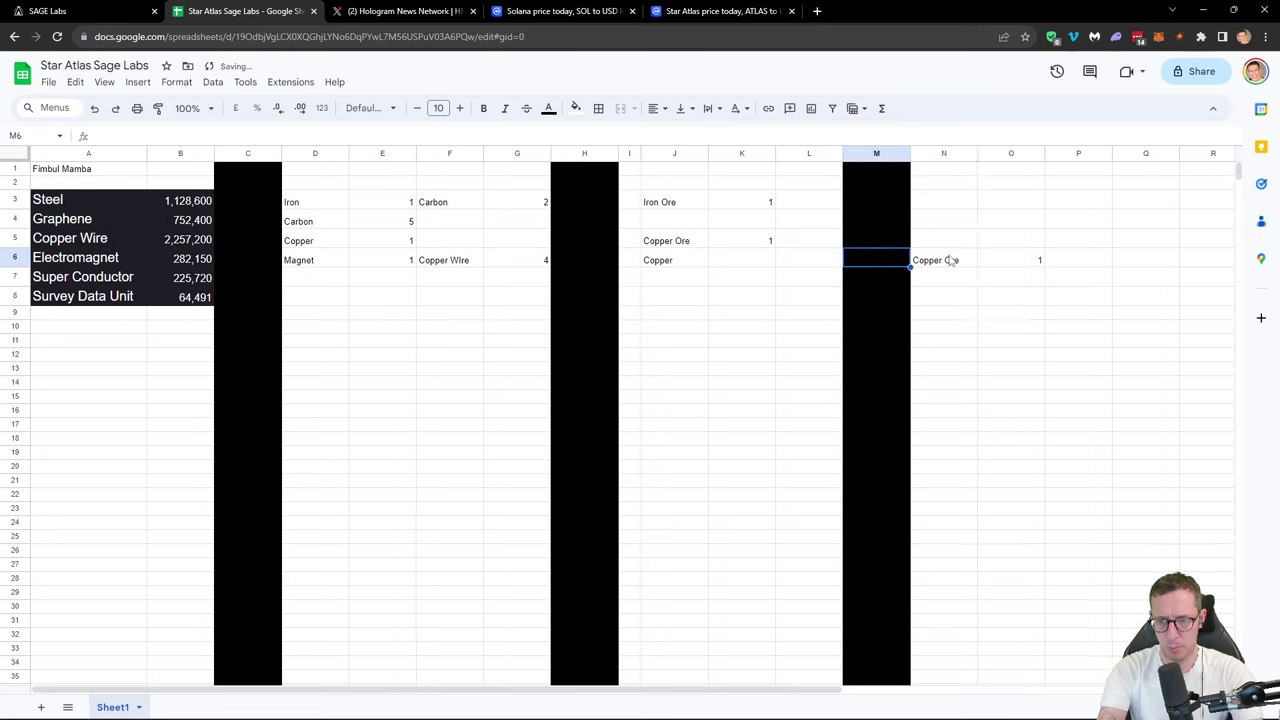
text(1)
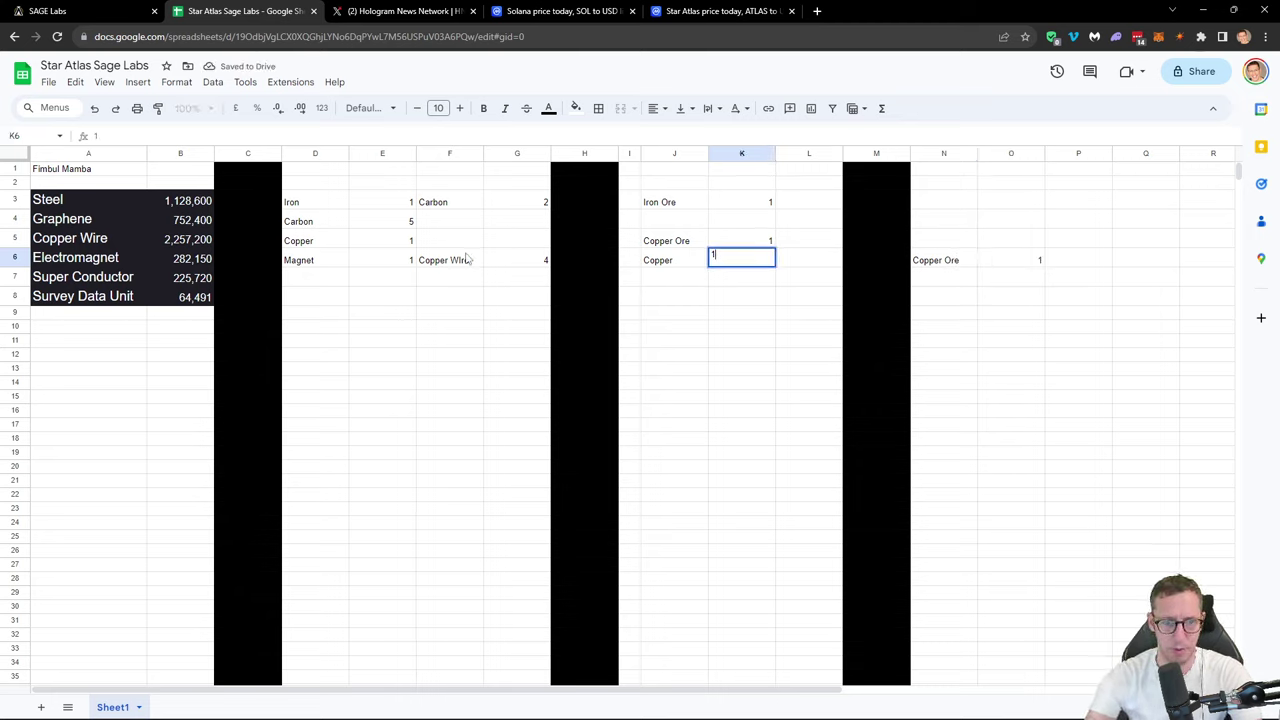
Step: Look up the Tier 1 Magnet recipe in SAGE Labs and return to the spreadsheet
click(62, 11)
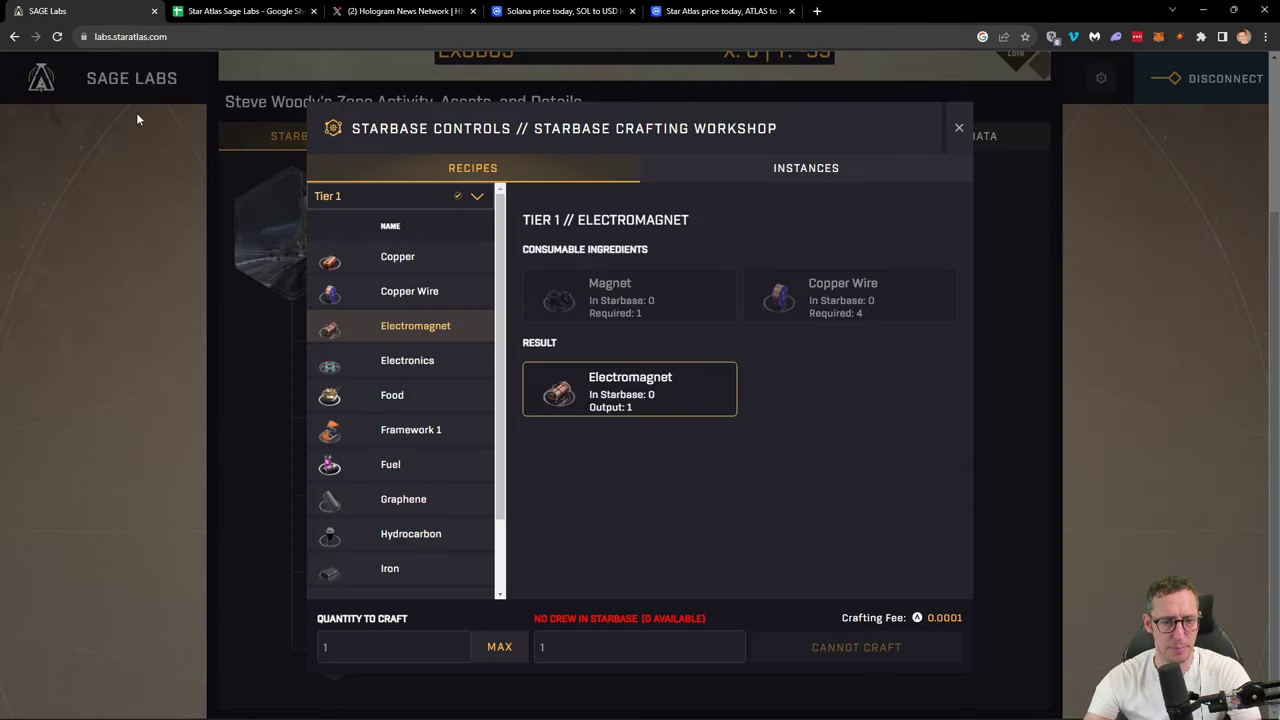
click(390, 193)
click(360, 226)
scroll(414, 423, down, 8)
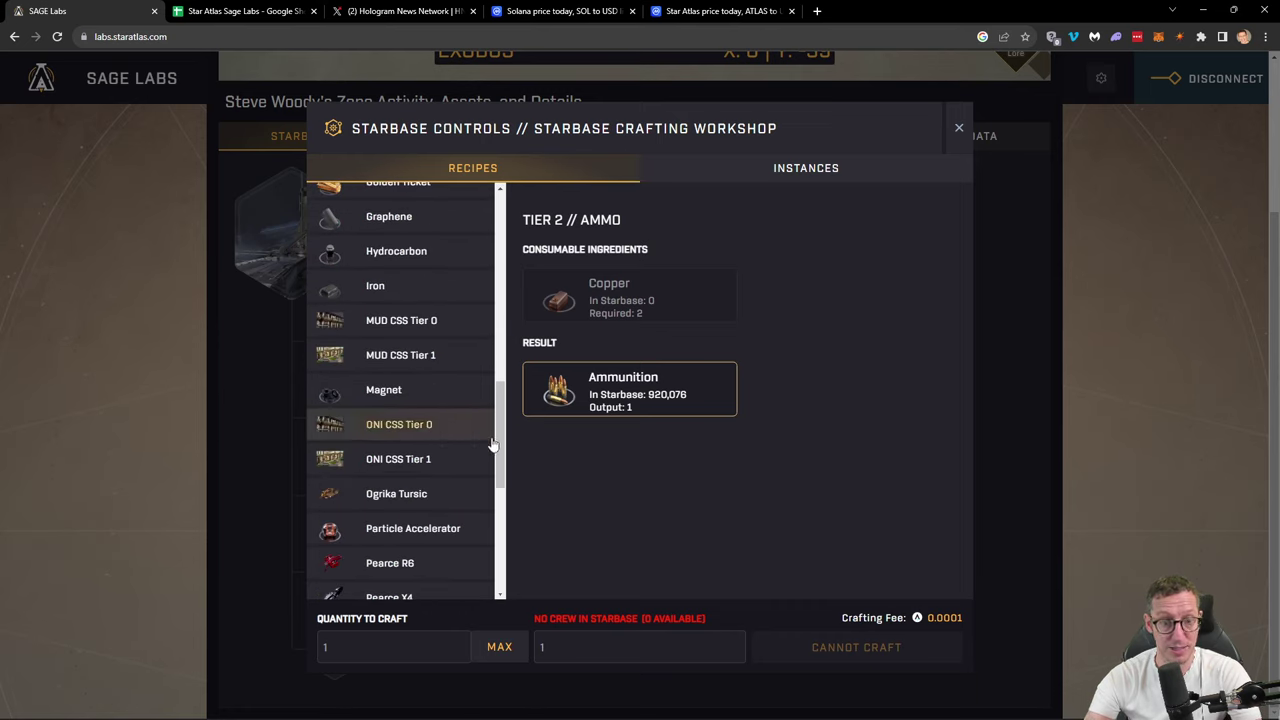
click(437, 393)
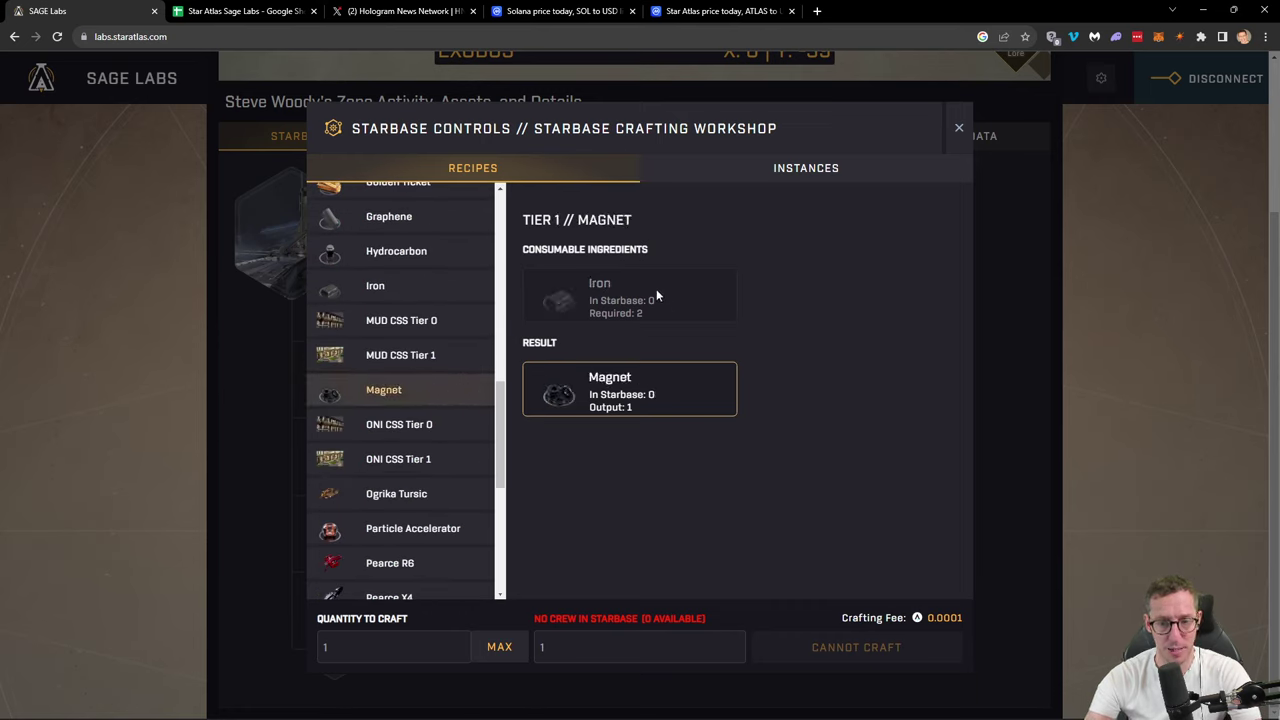
click(228, 11)
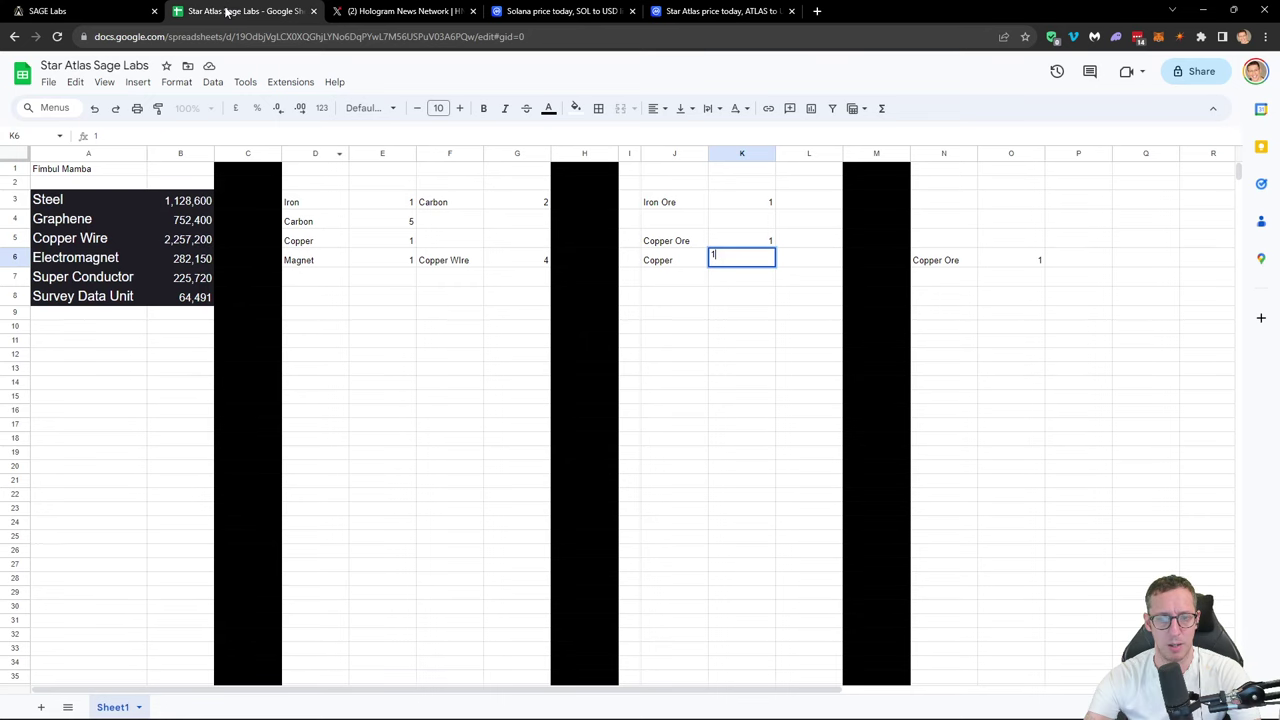
Step: Enter 1 as the Copper quantity in K6 on the Electromagnet row
click(747, 263)
text(1)
click(808, 265)
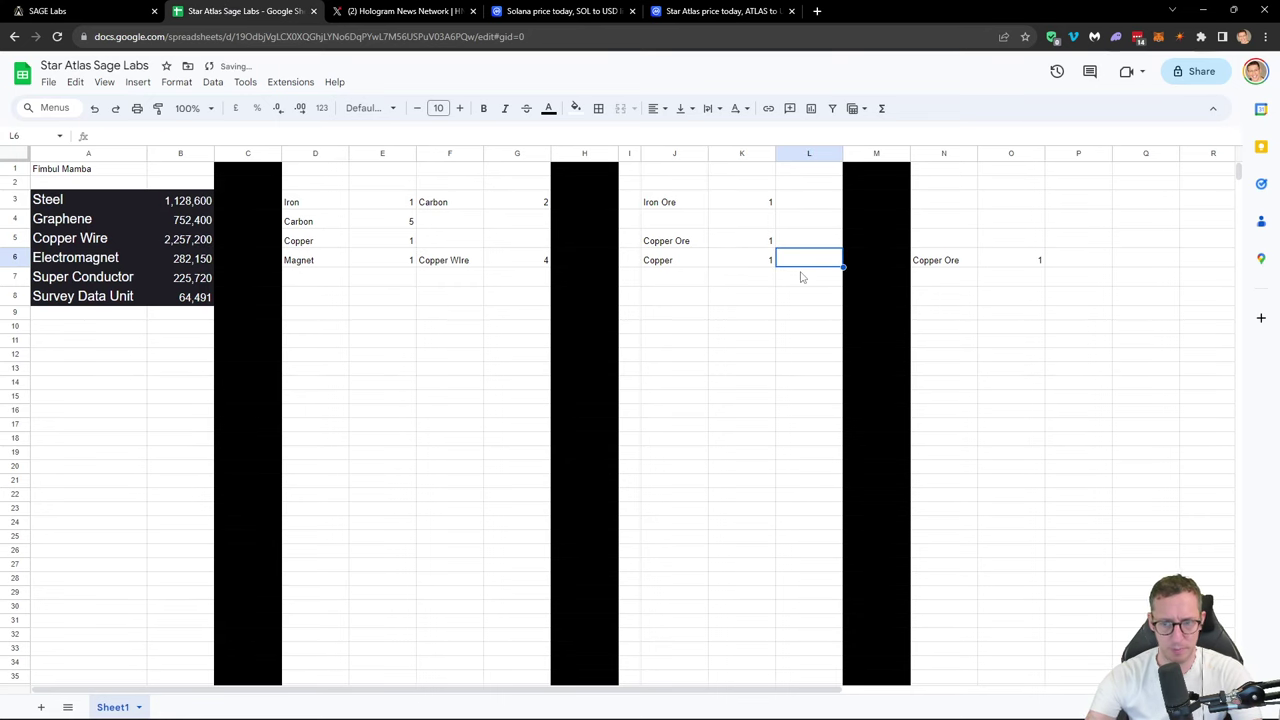
Step: Insert one blank column to the right of column L and delete the narrow empty column I
right_click(820, 153)
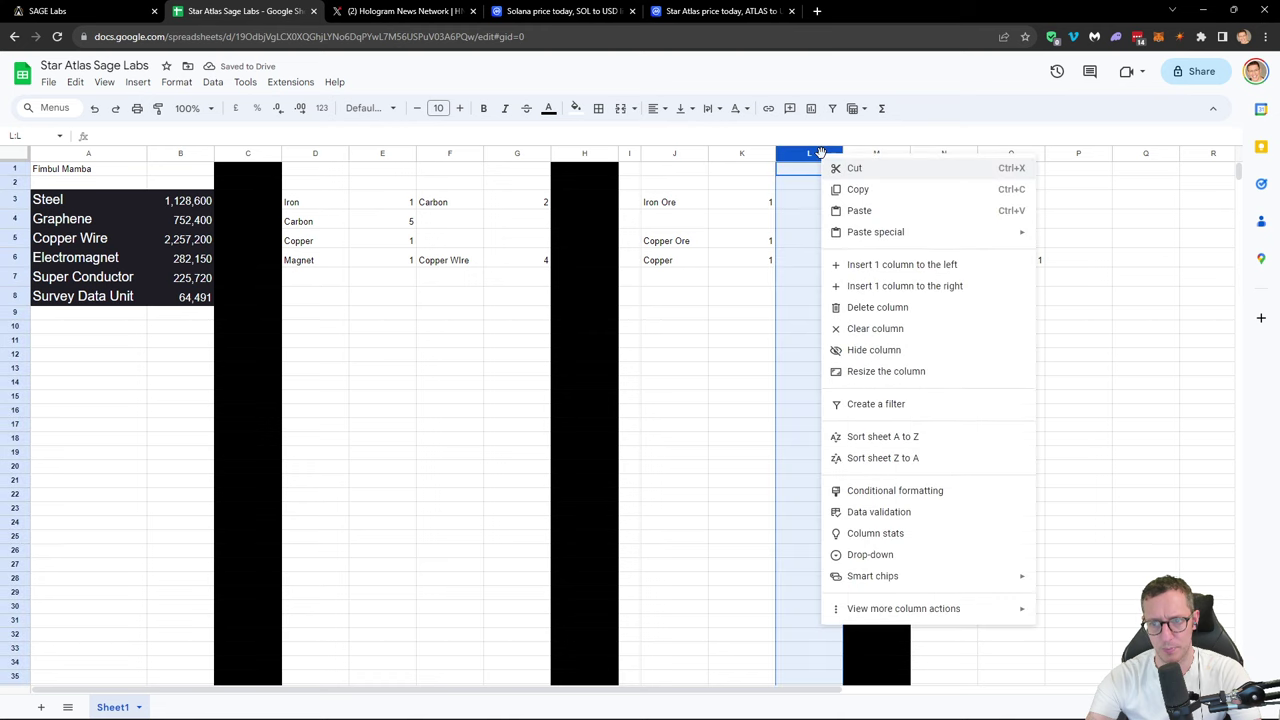
click(894, 286)
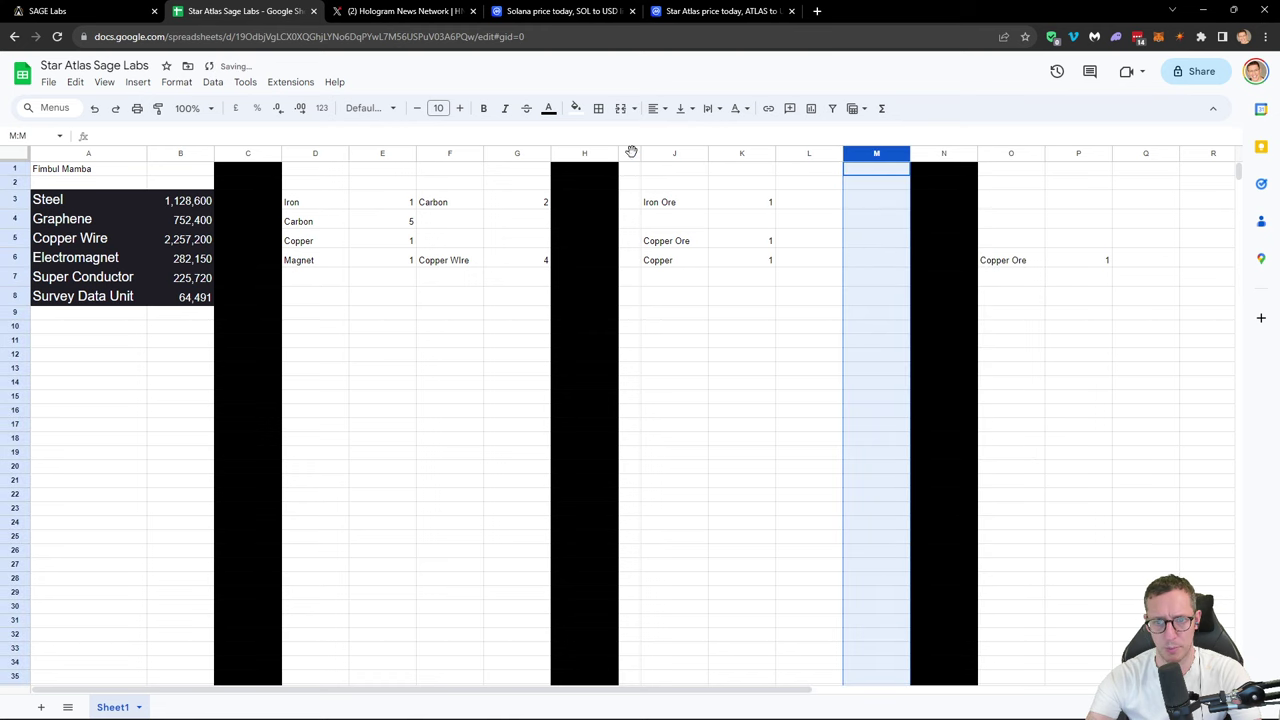
right_click(631, 151)
click(668, 306)
Step: Enter Iron in K6 and Iron Ore in P6 on the Electromagnet row
click(786, 250)
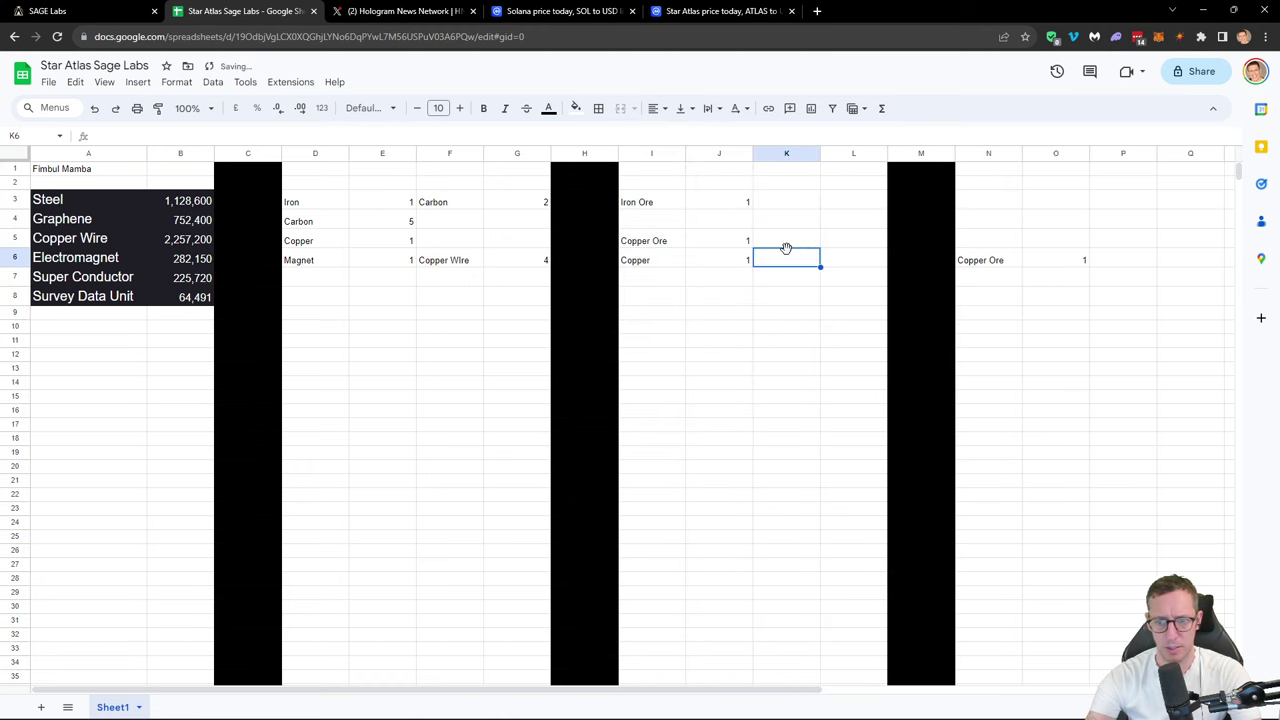
text(Iron)
key(Tab)
key(Tab)
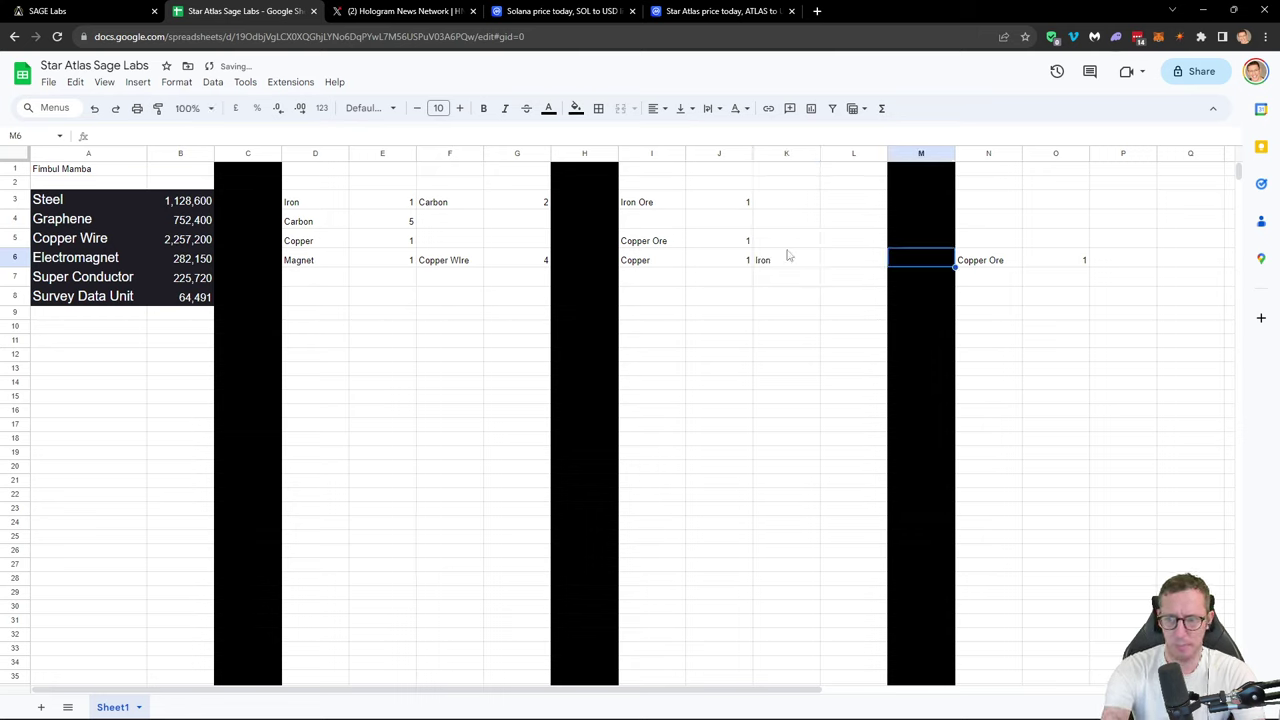
key(Tab)
key(Tab)
key(Tab)
text(Iron )
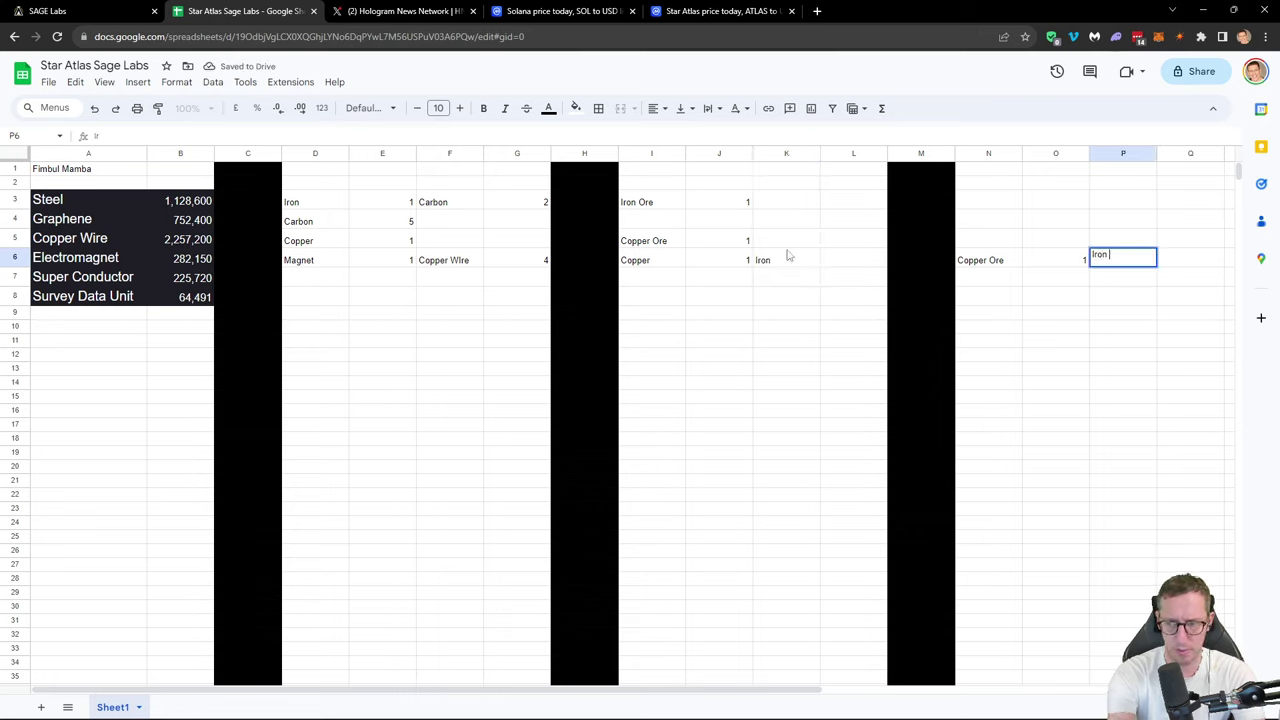
text(Ore)
key(Return)
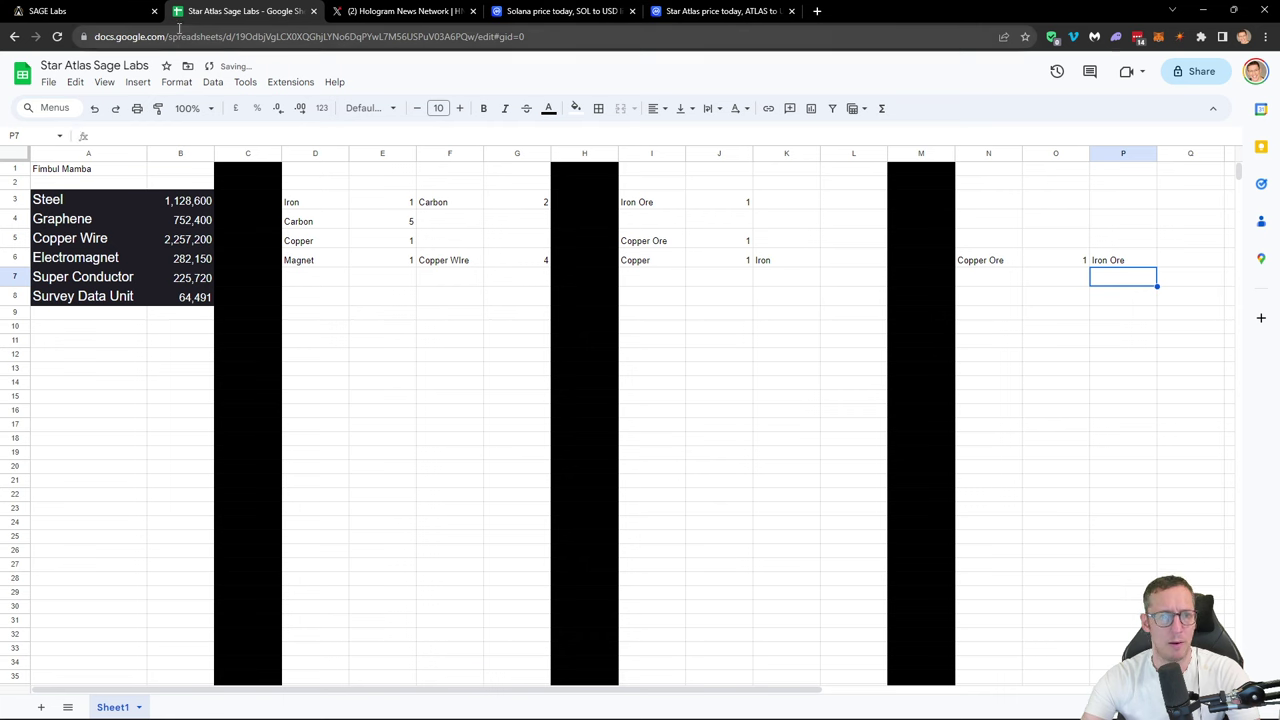
Step: Check the Magnet recipe in SAGE Labs, then set the Iron quantity to 2 in L6 and the Iron Ore quantity to 1 in Q6
click(95, 11)
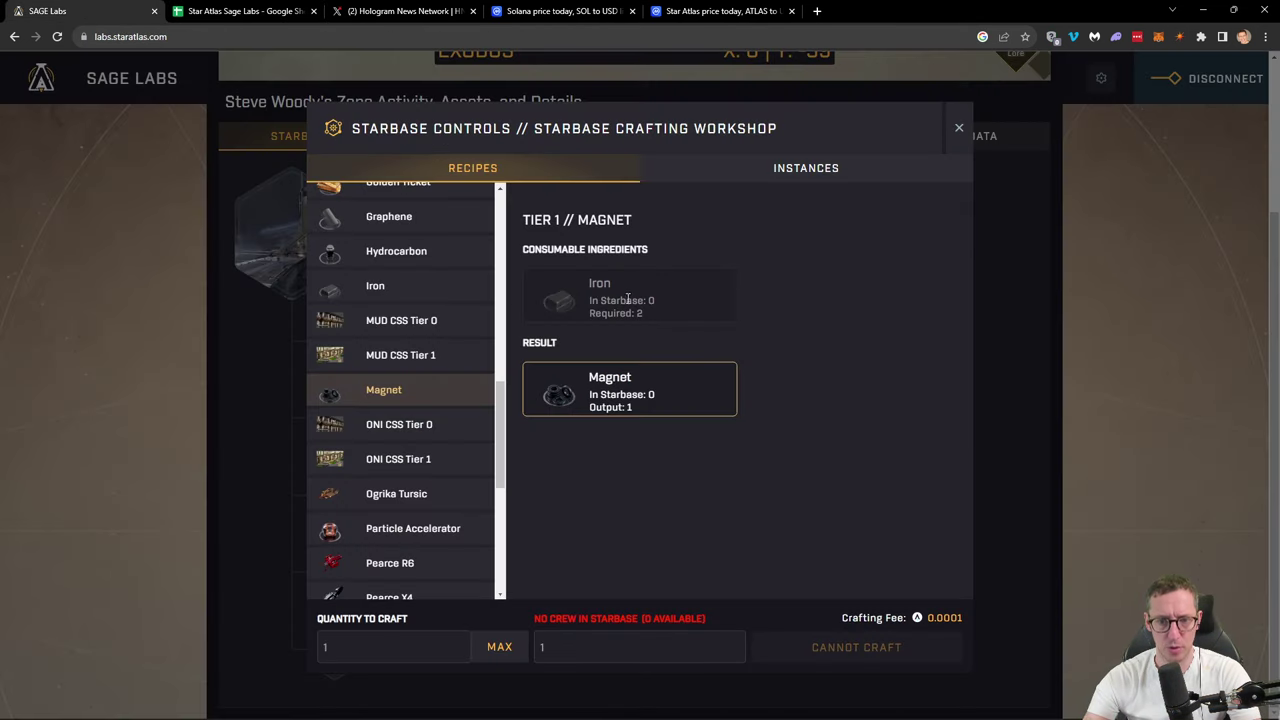
click(228, 12)
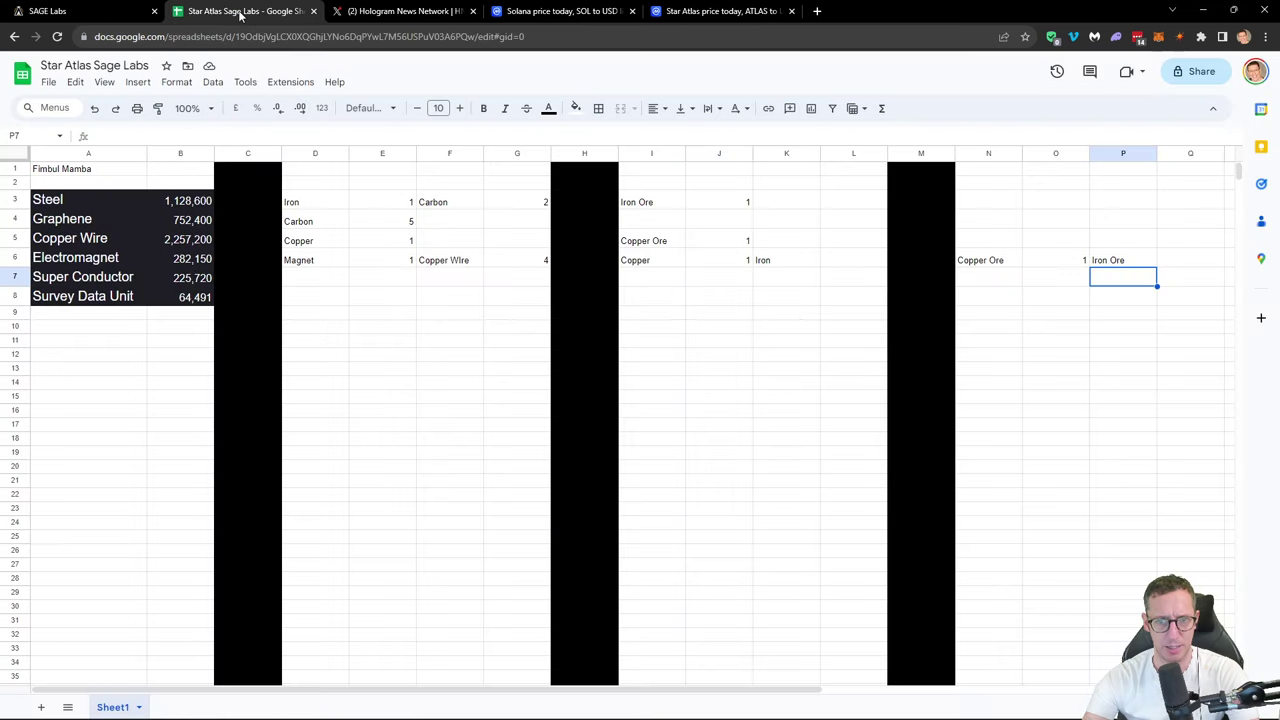
click(823, 262)
text(2)
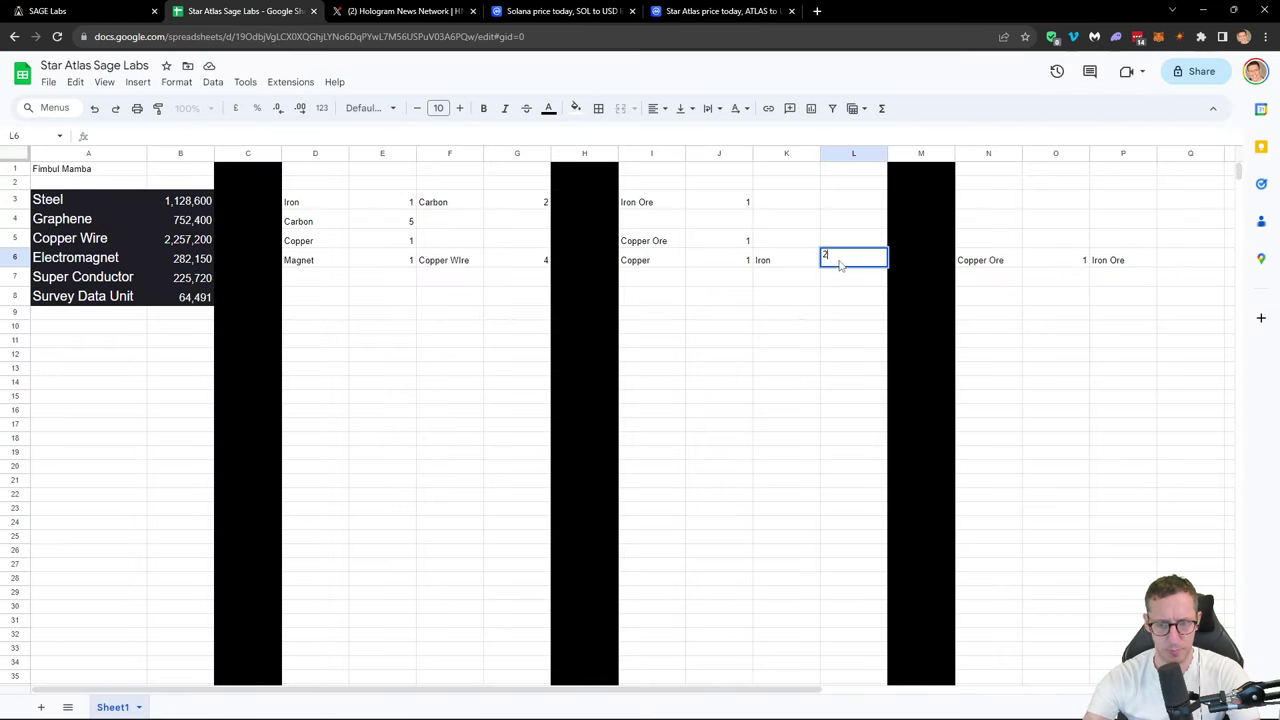
click(1180, 262)
text(1)
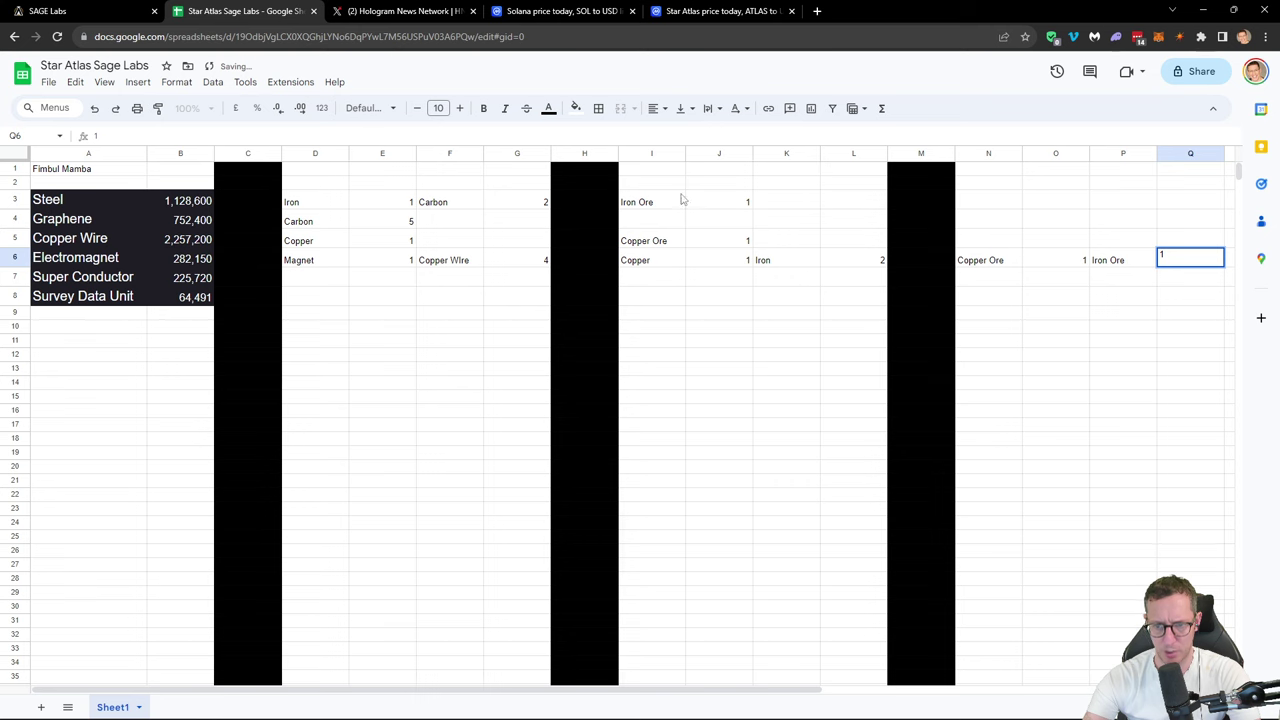
Step: Look up the Iron recipe in SAGE Labs and return to the spreadsheet
click(50, 11)
click(418, 290)
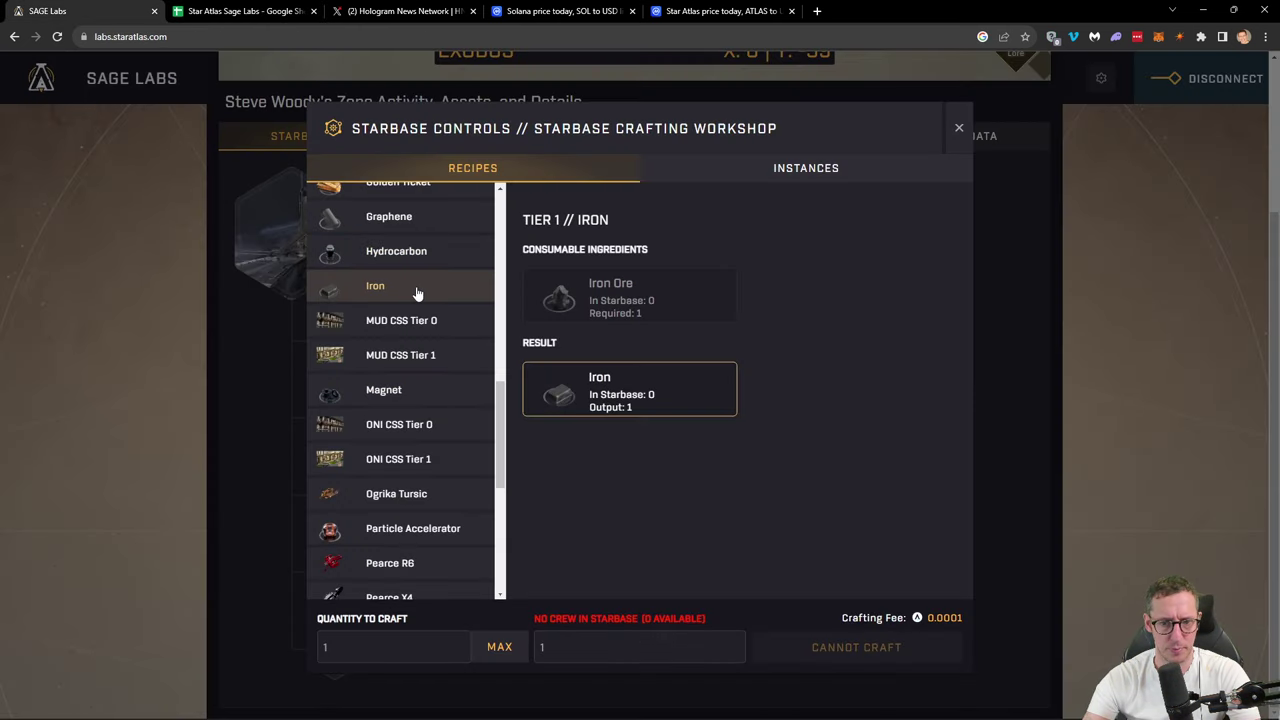
click(238, 11)
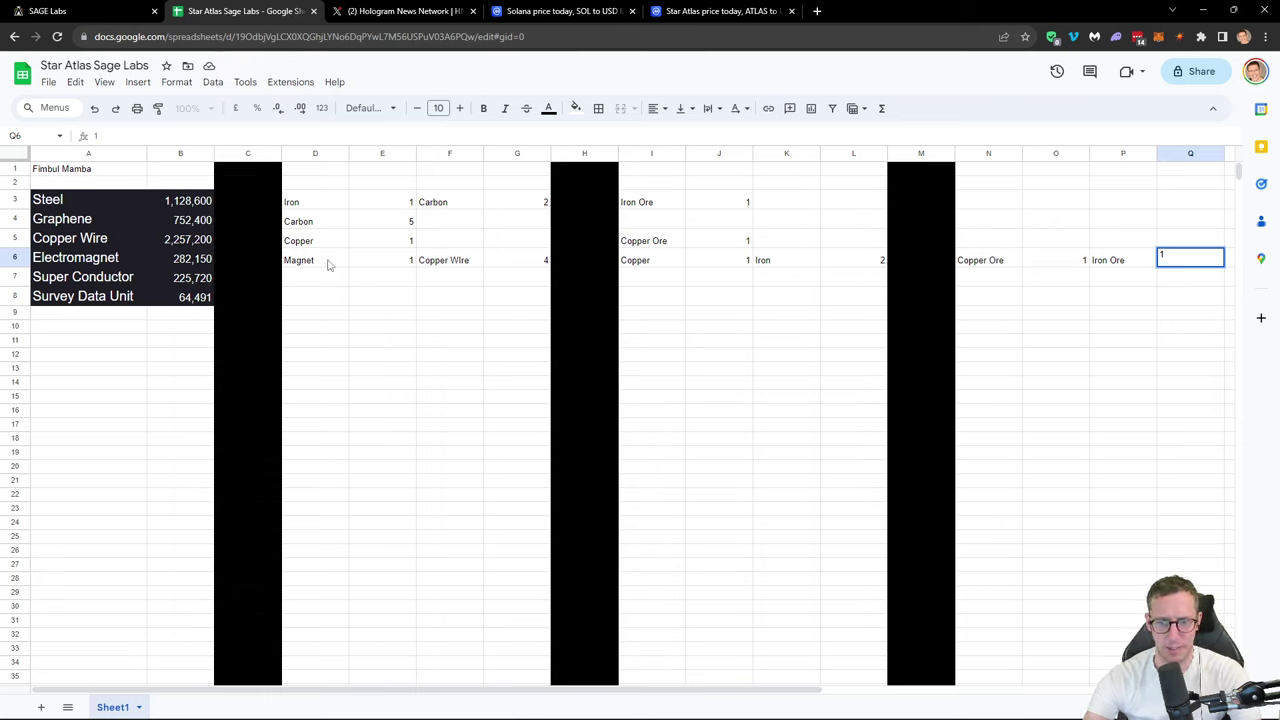
Step: Copy Magnet and its quantity from D6:E6 to F7:G7, and overwrite D6:E6 with Copper Wire and its quantity from F6:G6
drag(328, 261, 367, 262)
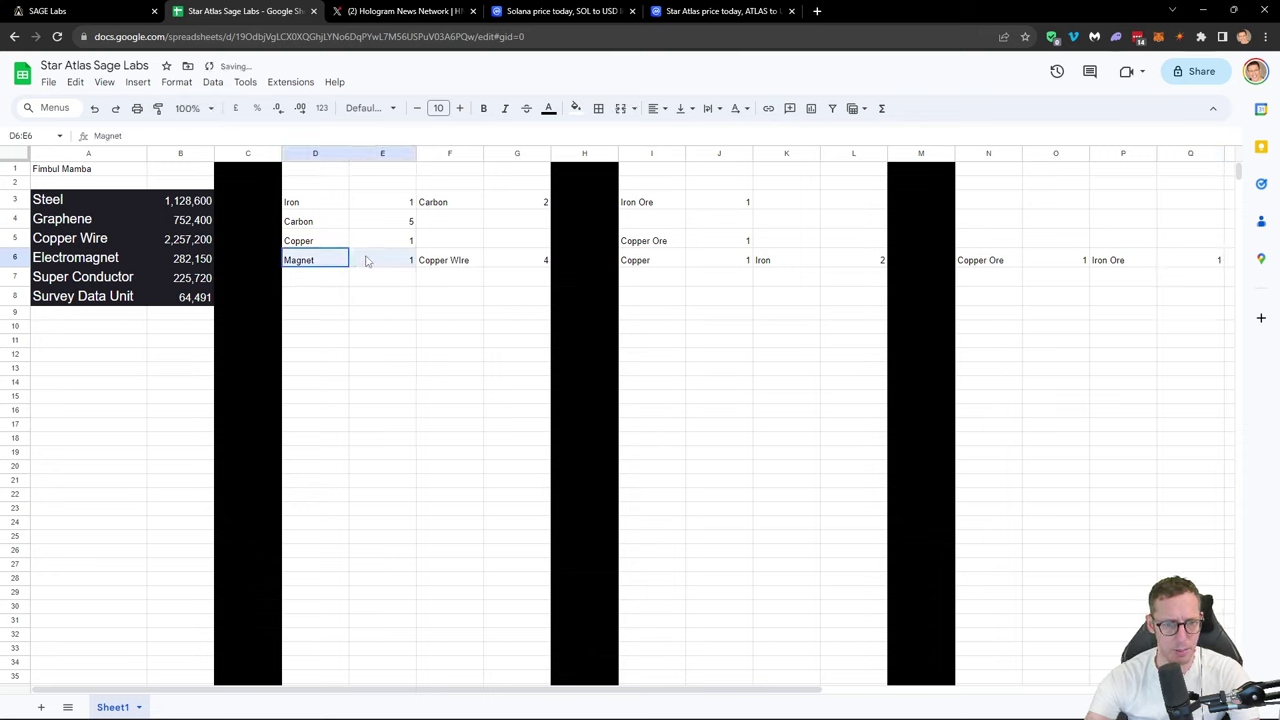
key(ctrl+c)
click(456, 285)
key(ctrl+v)
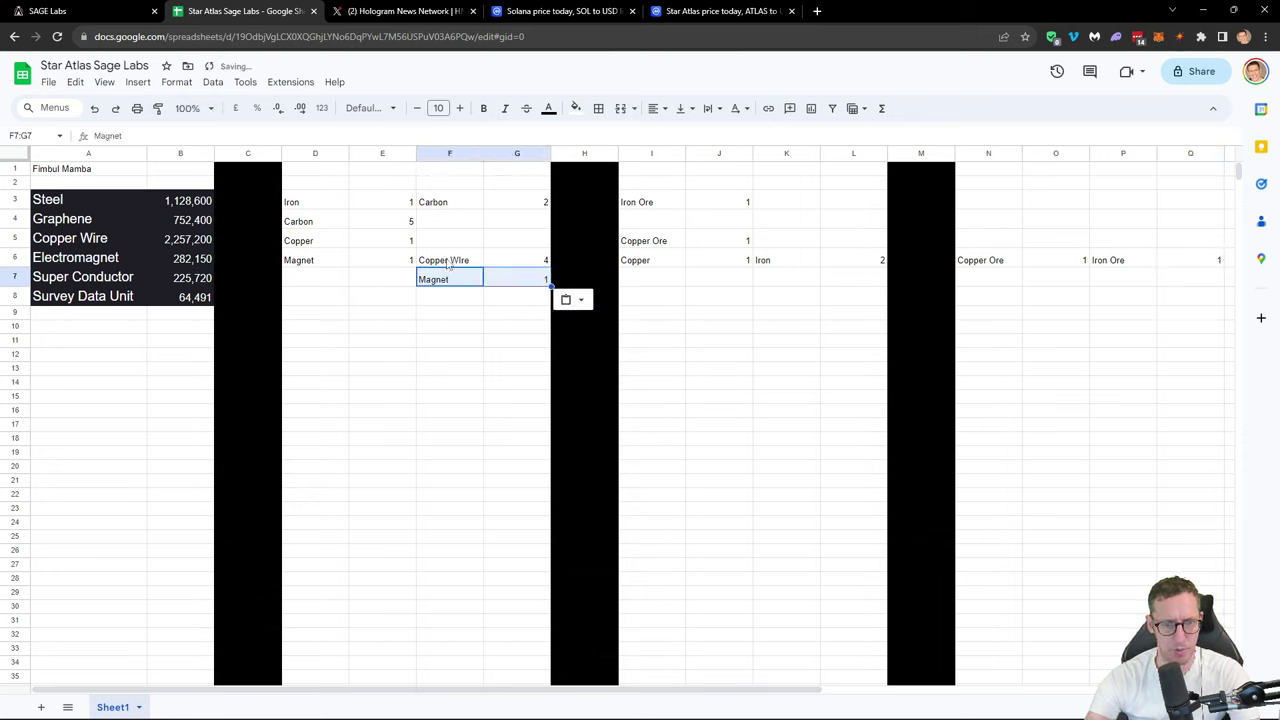
drag(450, 262, 510, 260)
key(ctrl+c)
click(310, 262)
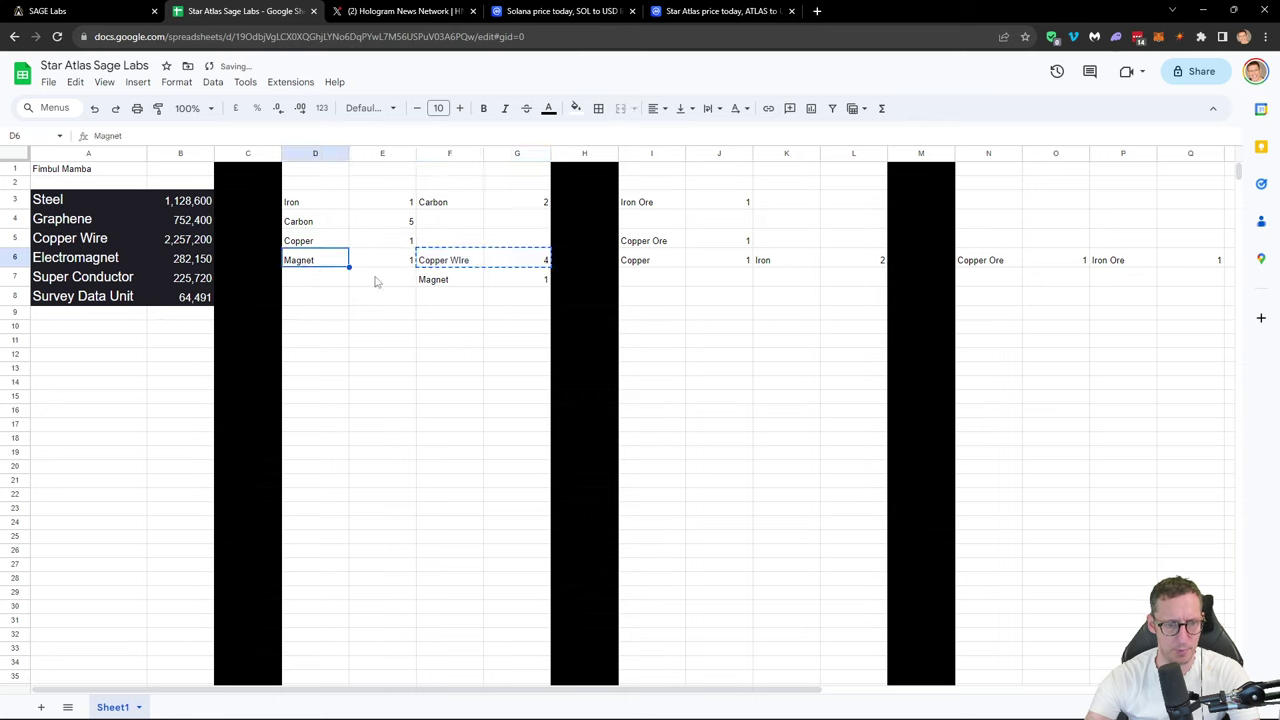
key(ctrl+v)
click(418, 314)
Step: Copy Magnet and its quantity from F7:G7 into F6:G6 and clear the temporary copy in F7:G7
drag(466, 279, 514, 280)
key(ctrl+c)
click(447, 263)
key(ctrl+v)
click(443, 300)
key(Delete)
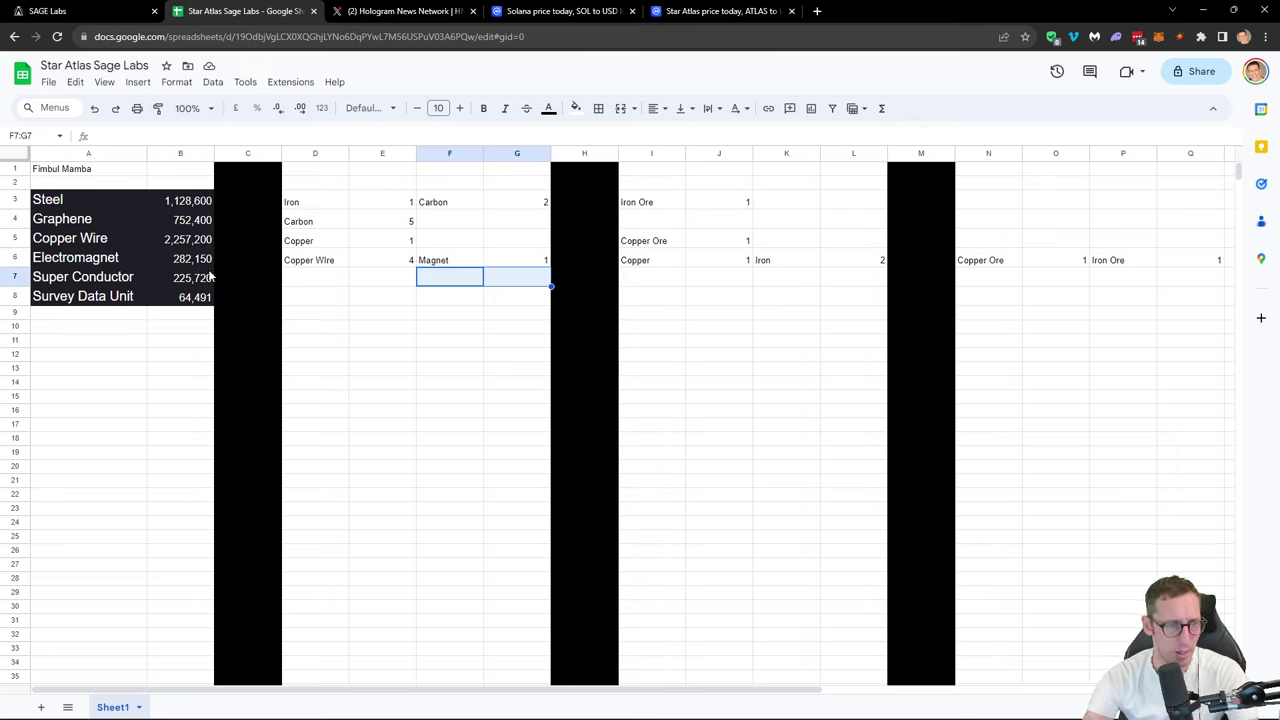
Step: Look up the Super Conductor recipe in SAGE Labs and return to the spreadsheet
click(78, 14)
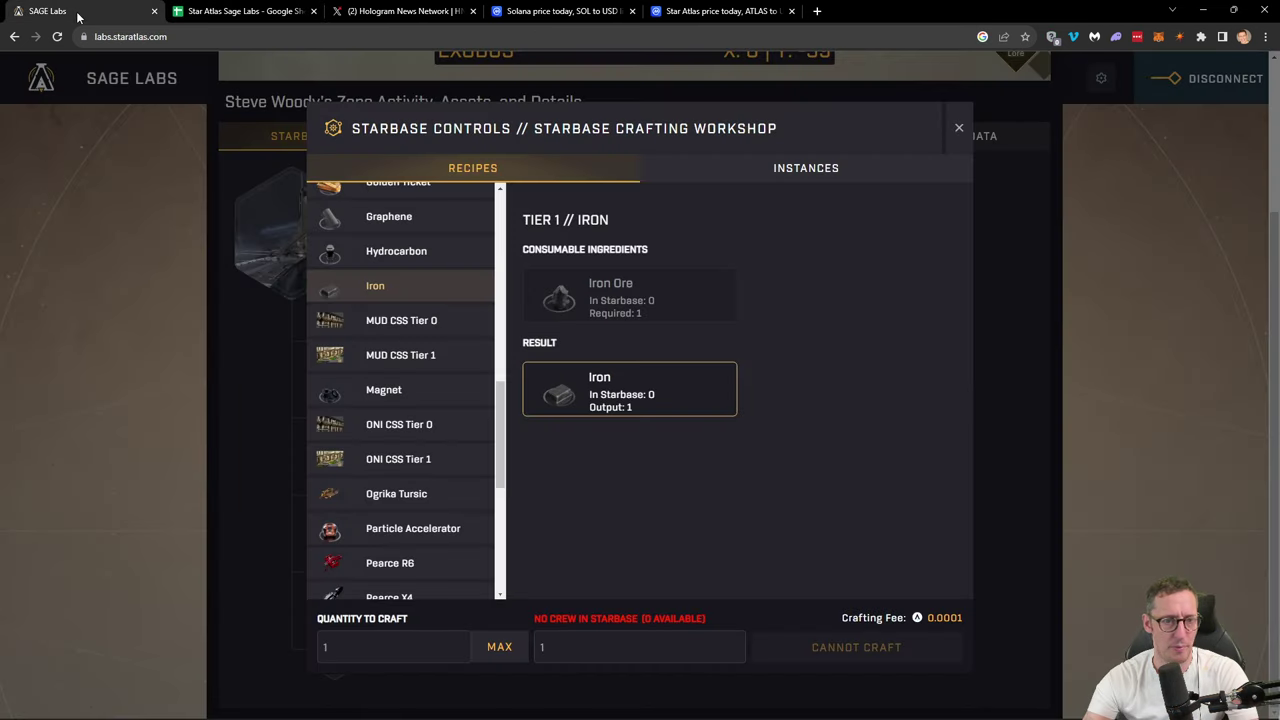
scroll(395, 400, up, 4)
scroll(400, 371, down, 6)
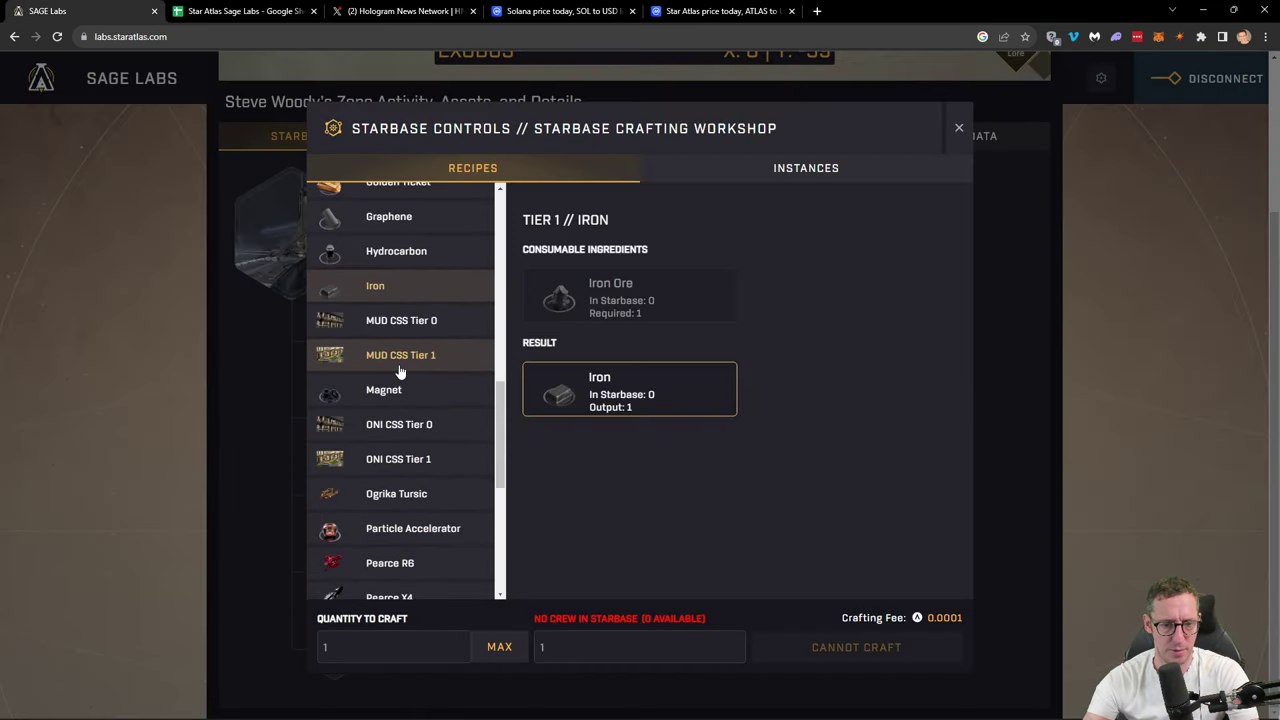
scroll(382, 424, down, 3)
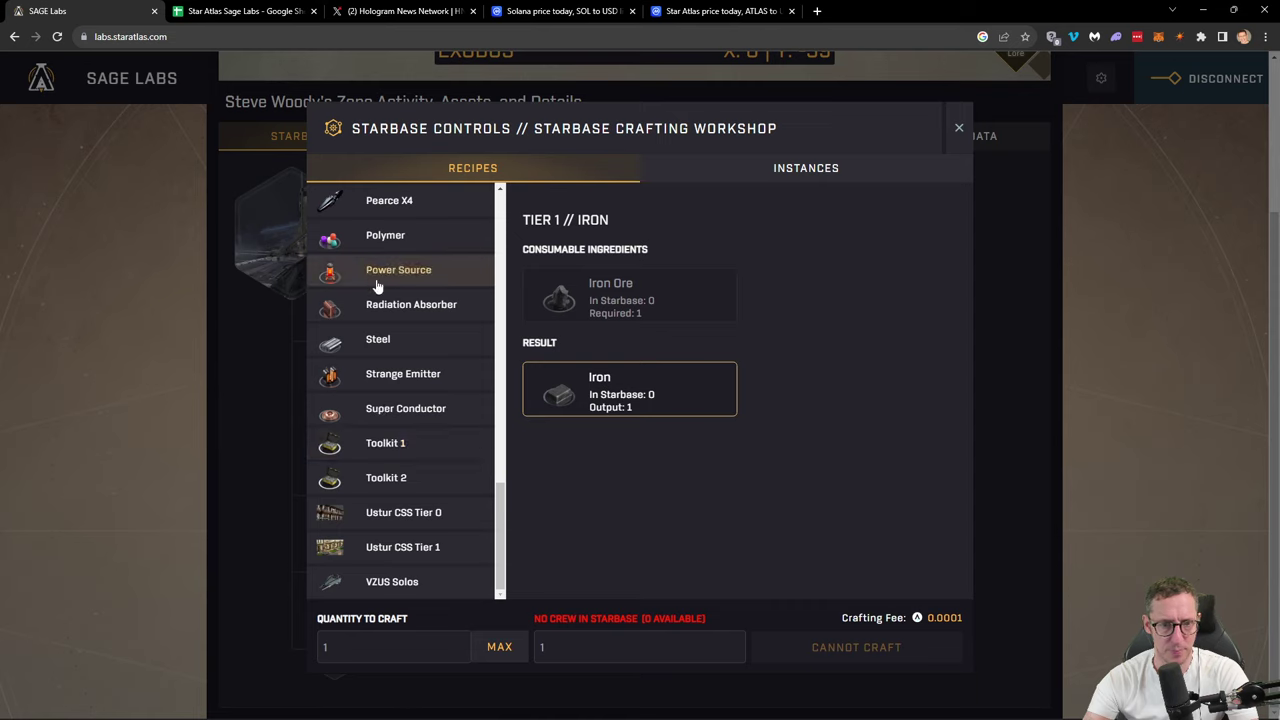
click(407, 421)
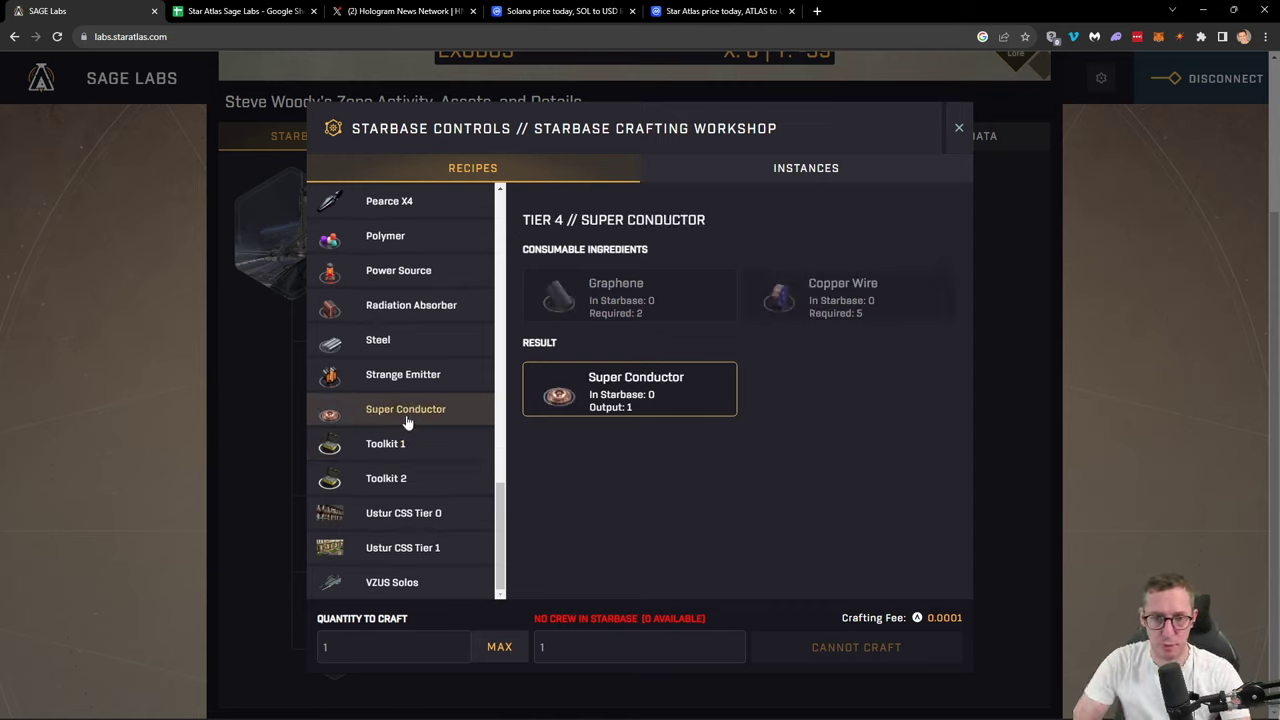
click(218, 15)
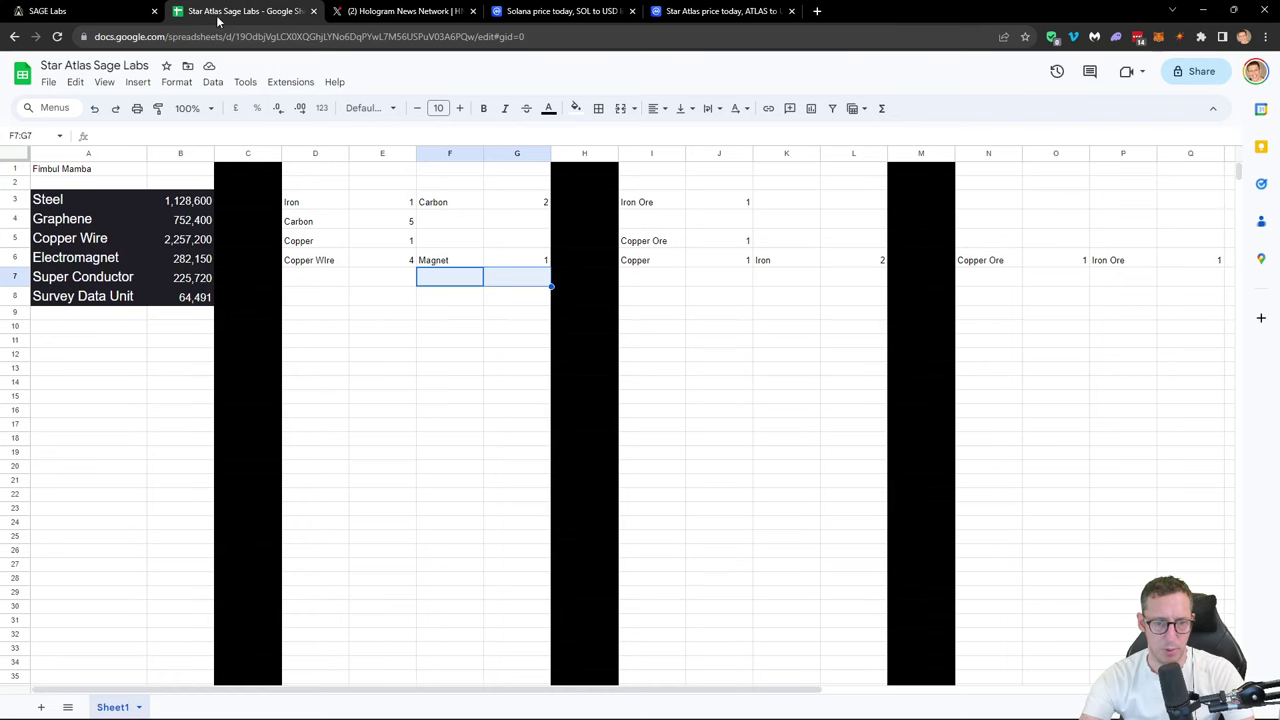
Step: Enter Copper Wire in D7 with quantity 5 in E7 on the Super Conductor row, checking the amount against the SAGE Labs recipe
click(313, 283)
text(Copper Wire)
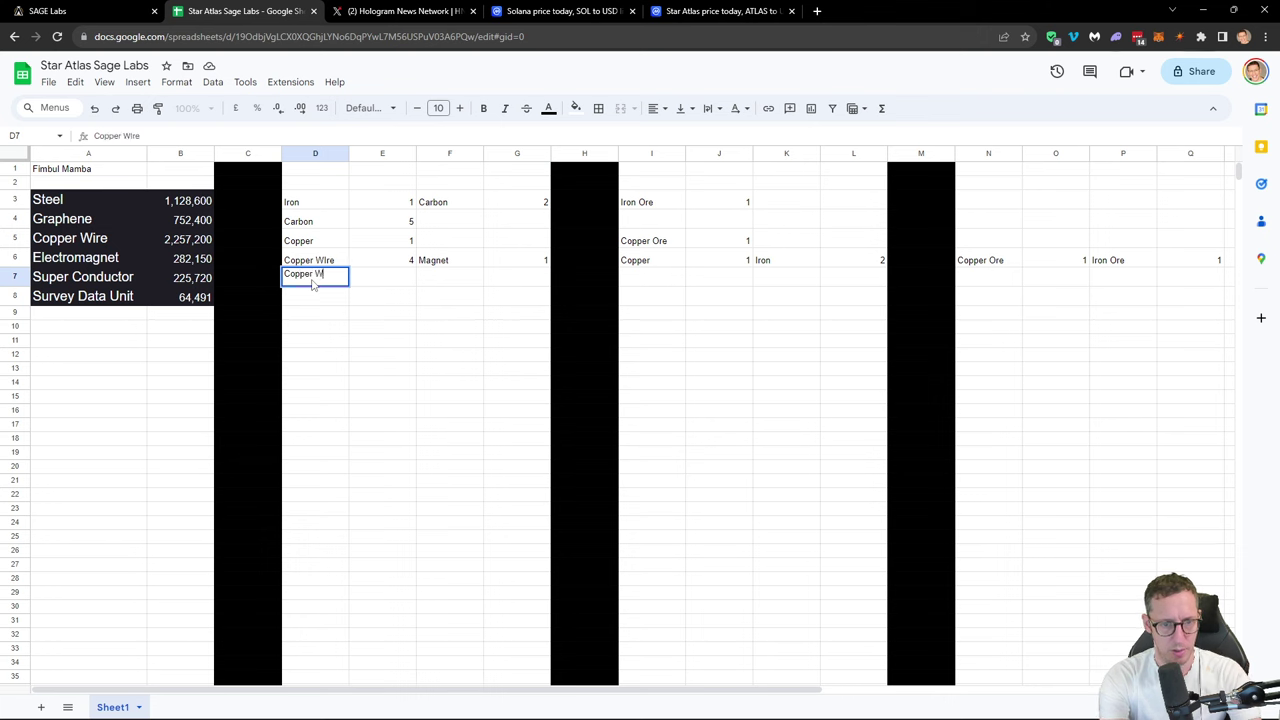
click(110, 16)
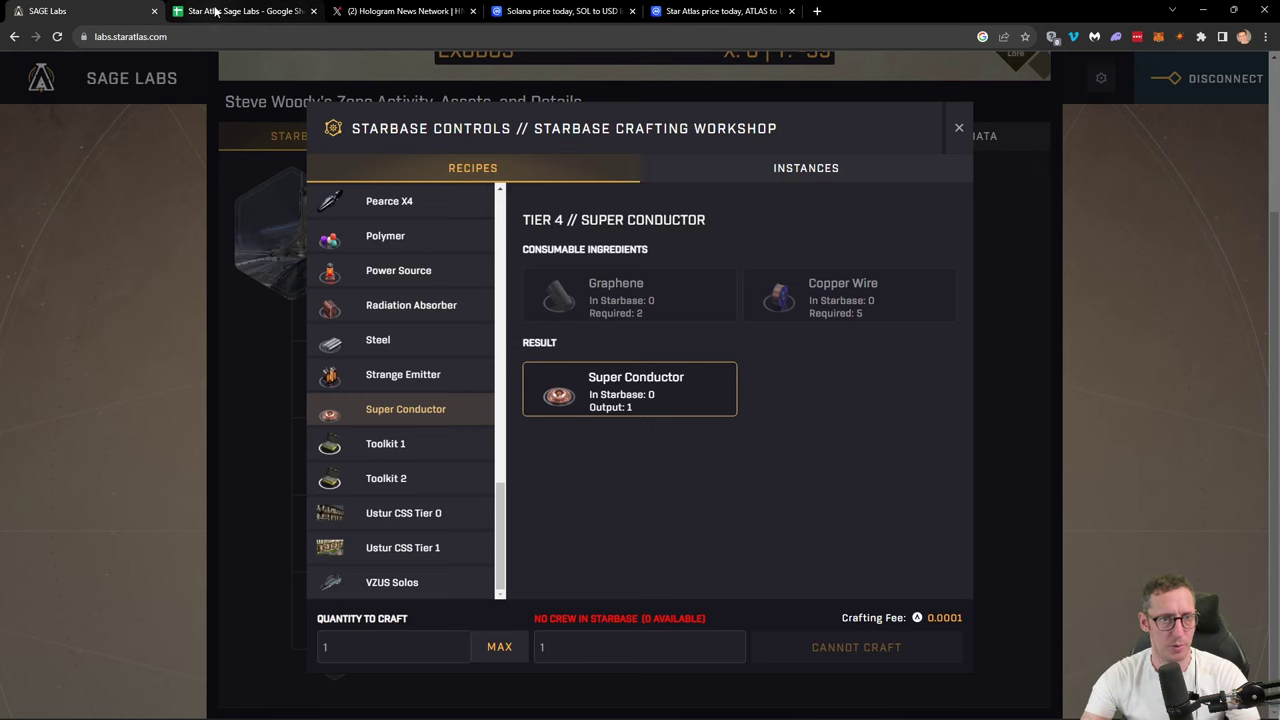
click(224, 12)
key(Tab)
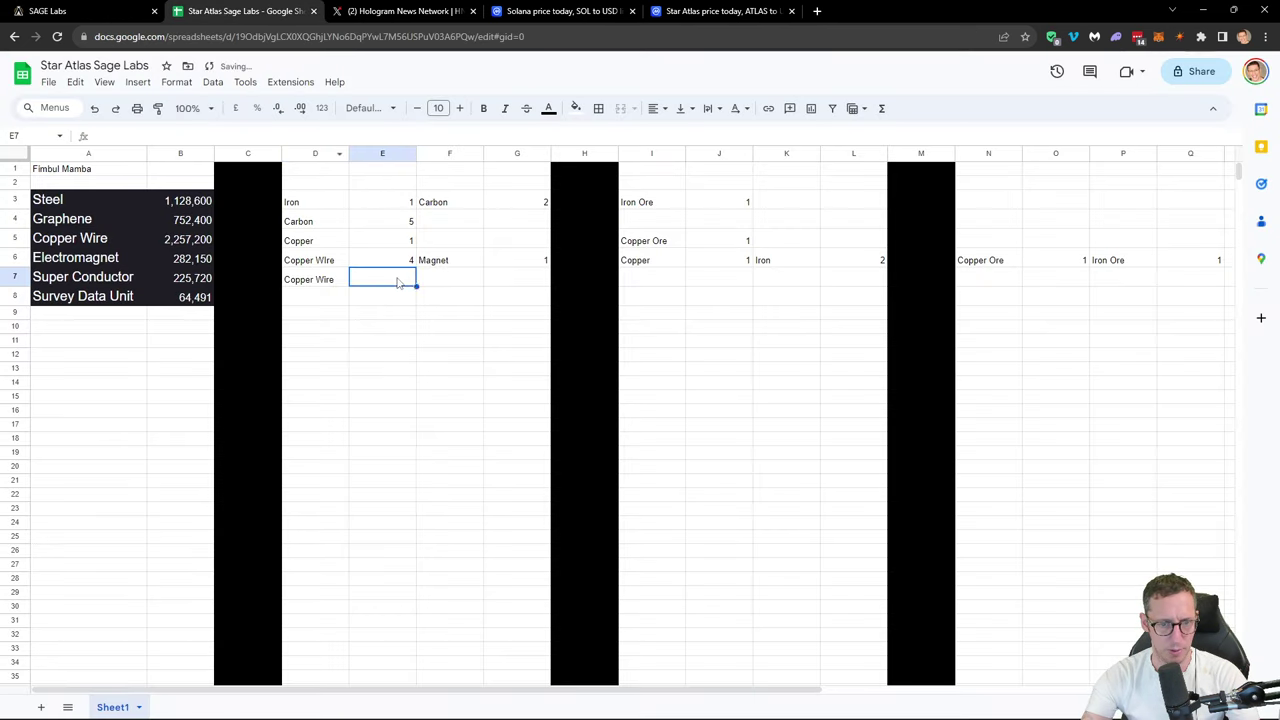
text(5)
Step: Copy Copper and its quantity from I6:J6 to I7:J7, and Copper Ore and its quantity from N6:O6 to N7:O7
click(648, 282)
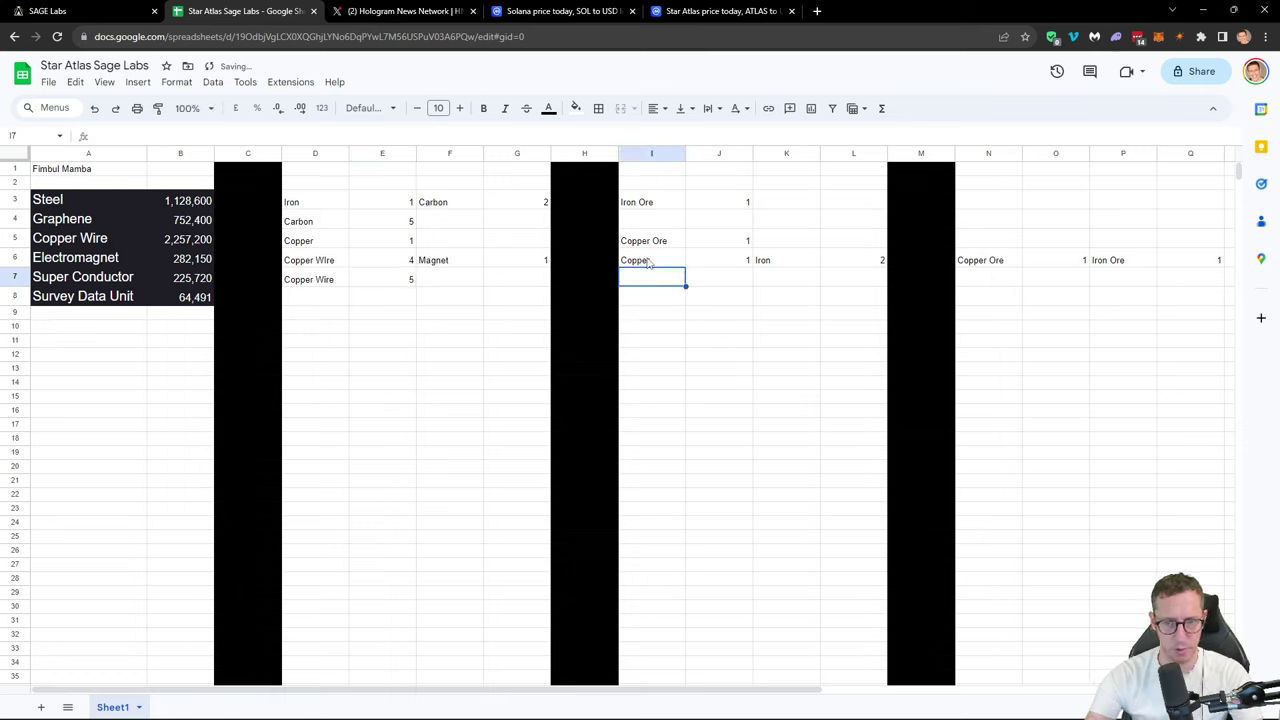
drag(671, 260, 706, 260)
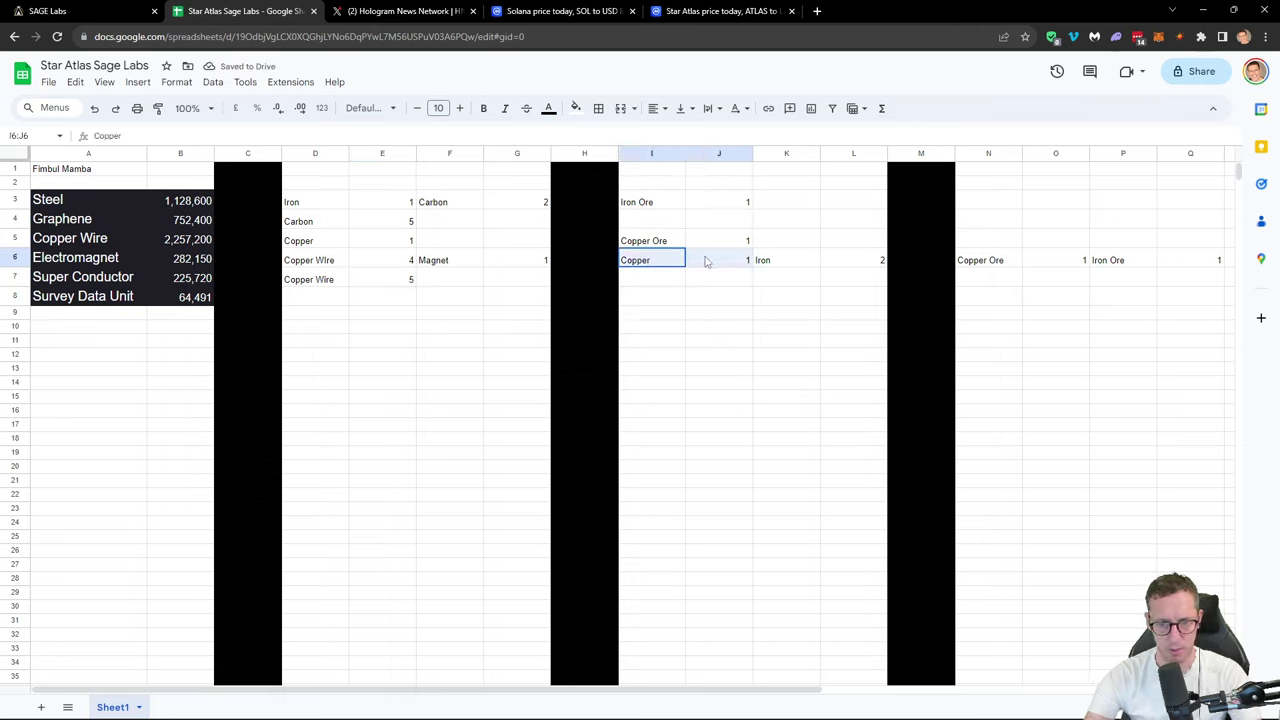
key(ctrl+c)
click(659, 283)
key(ctrl+v)
drag(988, 262, 1051, 266)
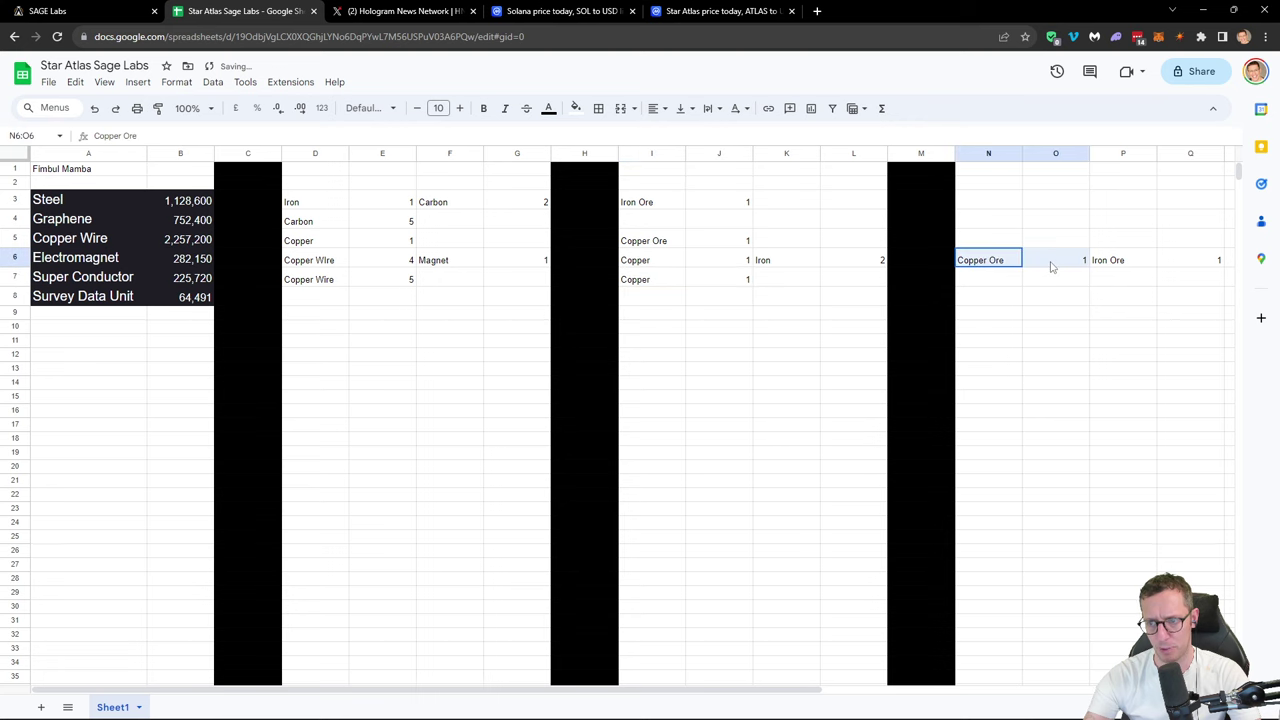
key(ctrl+c)
click(1000, 280)
key(ctrl+v)
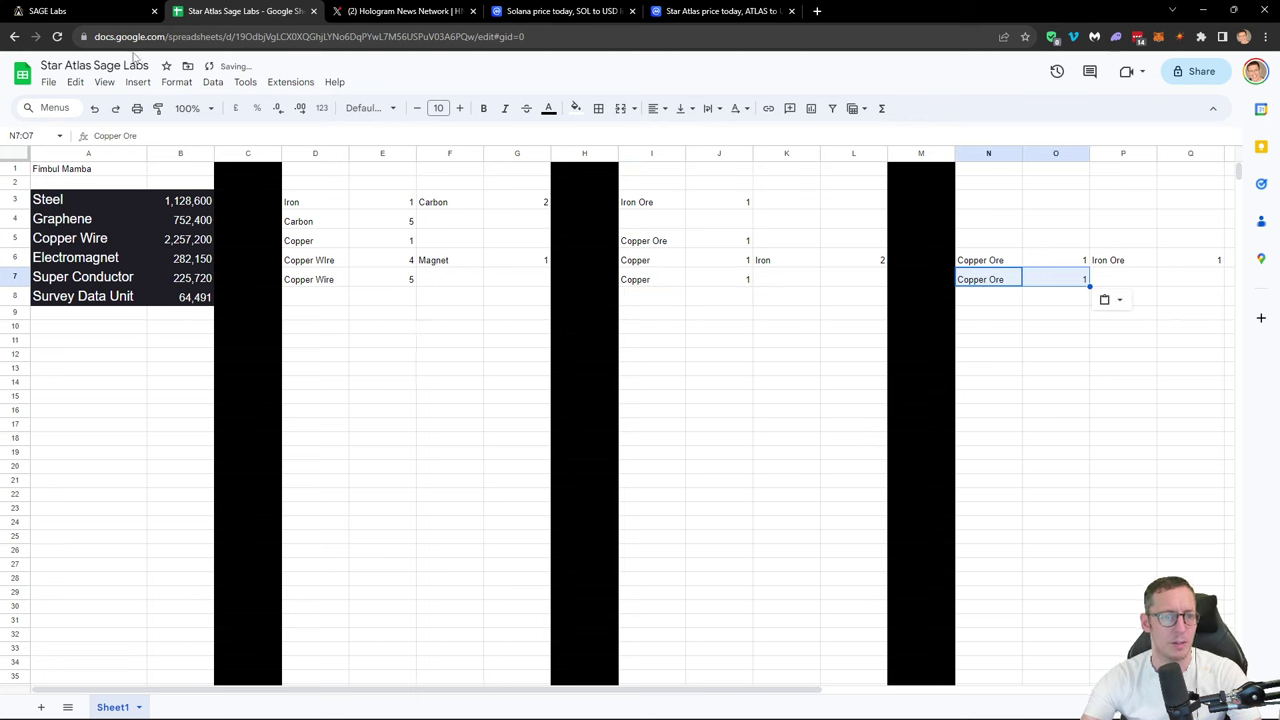
Step: Check the Super Conductor ingredients in SAGE Labs, then look at the Graphene row's components in the spreadsheet
click(85, 17)
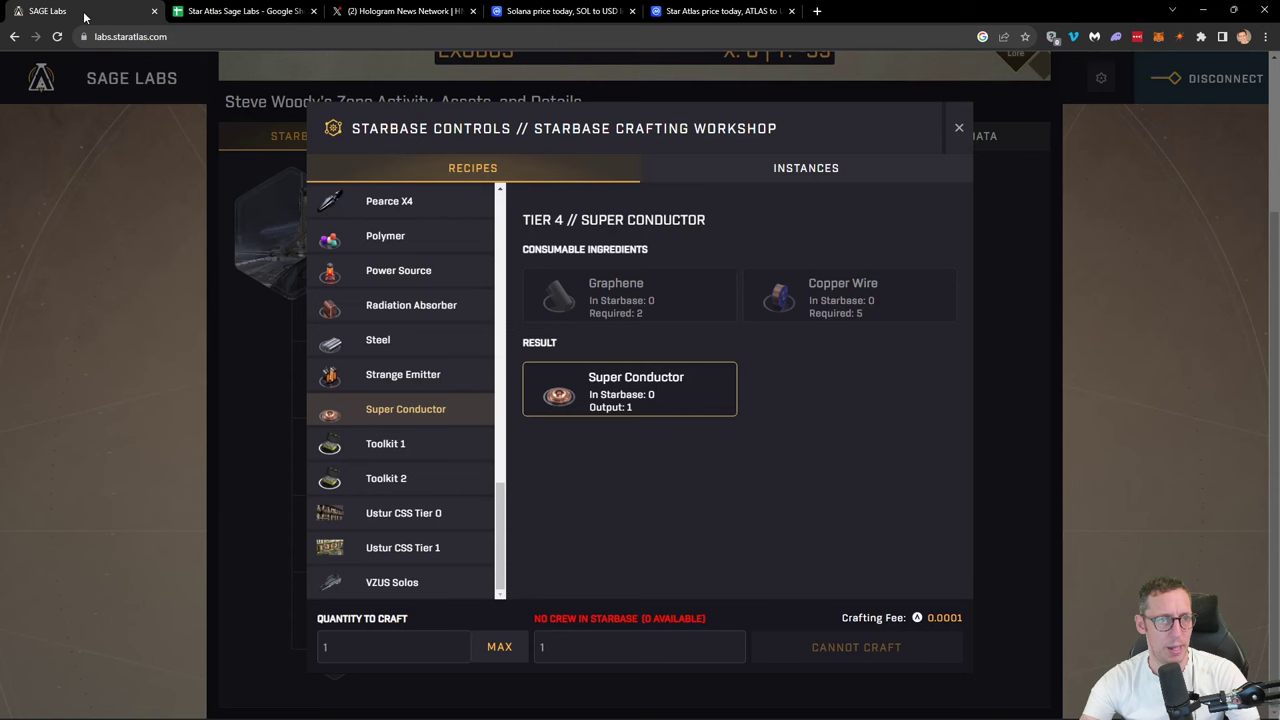
click(240, 11)
click(662, 313)
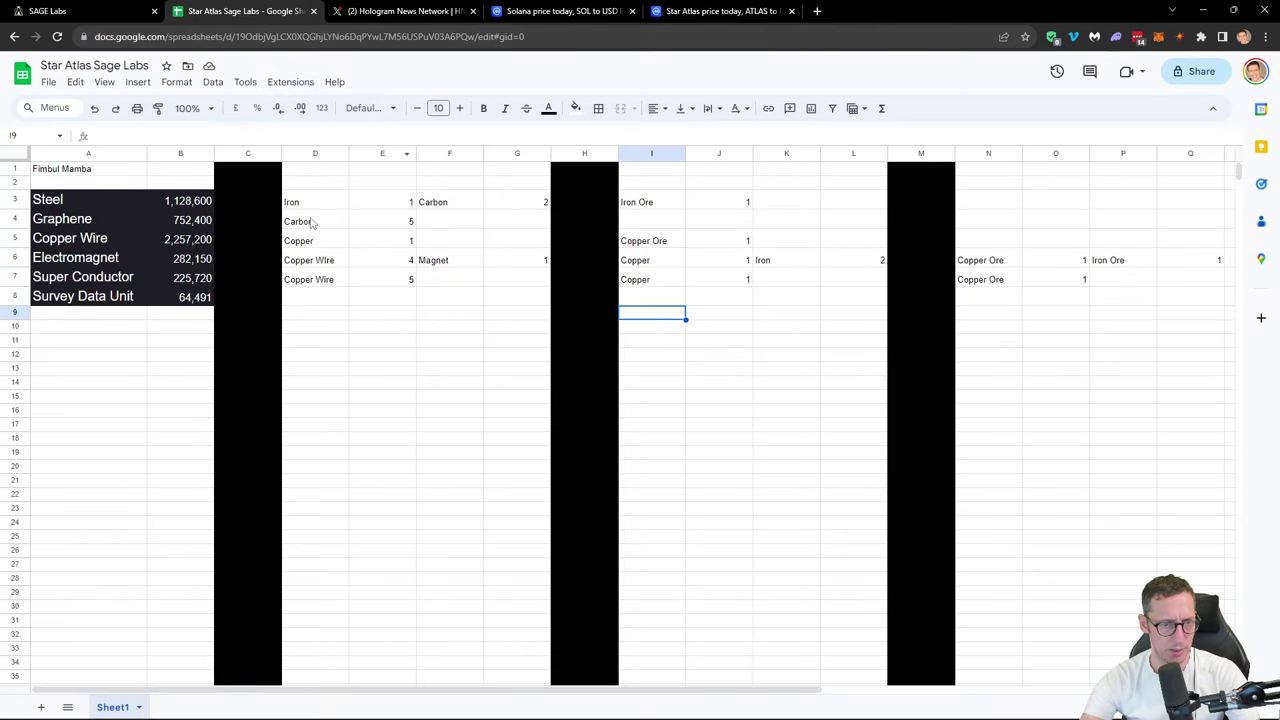
drag(312, 222, 400, 222)
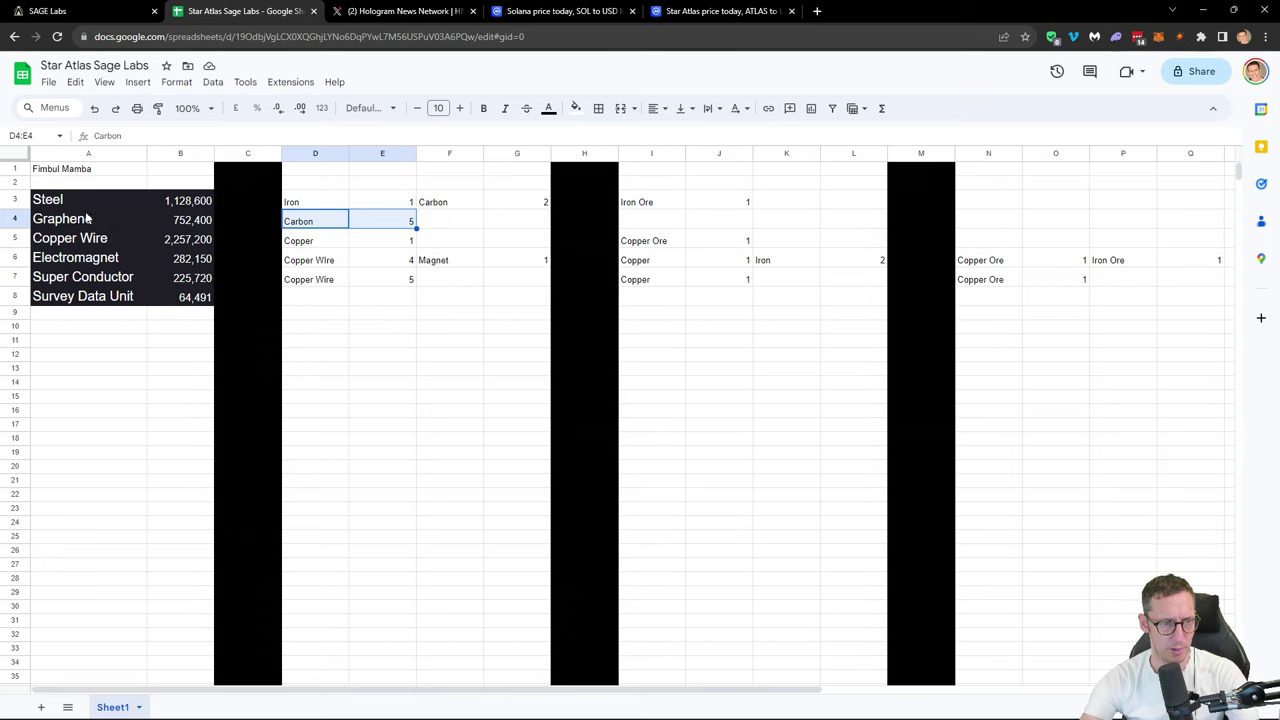
Step: Enter Graphene in F7 with quantity 2 in G7 on the Super Conductor row, checking the amount against the SAGE Labs recipe
click(447, 284)
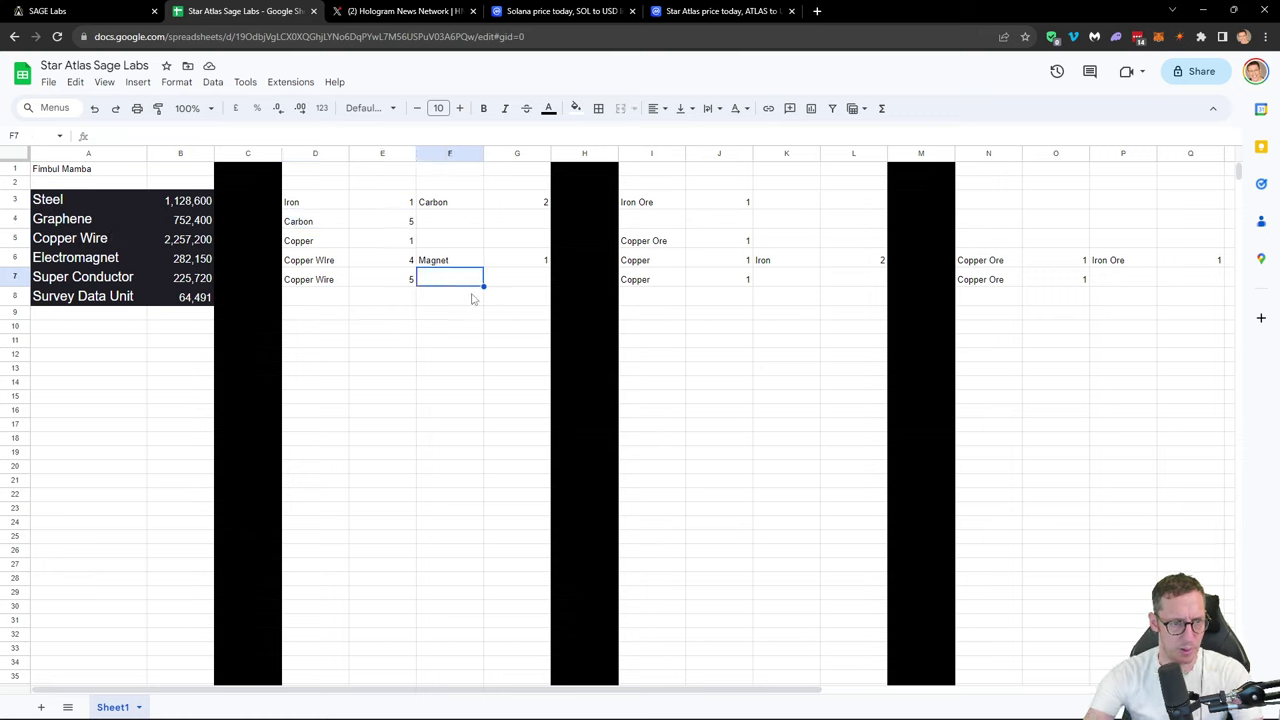
text(Graphene)
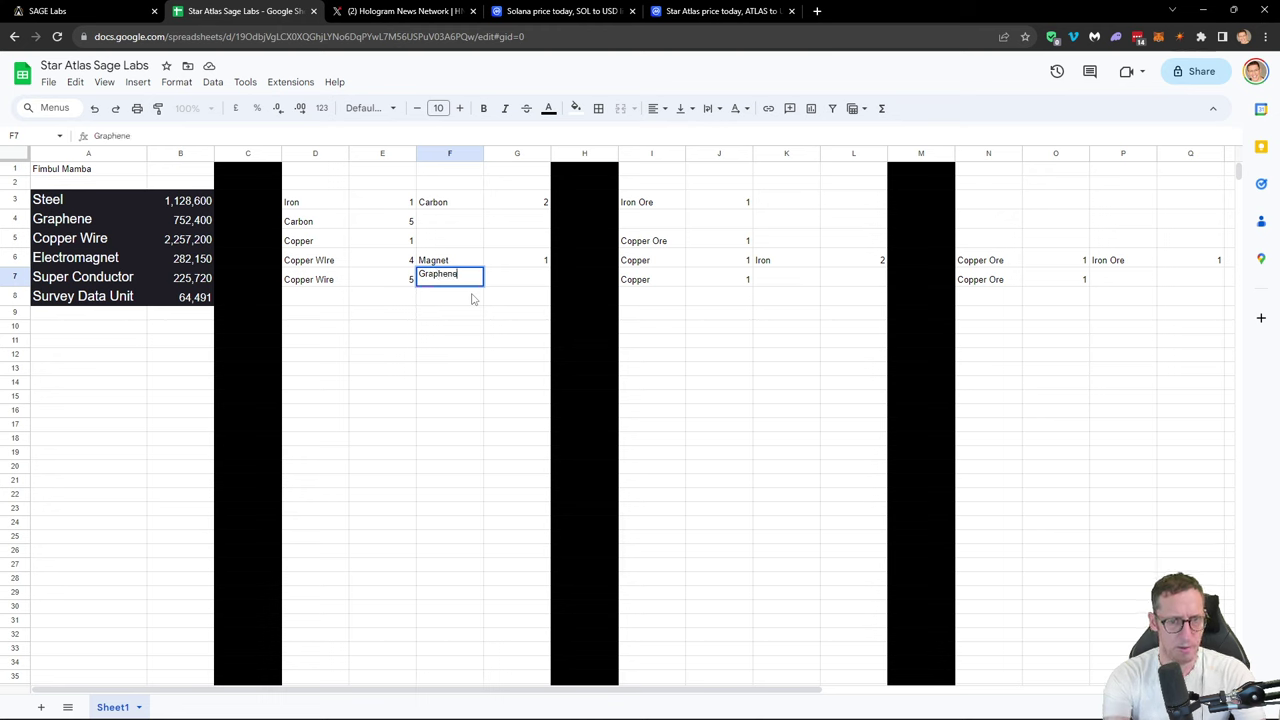
click(120, 12)
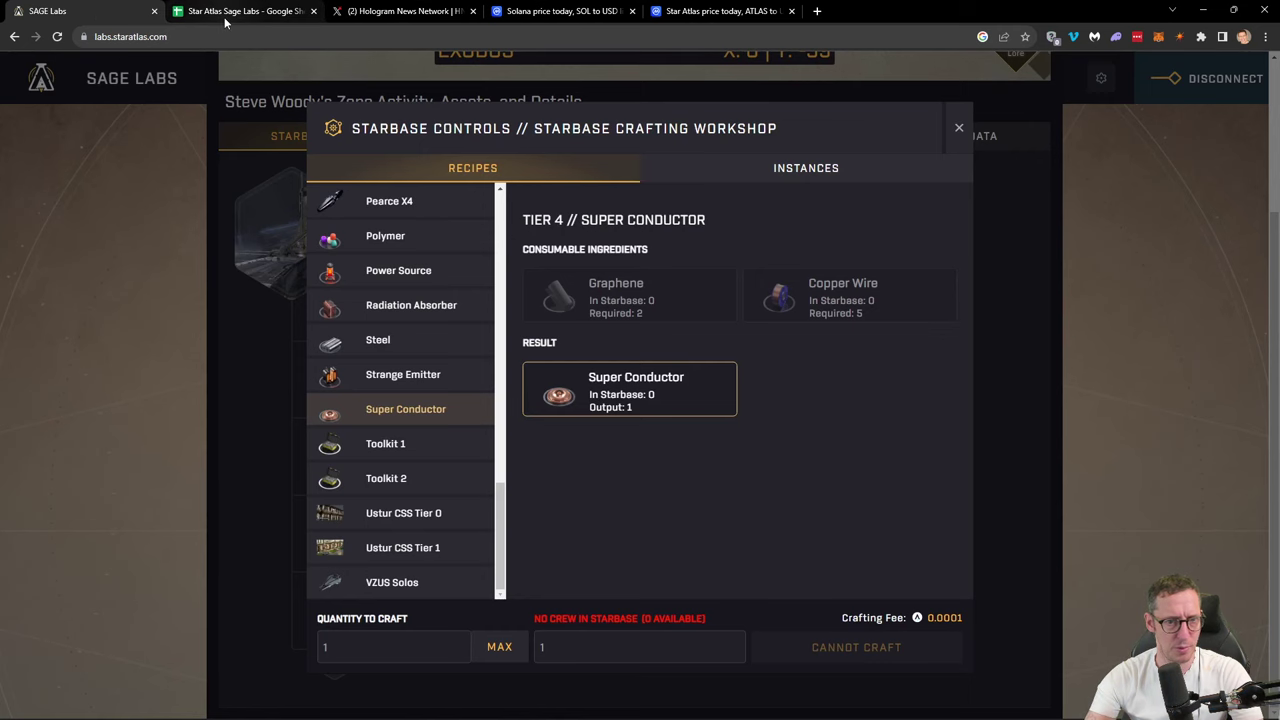
click(240, 11)
key(Return)
click(514, 276)
text(2)
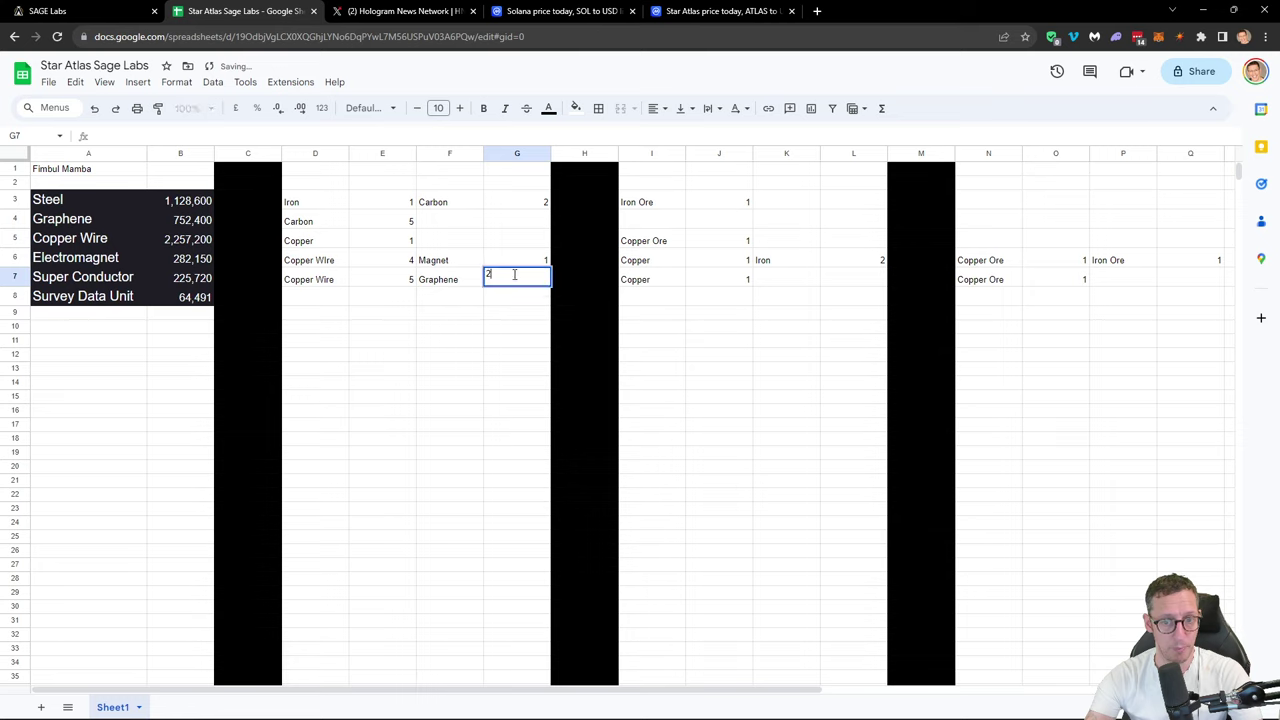
Step: Enter Carbon in K7 with quantity 5 in L7 as the raw material for the Super Conductor's Graphene
click(787, 286)
text(C)
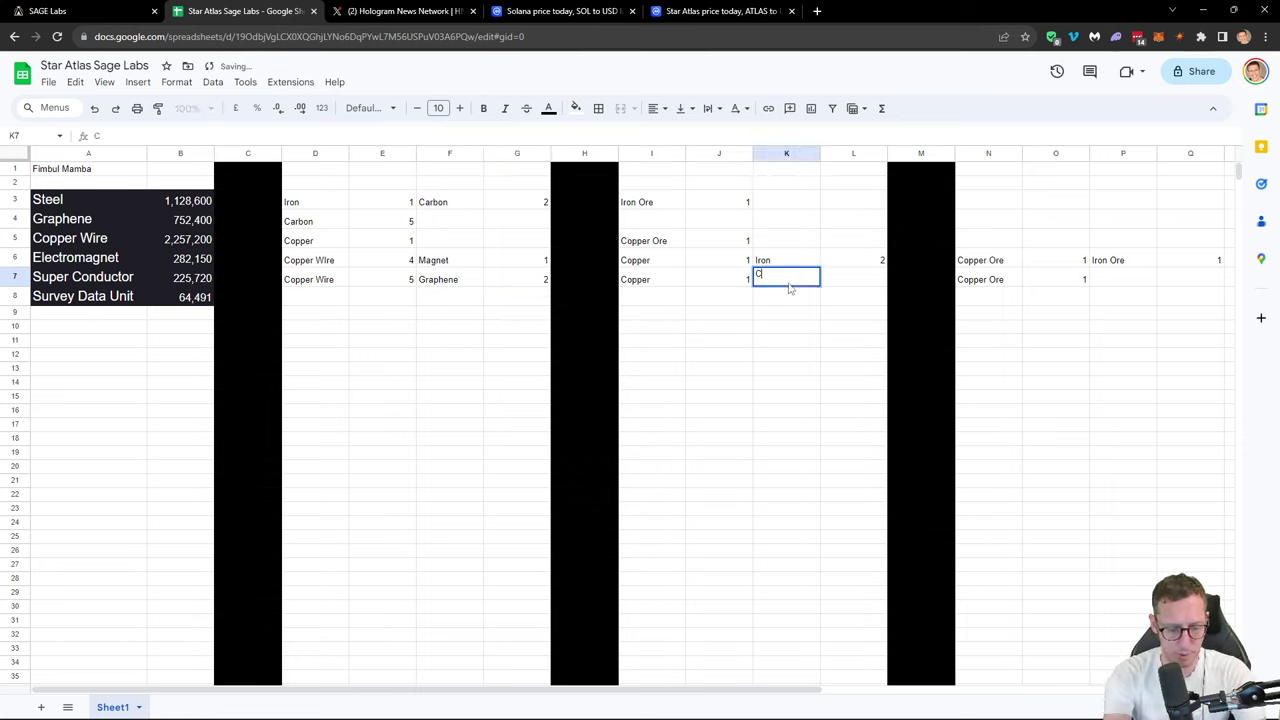
text(arbon)
key(Tab)
text(5)
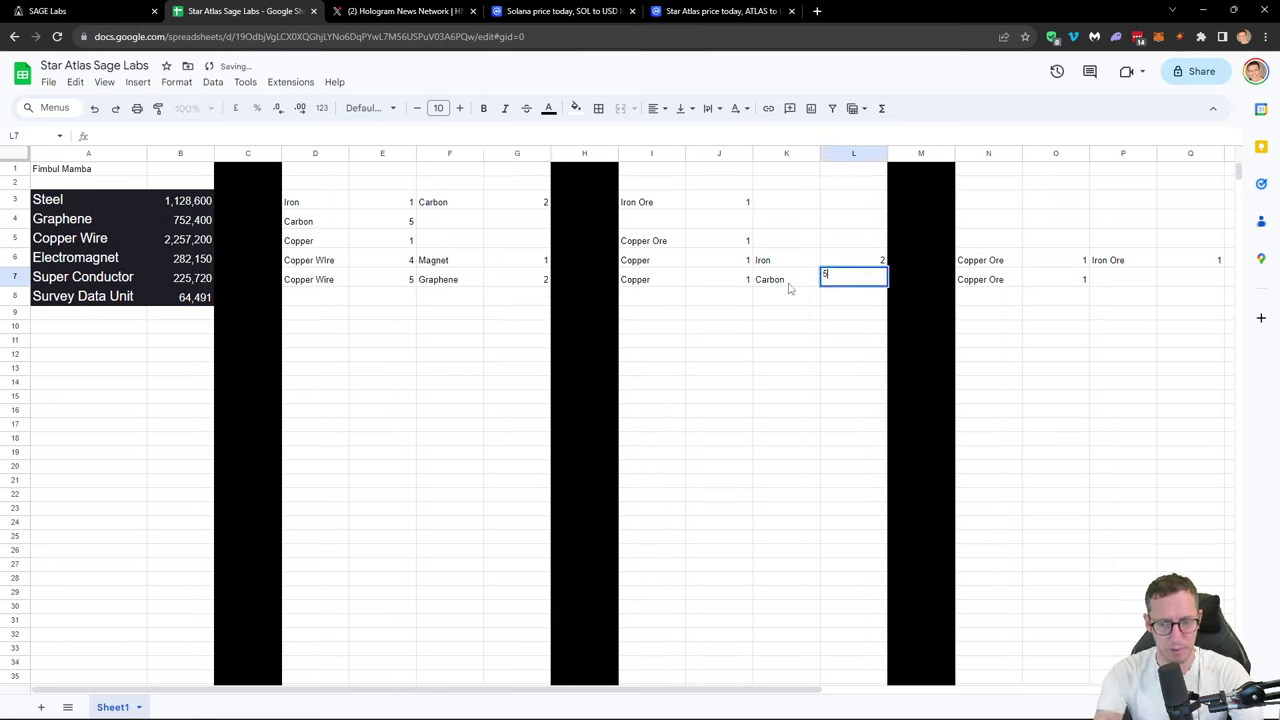
click(813, 330)
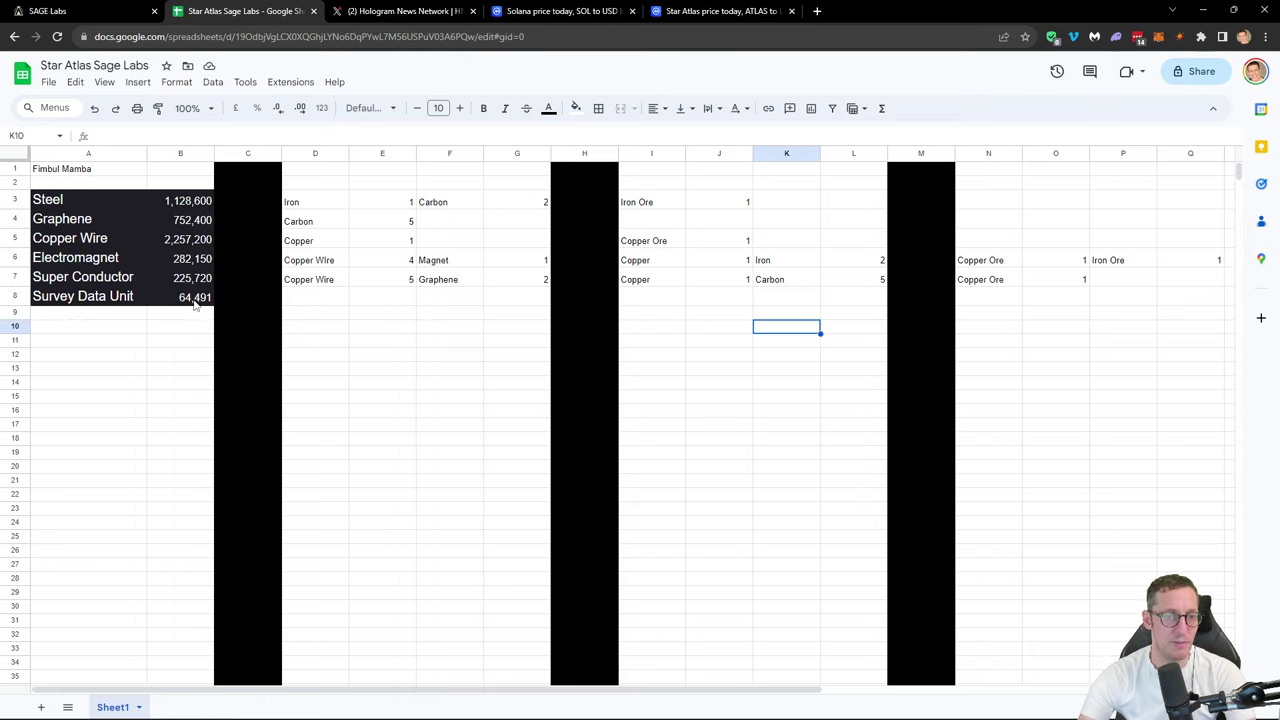
Step: Search the SAGE Labs crafting recipes for Survey Data Unit and close the crafting workshop
click(82, 13)
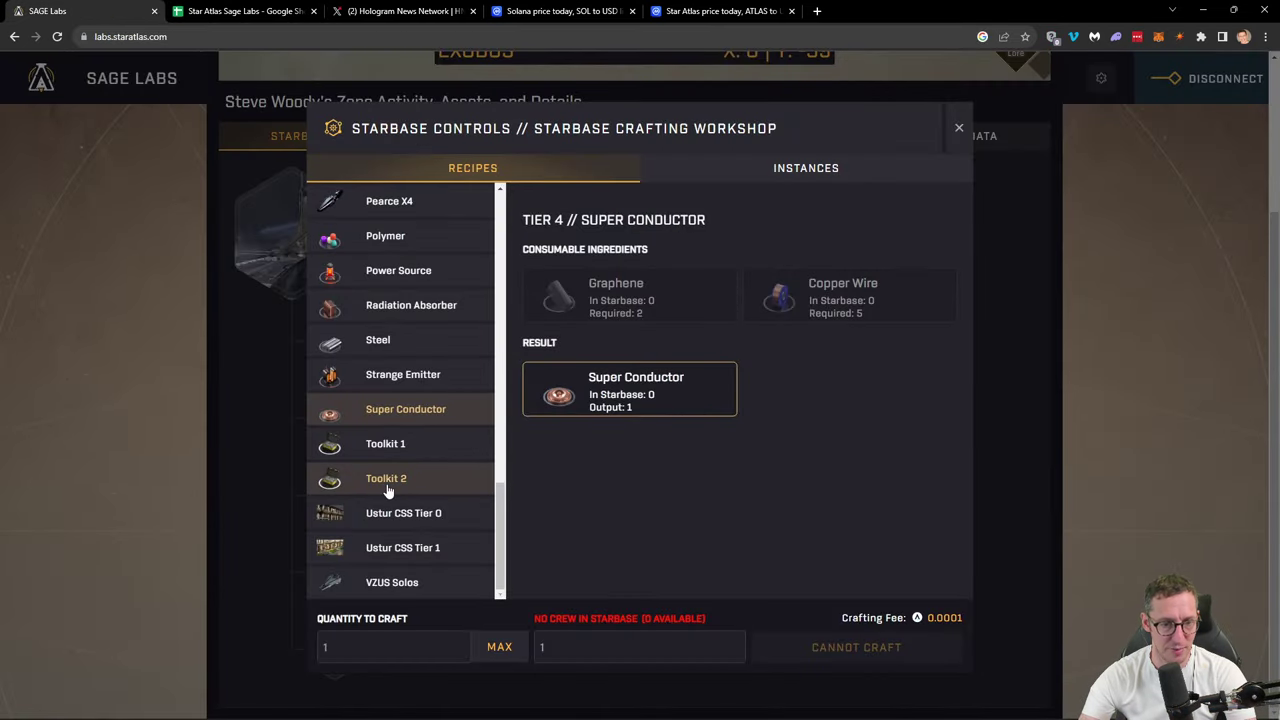
scroll(398, 478, up, 5)
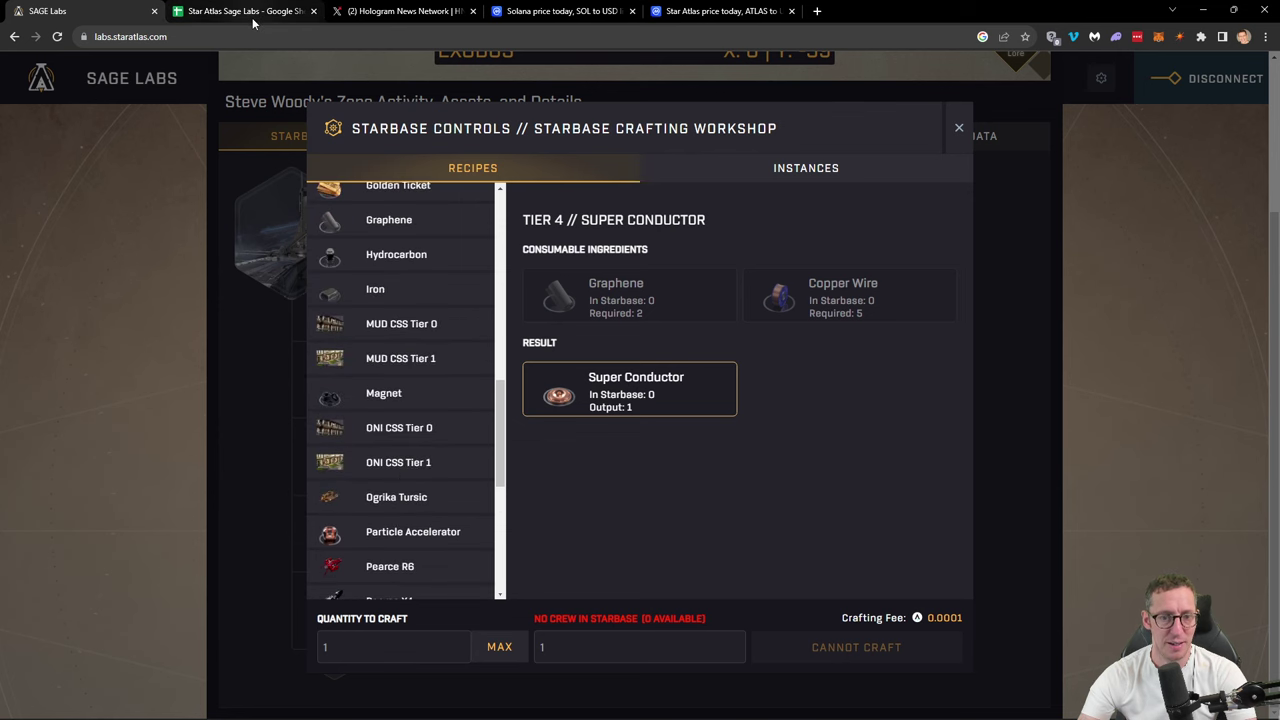
scroll(337, 440, up, 6)
click(958, 128)
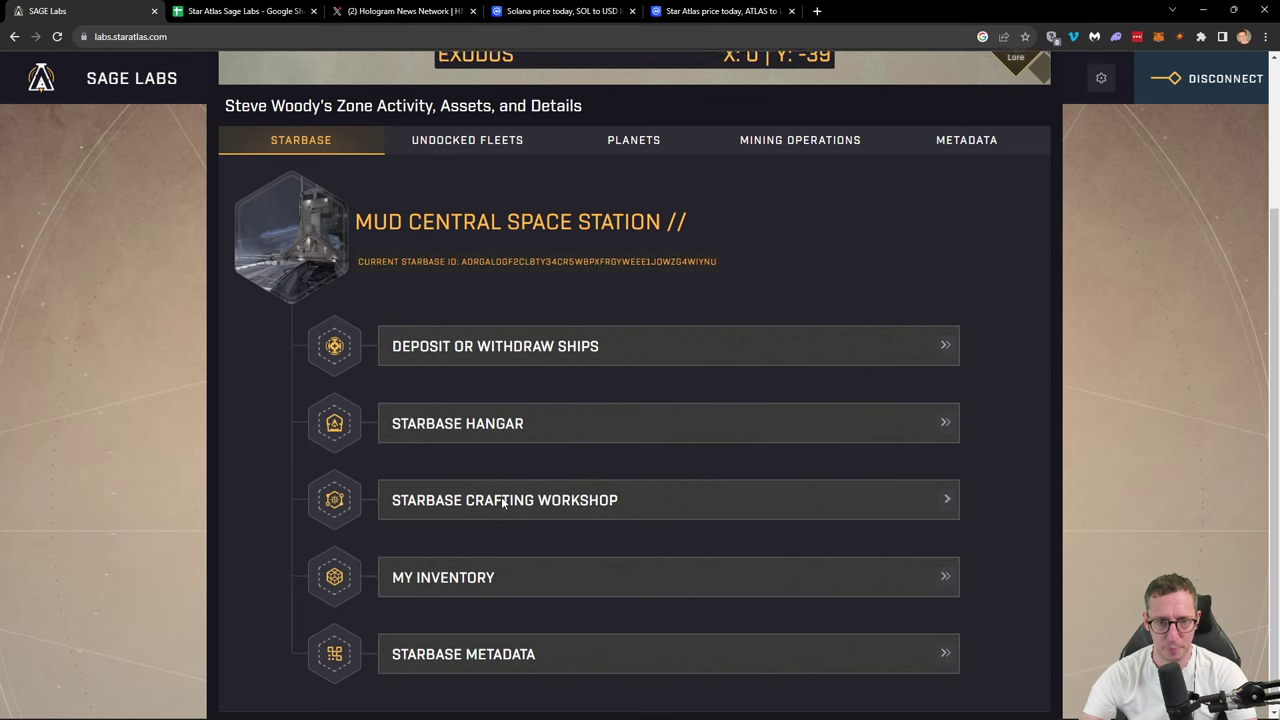
Step: Check the MUD CSS sector for undocked fleets and return to the SAGE Labs dashboard
scroll(500, 400, up, 2)
scroll(487, 386, down, 2)
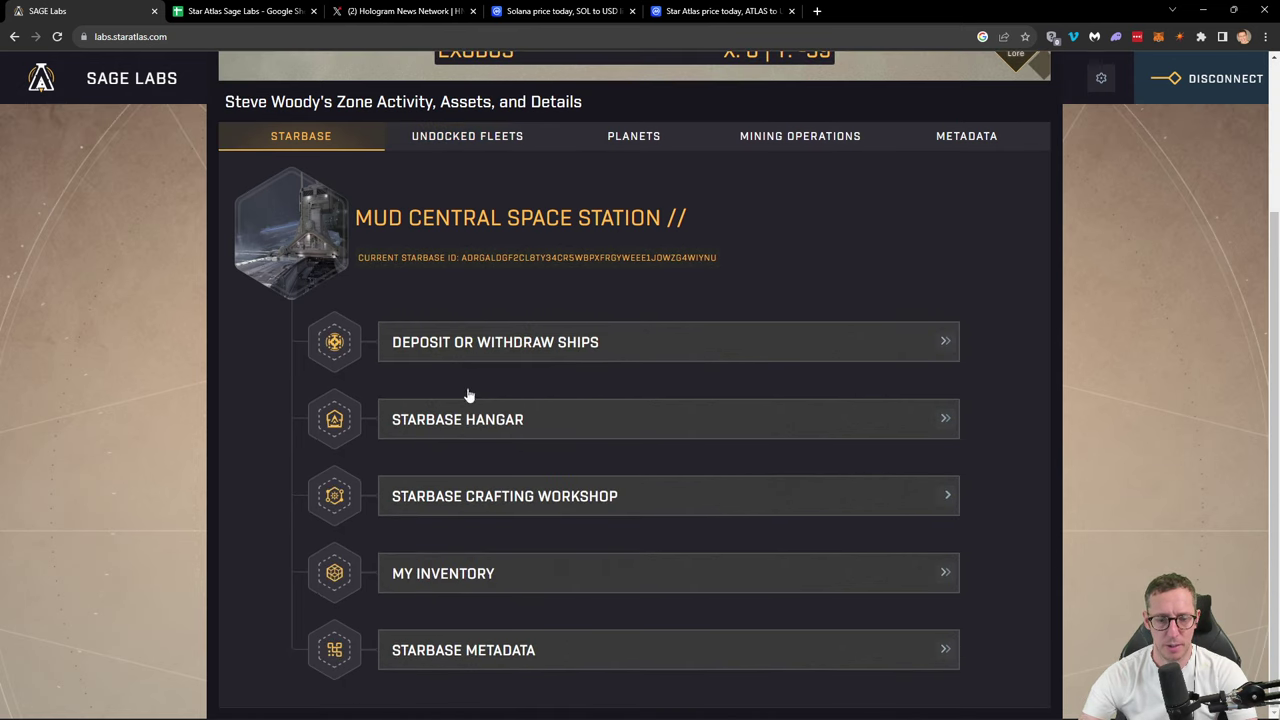
click(440, 138)
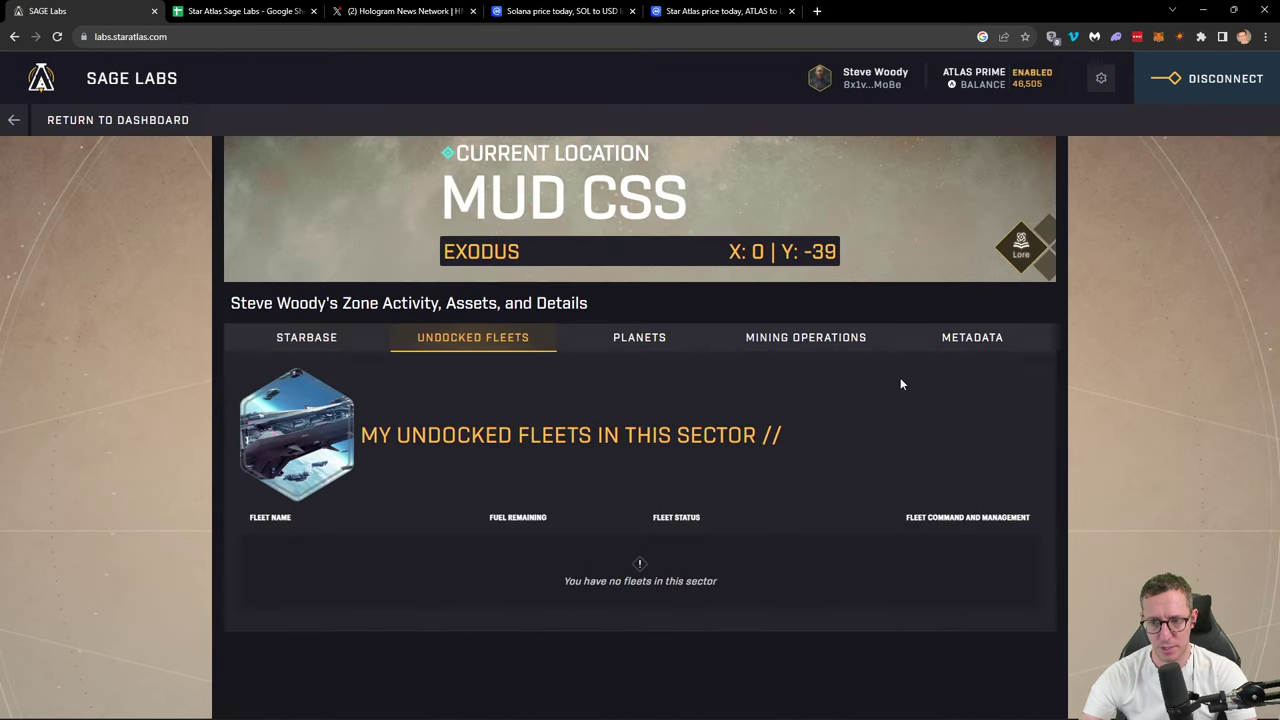
click(14, 120)
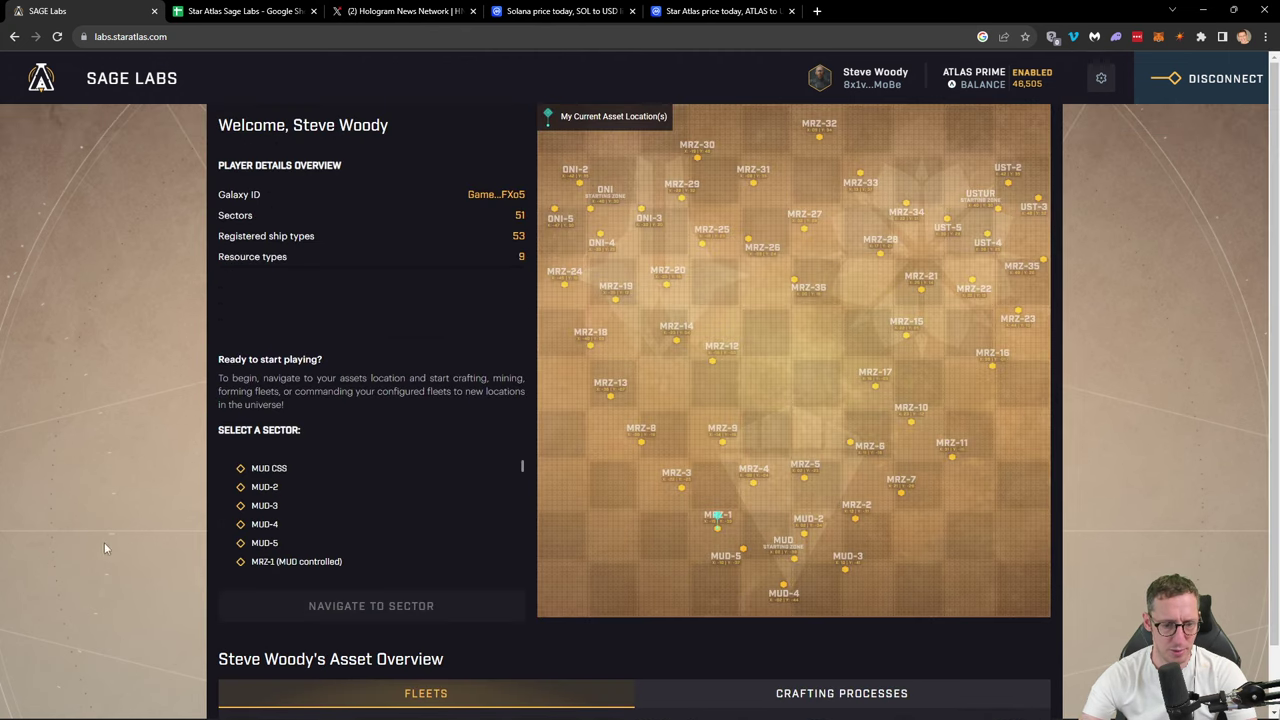
Step: Choose the MRZ-1 (MUD controlled) sector from the sector list and navigate to it
scroll(290, 520, down, 5)
scroll(263, 531, down, 2)
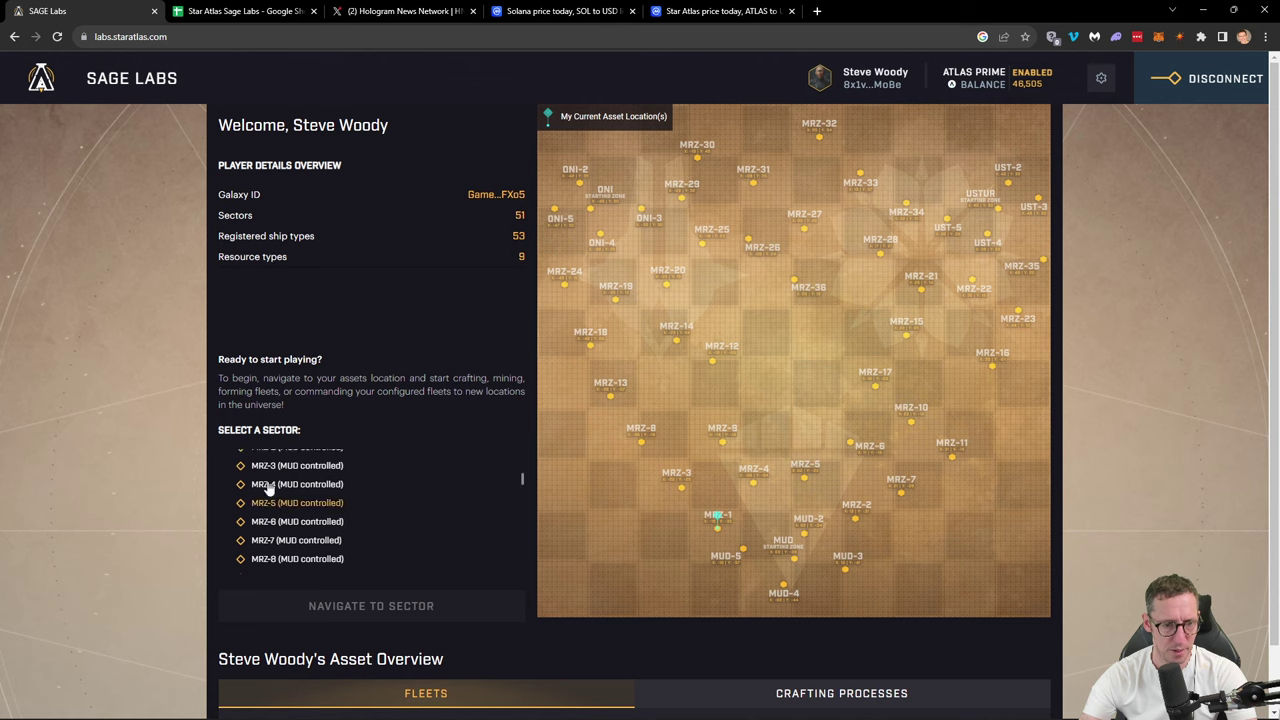
scroll(263, 540, up, 6)
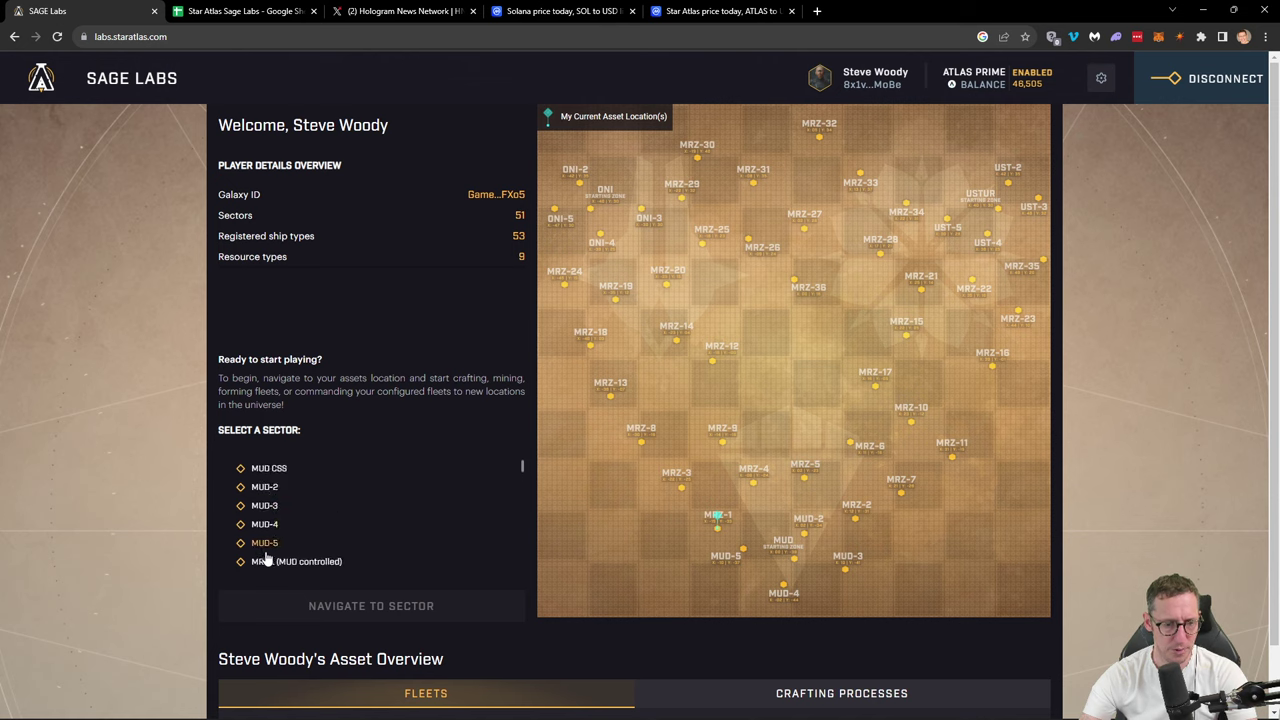
click(262, 562)
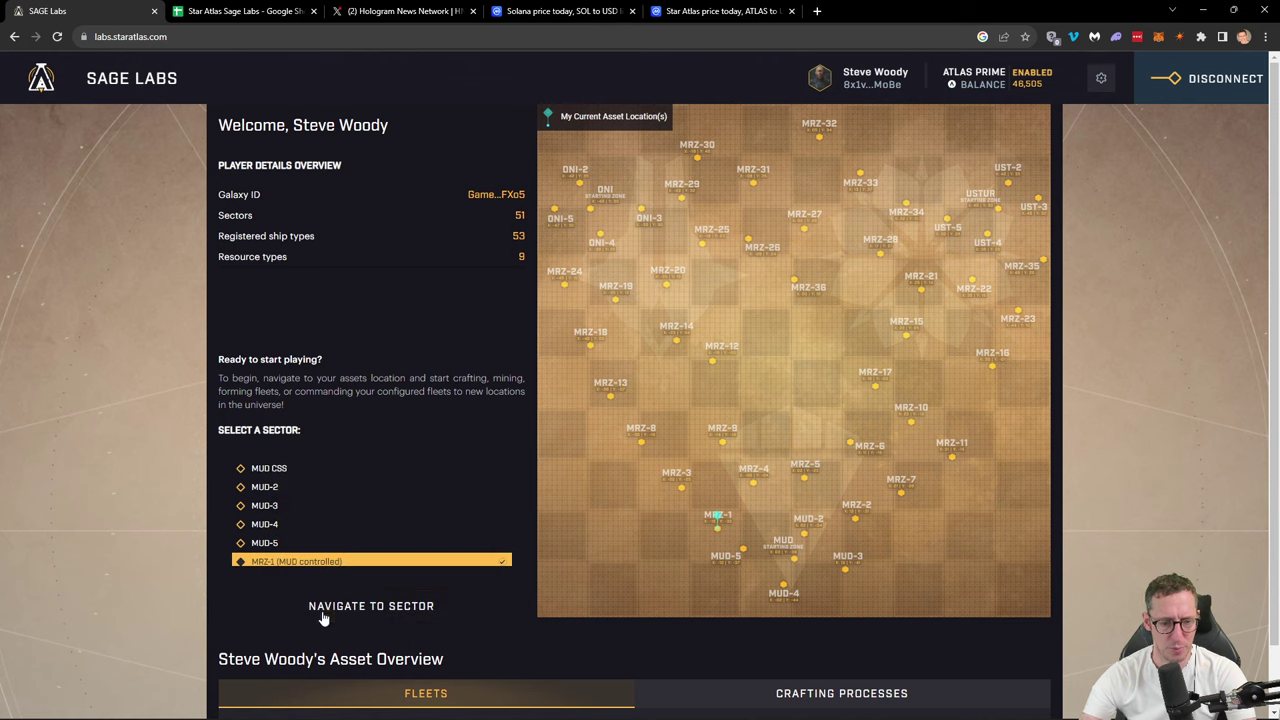
click(323, 612)
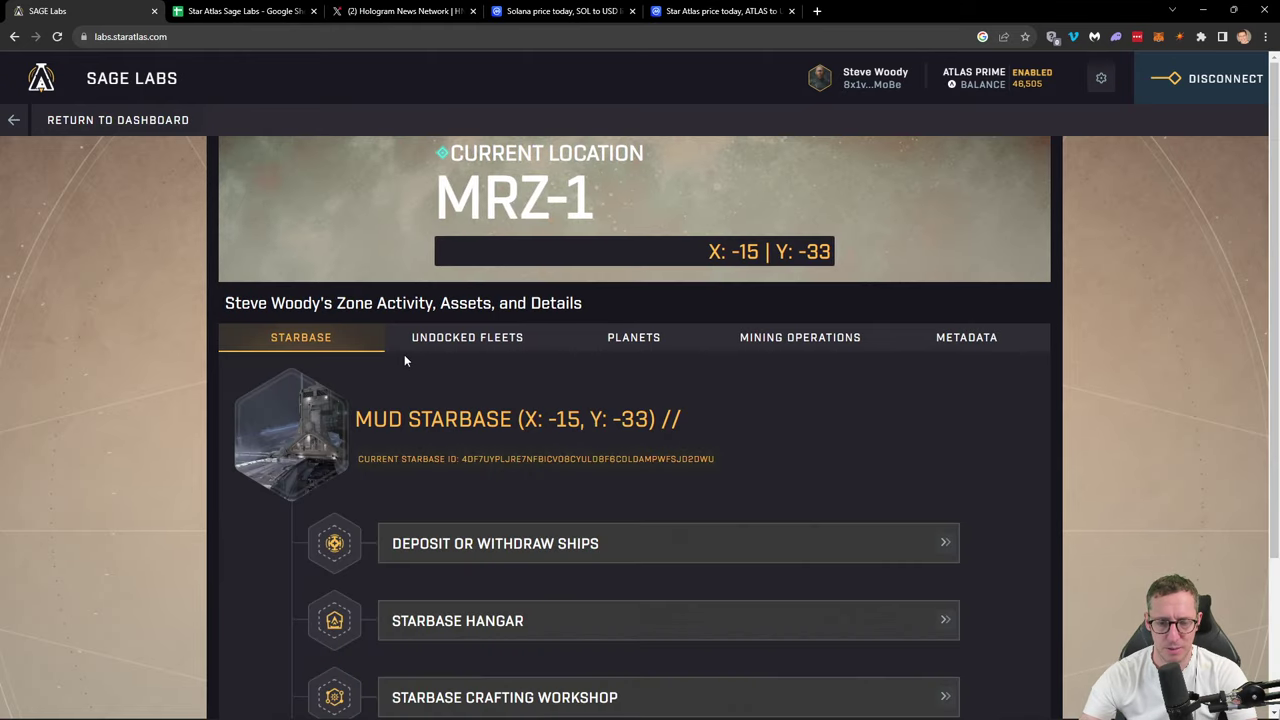
Step: Look up the sector scan requirements for Survey Data Units of the undocked Noobs In Space fleet
click(453, 345)
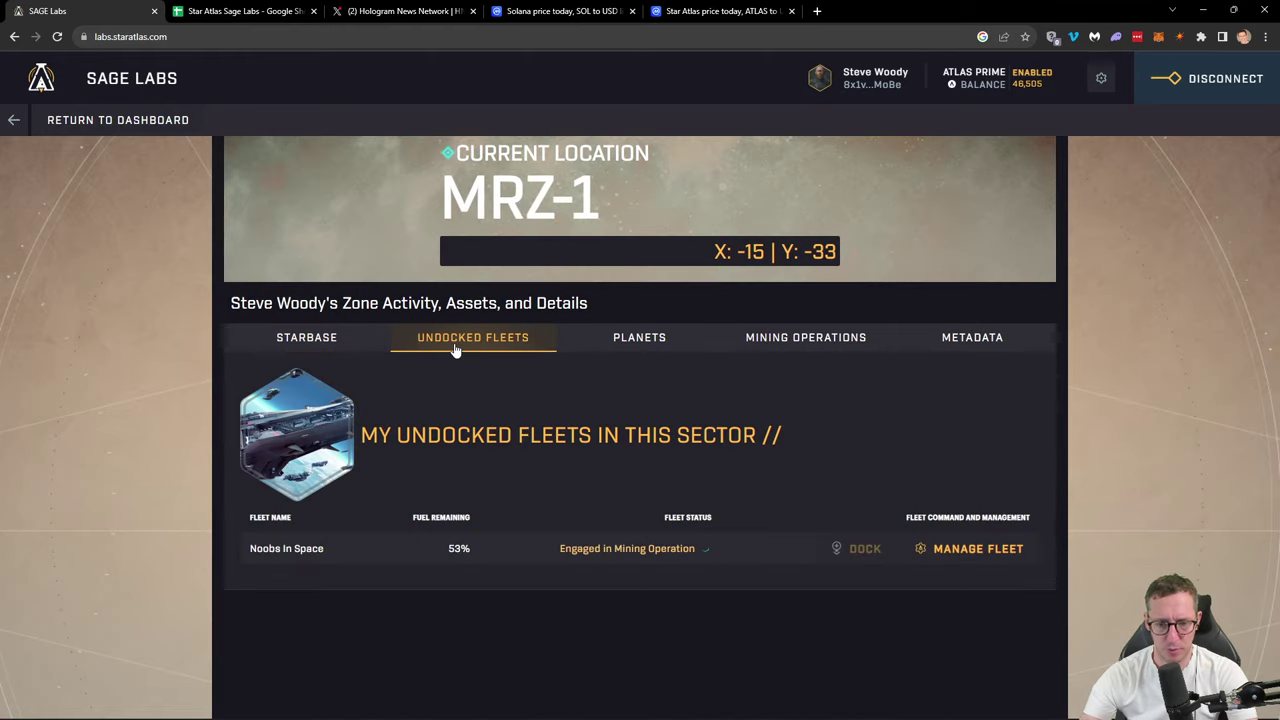
click(950, 556)
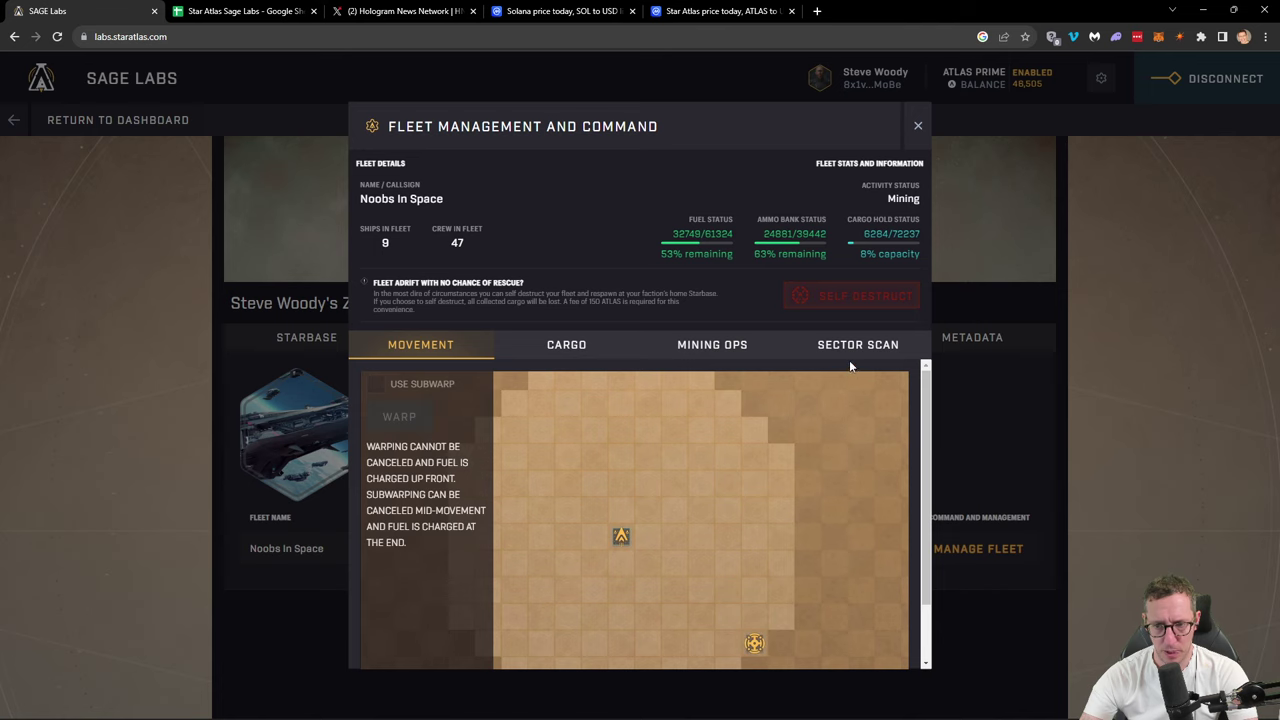
click(853, 348)
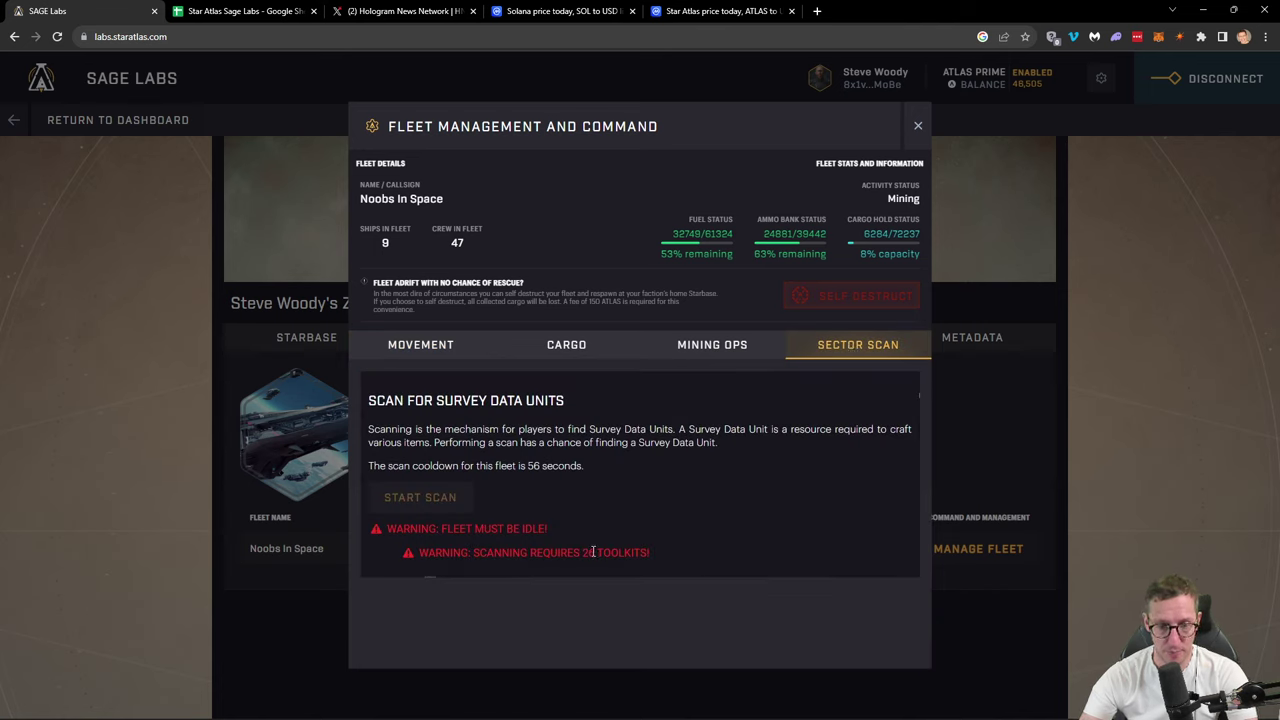
Step: Return to the spreadsheet and enter Toolkit (*) in D8 with quantity 26 in E8 on the Survey Data Unit row
click(240, 15)
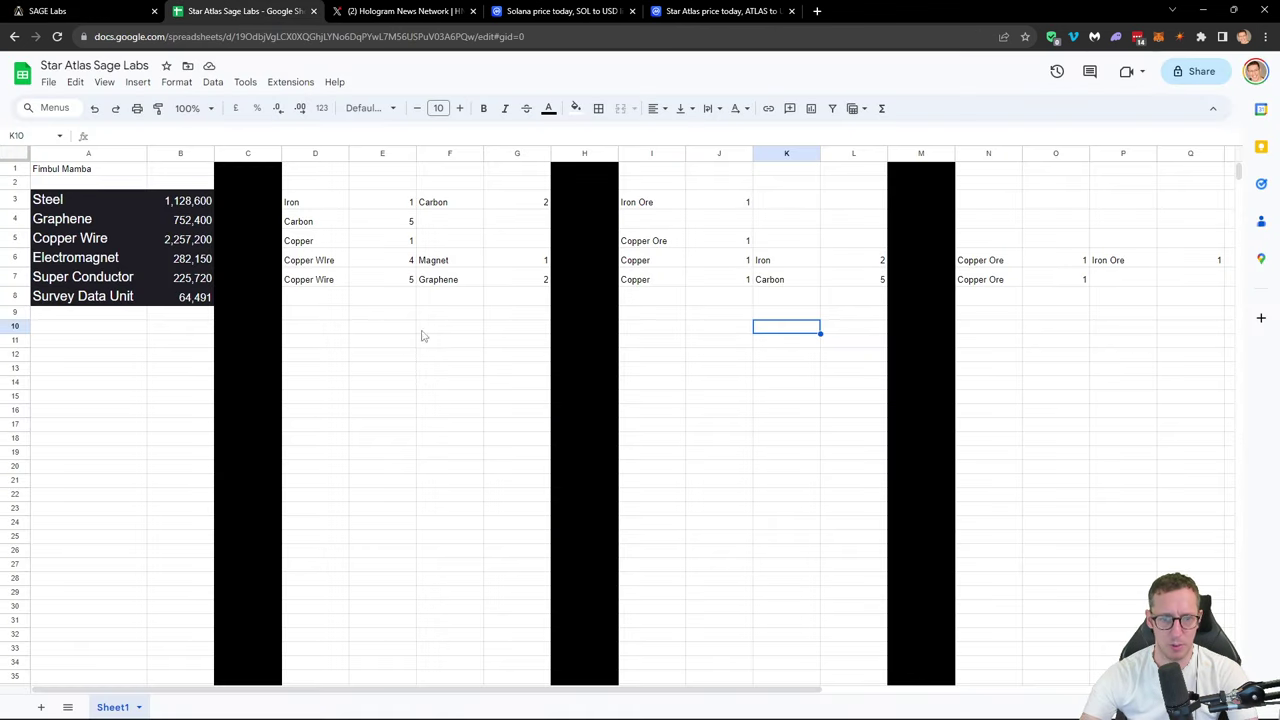
click(320, 300)
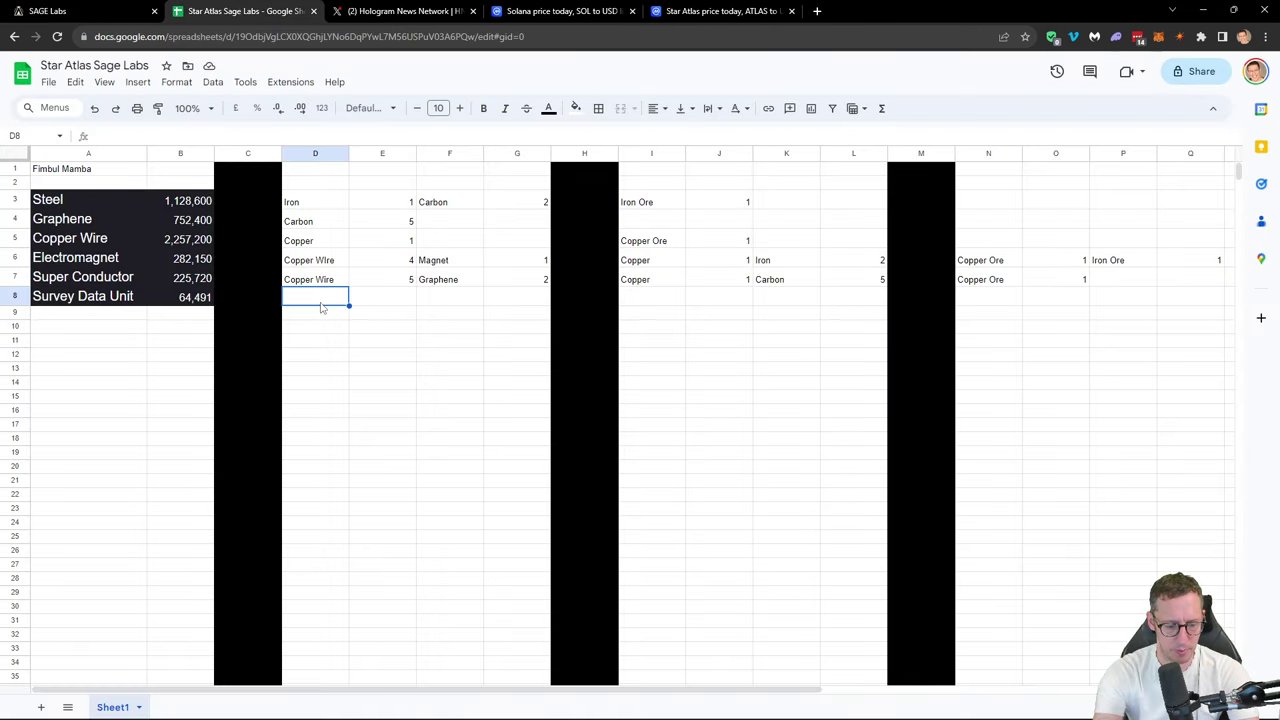
text(Toolkit (*)
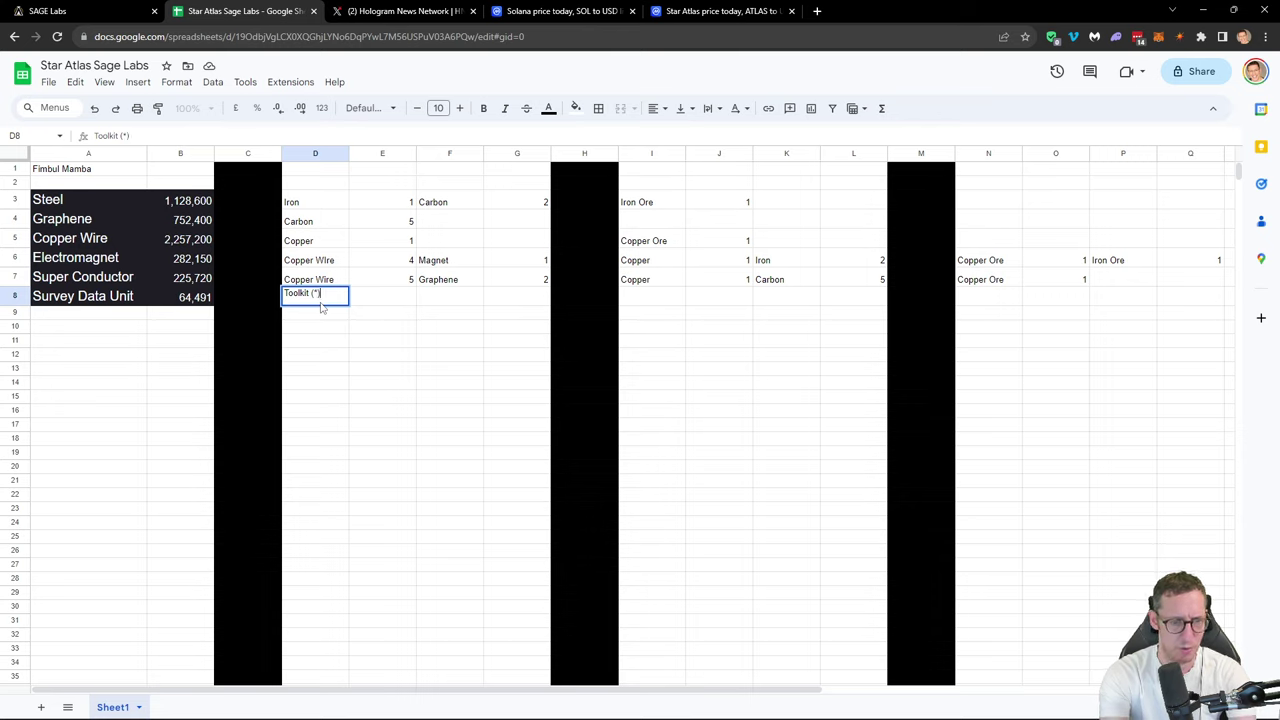
key(Tab)
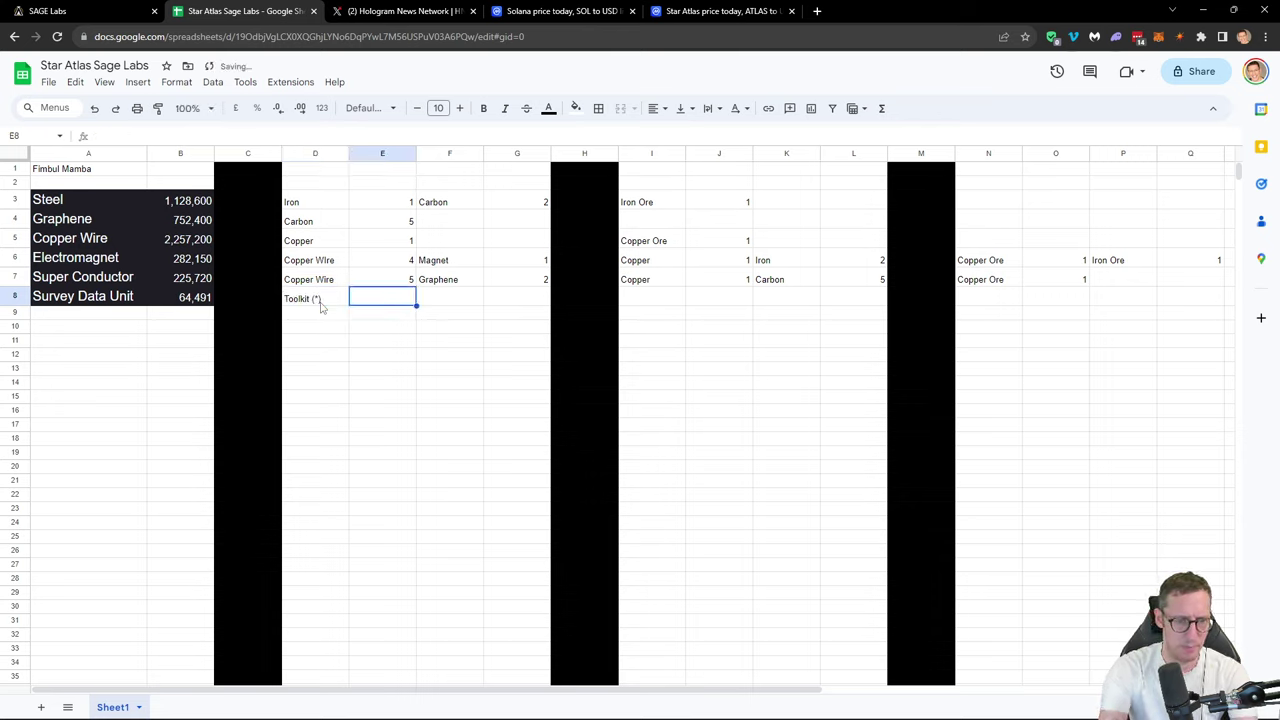
text(26)
key(Return)
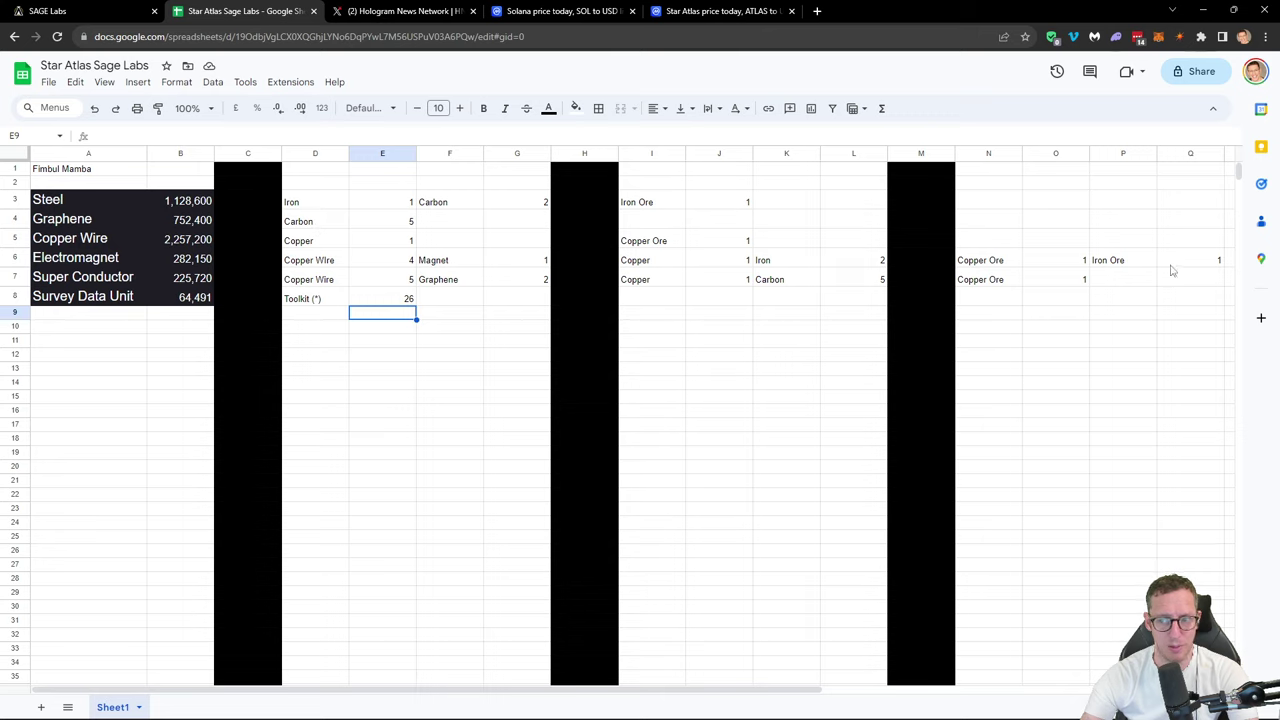
Step: Look at the current Solana and Star Atlas prices on their CoinMarketCap pages
click(95, 352)
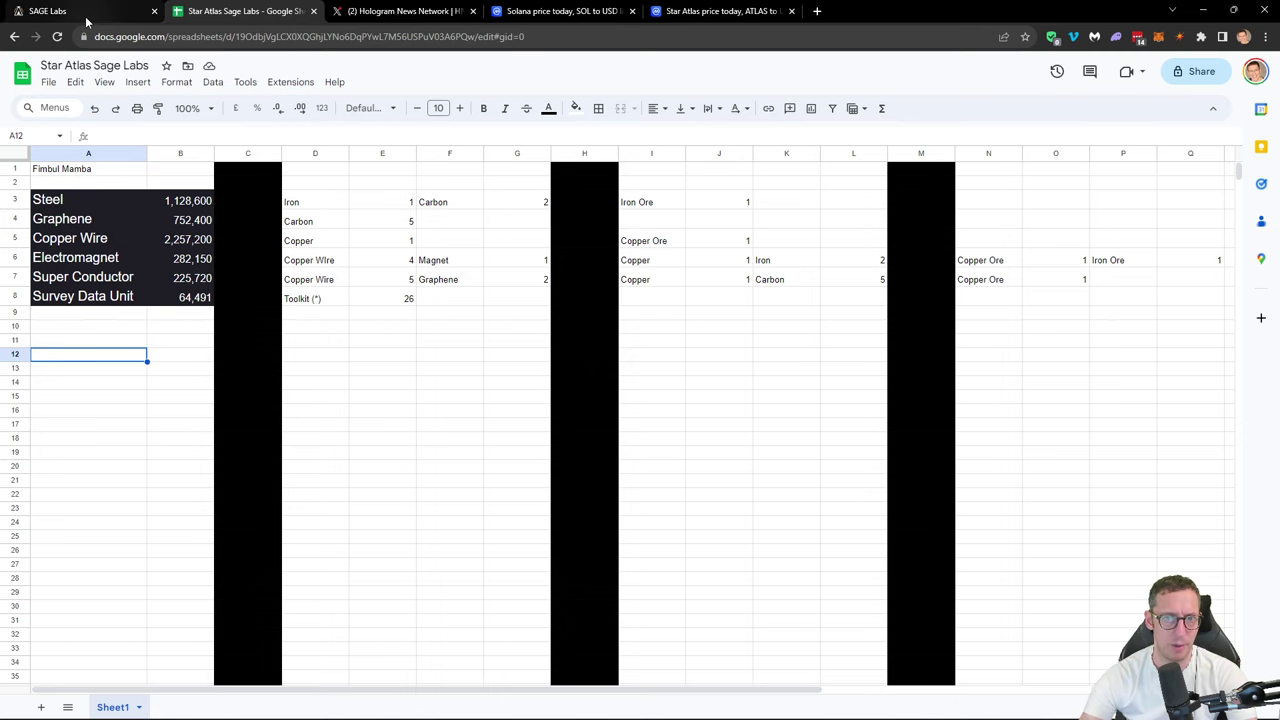
click(553, 14)
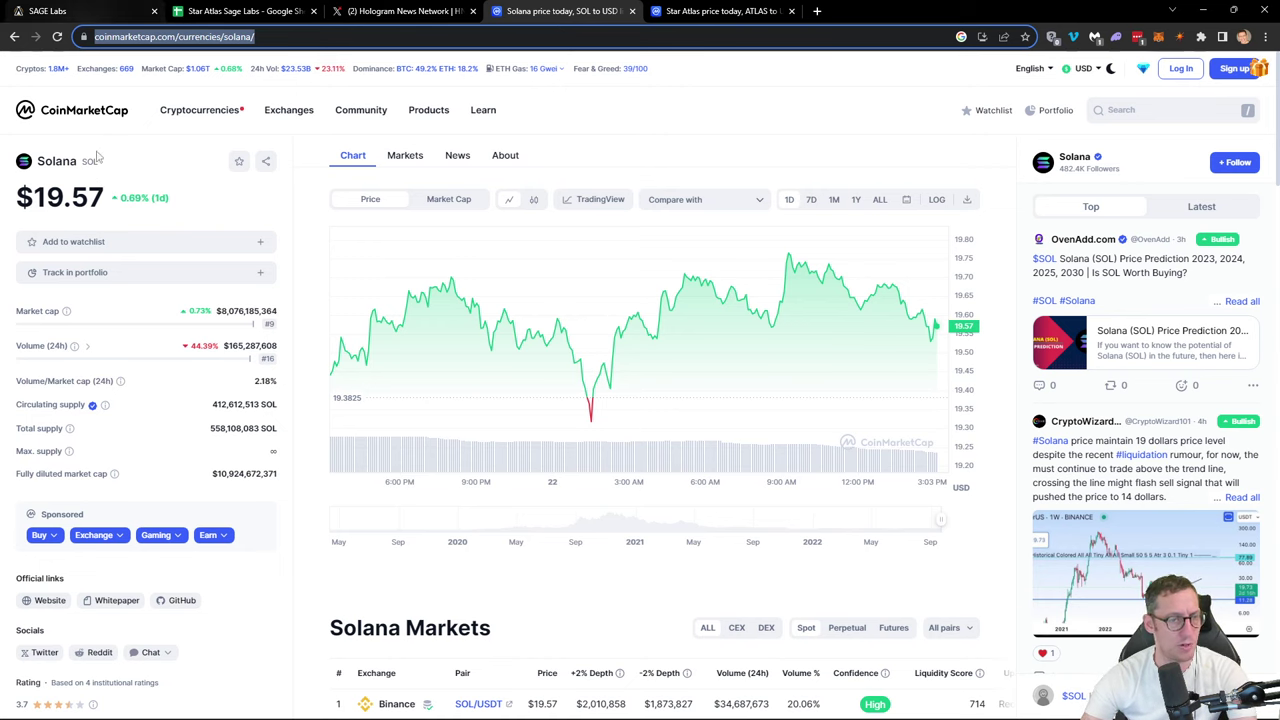
click(720, 11)
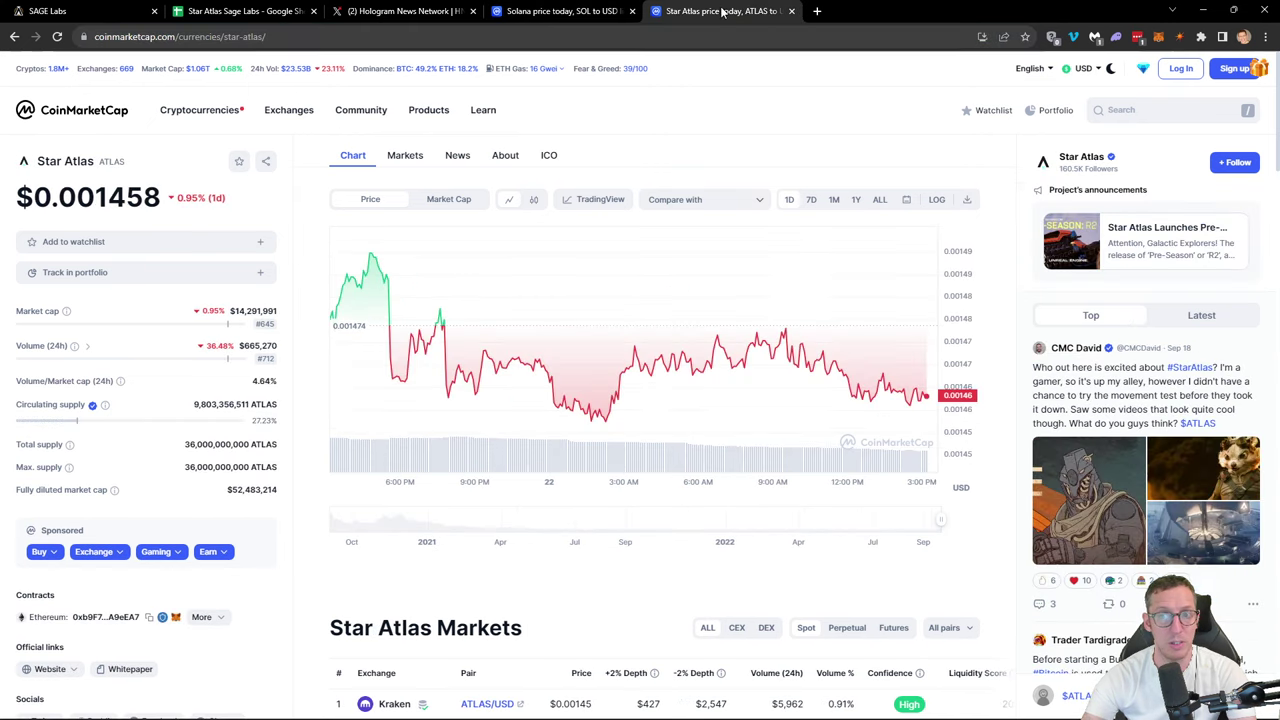
Step: Close the fleet management window in SAGE Labs, view the ATLAS exchange rate in the settings, and switch ATLAS Prime off and back on
click(100, 11)
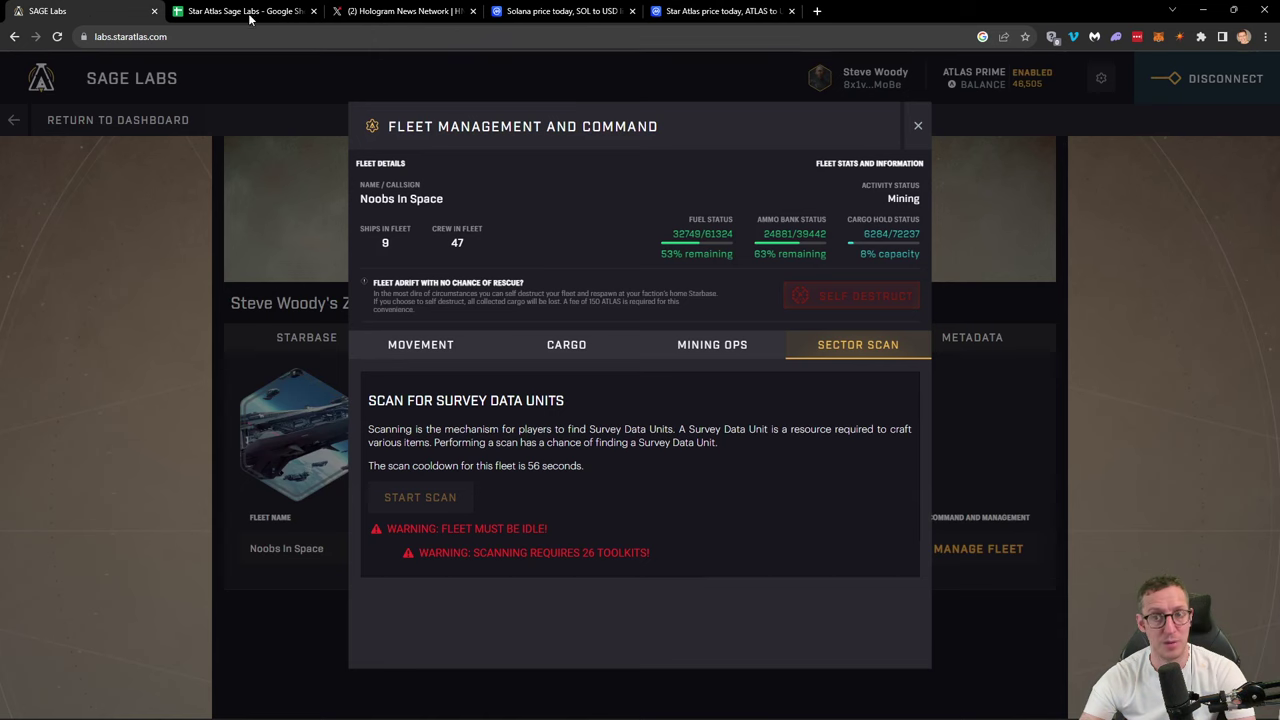
click(919, 127)
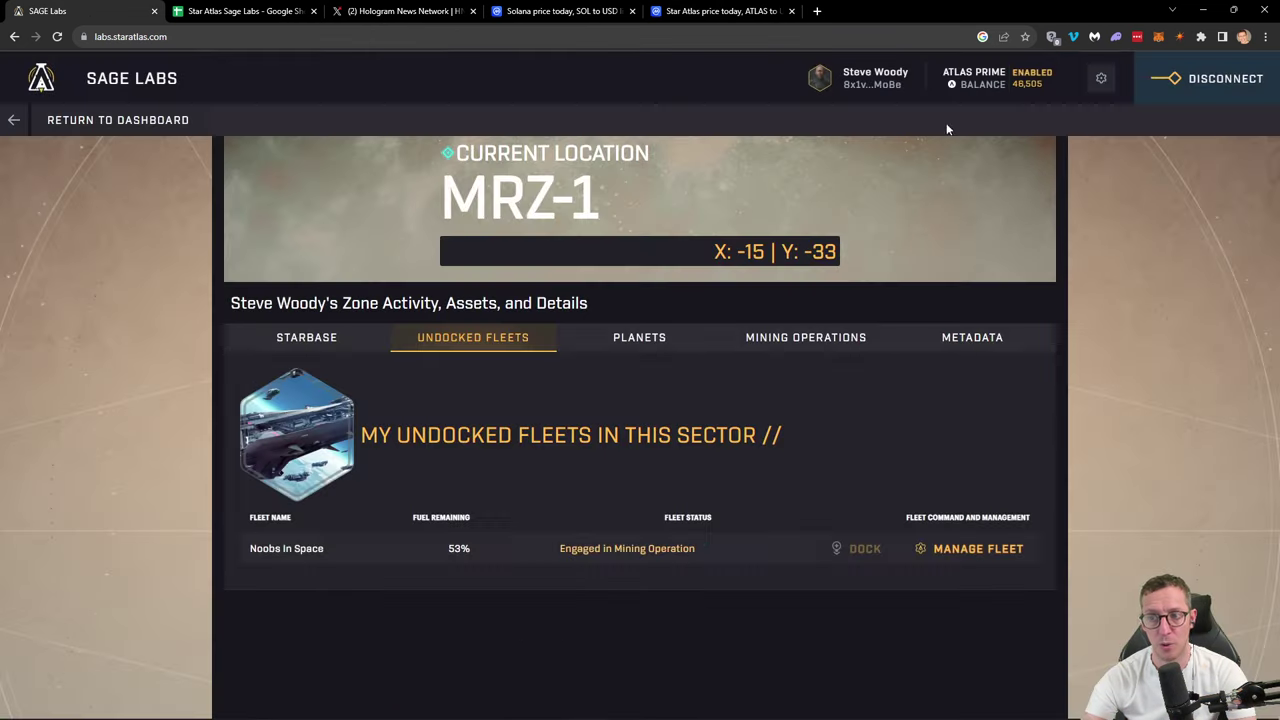
click(1101, 78)
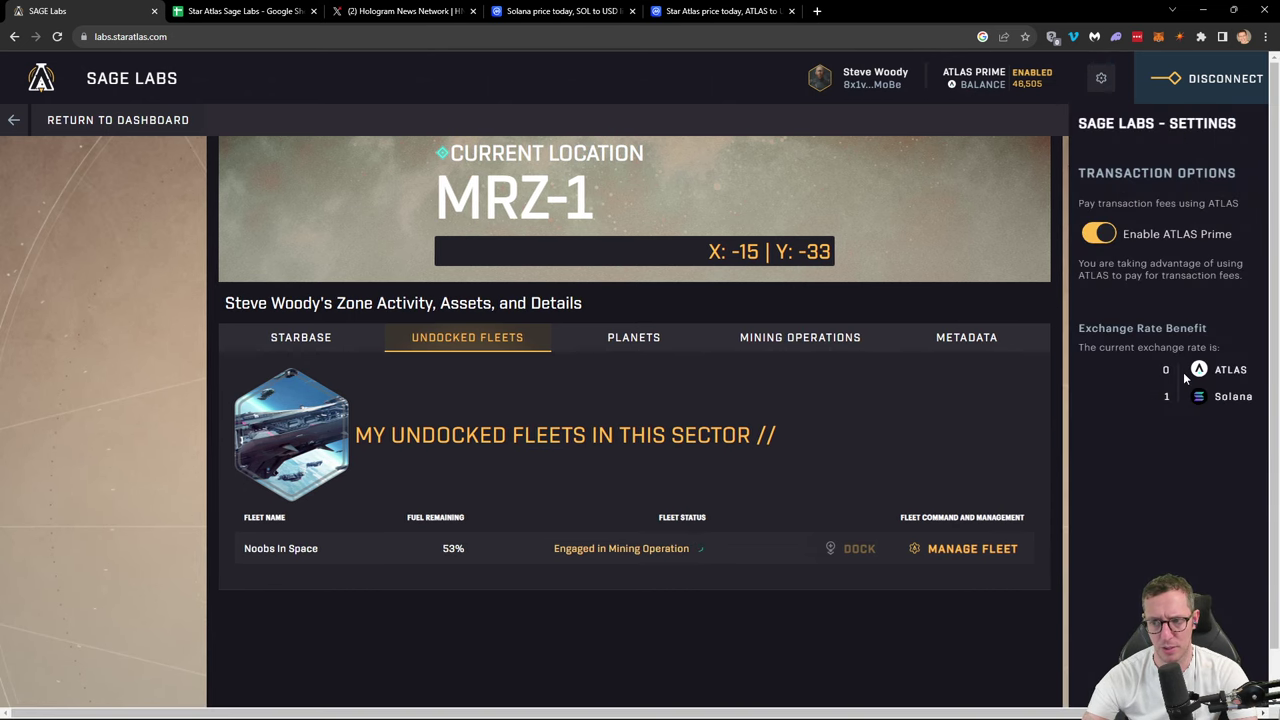
click(1098, 236)
click(1098, 236)
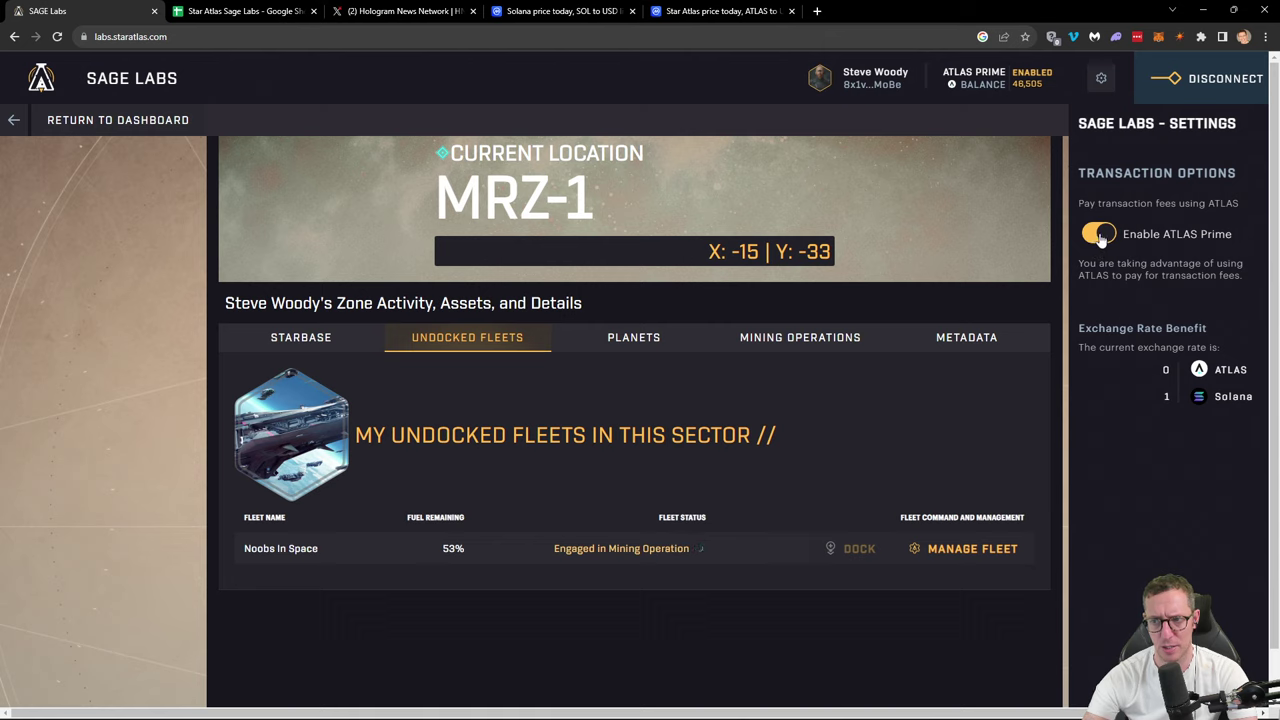
Step: Turn the ATLAS Prime transaction-fee option off and on again in the SAGE Labs settings
click(1093, 234)
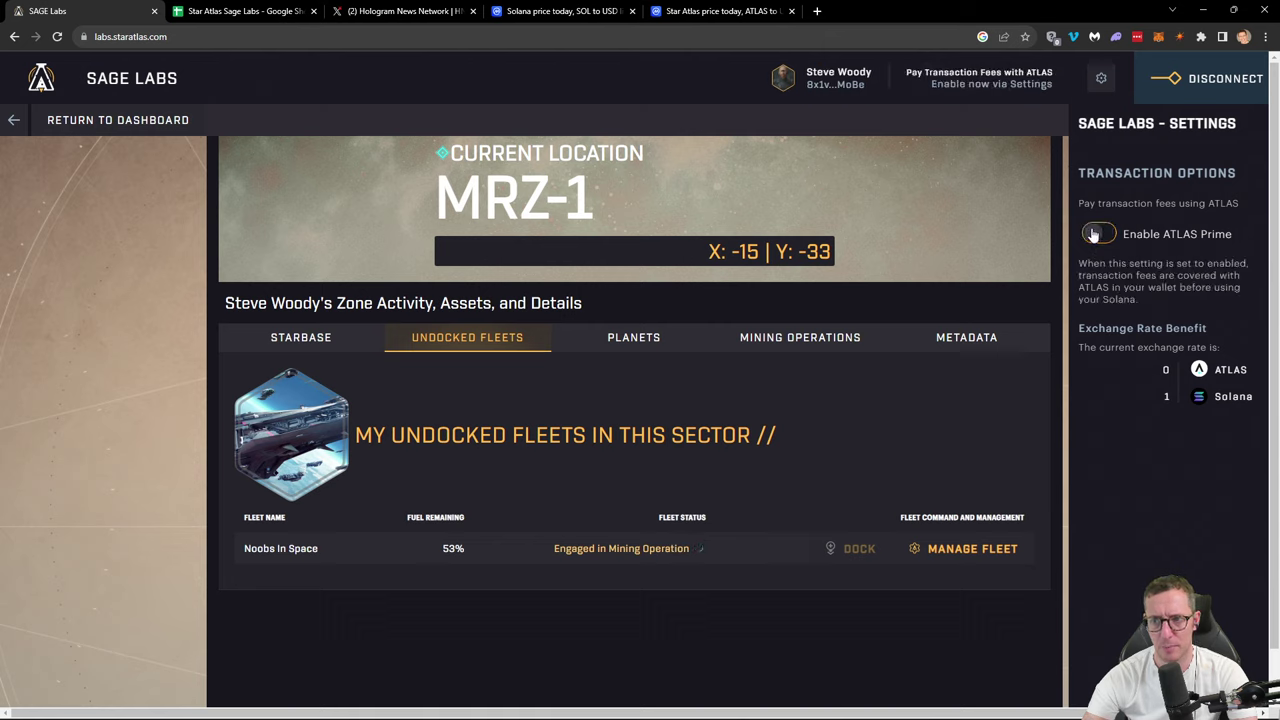
click(1094, 234)
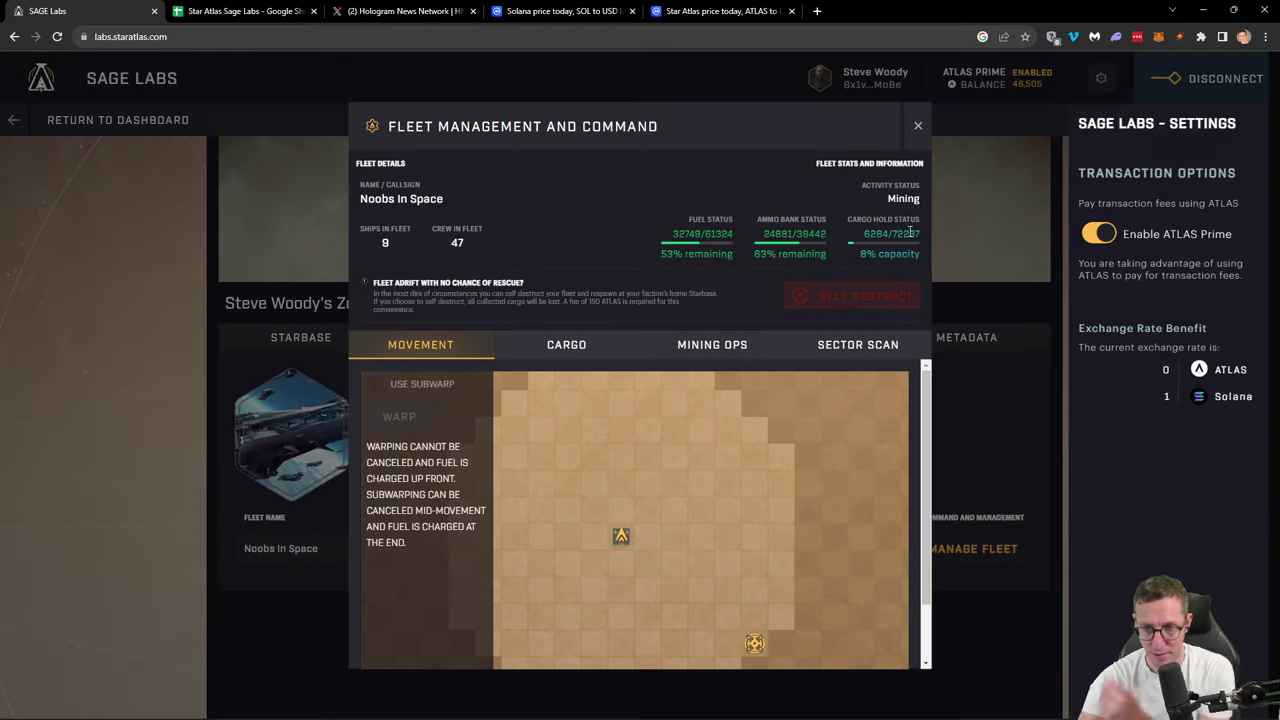
Step: Examine the Noobs In Space fleet's cargo hold capacity and the sectors around it on the movement map
double_click(903, 233)
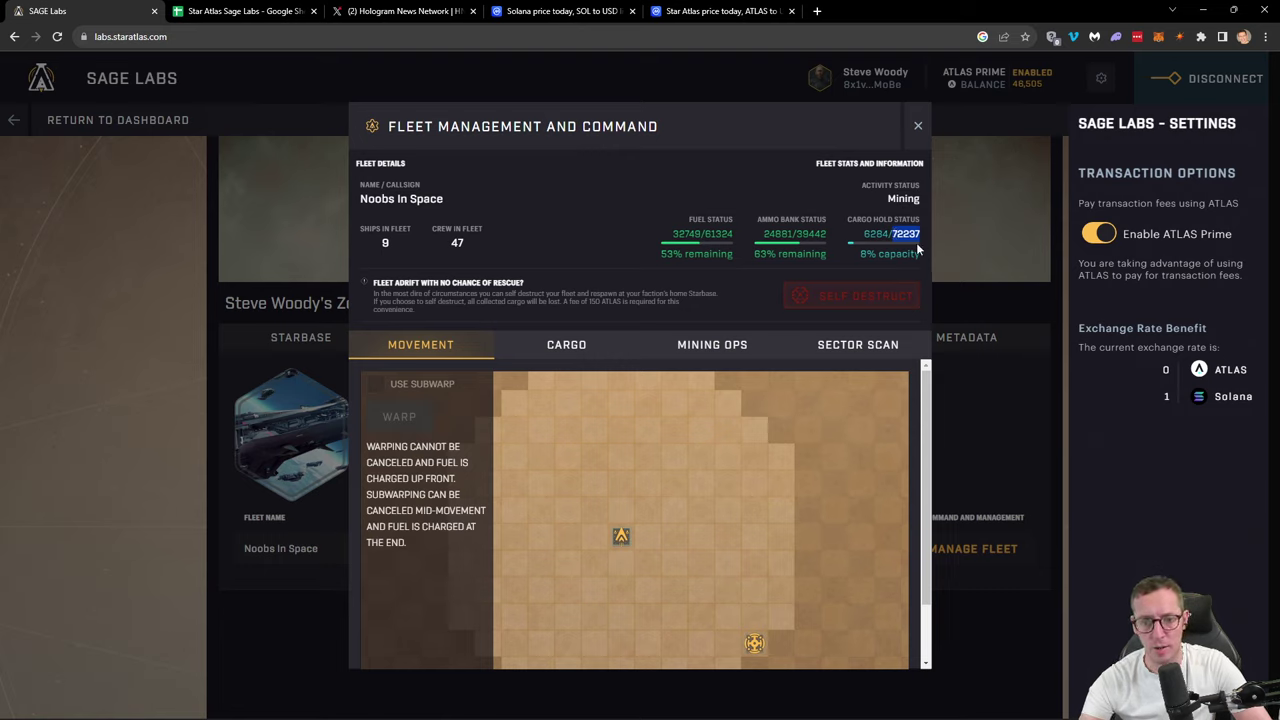
scroll(657, 463, down, 3)
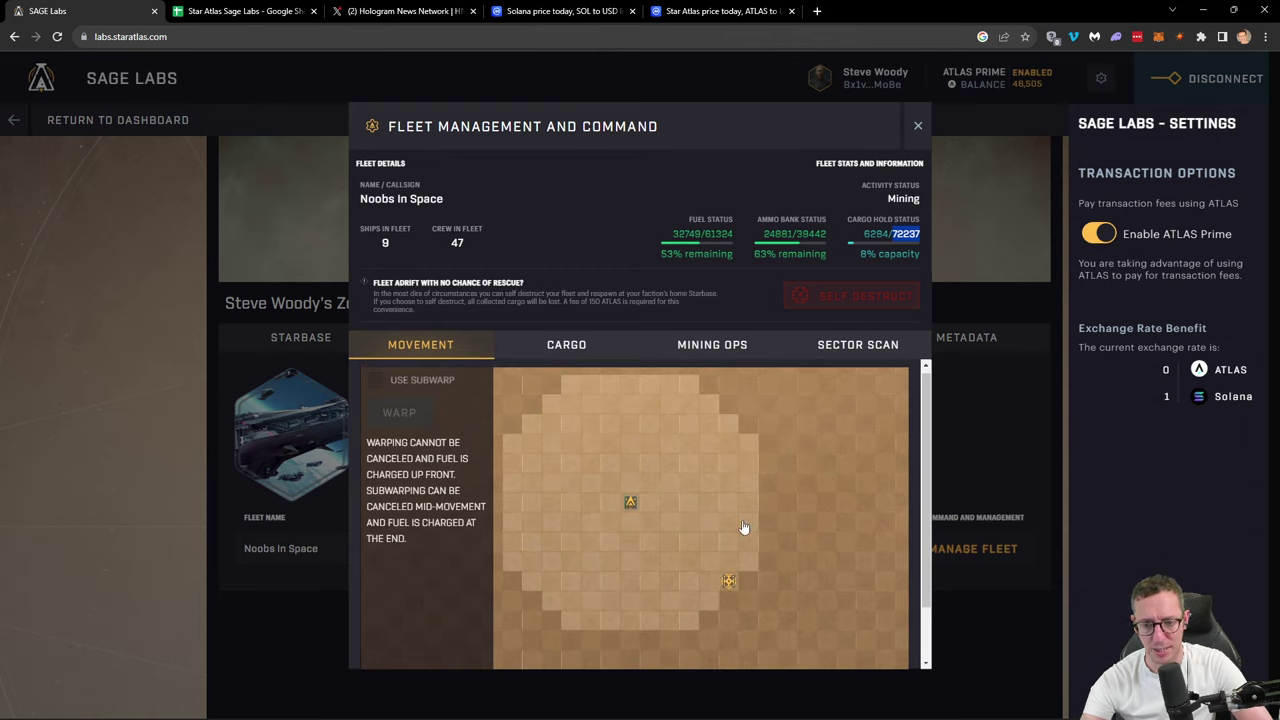
click(746, 529)
scroll(650, 440, up, 2)
drag(713, 523, 600, 413)
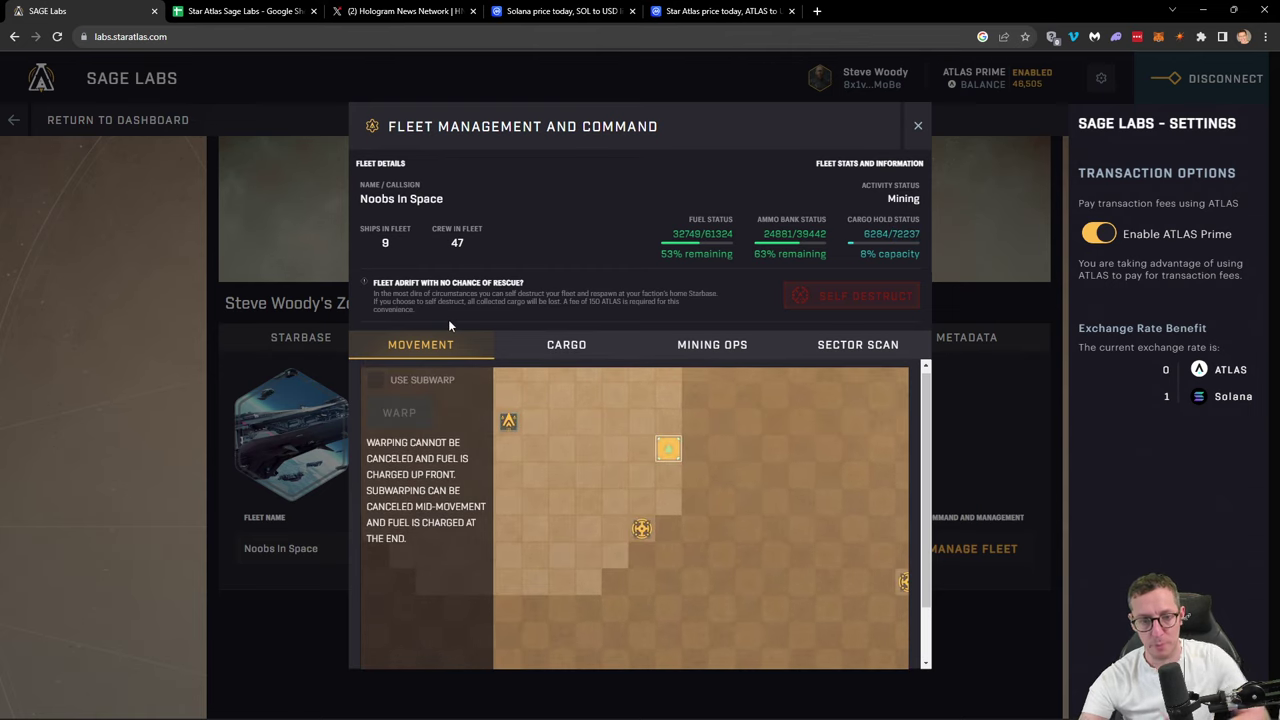
scroll(648, 468, down, 2)
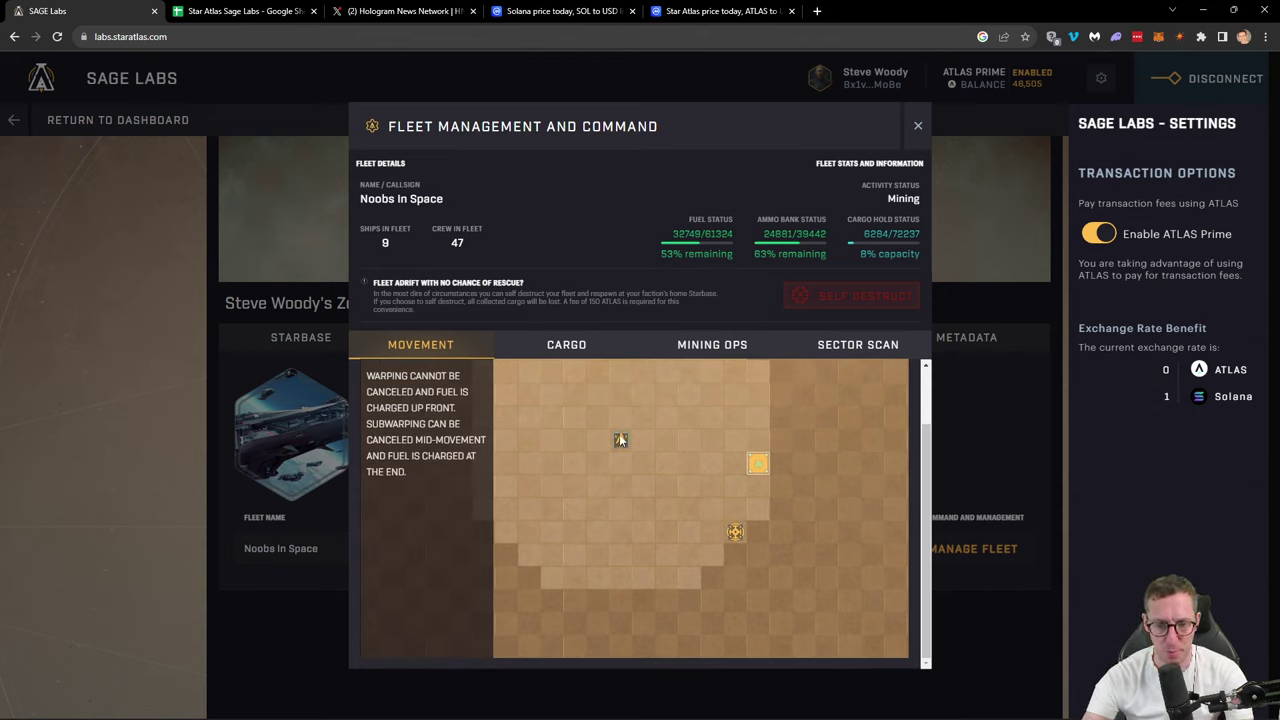
click(733, 535)
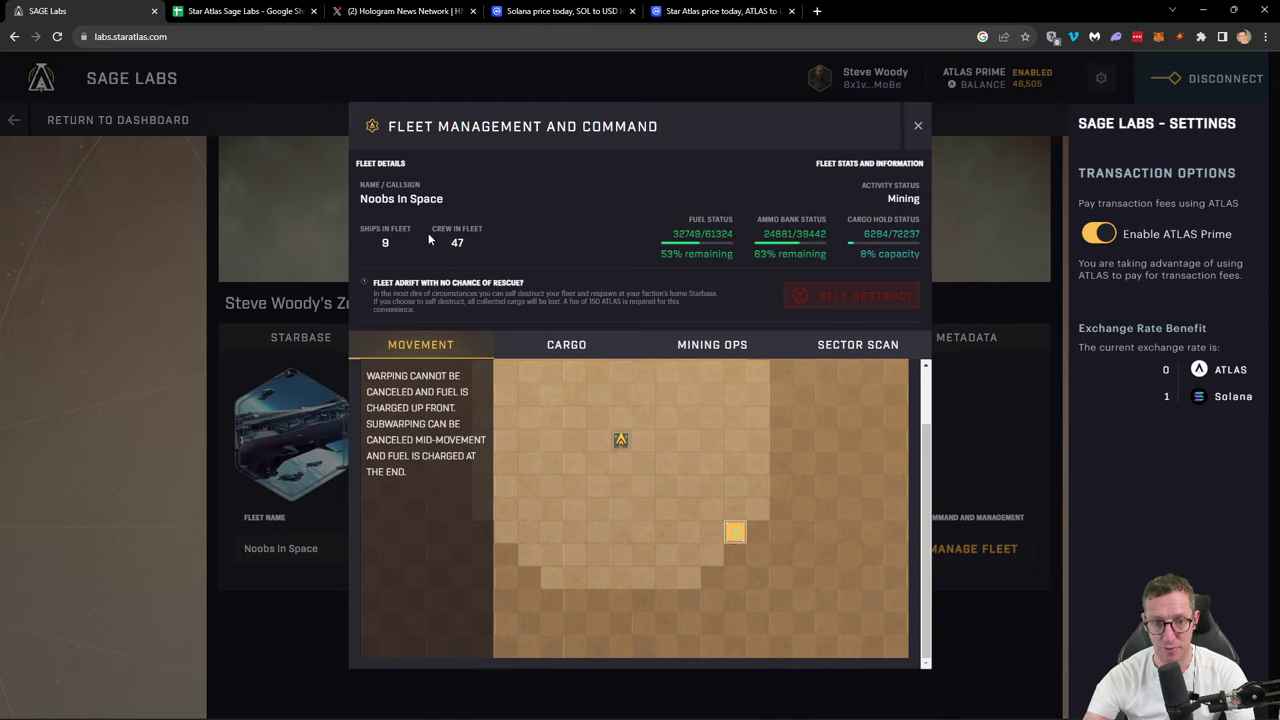
drag(629, 486, 718, 668)
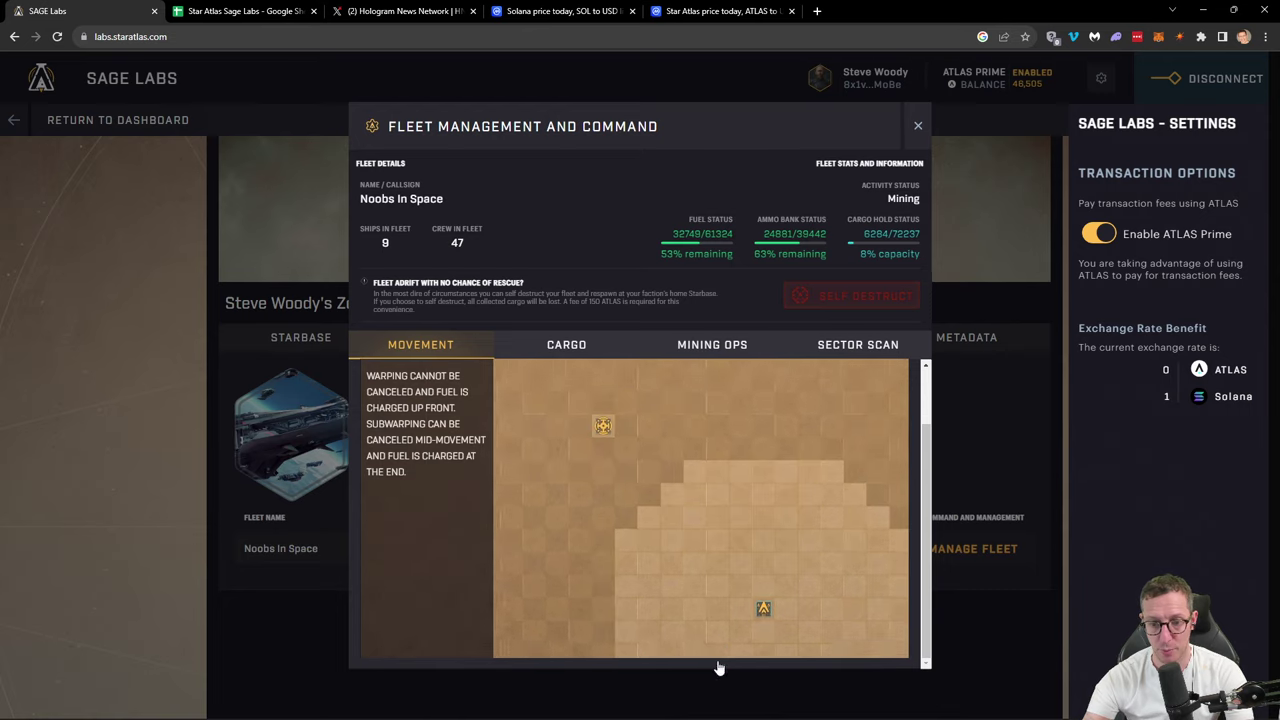
right_click(718, 668)
key(Escape)
drag(751, 596, 618, 377)
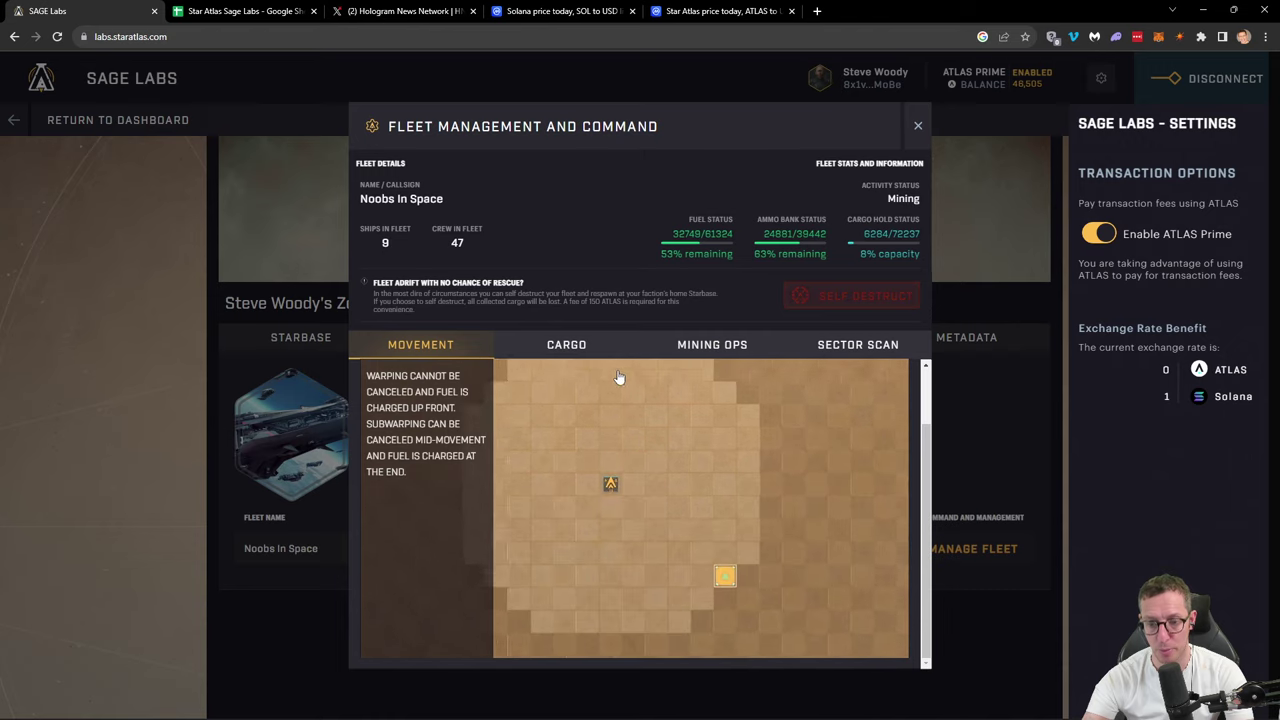
drag(703, 477, 626, 403)
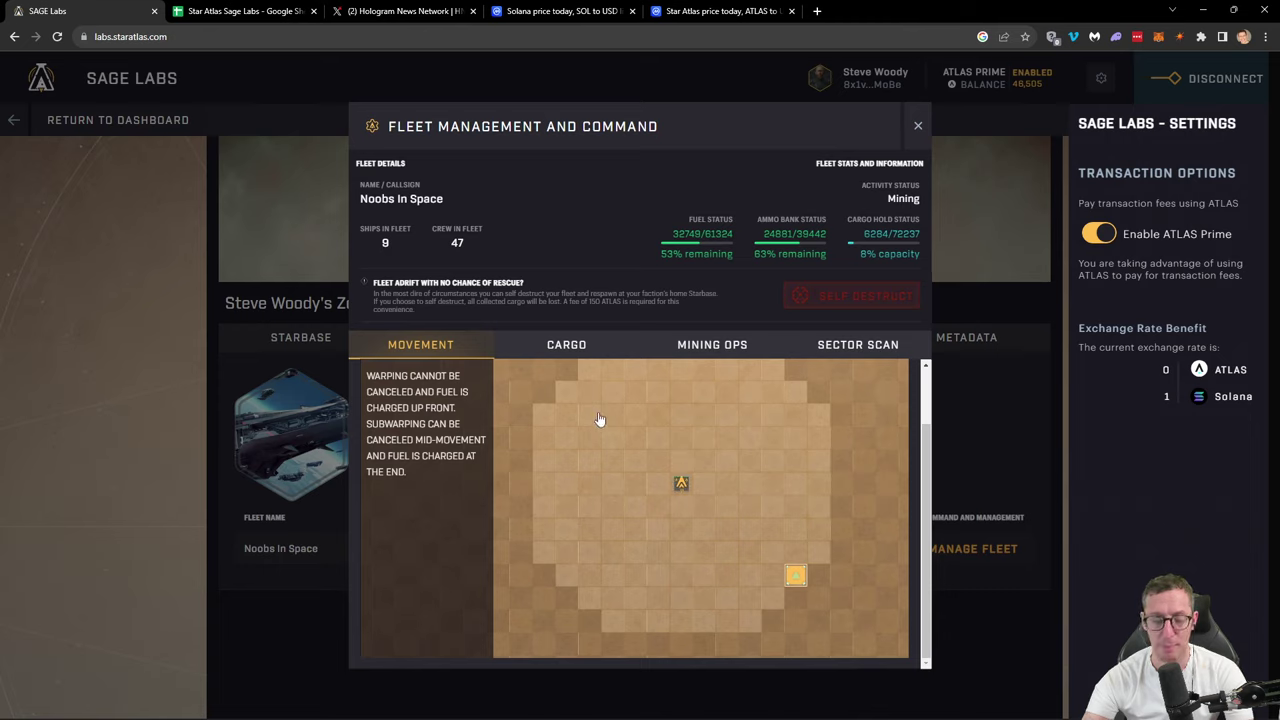
Step: Review the fleet's cargo hold contents and compare its amount mined with the available cargo space in the mining operation details
click(573, 348)
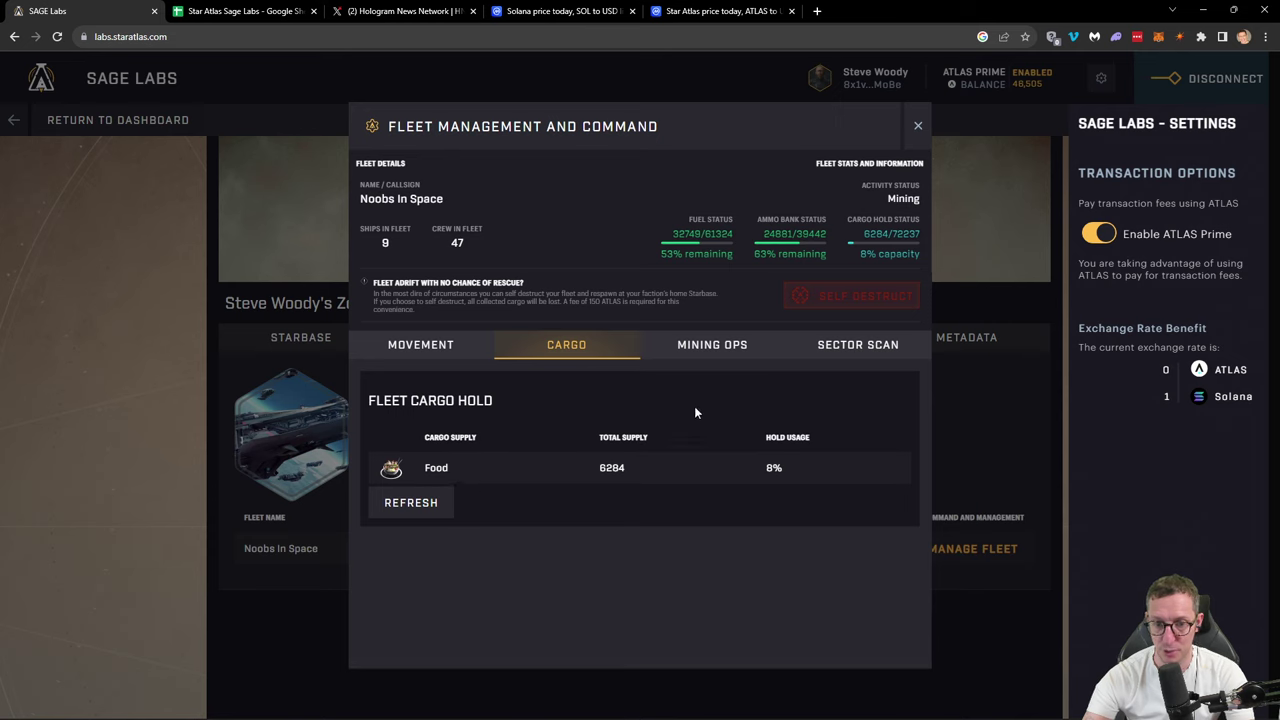
click(705, 346)
scroll(684, 546, down, 3)
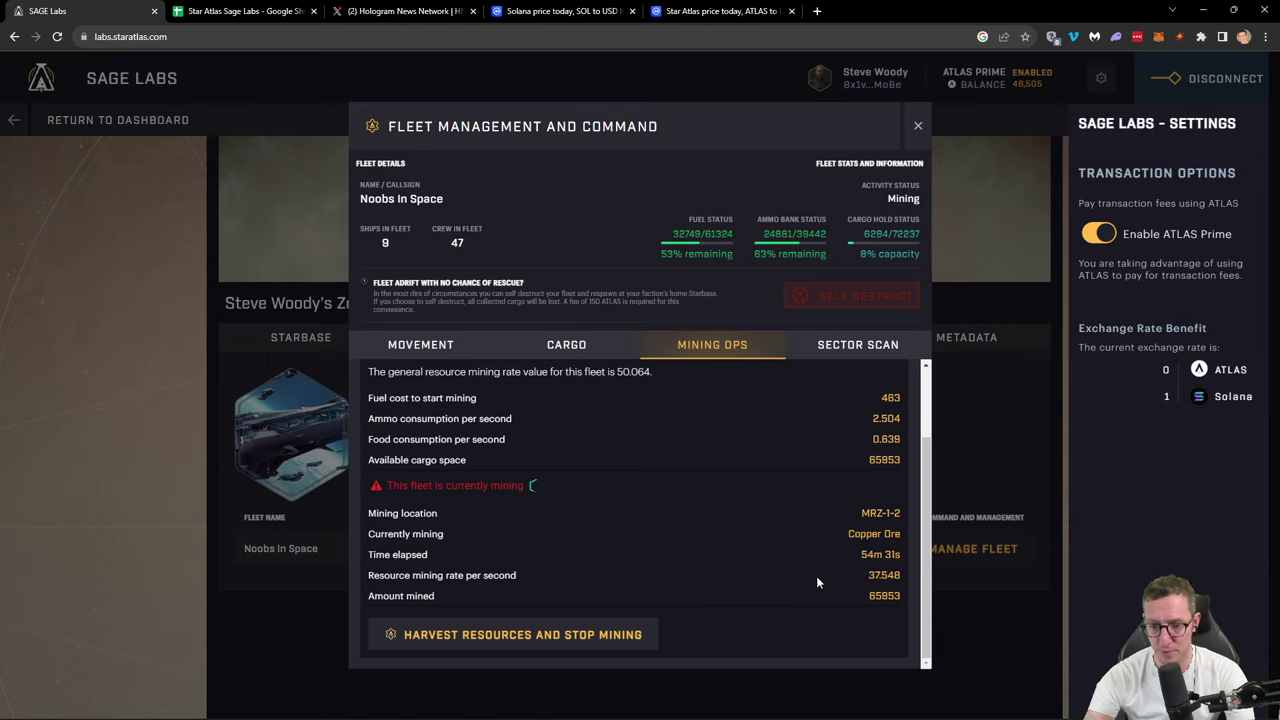
drag(857, 557, 872, 592)
click(872, 593)
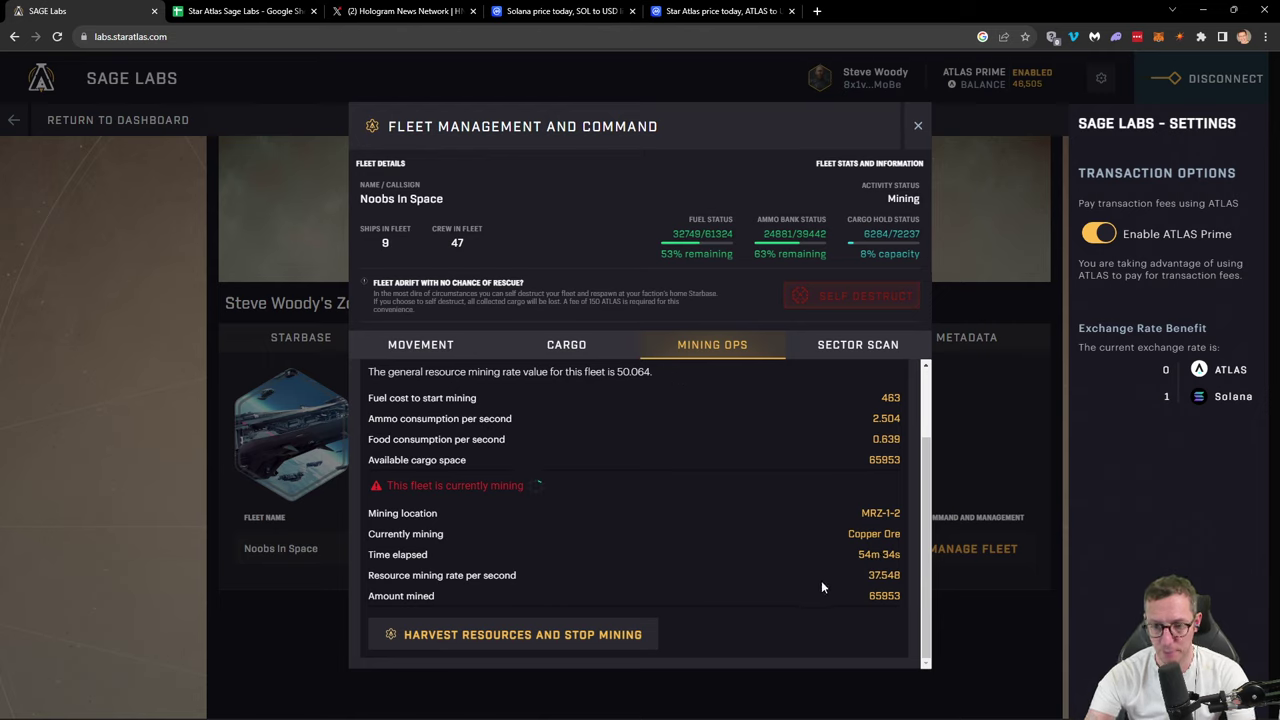
double_click(872, 595)
double_click(882, 460)
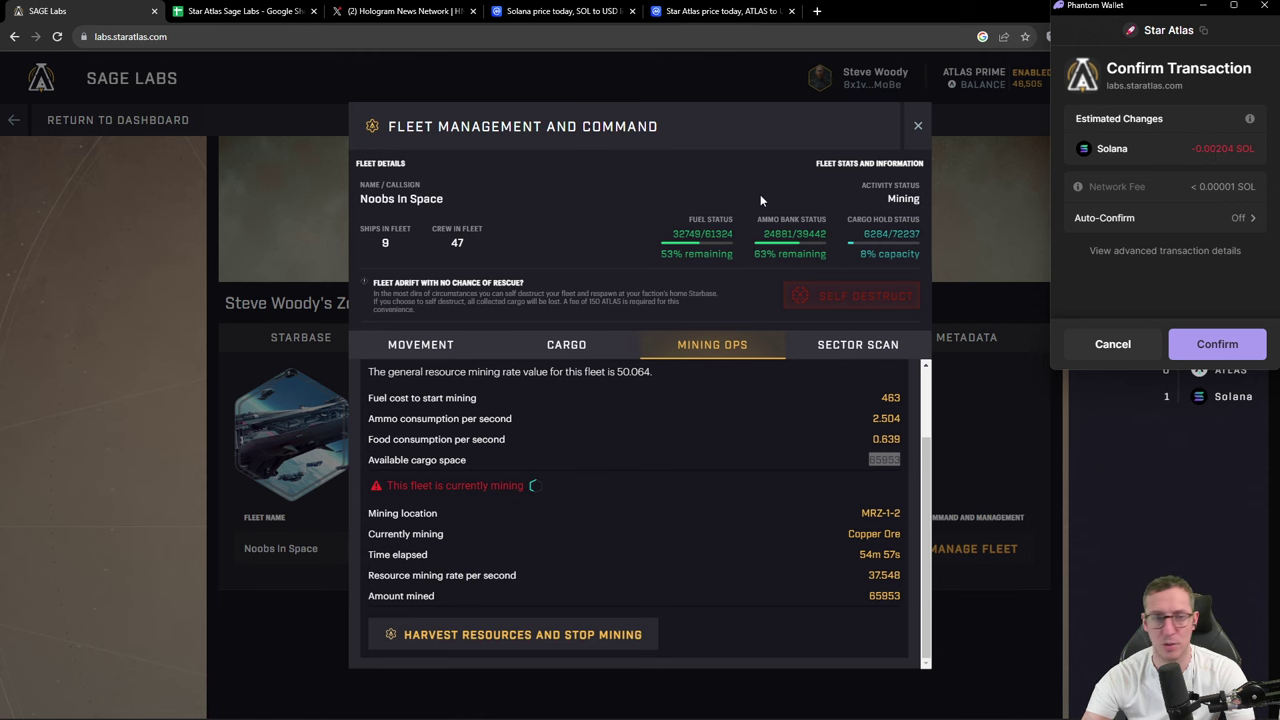
Step: Switch to the spreadsheet and enter the label "tx fee sol" in A12 with the value 0.002 in B12
click(231, 14)
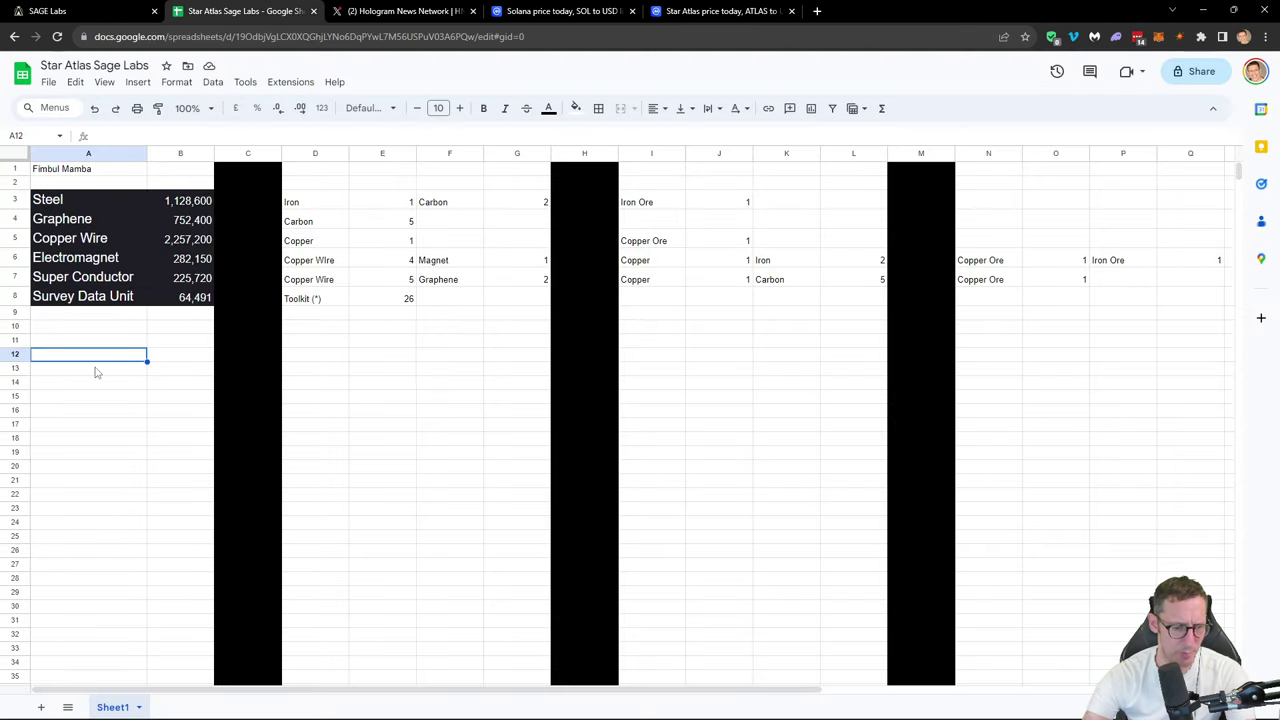
text(tx fee )
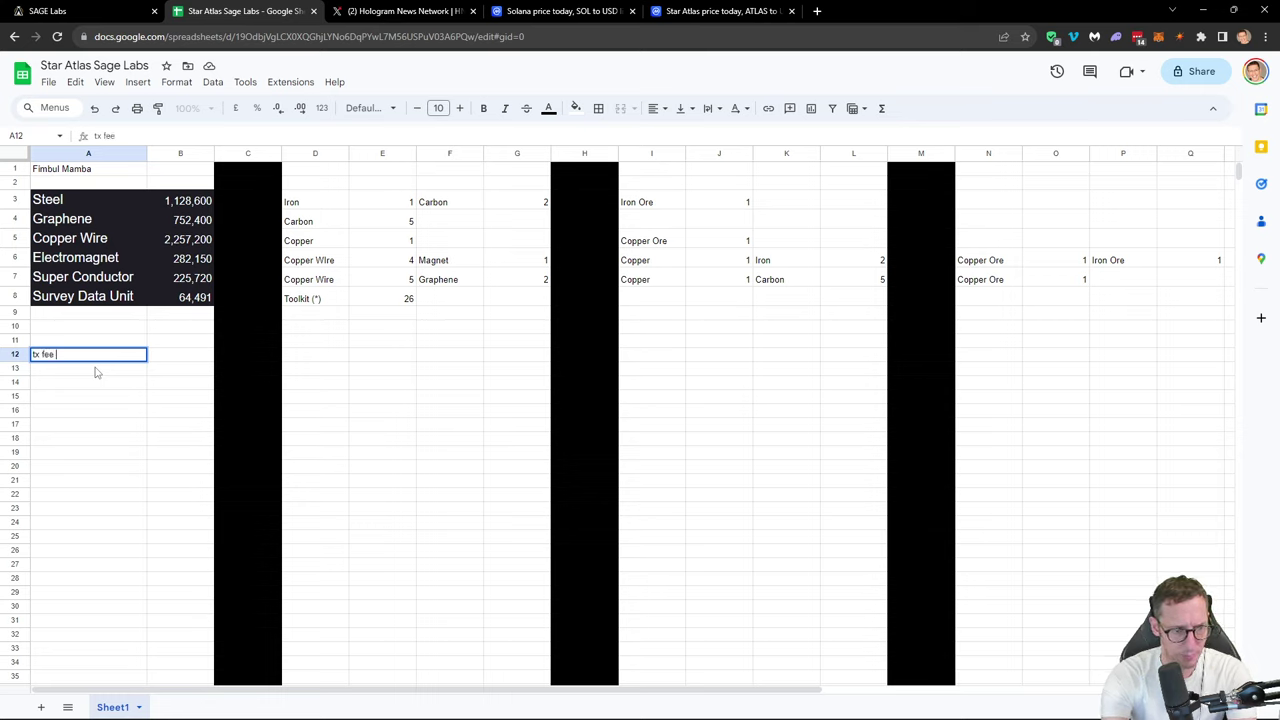
text(sol)
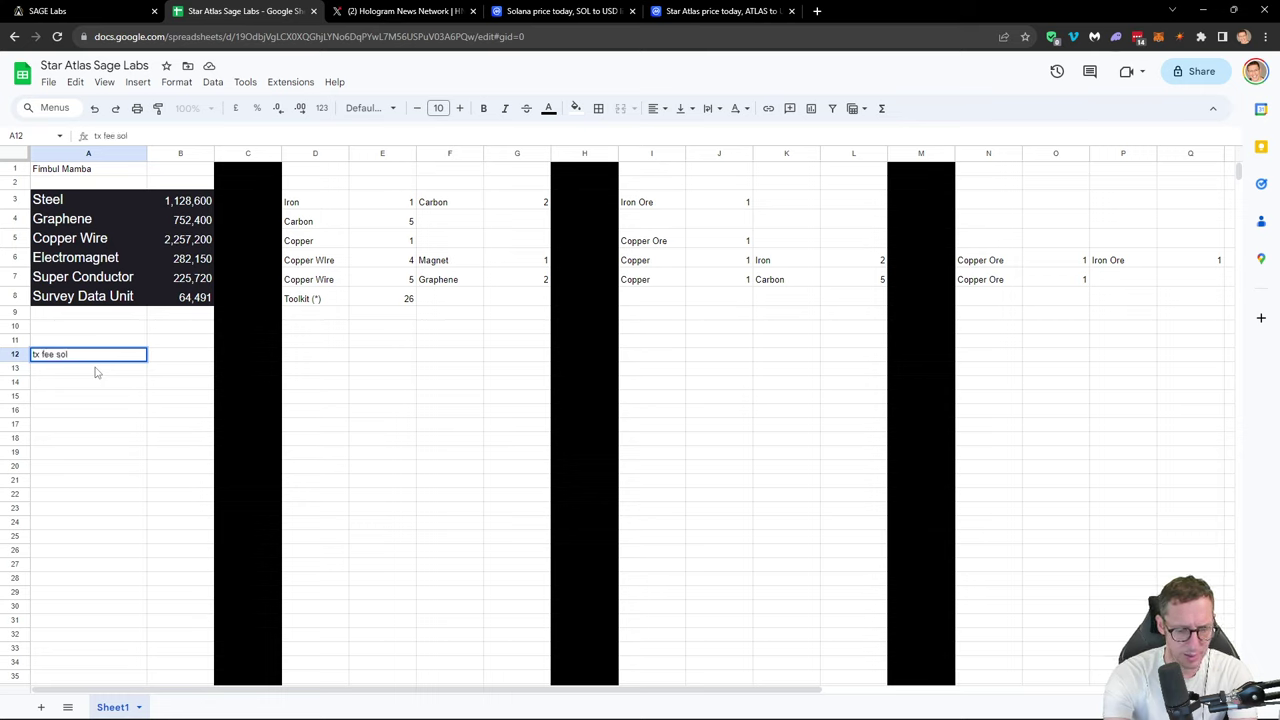
key(Tab)
text(0)
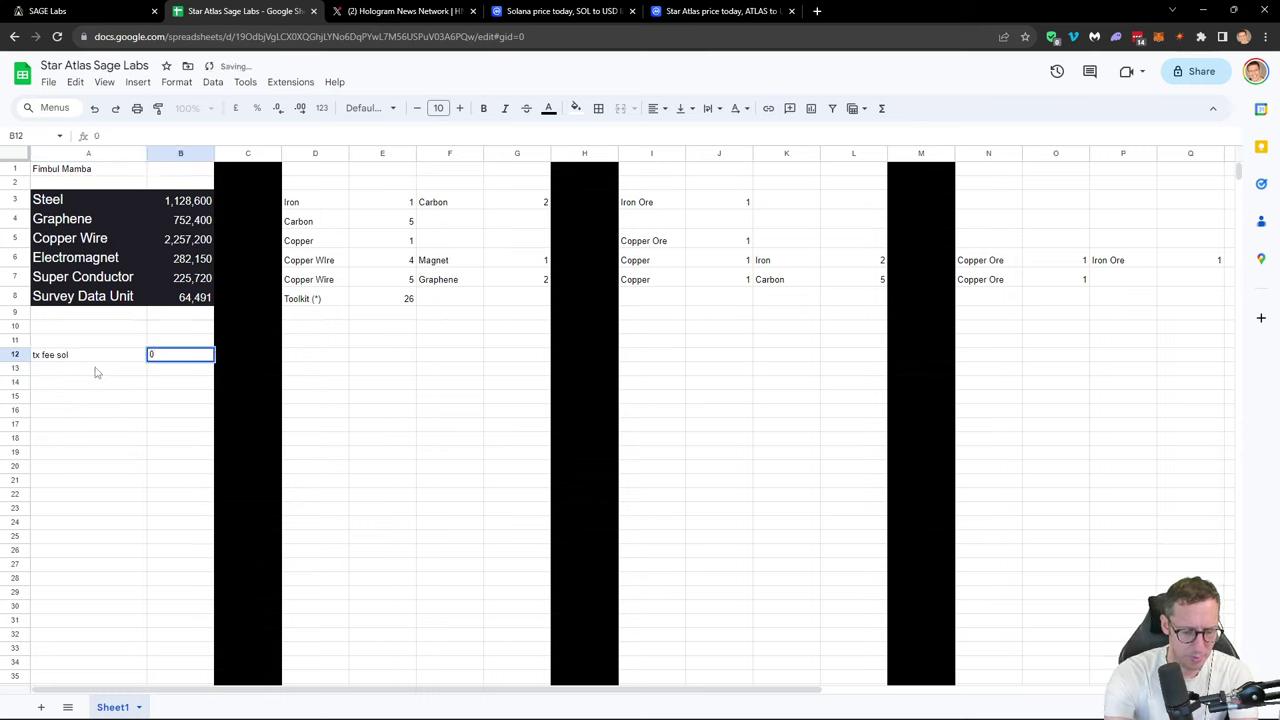
text(.0002)
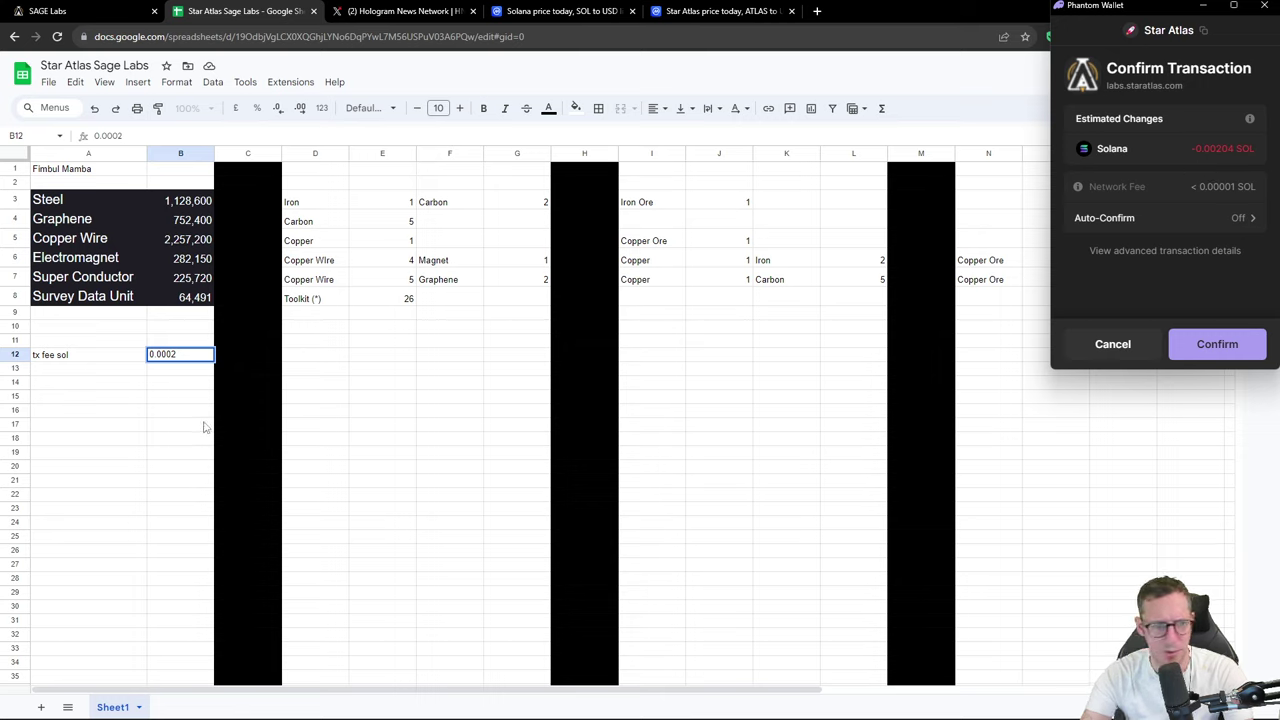
click(168, 354)
key(BackSpace)
click(175, 393)
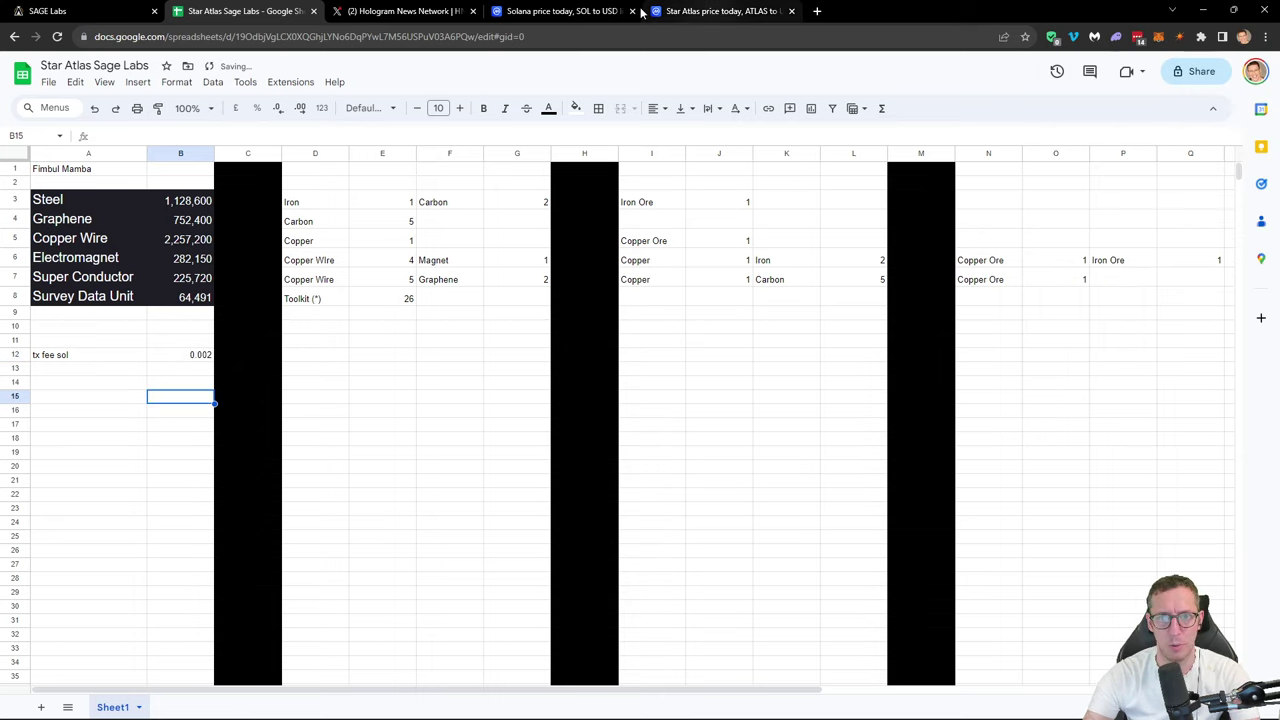
Step: Look up the current Solana price on CoinMarketCap and enter "sol" in A11 with 19.56 in B11
click(543, 11)
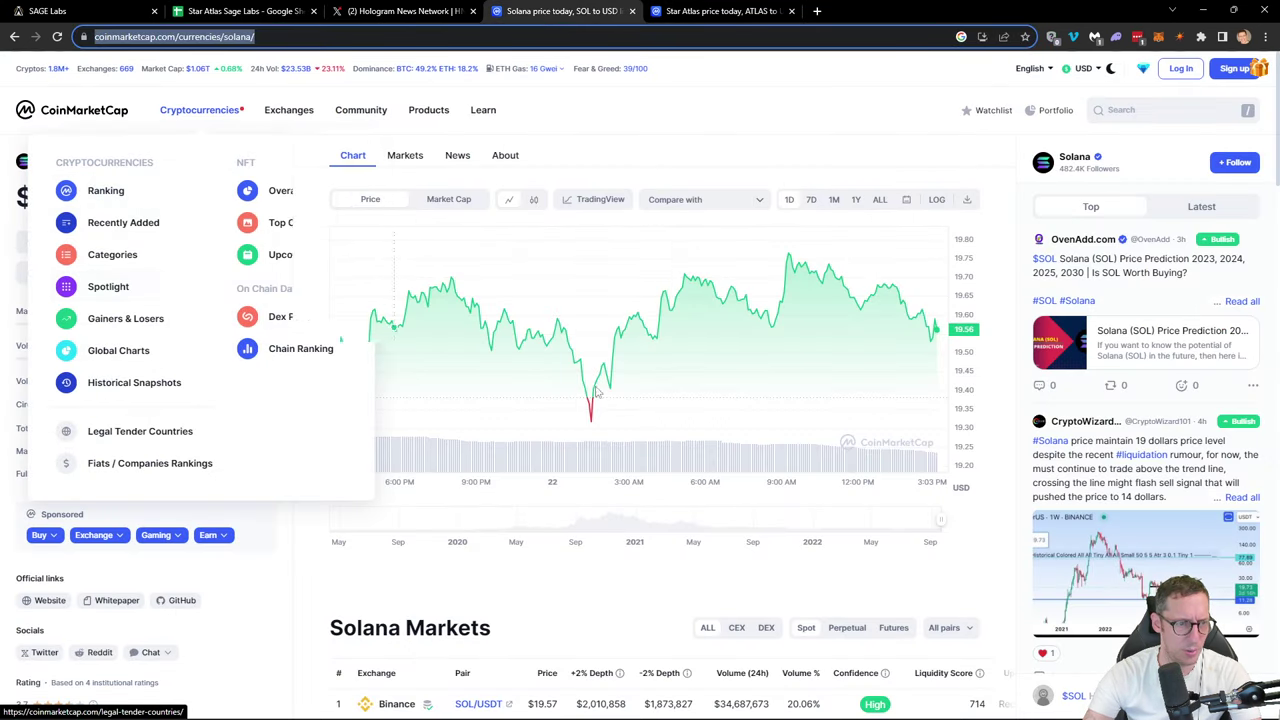
click(88, 11)
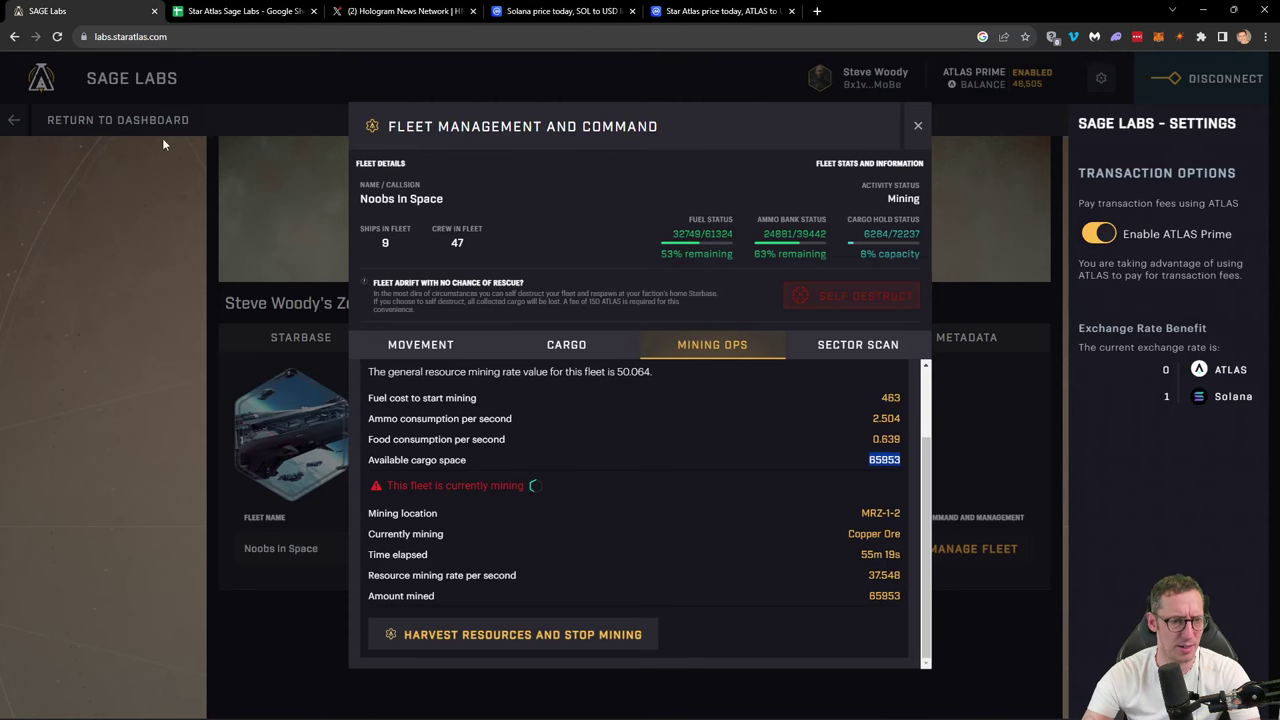
click(240, 11)
click(54, 342)
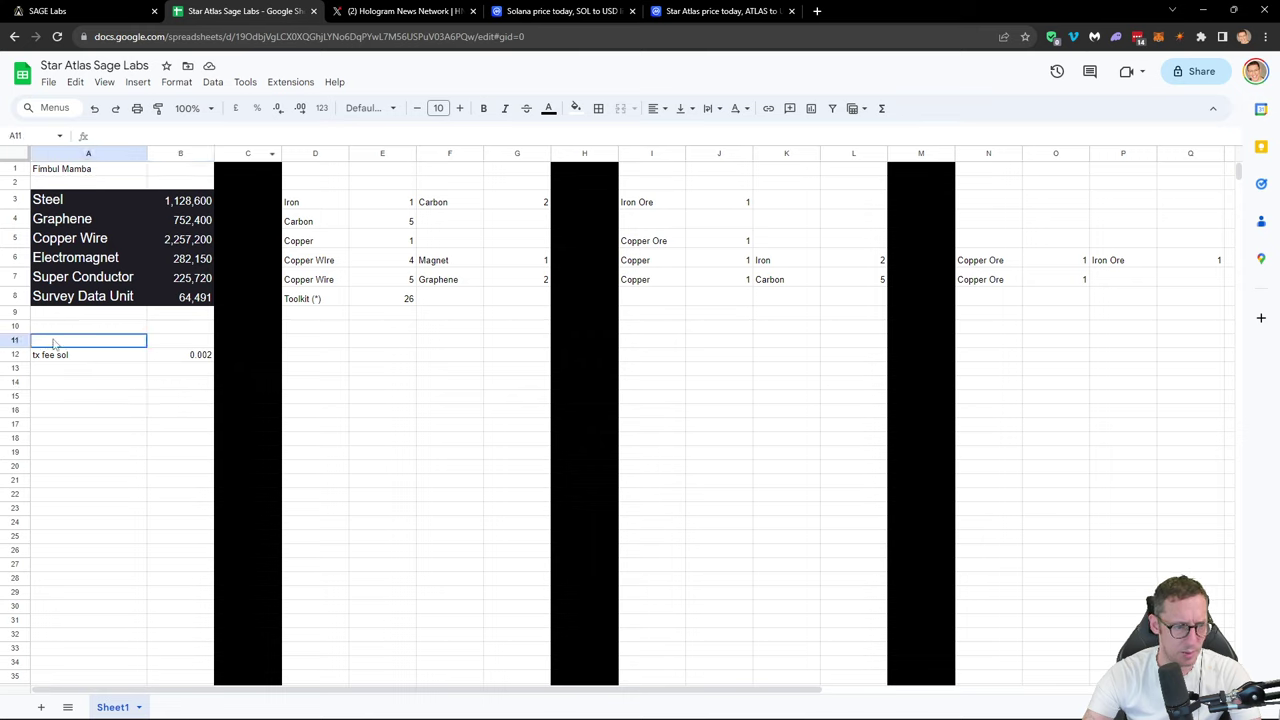
text(sol)
key(Tab)
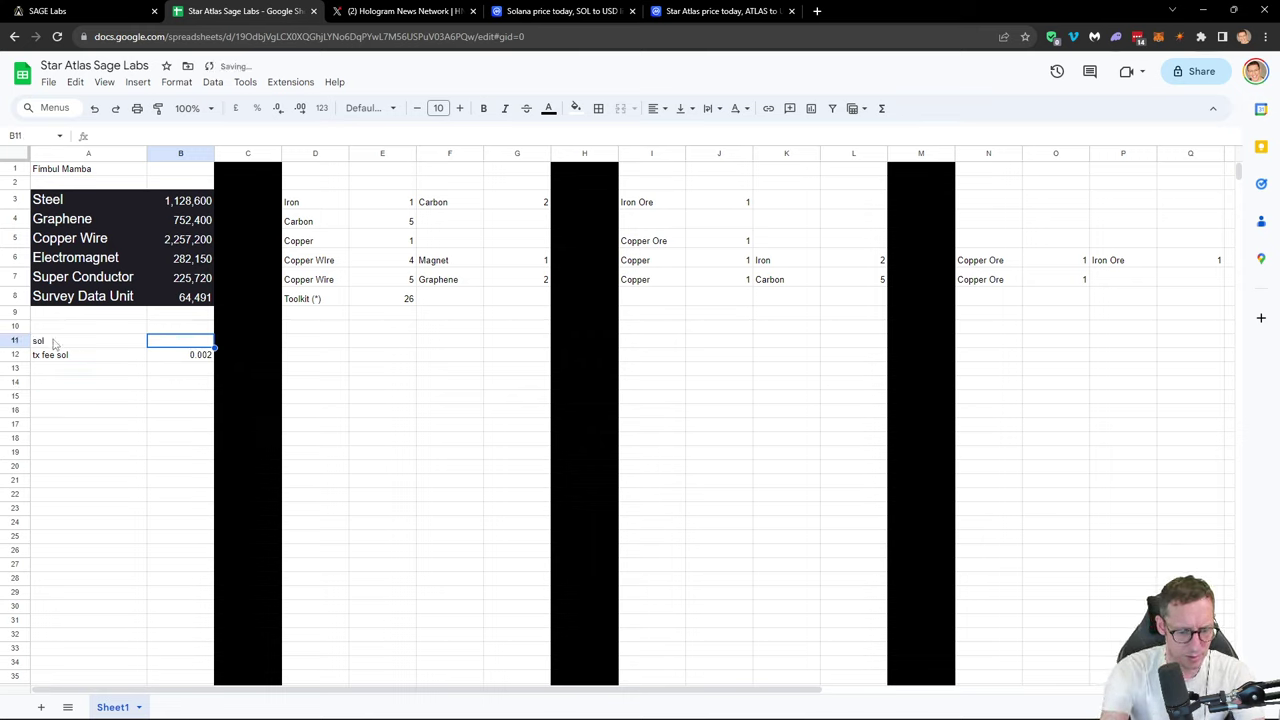
text(19.56)
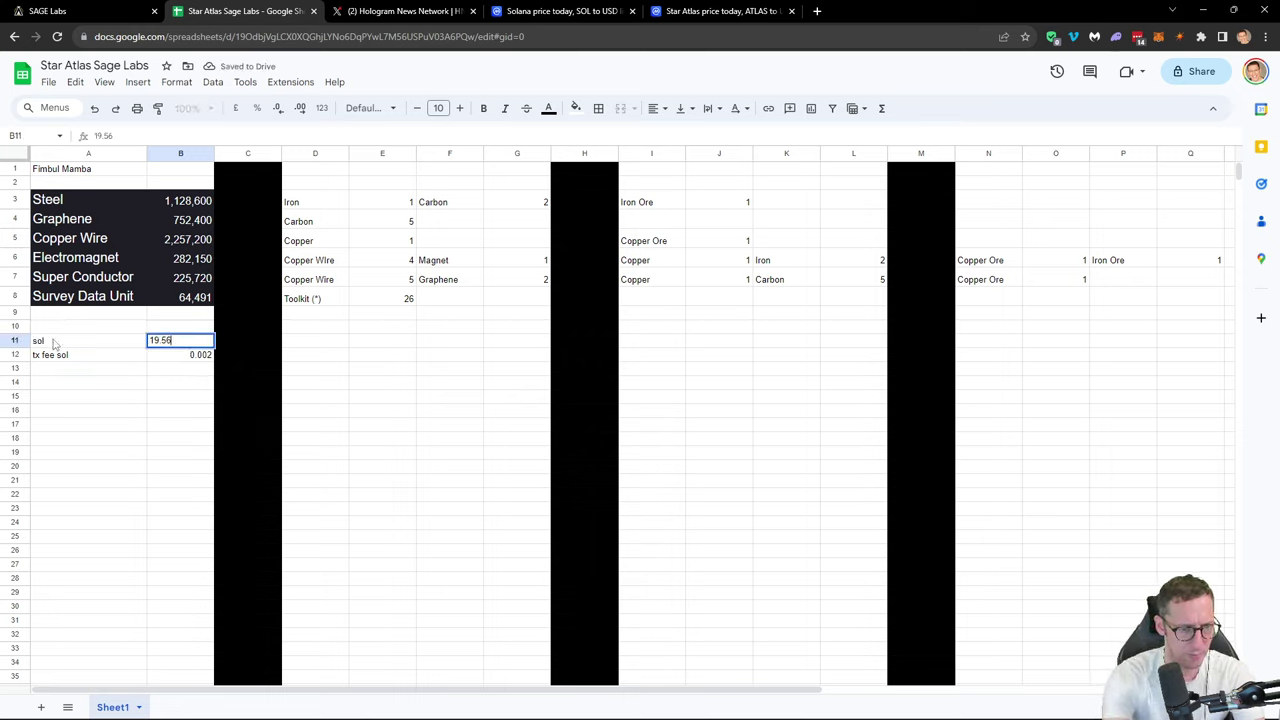
key(Return)
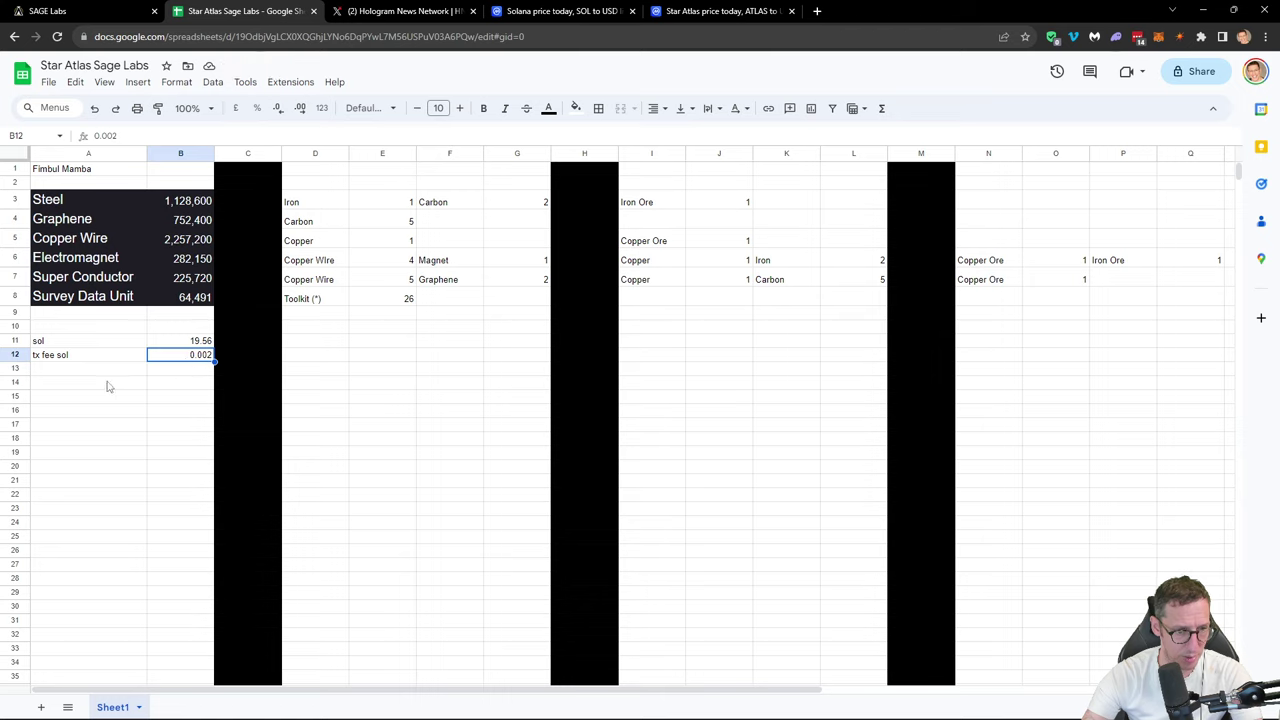
Step: Enter the label "tx fee in usd" in A13, below the SOL fee label
click(58, 386)
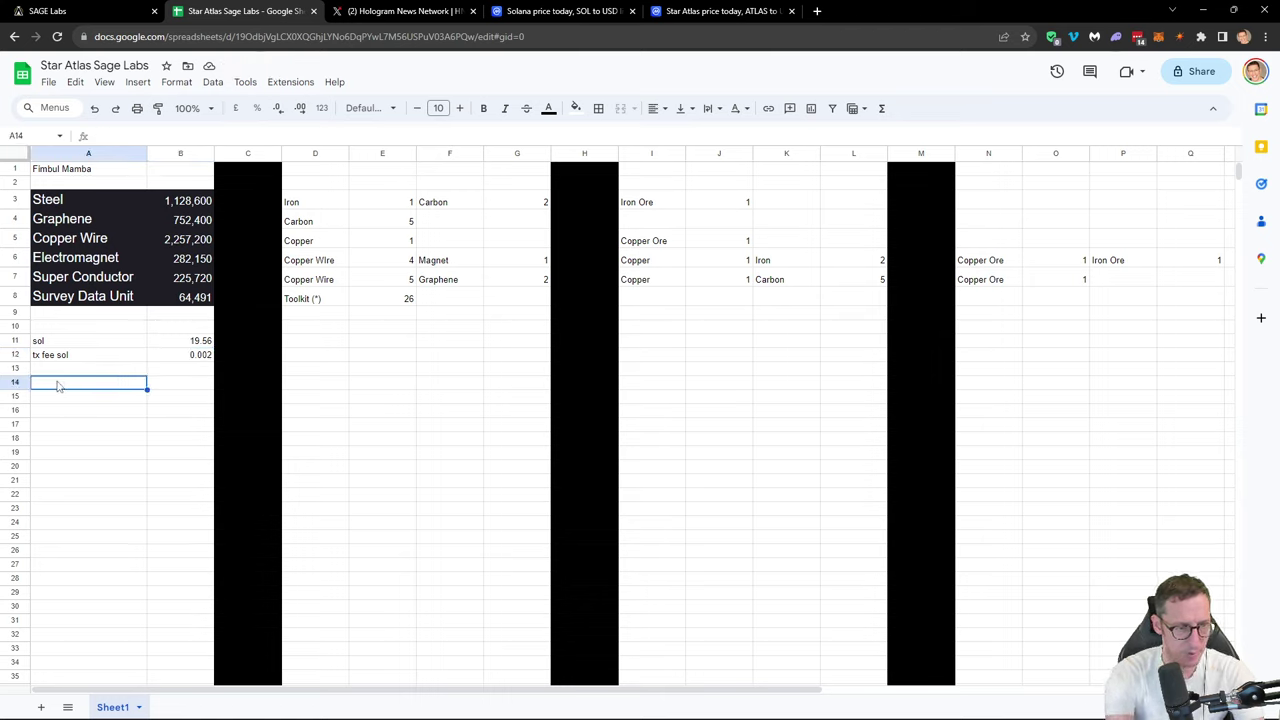
key(Up)
text(tx fee)
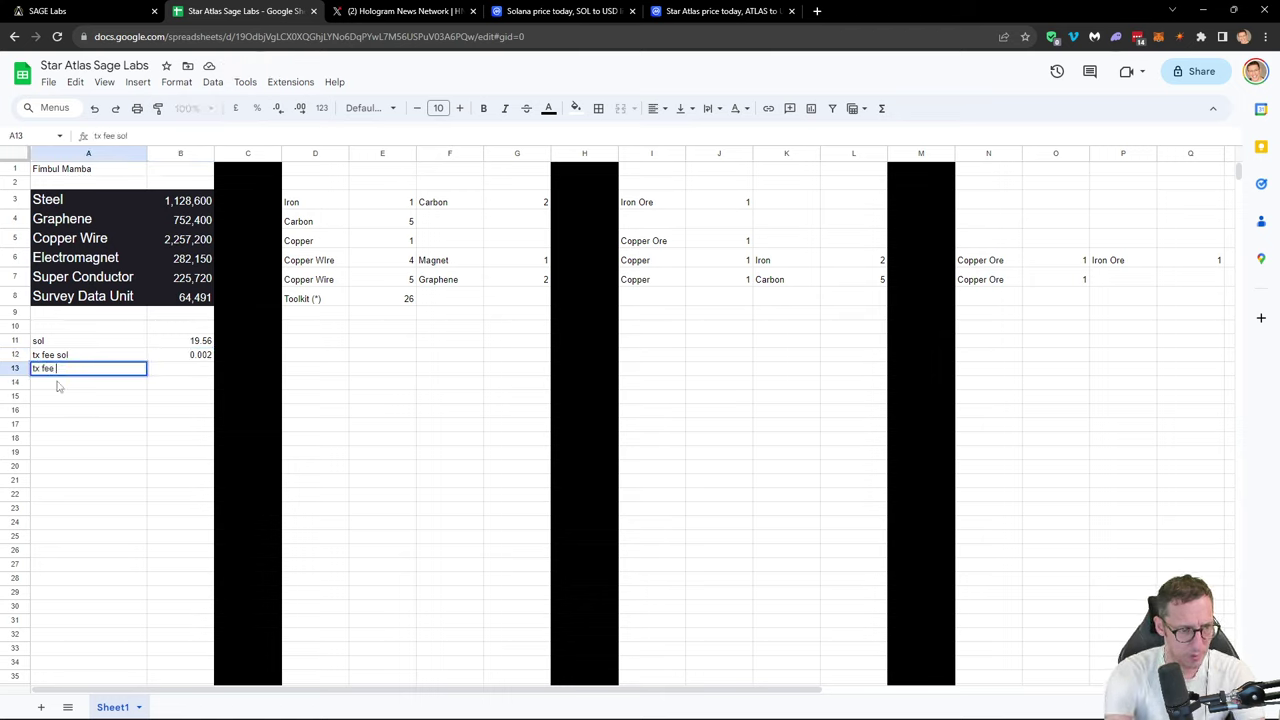
key(Return)
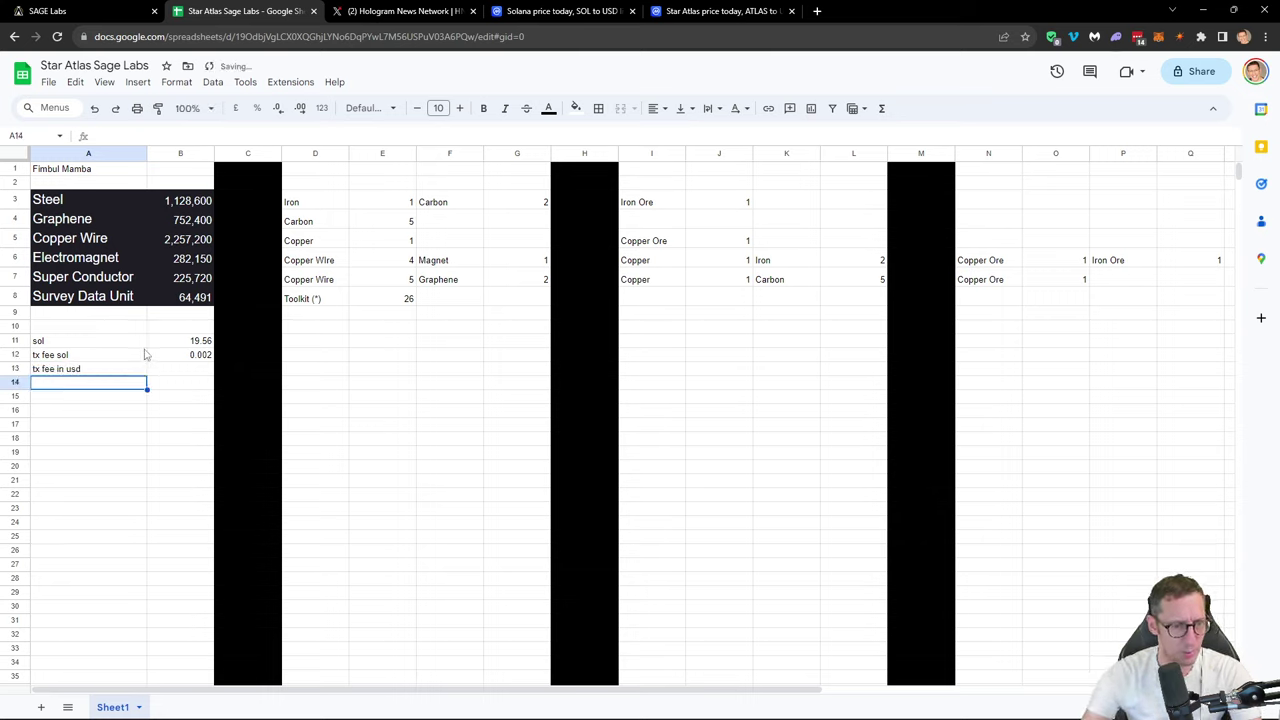
Step: Try calculating the fee in B14 with the formula =B11/B12
click(180, 386)
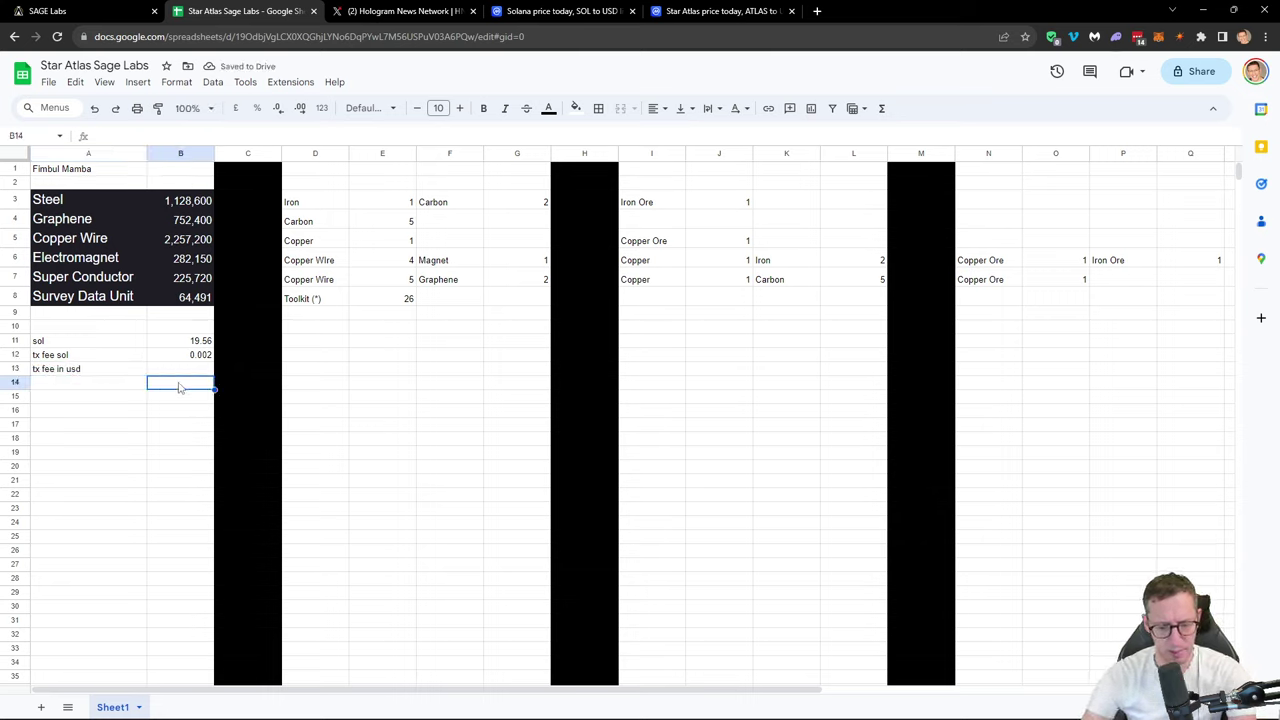
text(=)
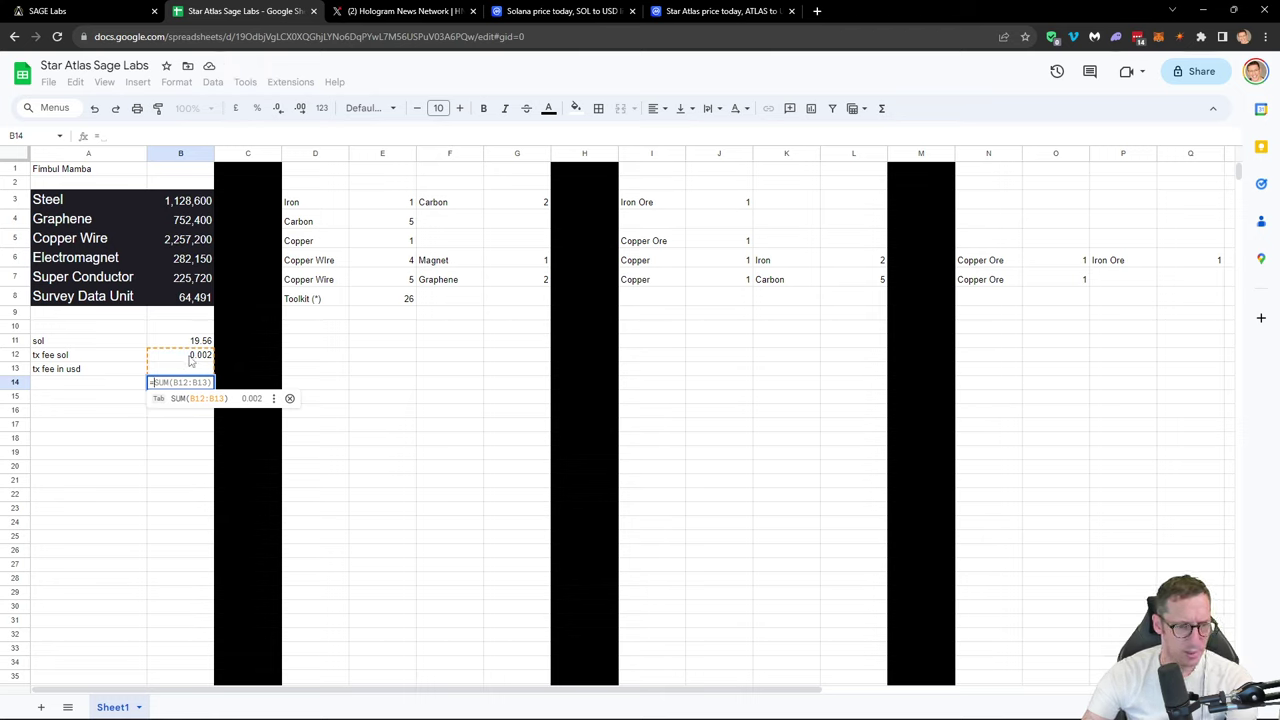
click(194, 343)
text(*500)
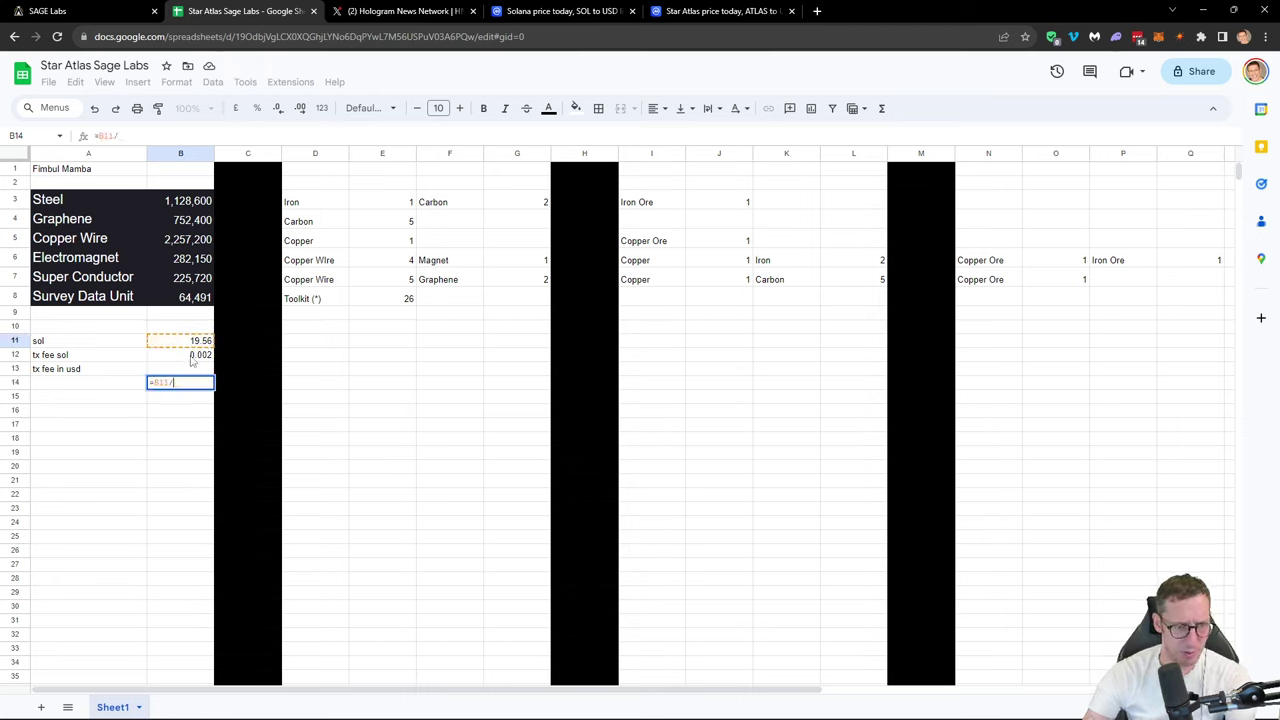
key(Return)
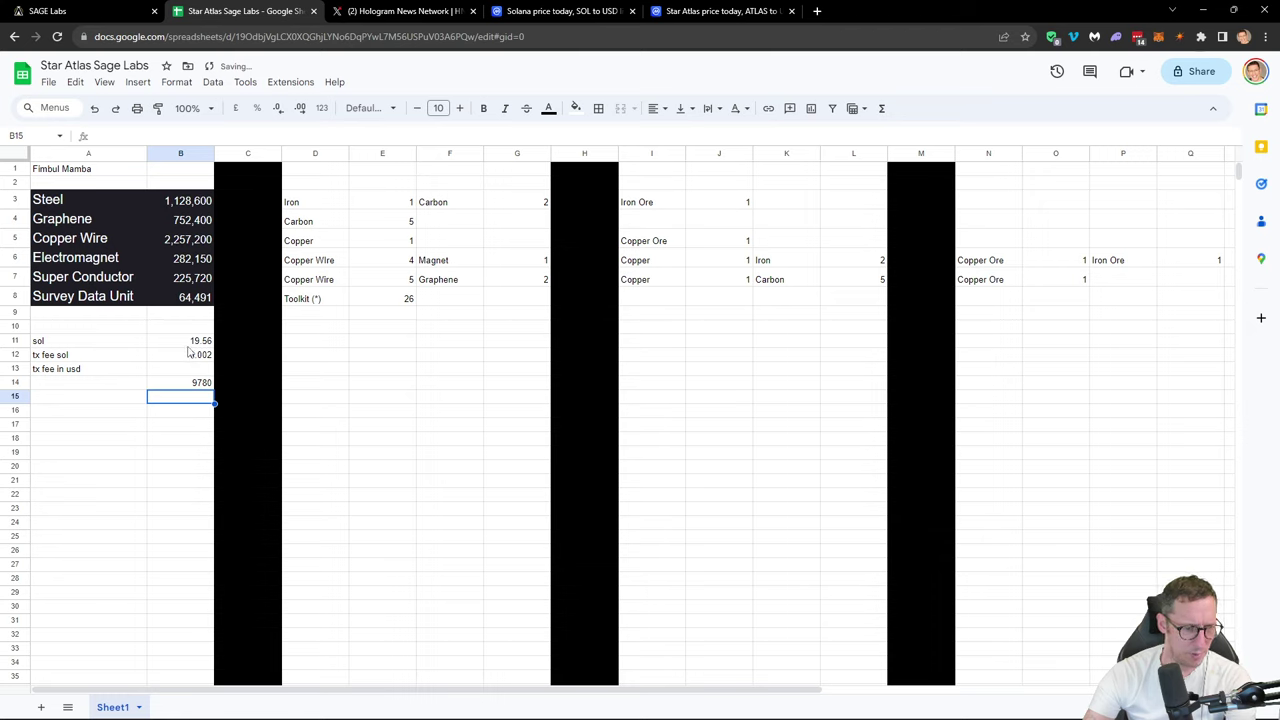
Step: Try calculating the fee in B14 with the formula =B12/B11
click(190, 354)
click(173, 386)
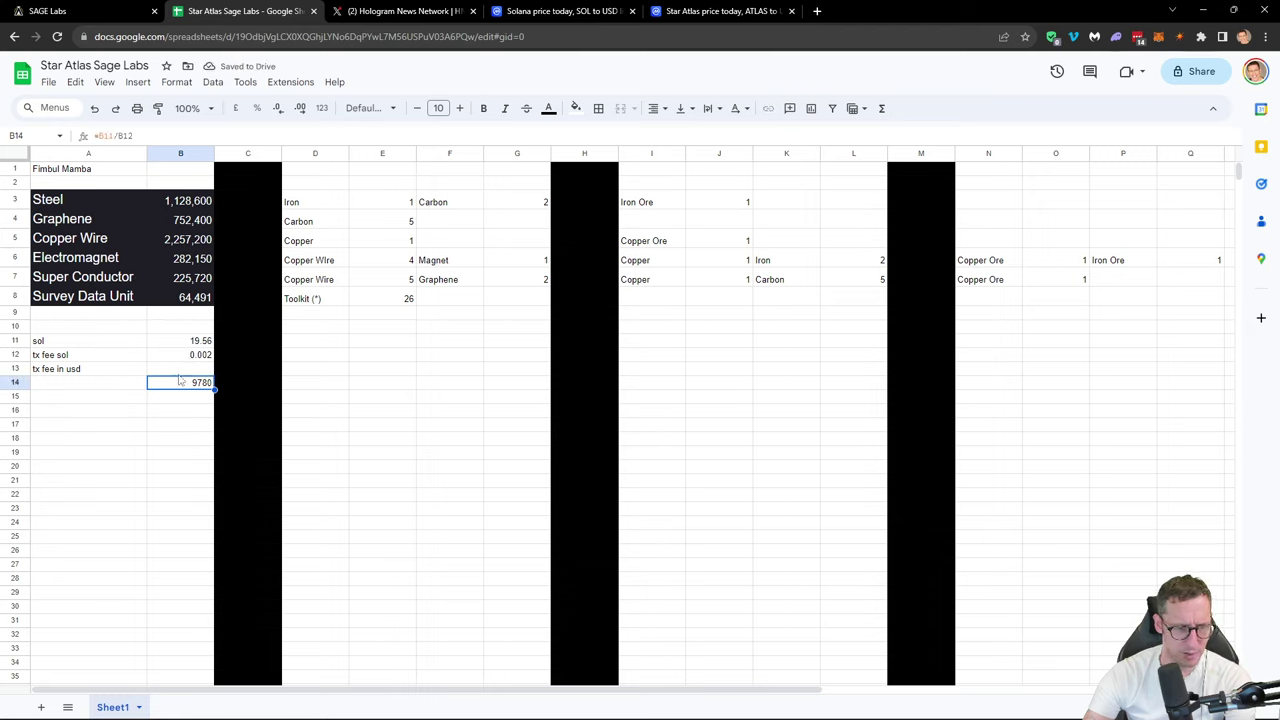
text(=)
click(183, 357)
text(/)
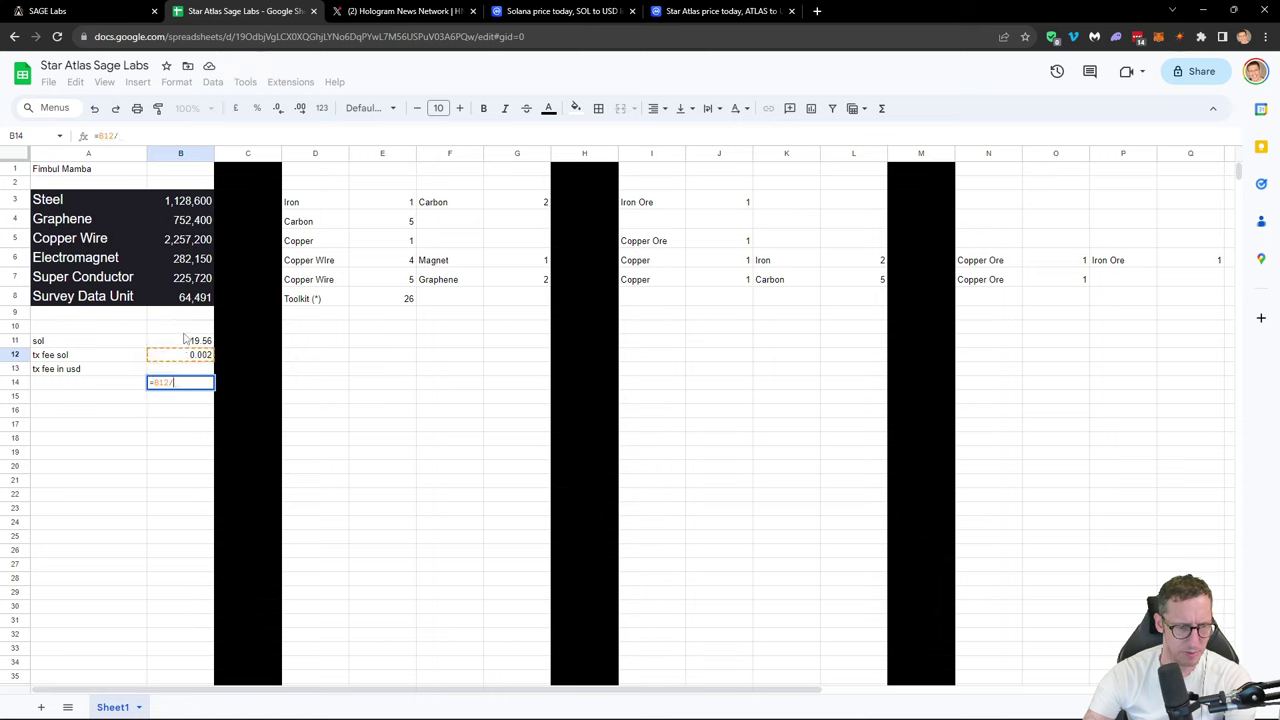
click(186, 341)
key(Return)
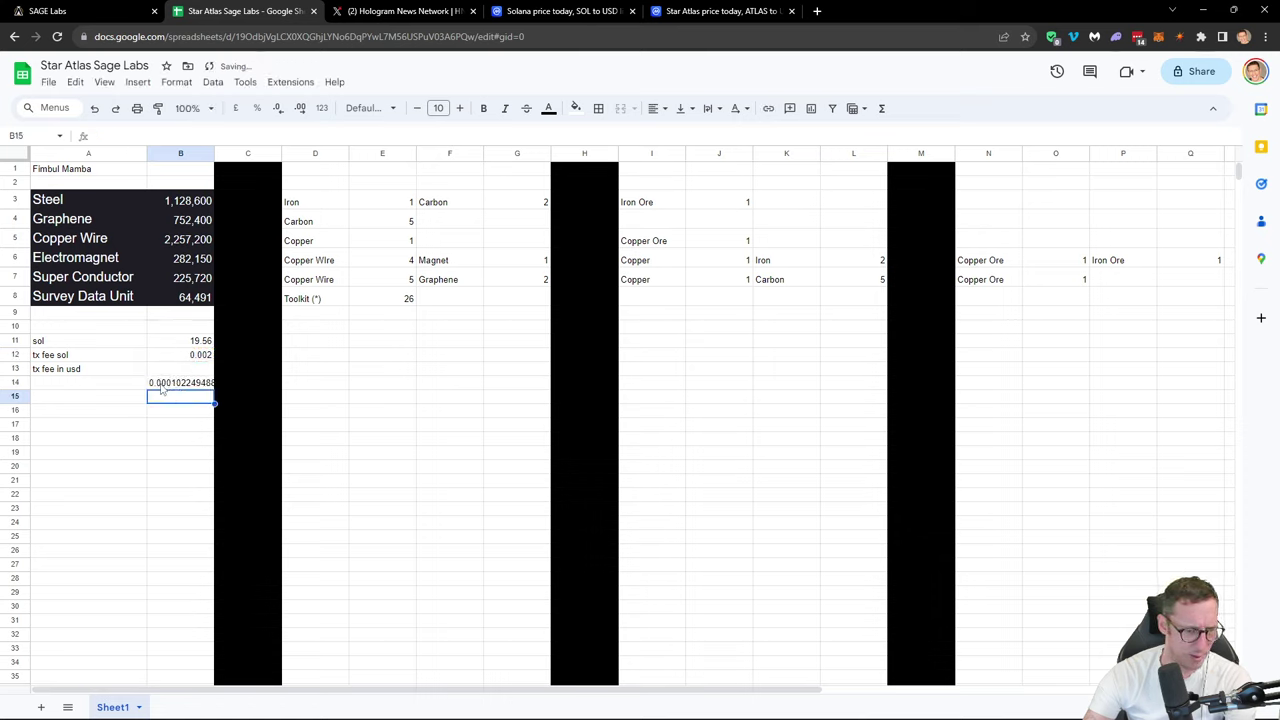
Step: Clear B14 and calculate the "tx fee in usd" value in B13 with the formula =B12/B11
click(179, 388)
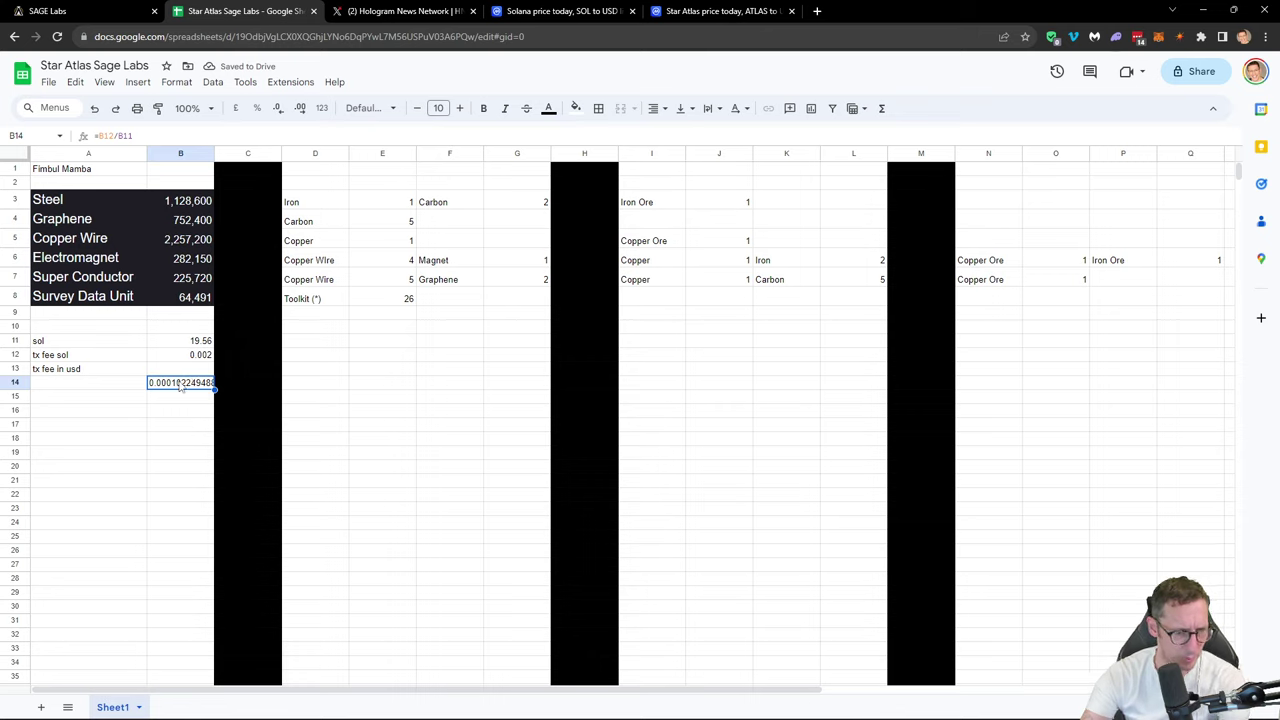
key(Delete)
click(193, 370)
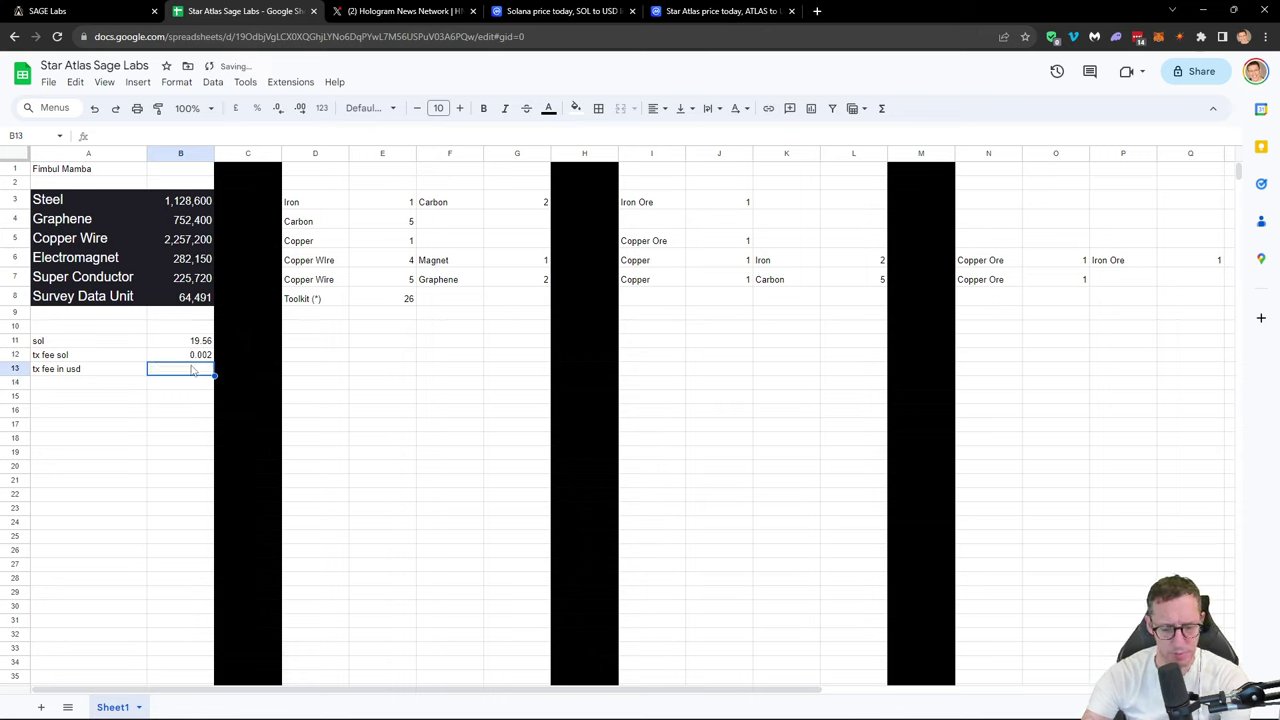
text(=)
click(180, 356)
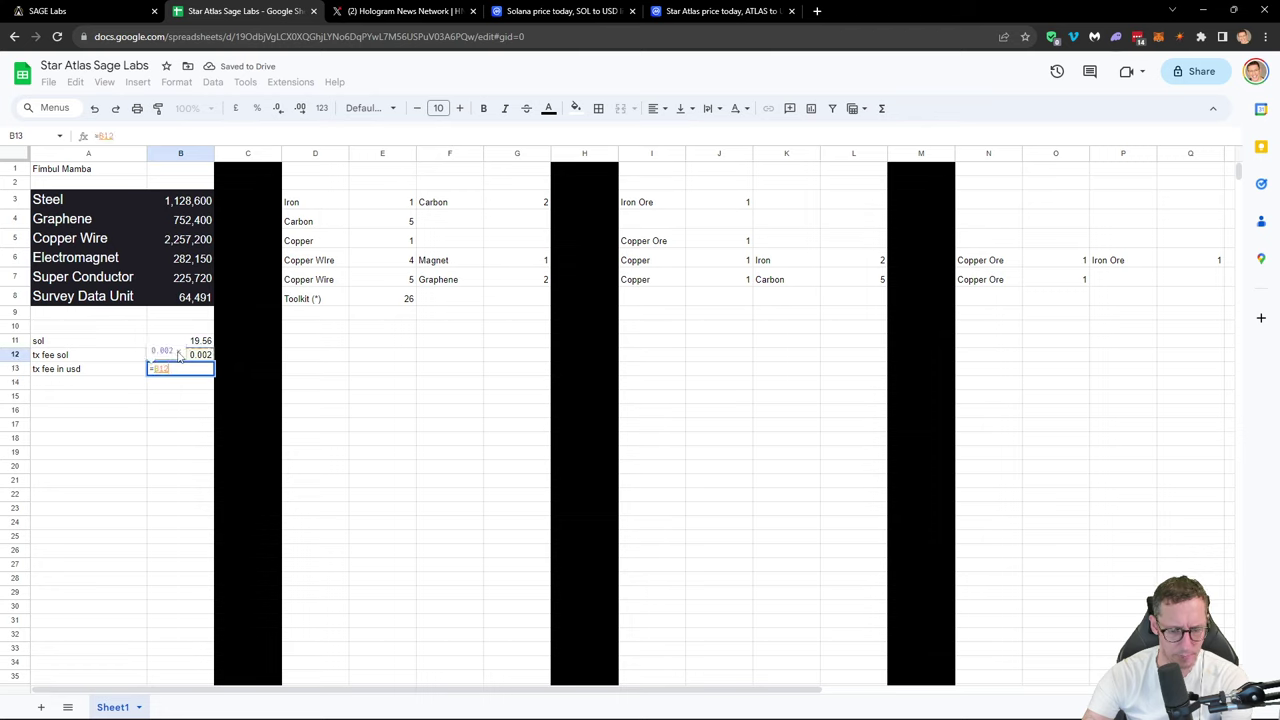
text(/)
click(182, 343)
key(Return)
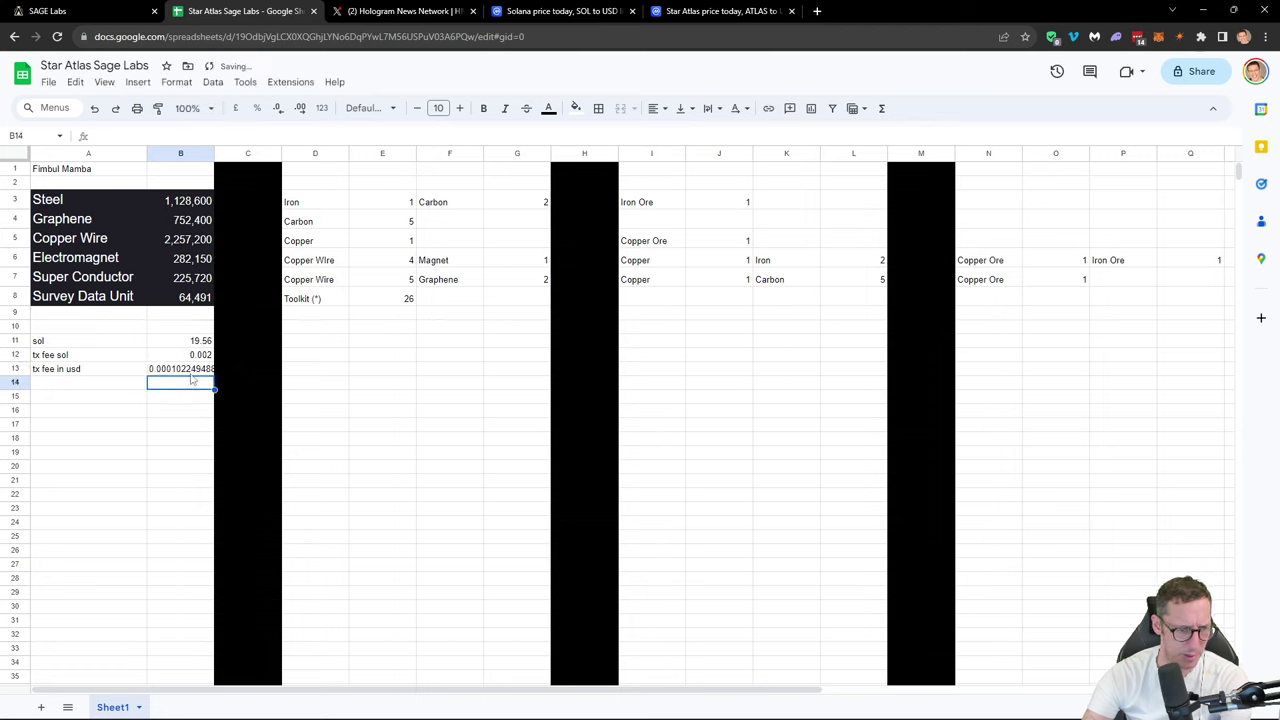
Step: Format the USD fee in B13 as US Dollar with four decimal places
click(181, 367)
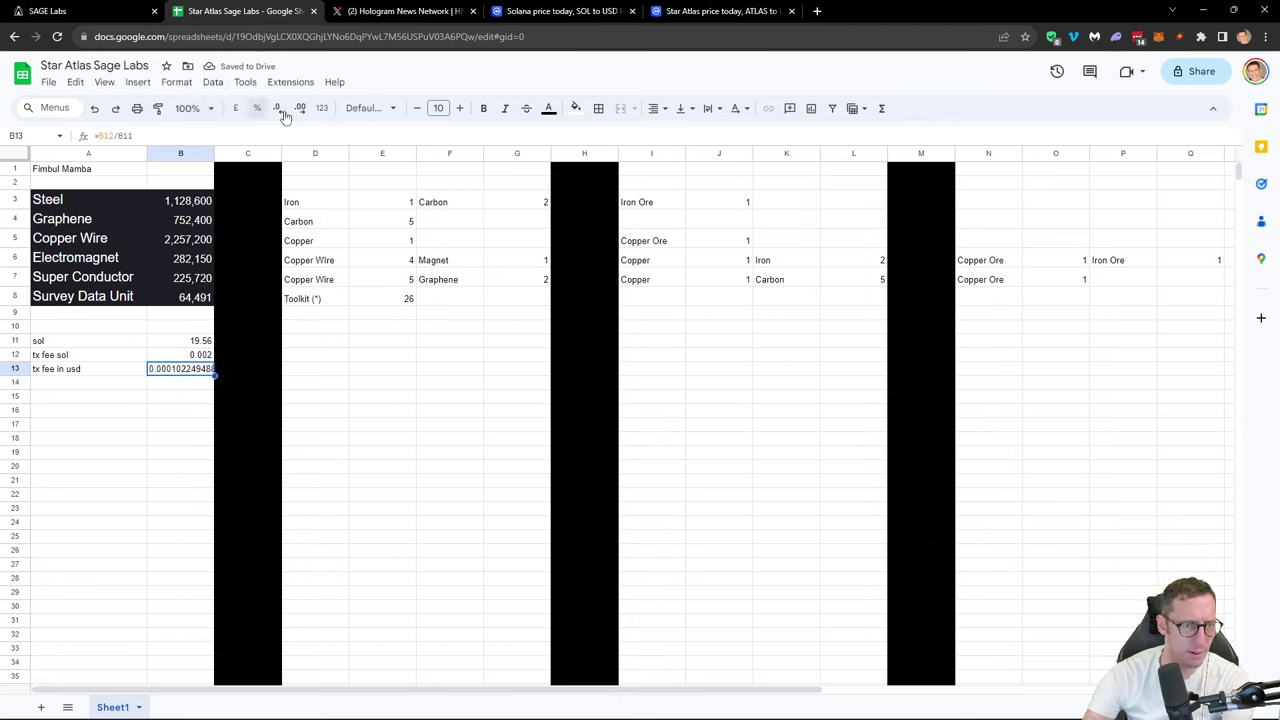
click(321, 108)
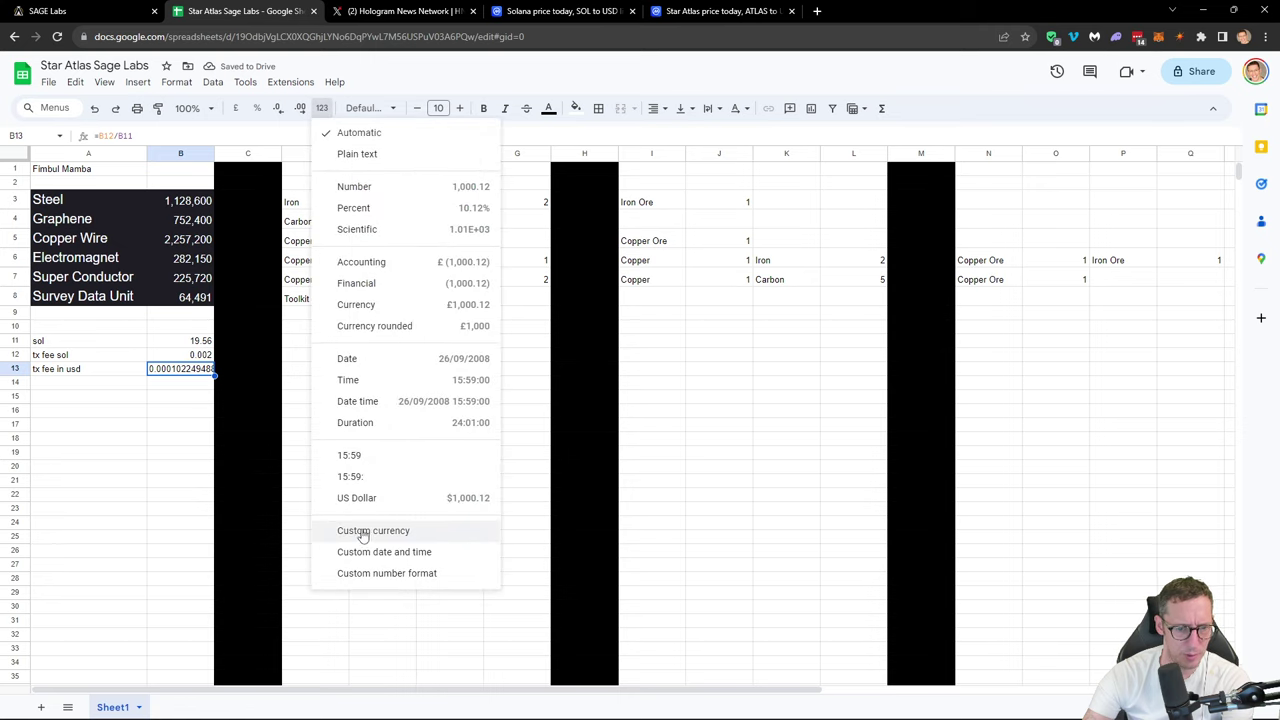
click(370, 511)
click(179, 412)
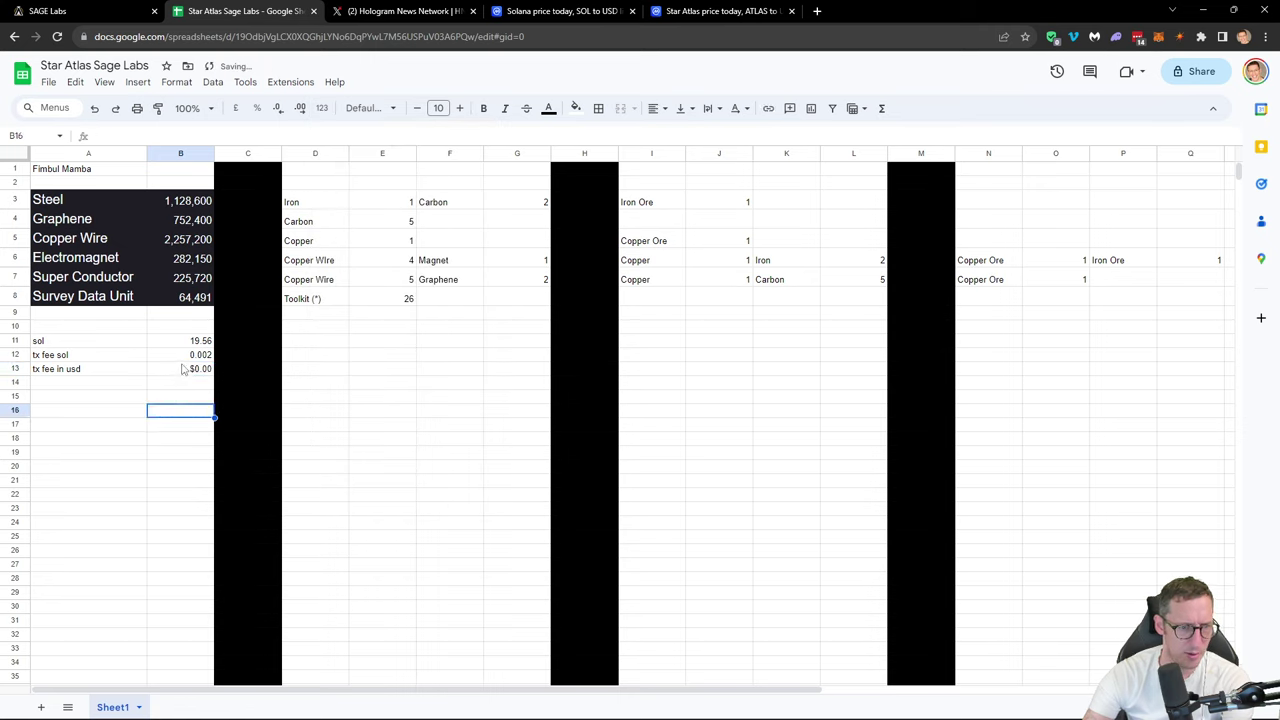
click(186, 372)
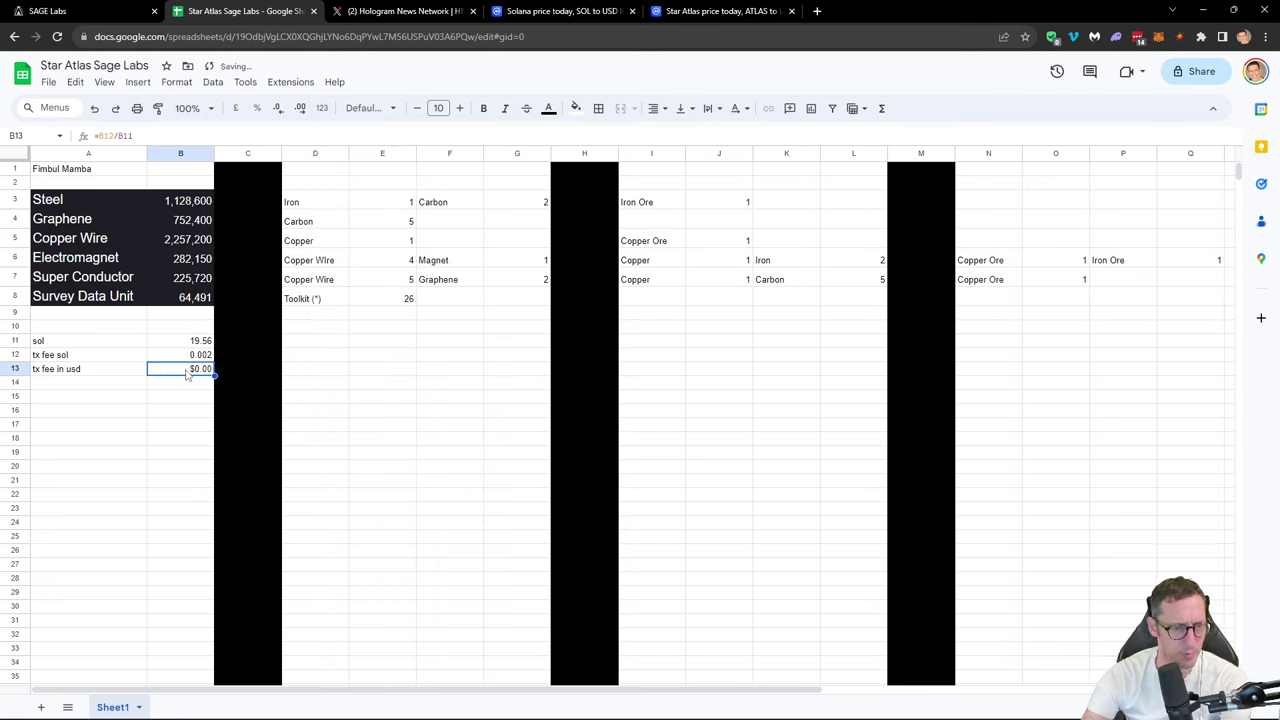
click(279, 109)
click(299, 110)
click(299, 110)
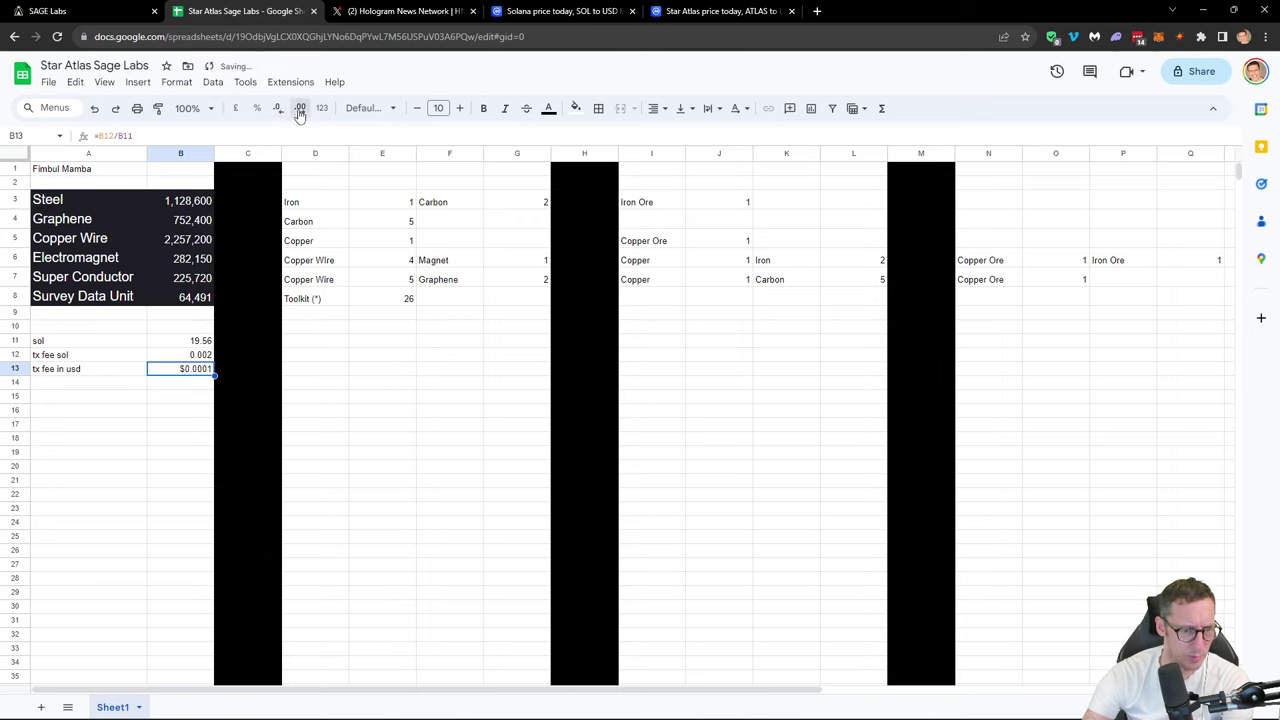
click(200, 395)
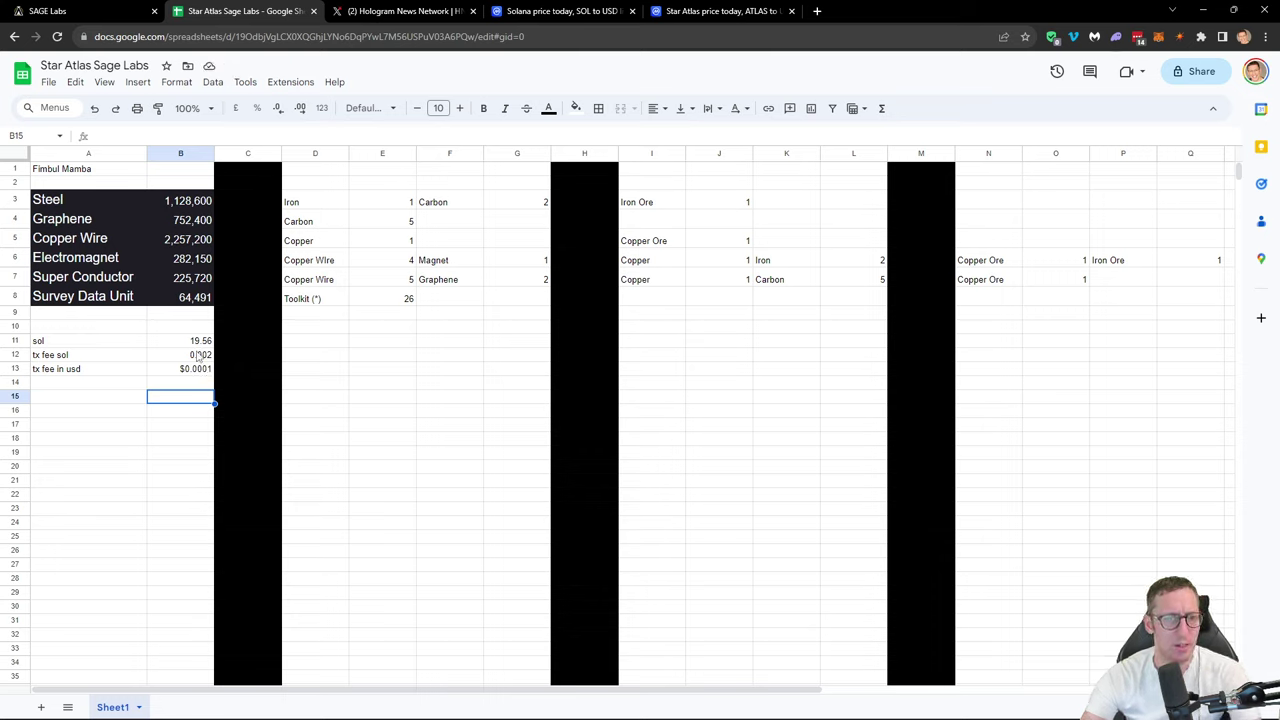
Step: Switch to SAGE Labs, confirm the pending Phantom Wallet transaction and close the fleet management window
click(48, 12)
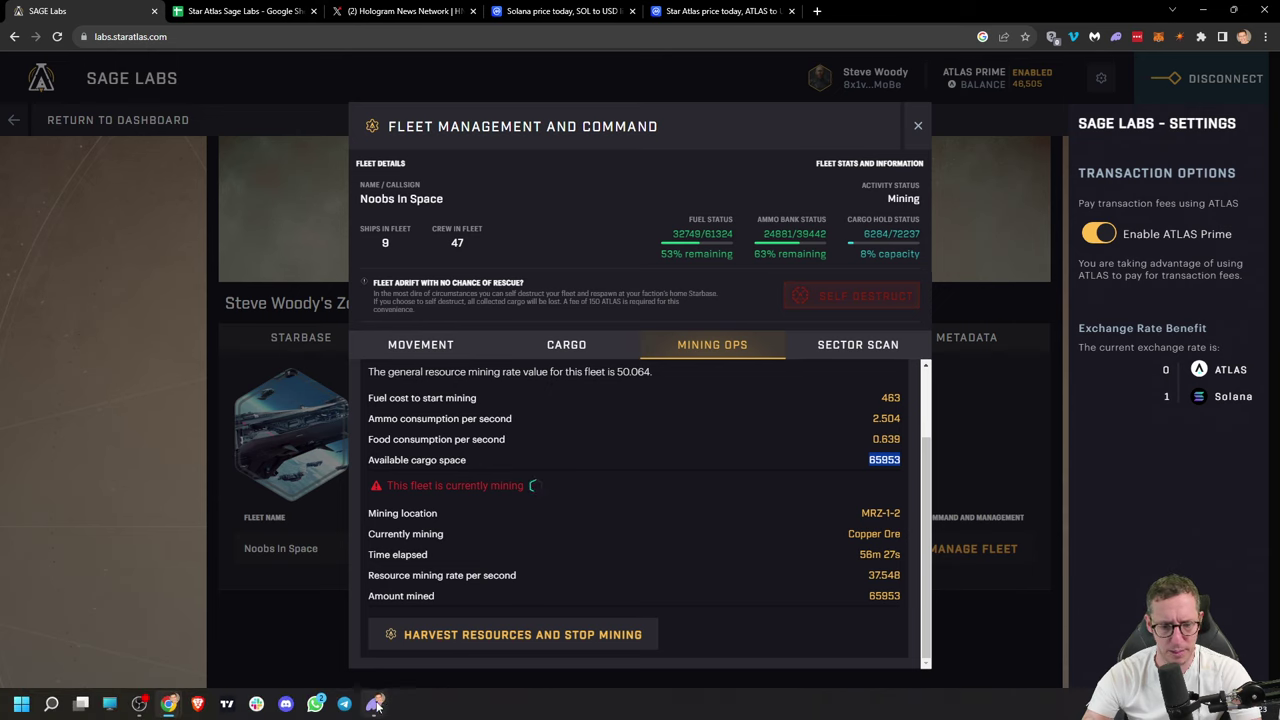
click(386, 703)
click(1217, 344)
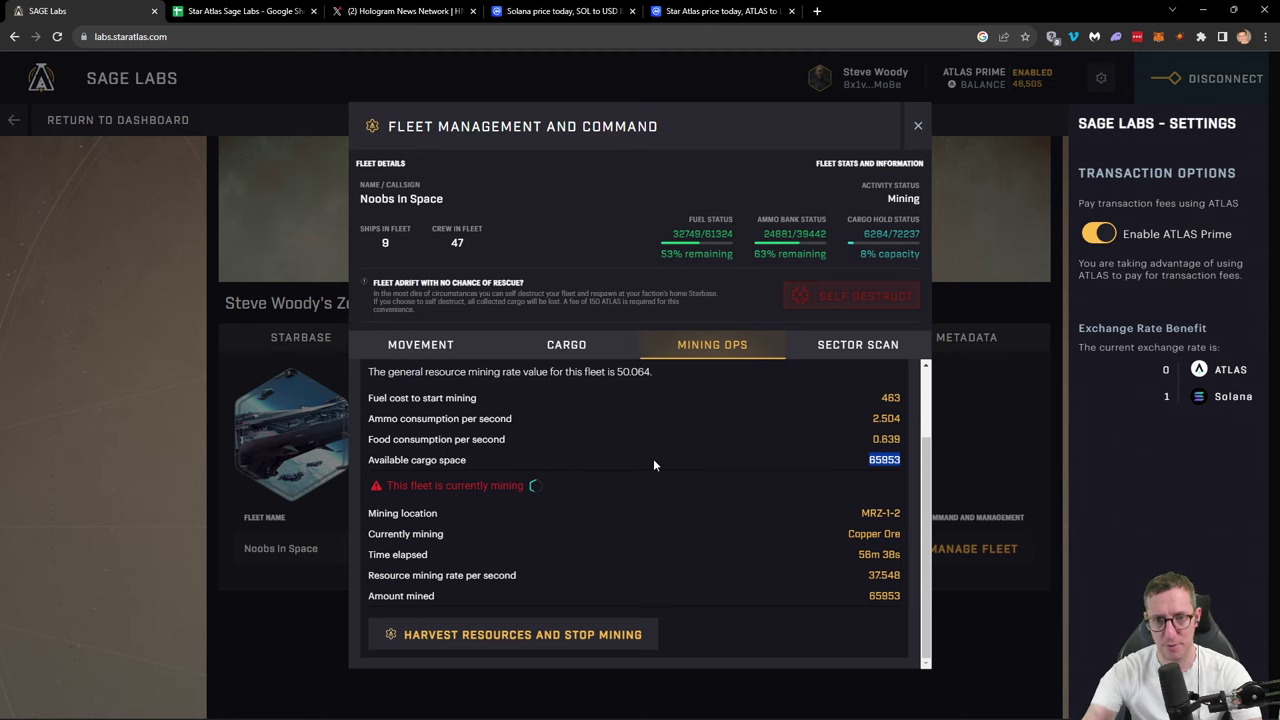
click(917, 129)
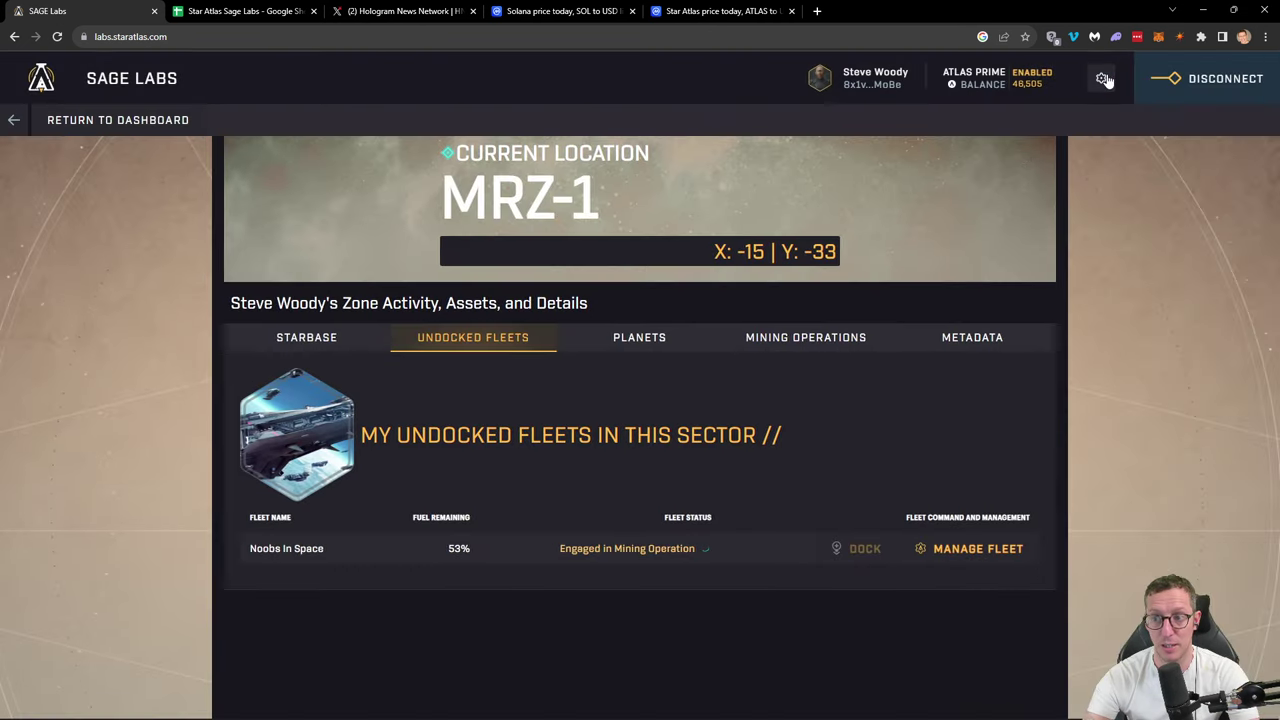
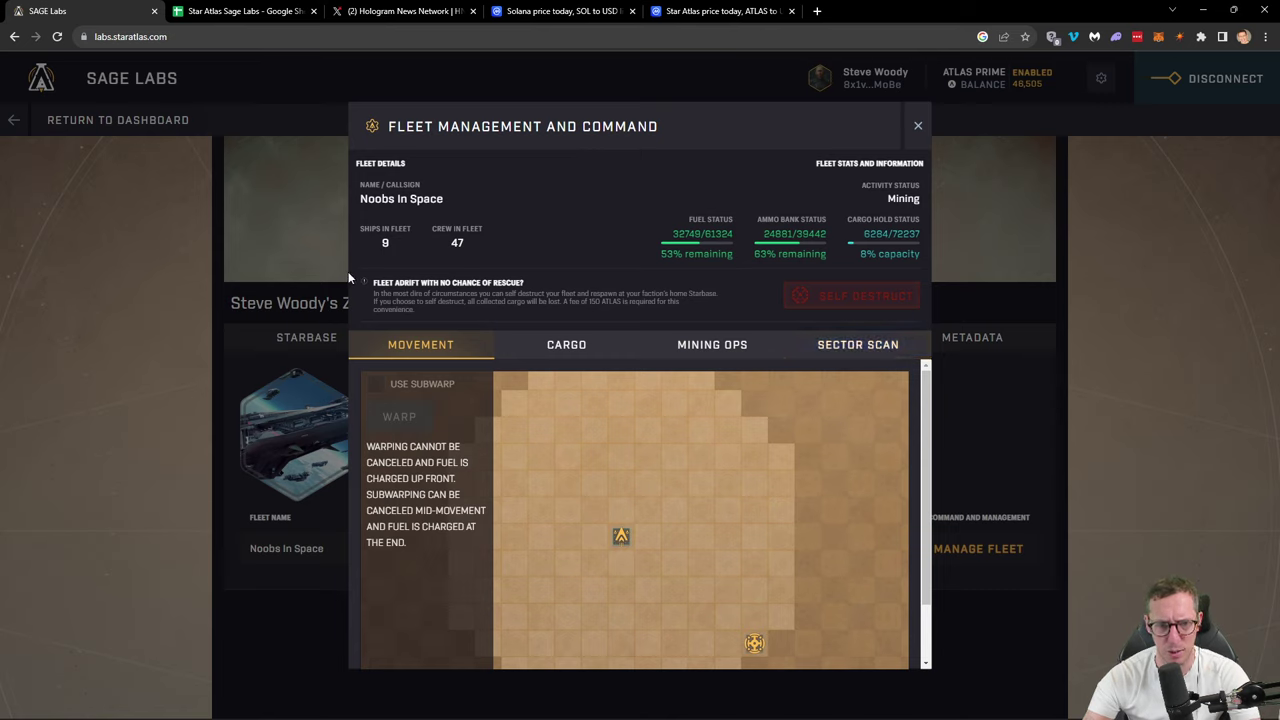
Step: Harvest the Noobs In Space fleet's mined resources and stop its mining, approving the transaction in Phantom Wallet
click(710, 348)
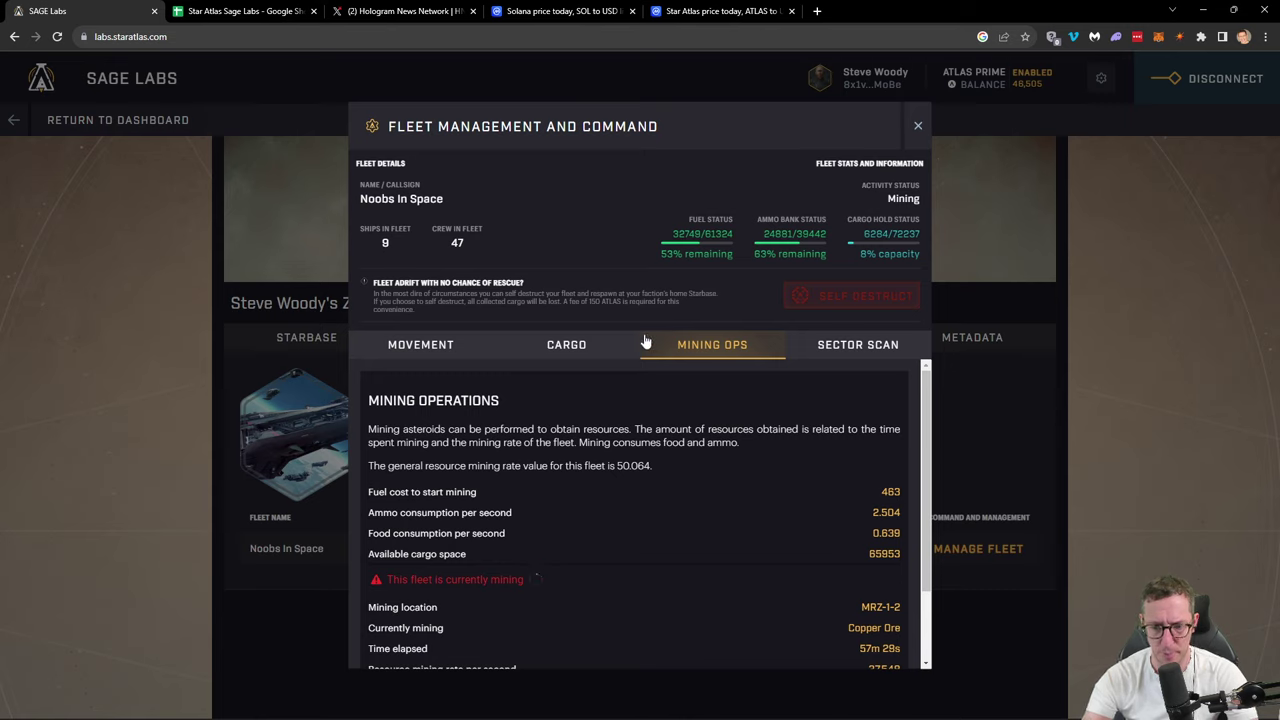
scroll(528, 600, down, 2)
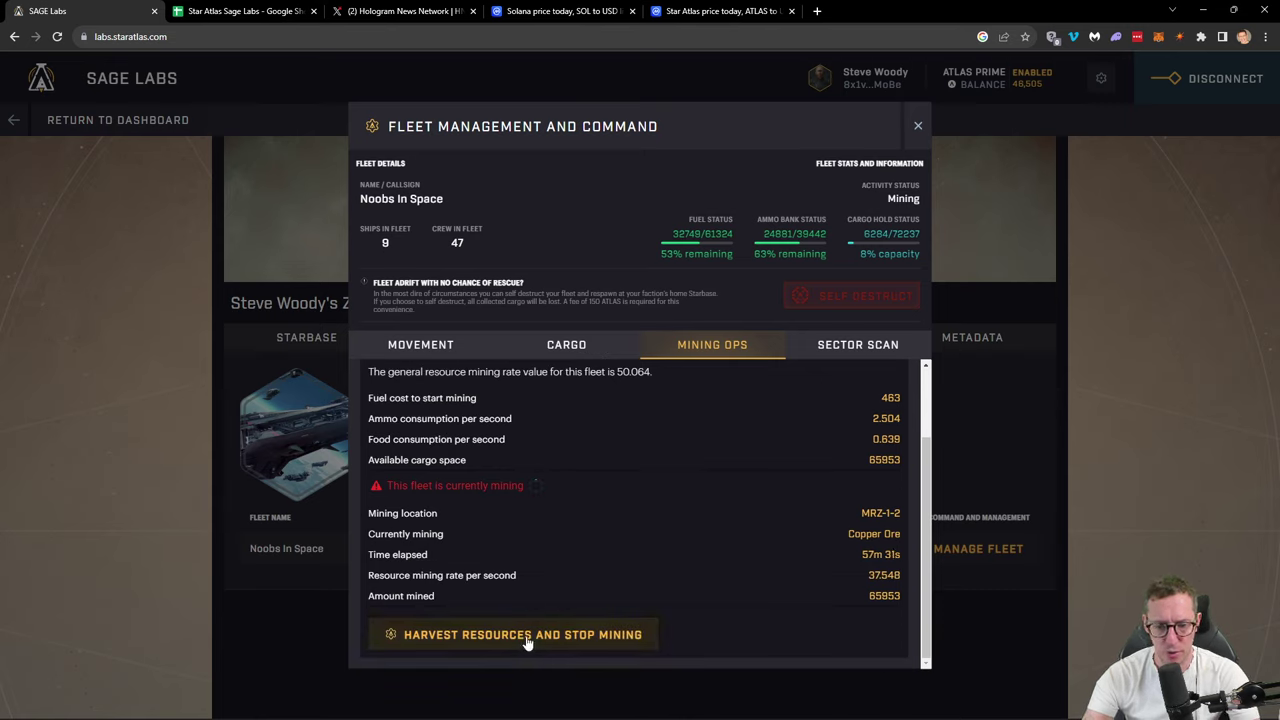
click(428, 634)
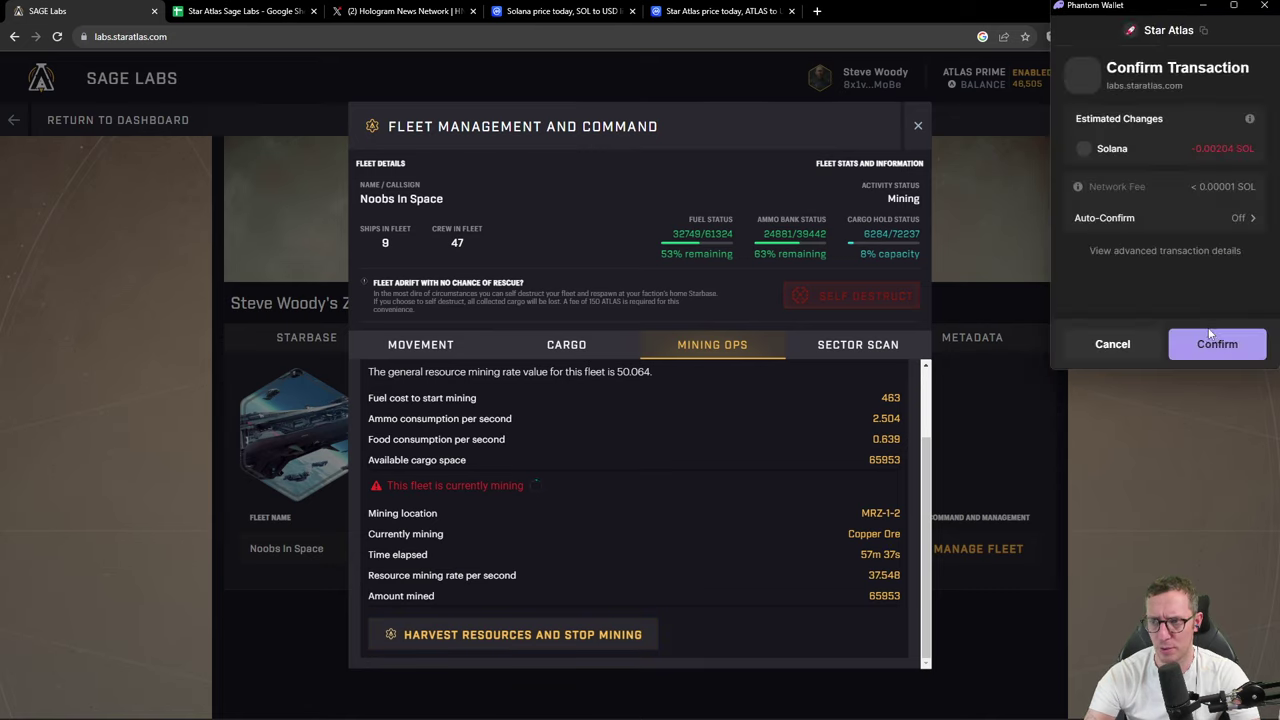
click(1216, 345)
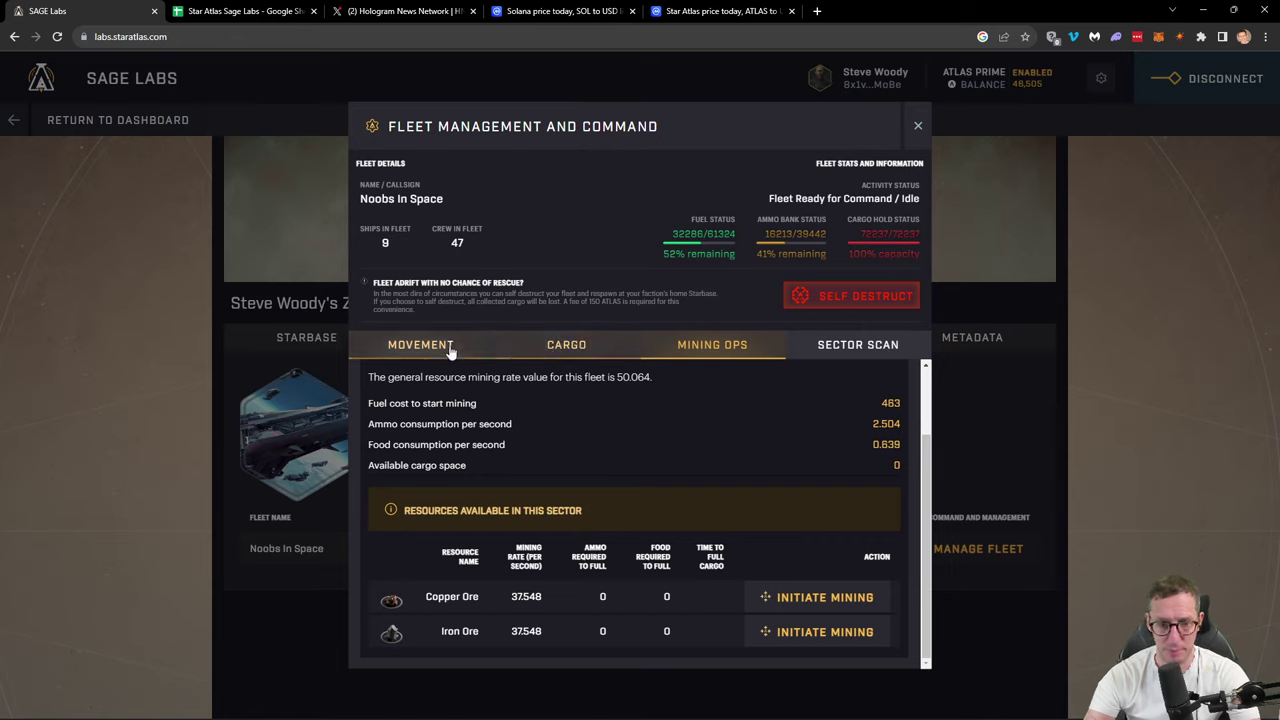
Step: Check the Noobs In Space fleet's cargo hold, and dock the fleet with the wallet transaction approved
click(575, 344)
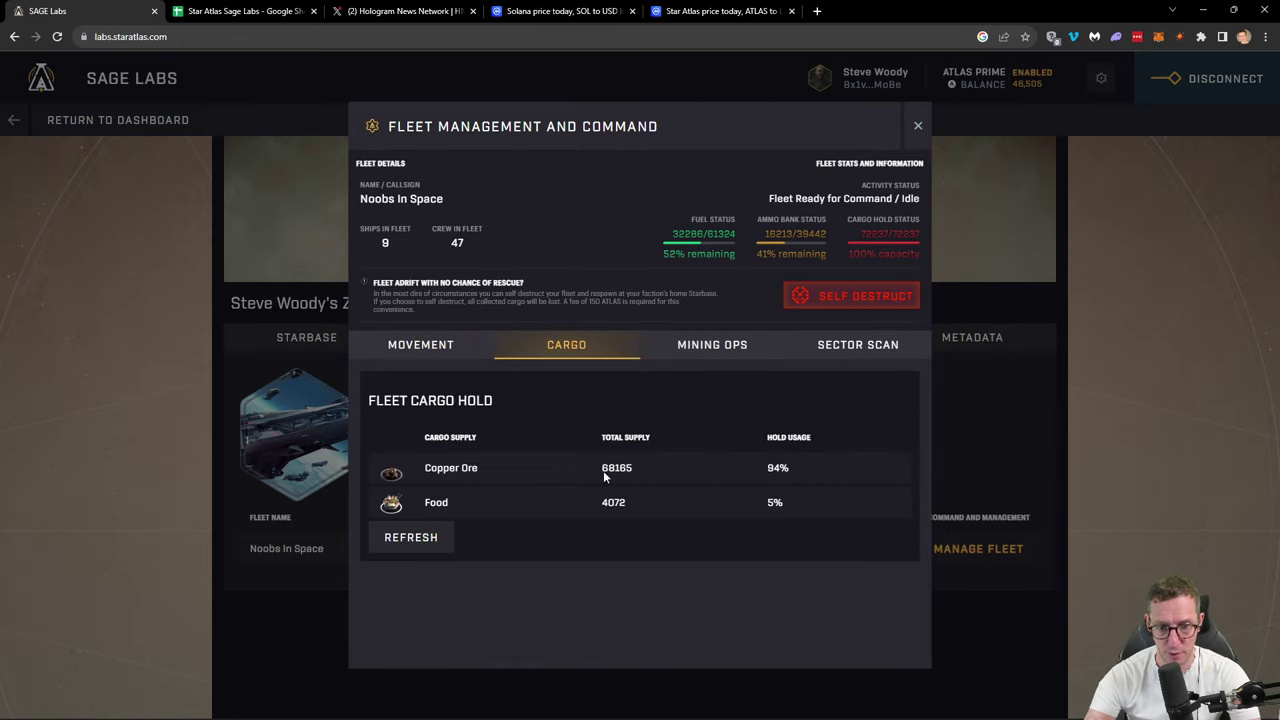
click(921, 126)
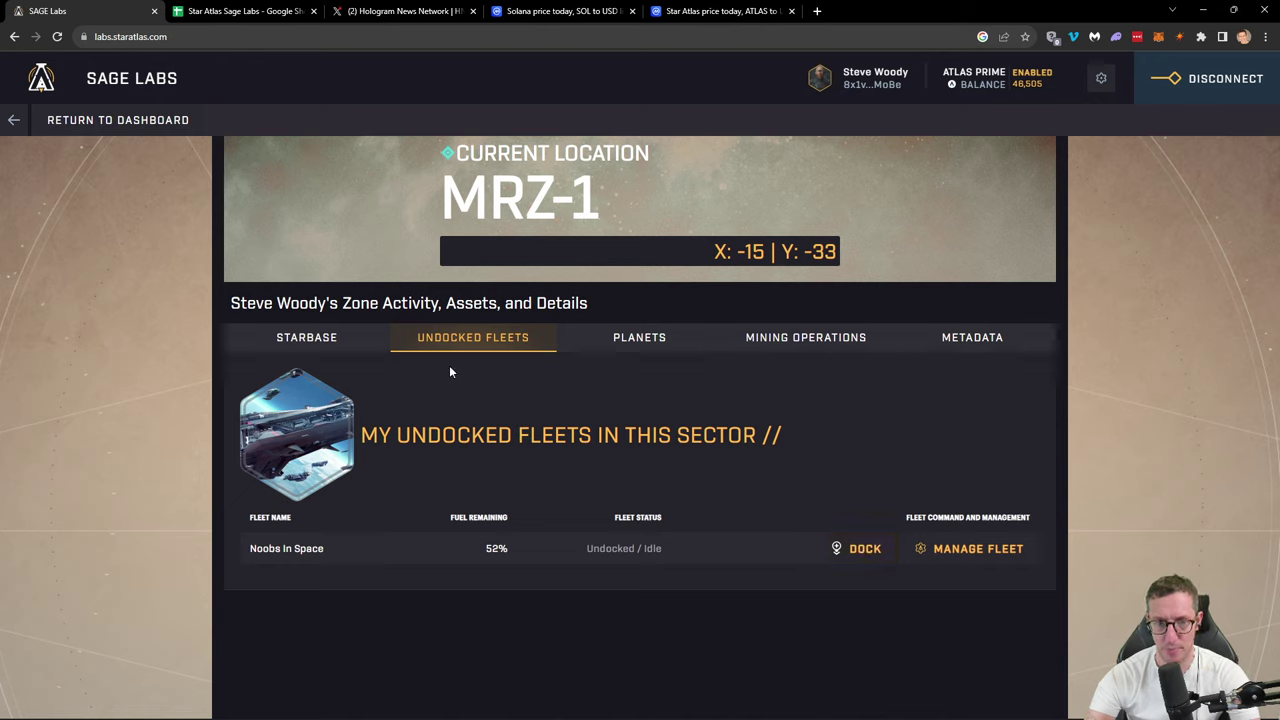
click(860, 552)
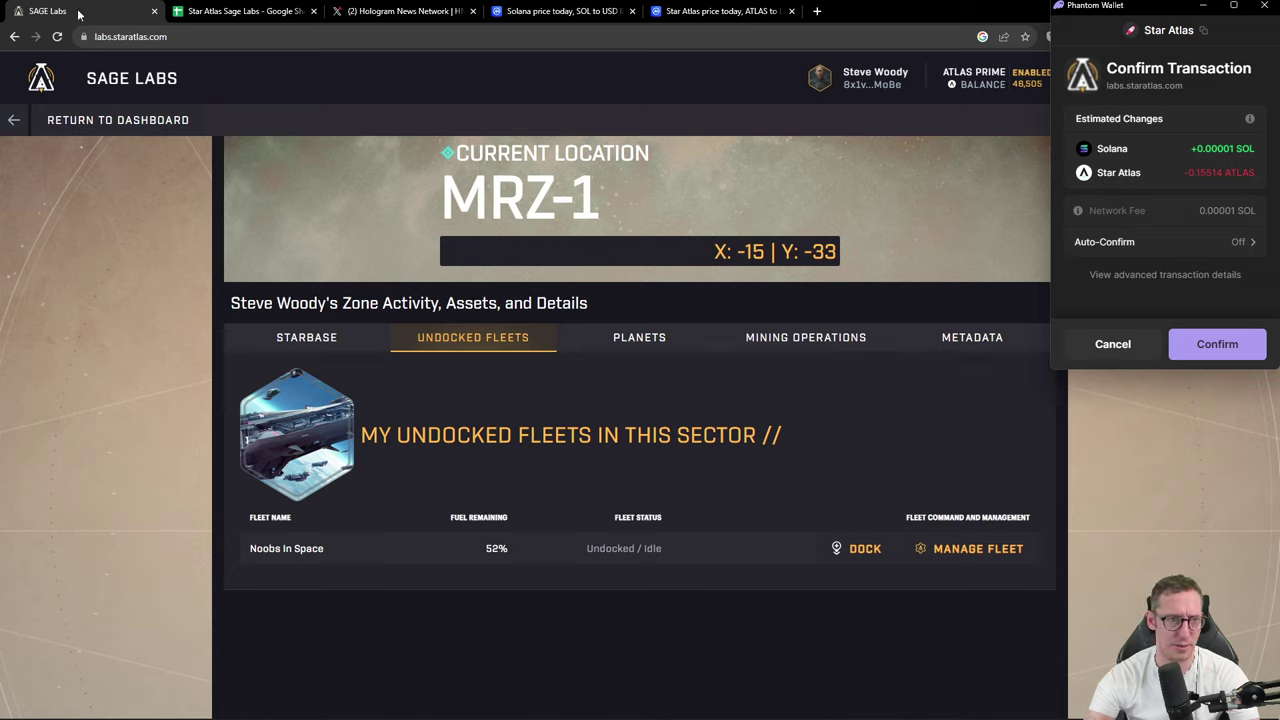
click(1234, 345)
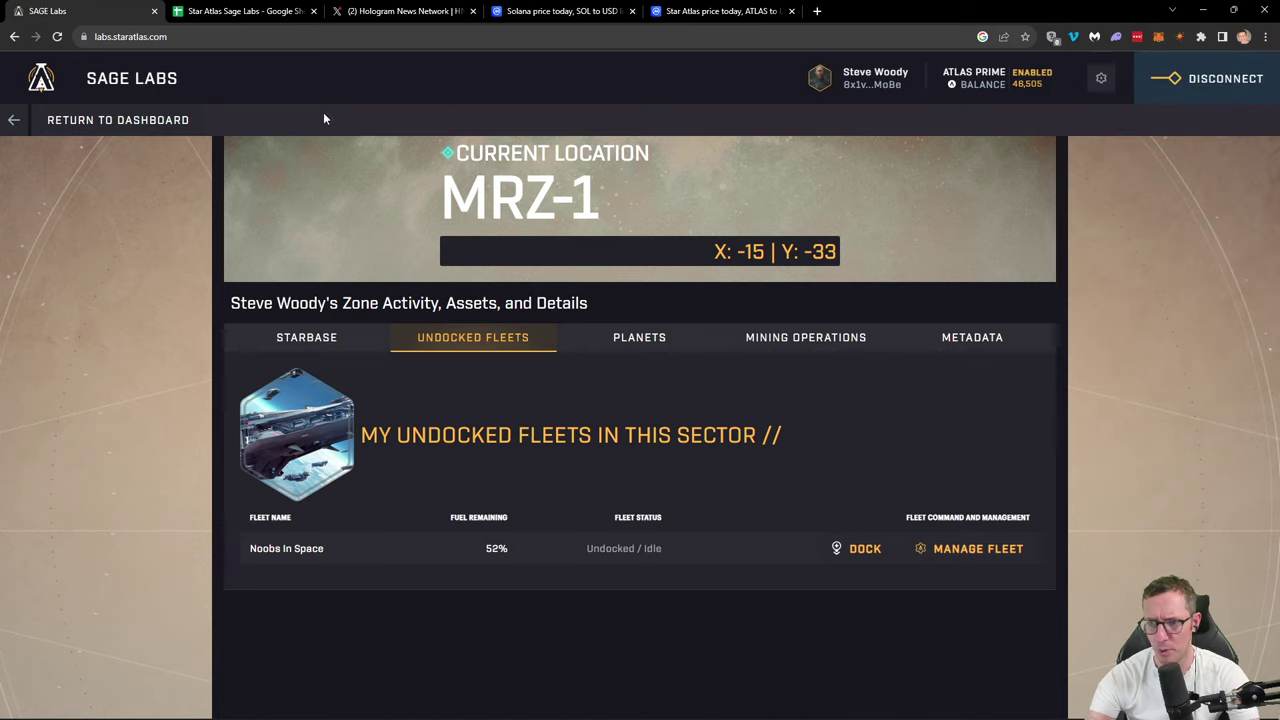
Step: Switch to the spreadsheet and enter the label "Dock in atlas" in A15 with the value 0.15 in B15
click(238, 11)
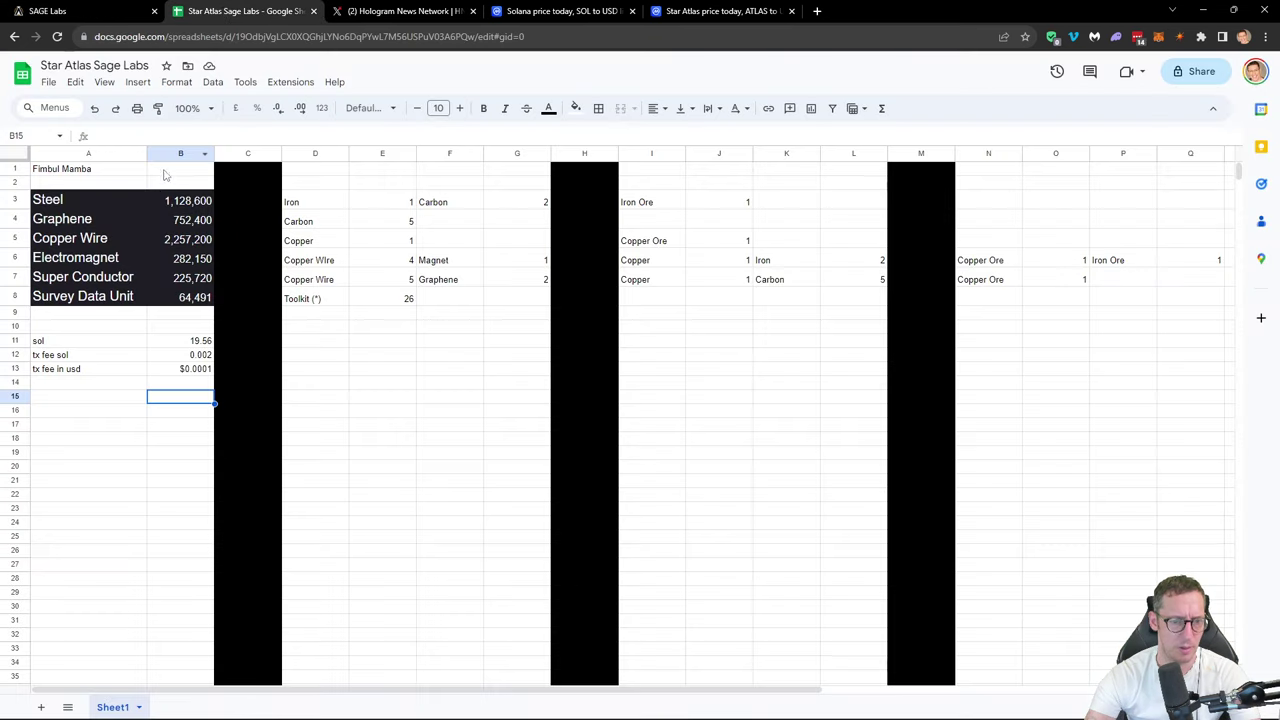
click(75, 400)
text(Dock in atlas)
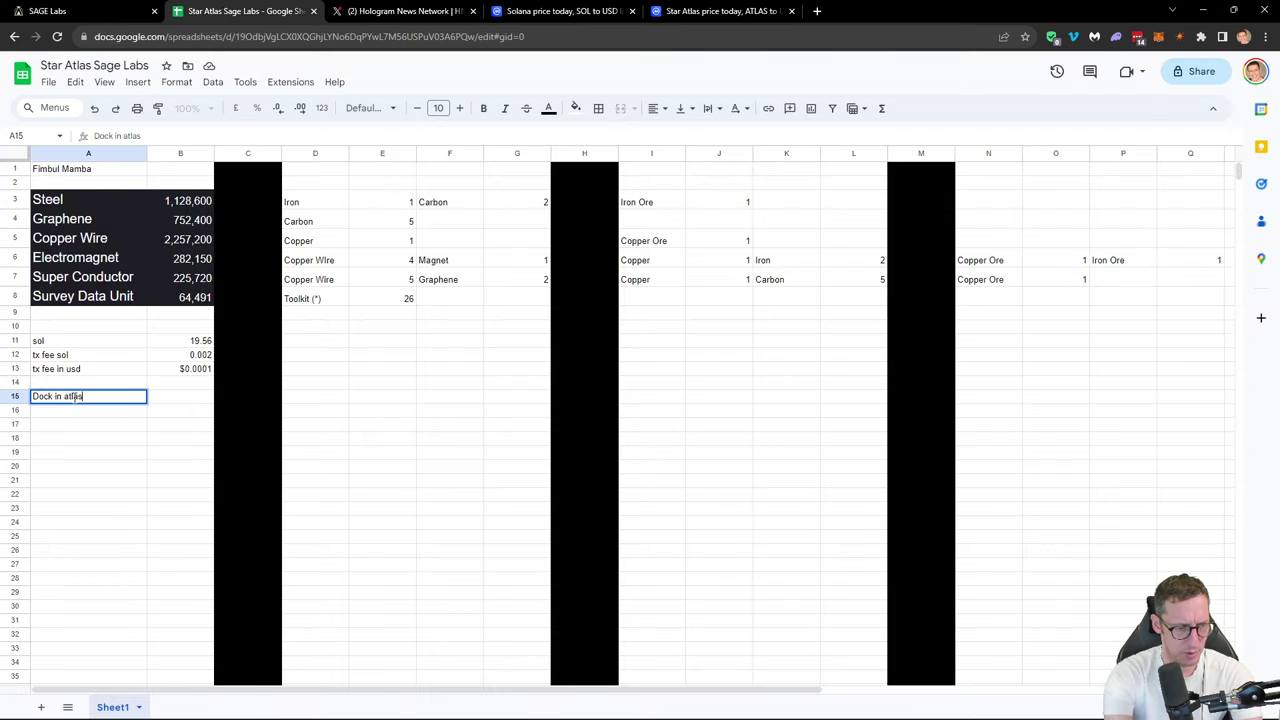
key(Tab)
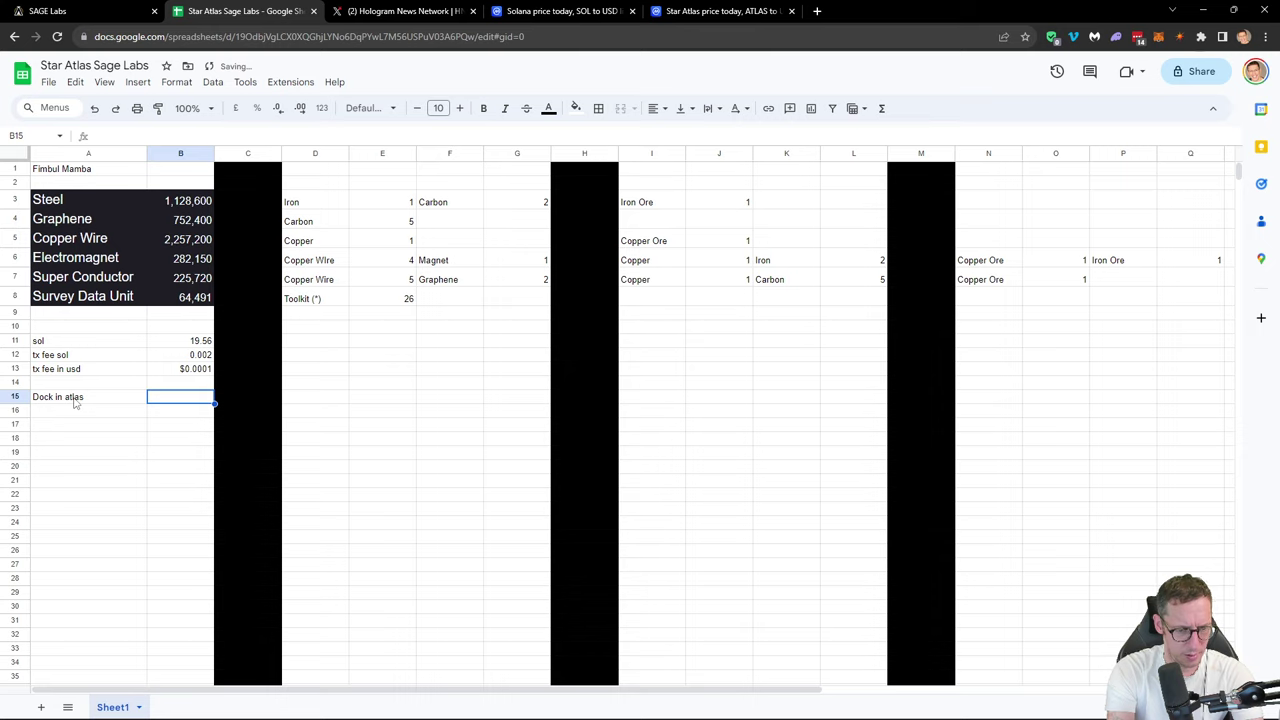
text(0.15)
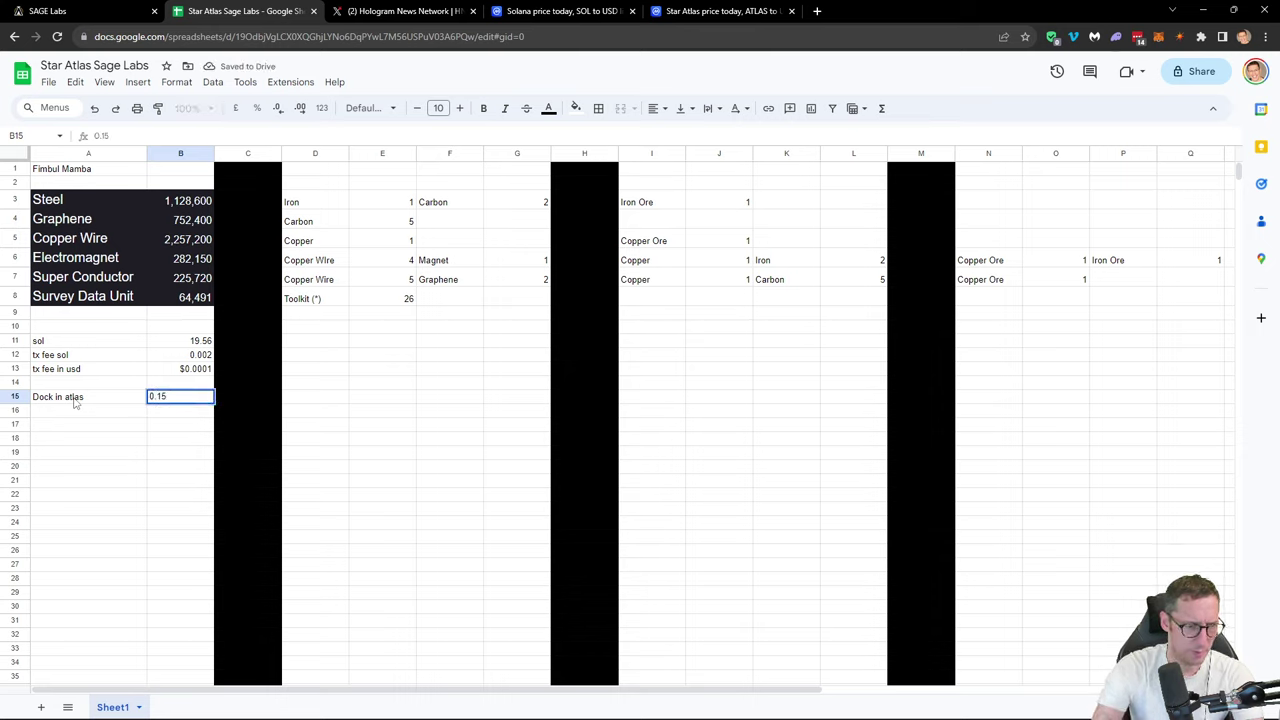
key(Return)
Step: Label A16 "atlas usd", check the current ATLAS price on CoinMarketCap, and enter 0.0014 in B16
text(atlas usd)
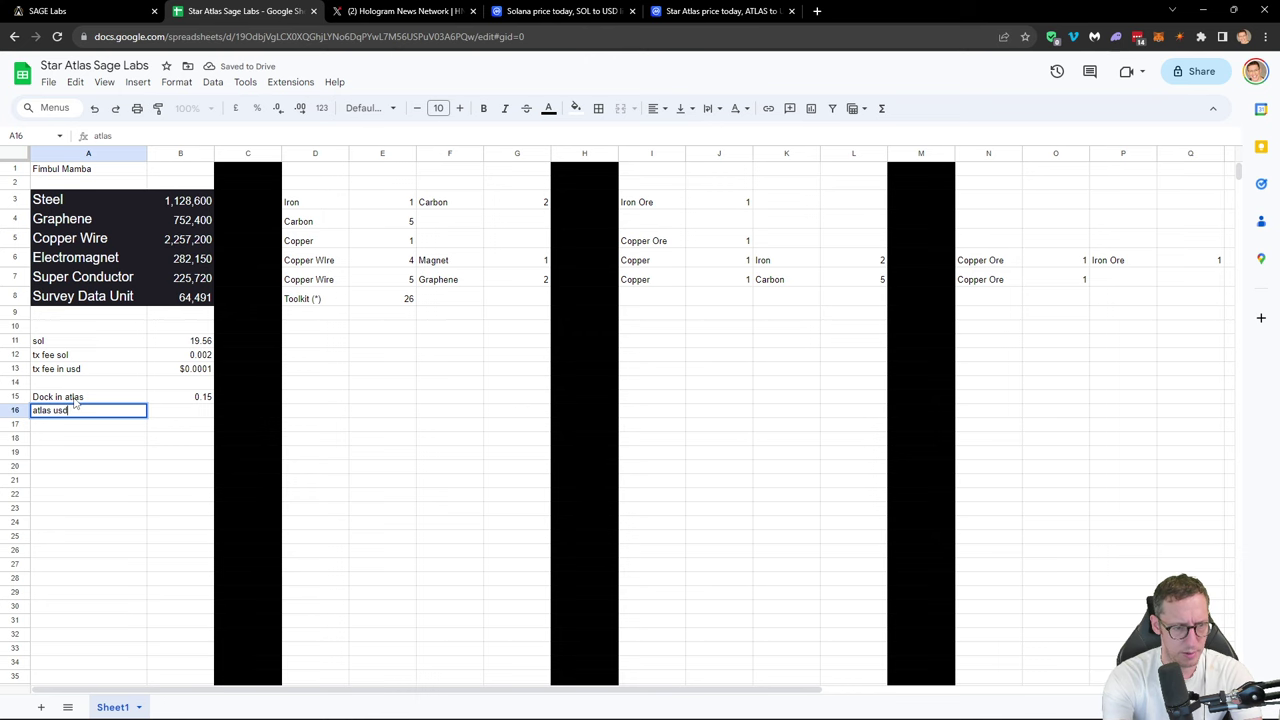
key(Tab)
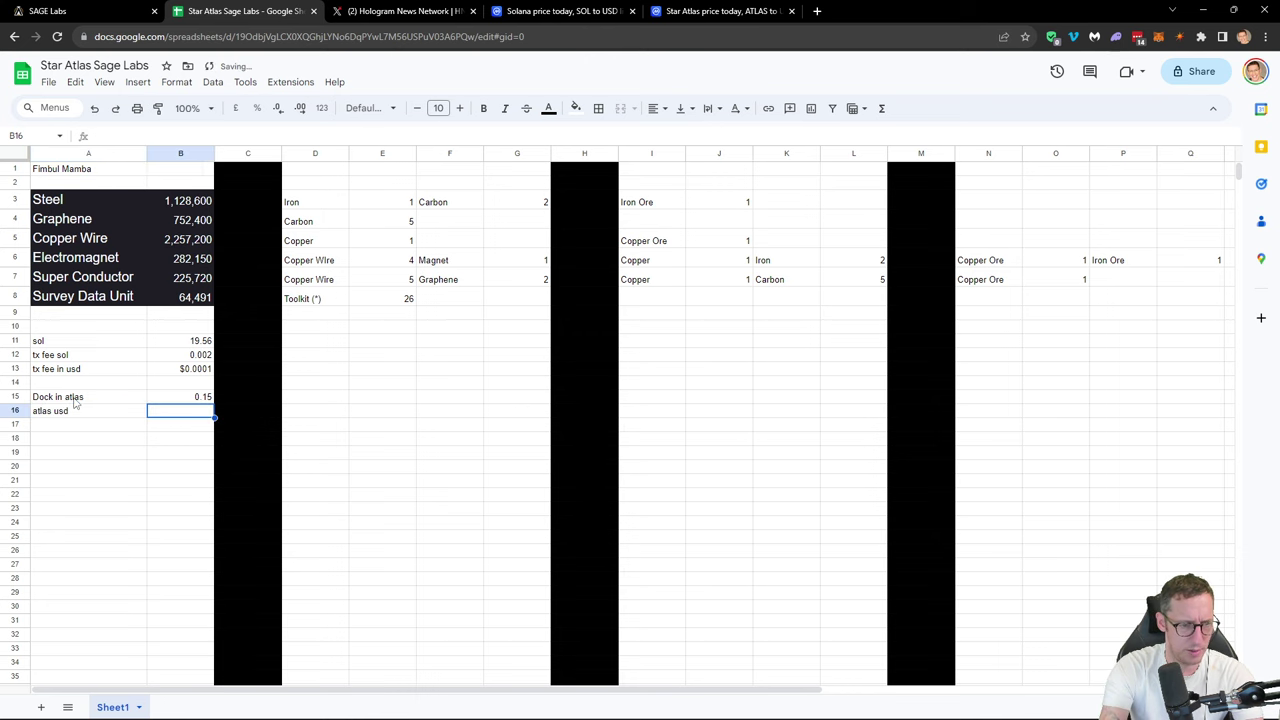
click(682, 20)
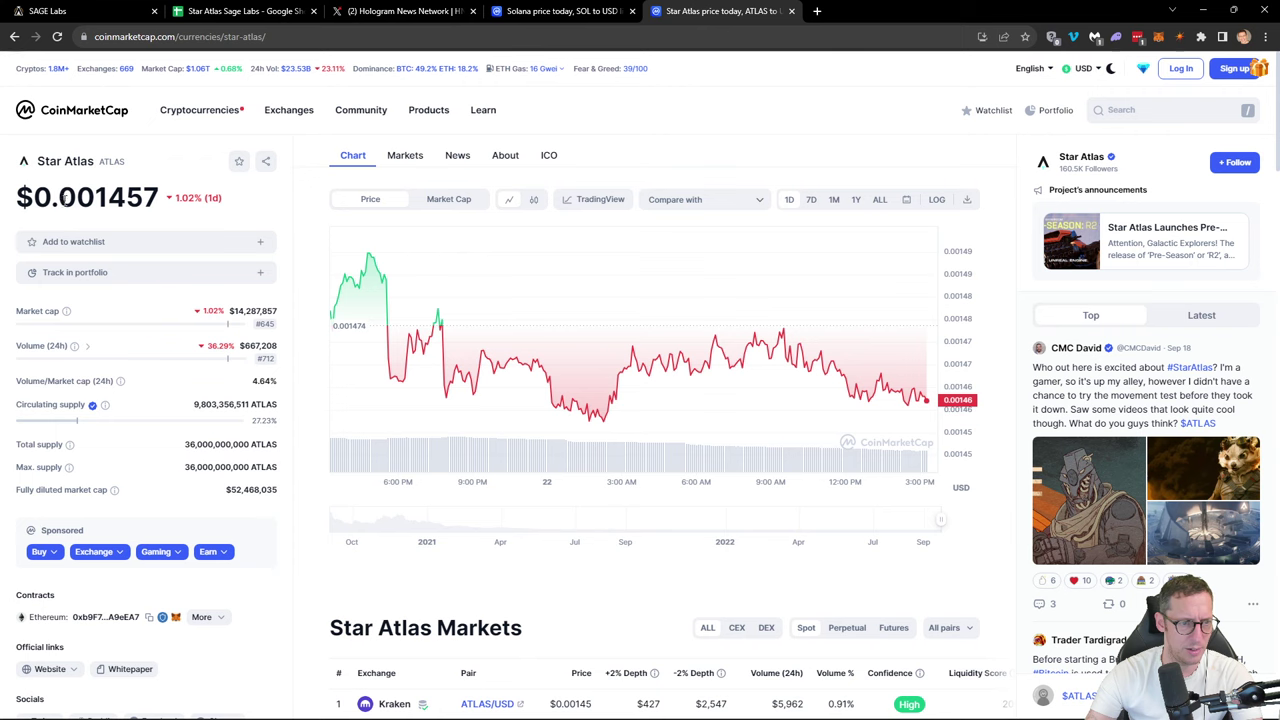
click(82, 18)
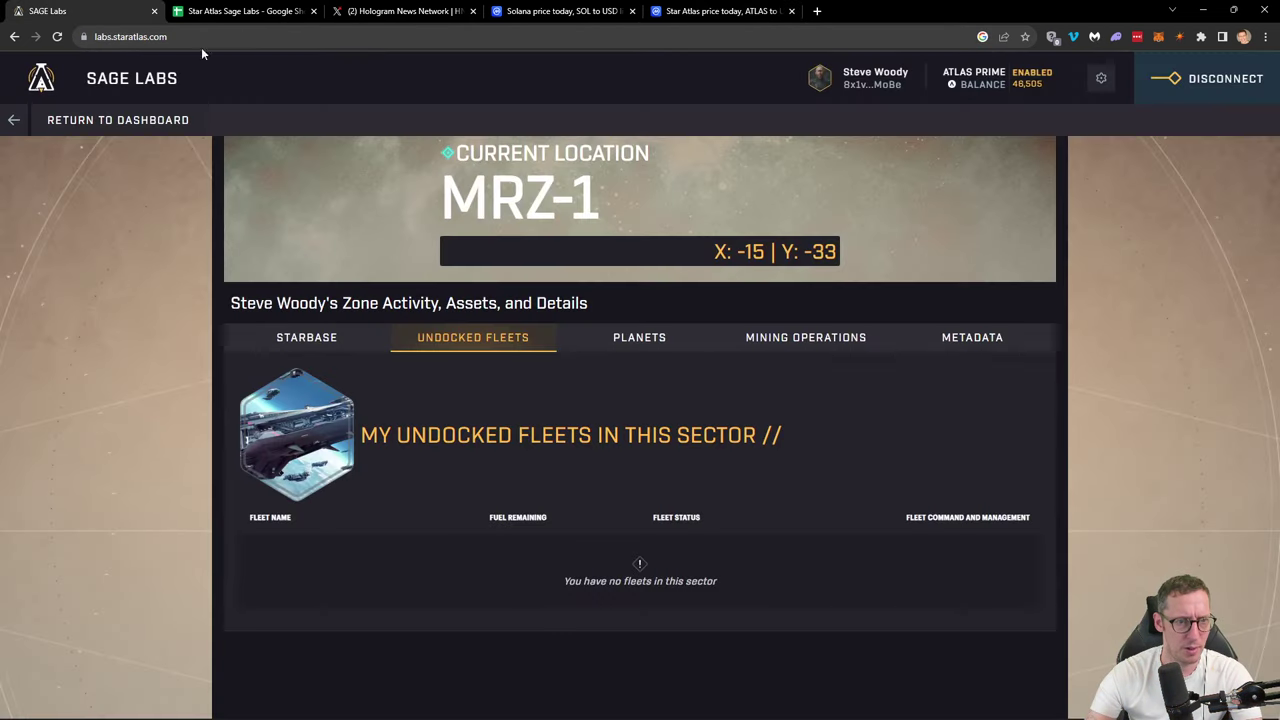
click(240, 11)
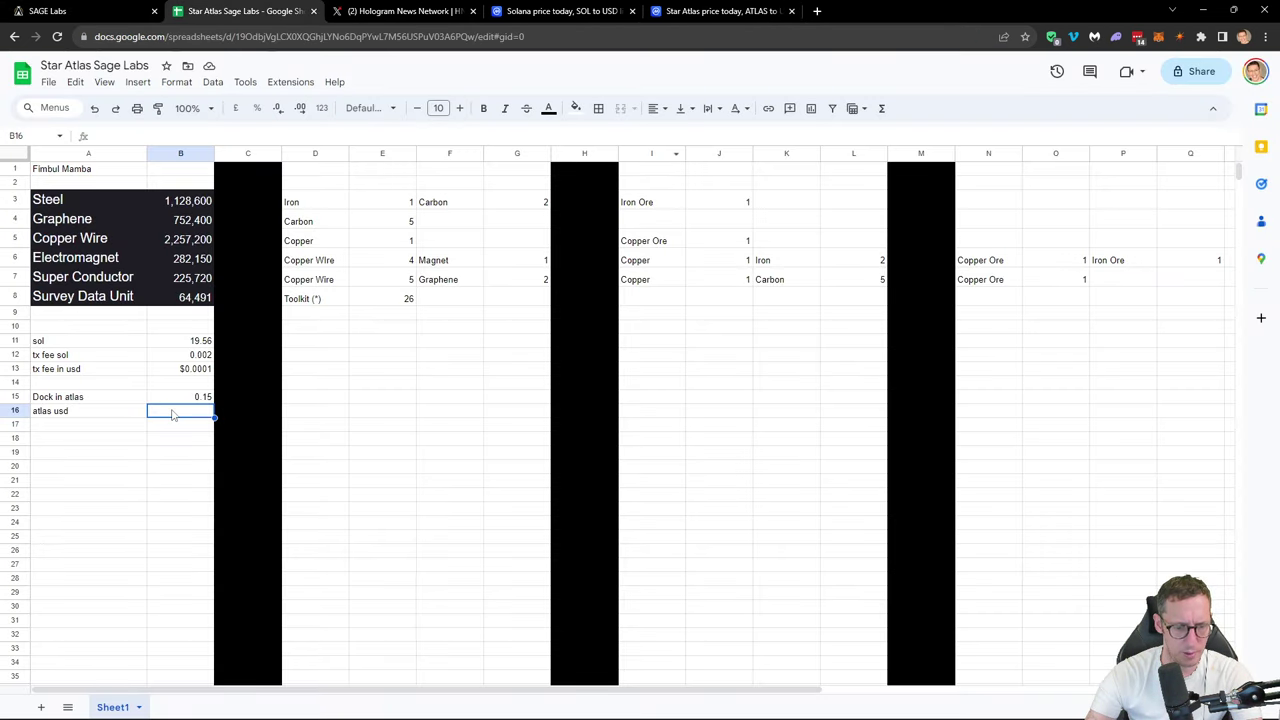
text(0.)
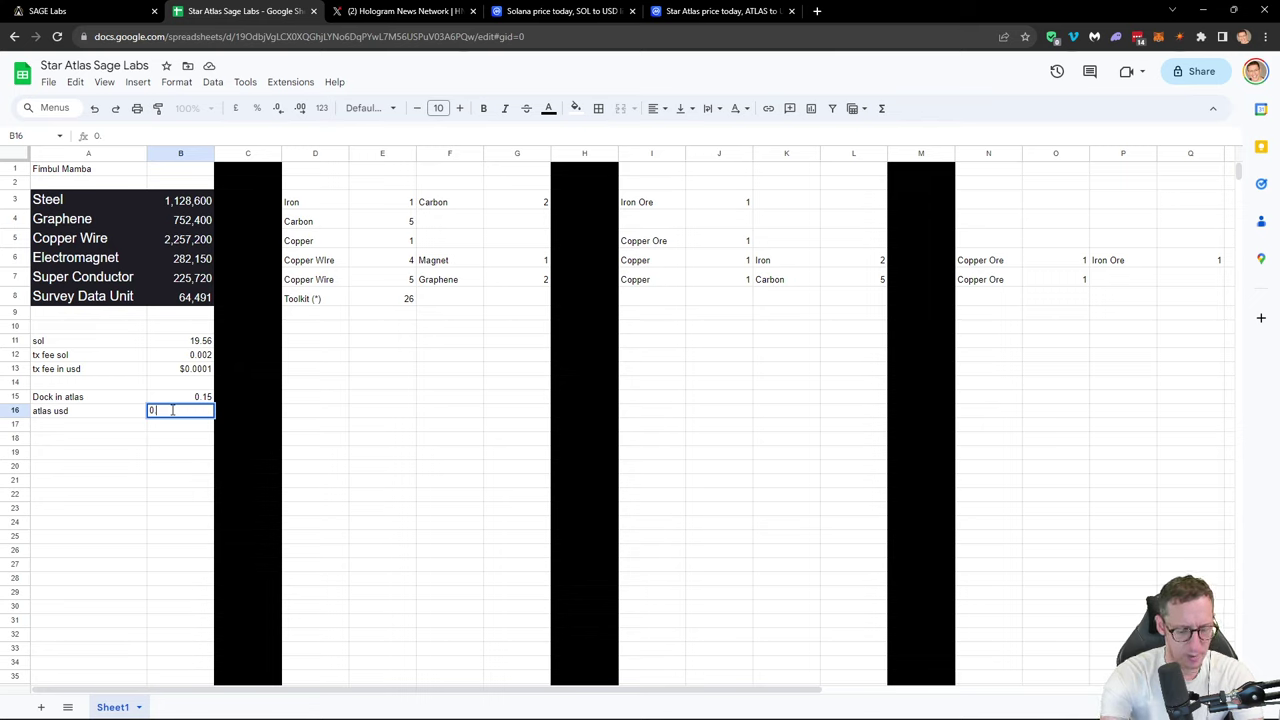
text(0014)
click(171, 440)
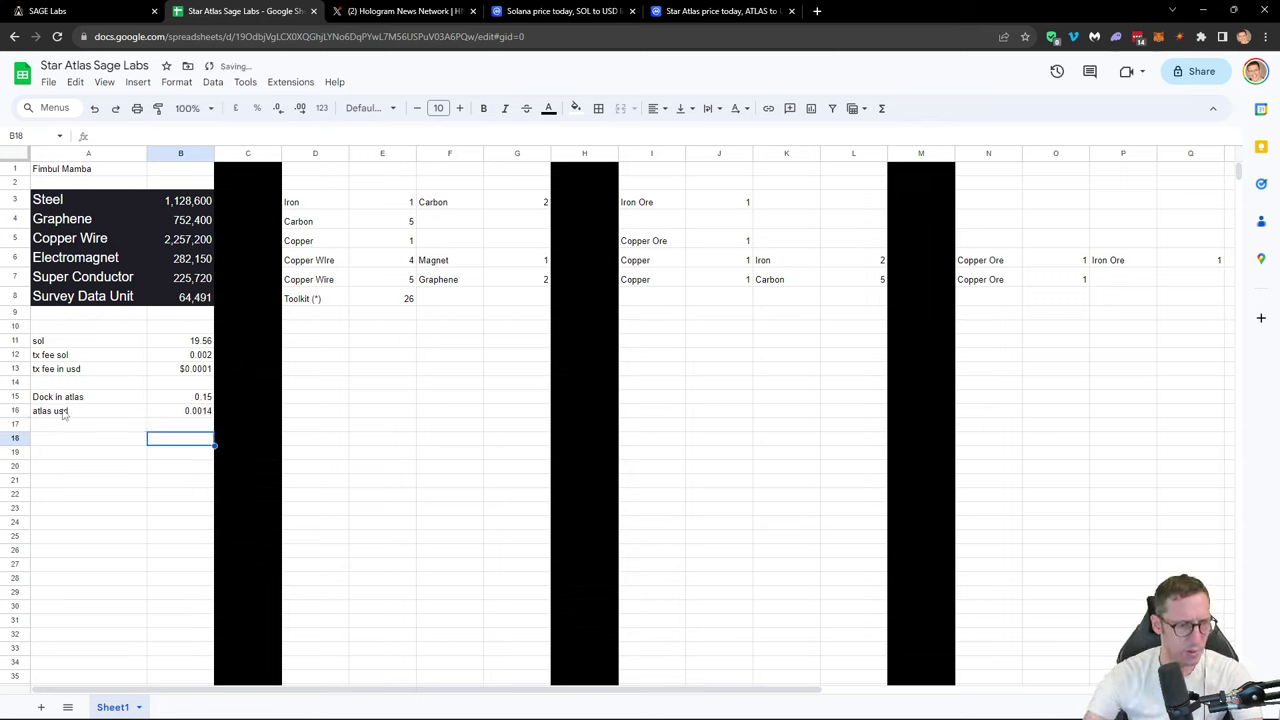
Step: Enter the formula =B16/B15 in B17 to calculate the docking fee in dollars
click(185, 427)
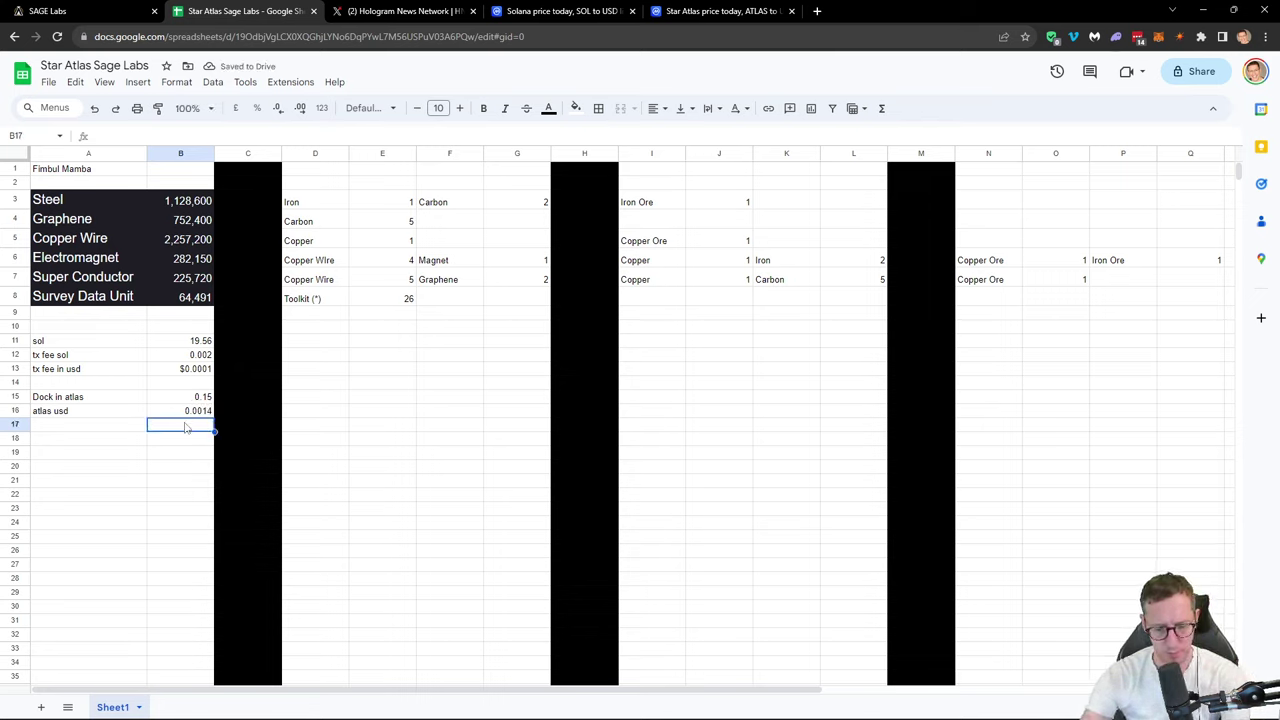
text(=B16/B15)
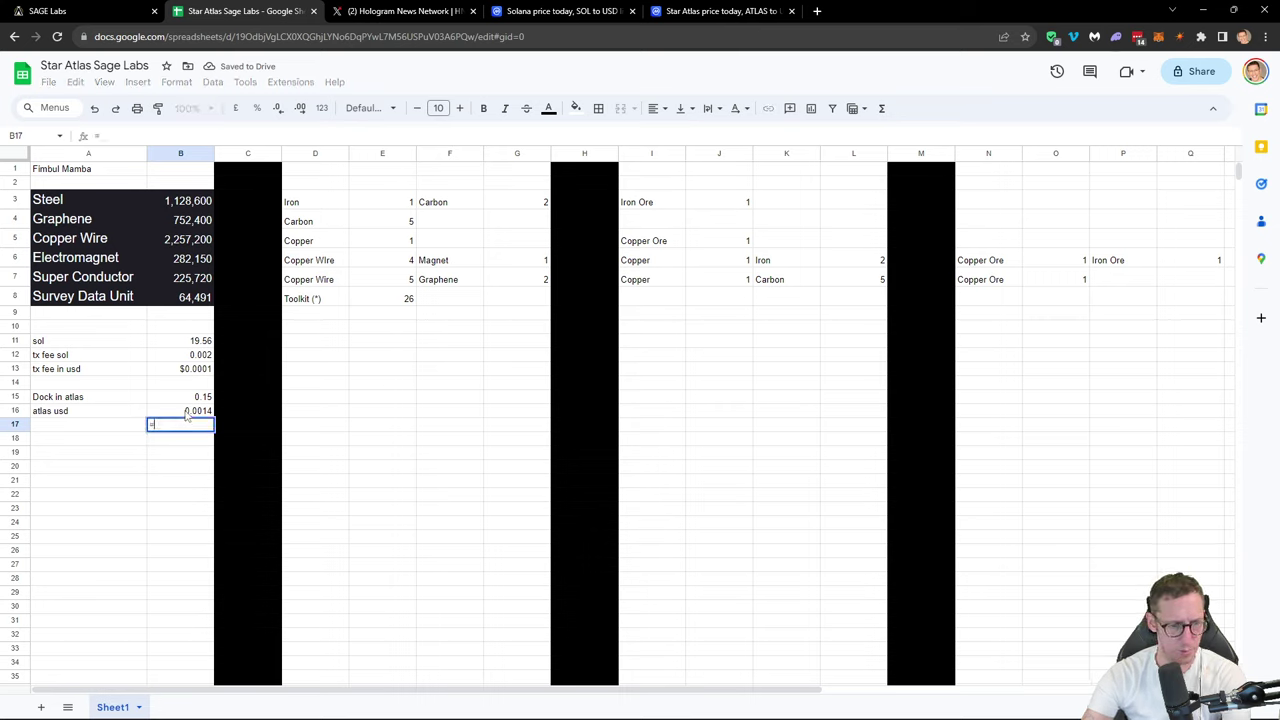
key(Return)
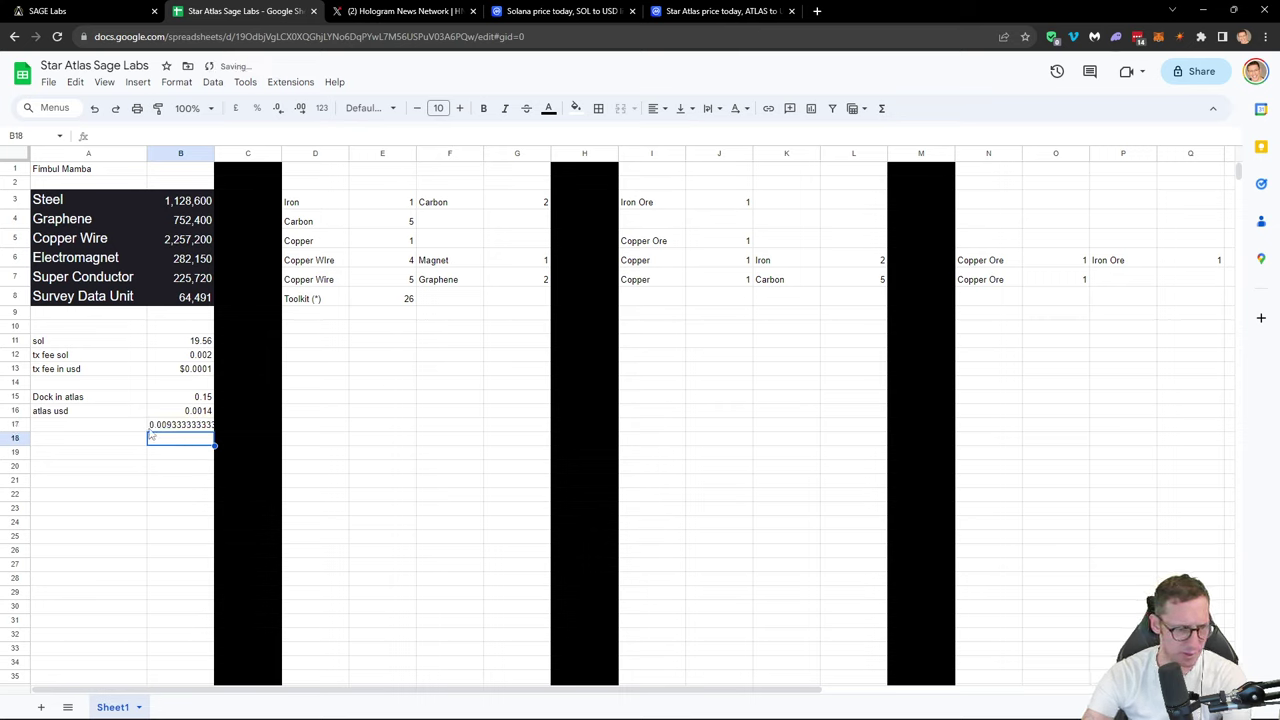
Step: Format the docking fee result in B17 as US Dollar with two decimal places
click(157, 429)
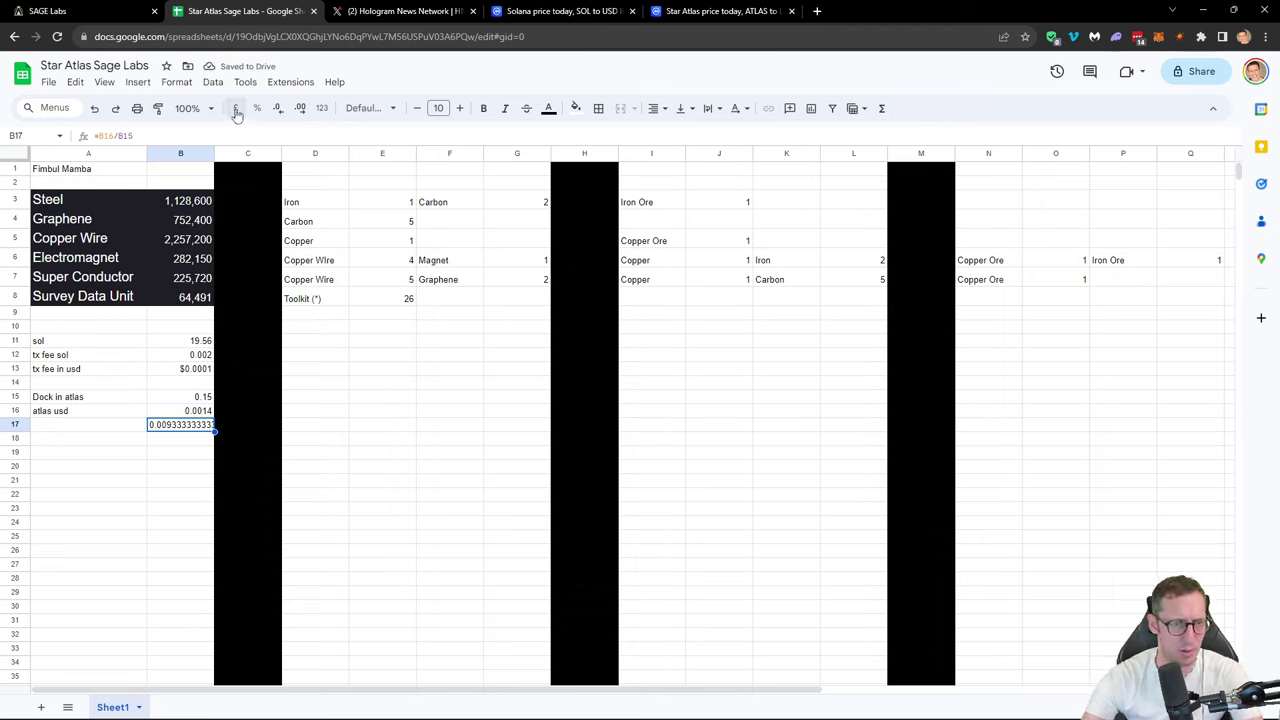
click(321, 108)
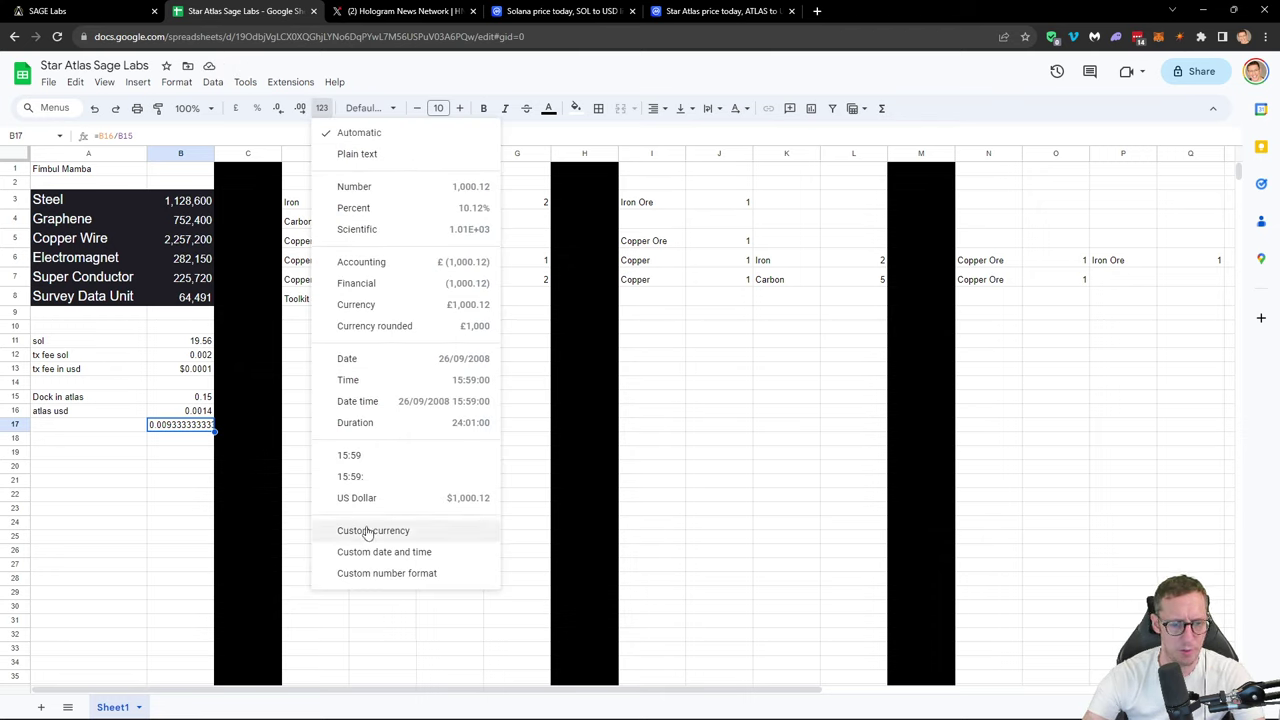
click(357, 497)
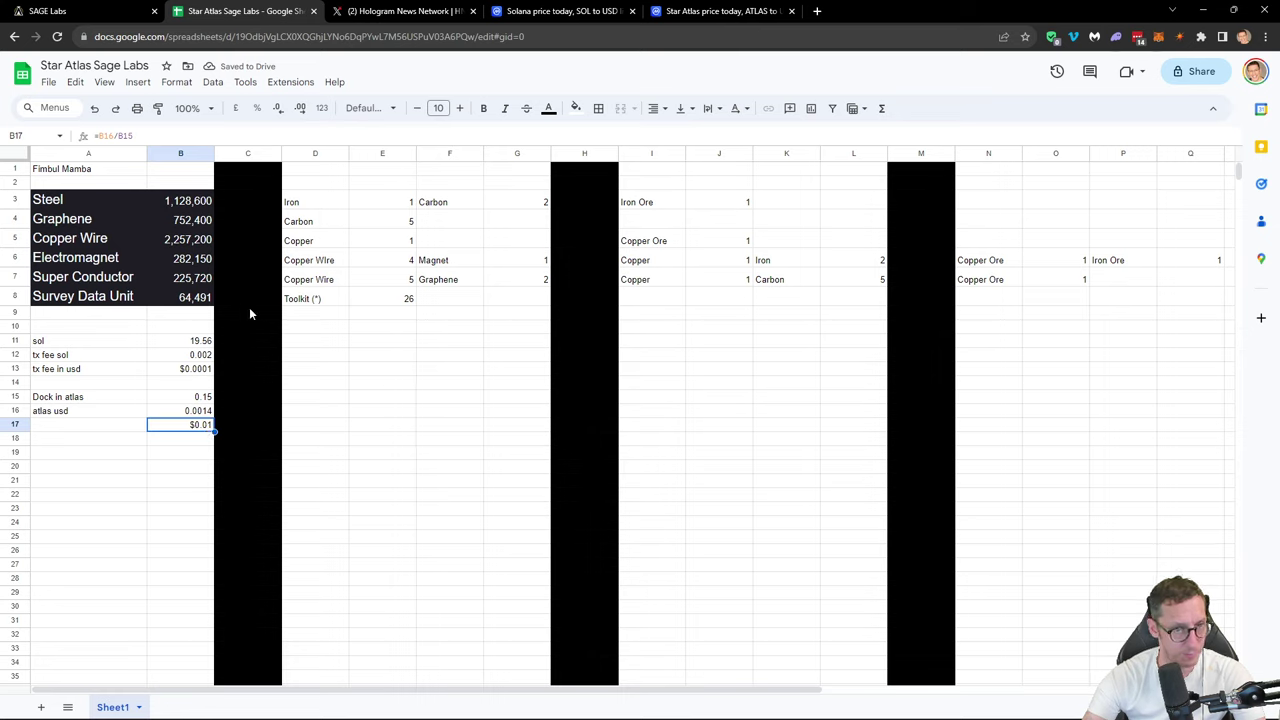
click(301, 108)
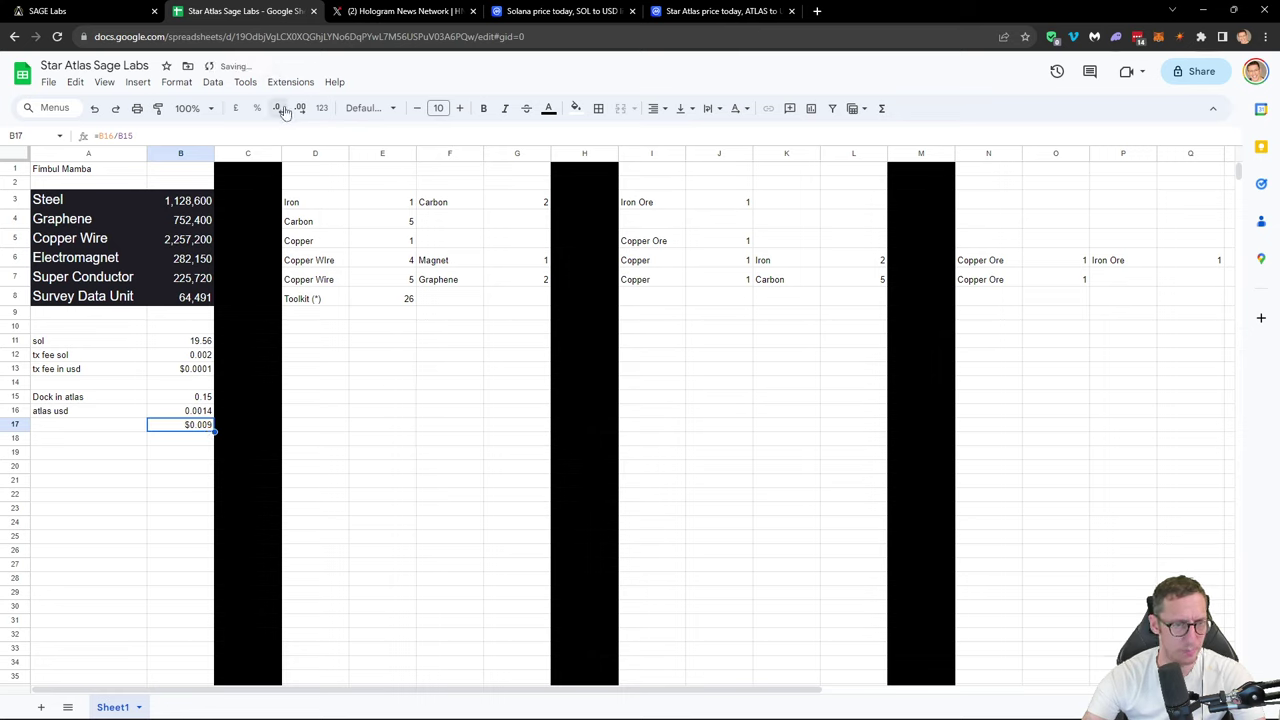
click(278, 108)
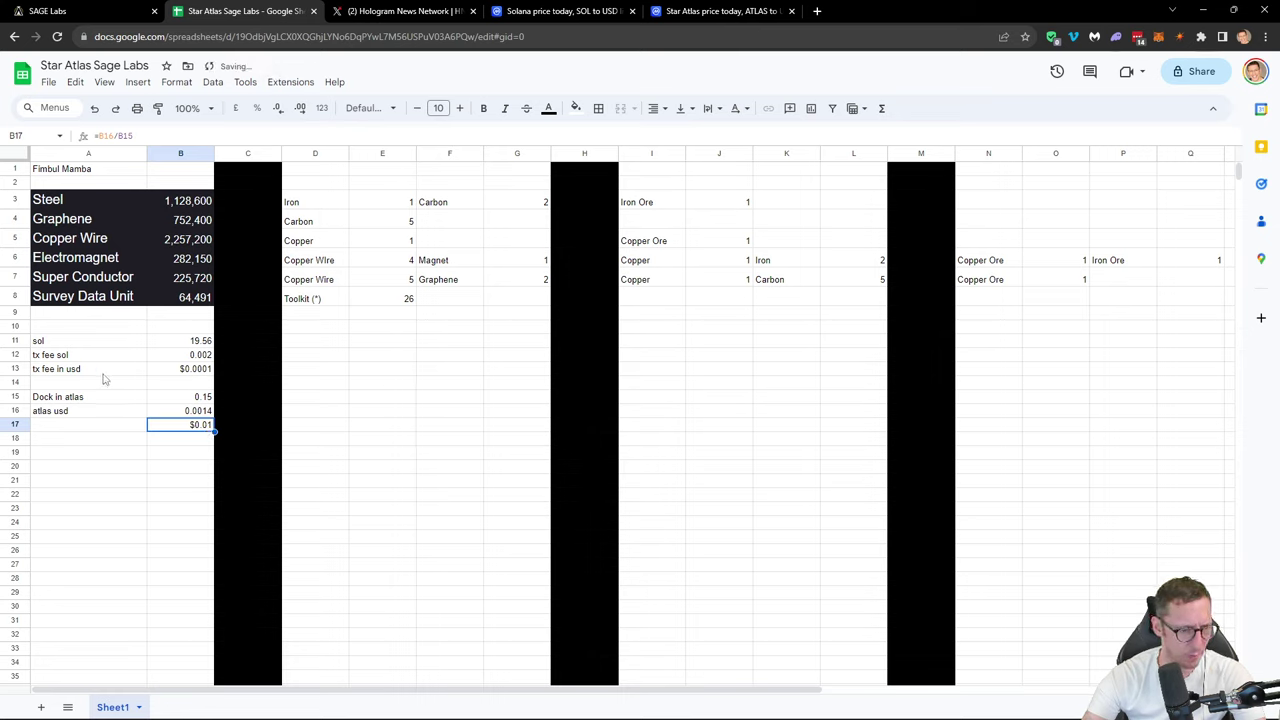
Step: Replace the "tx fee sol" label in A12 with "Stop Mining"
click(189, 372)
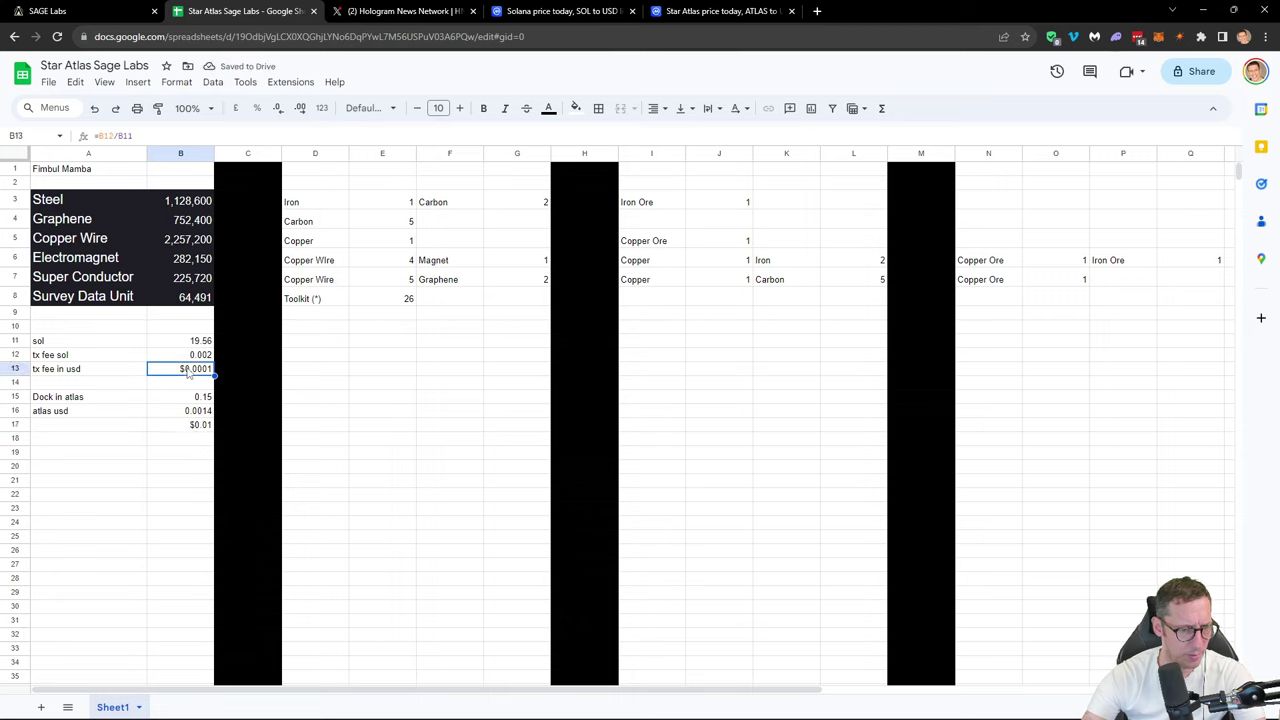
click(57, 358)
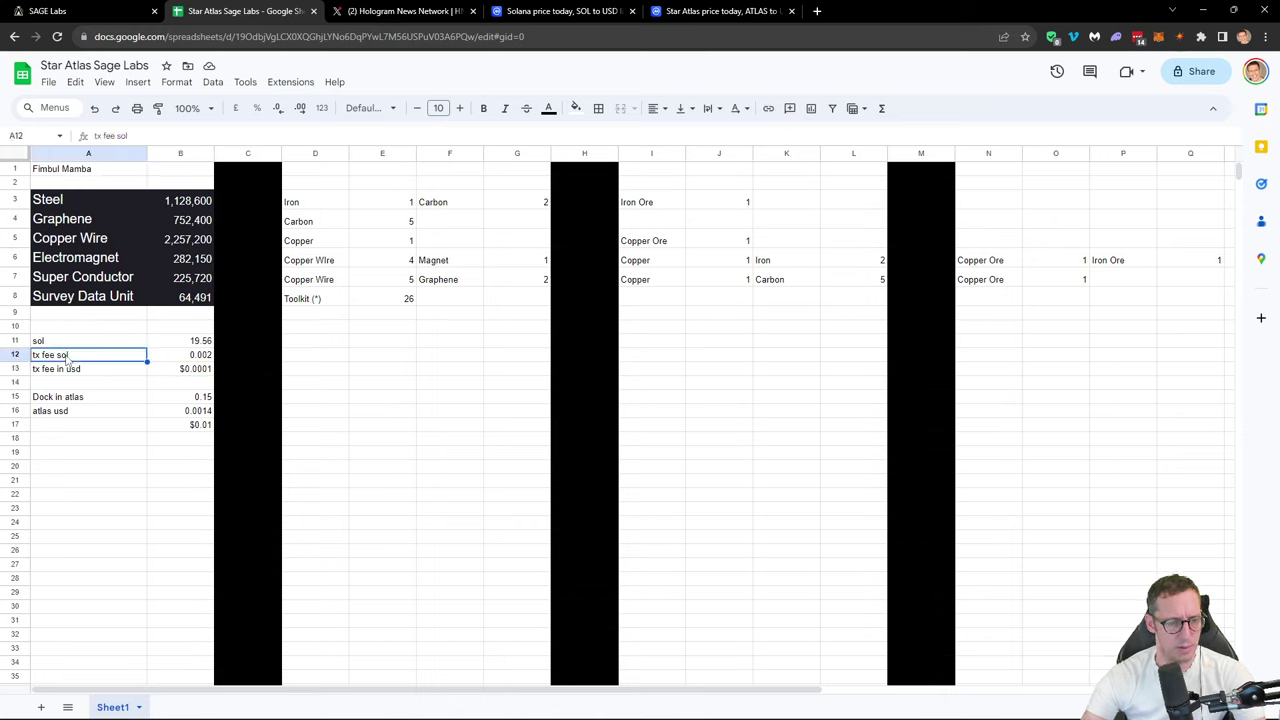
text(Stop Mining)
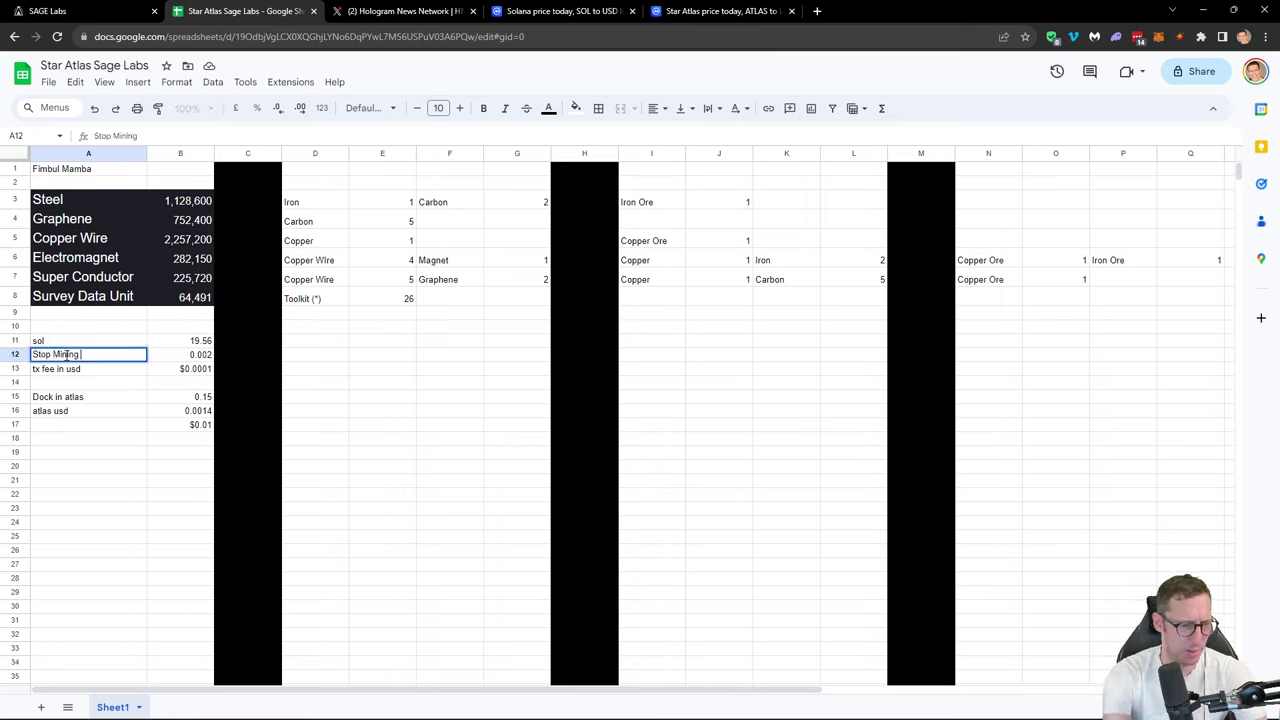
key(Return)
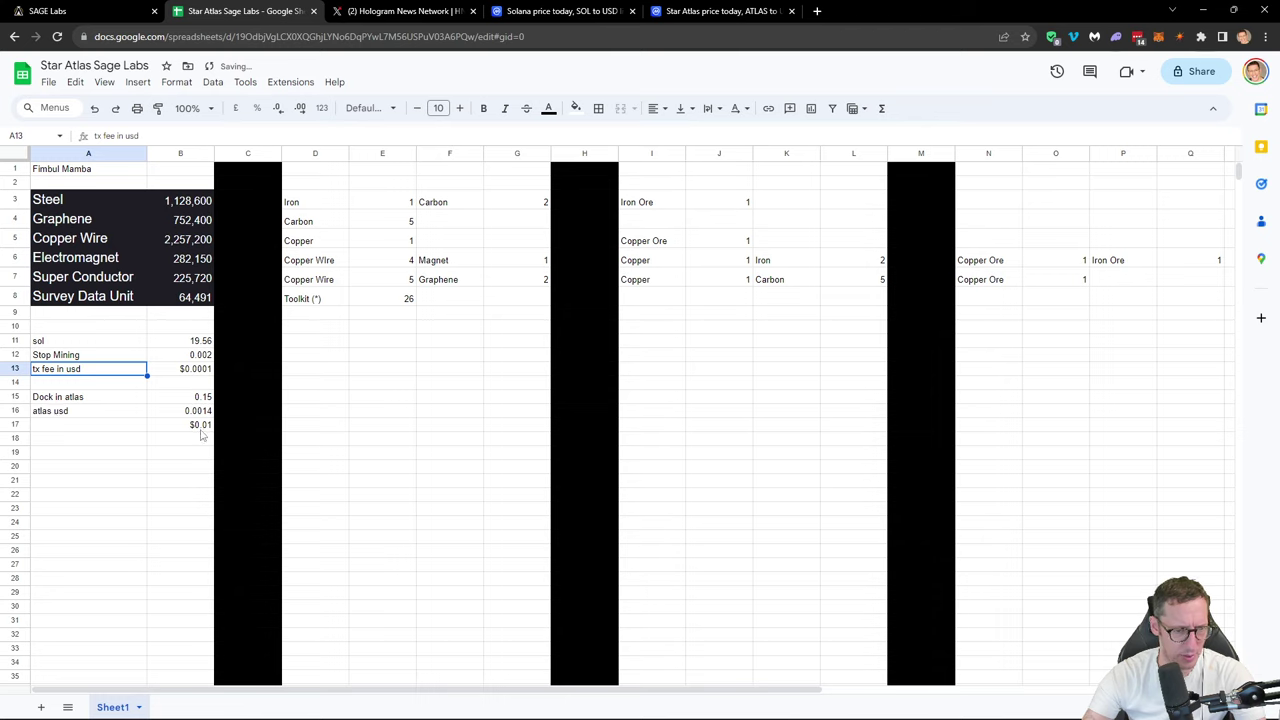
Step: Enter the label "Dock in USD" in A17 beside the calculated docking fee
click(82, 428)
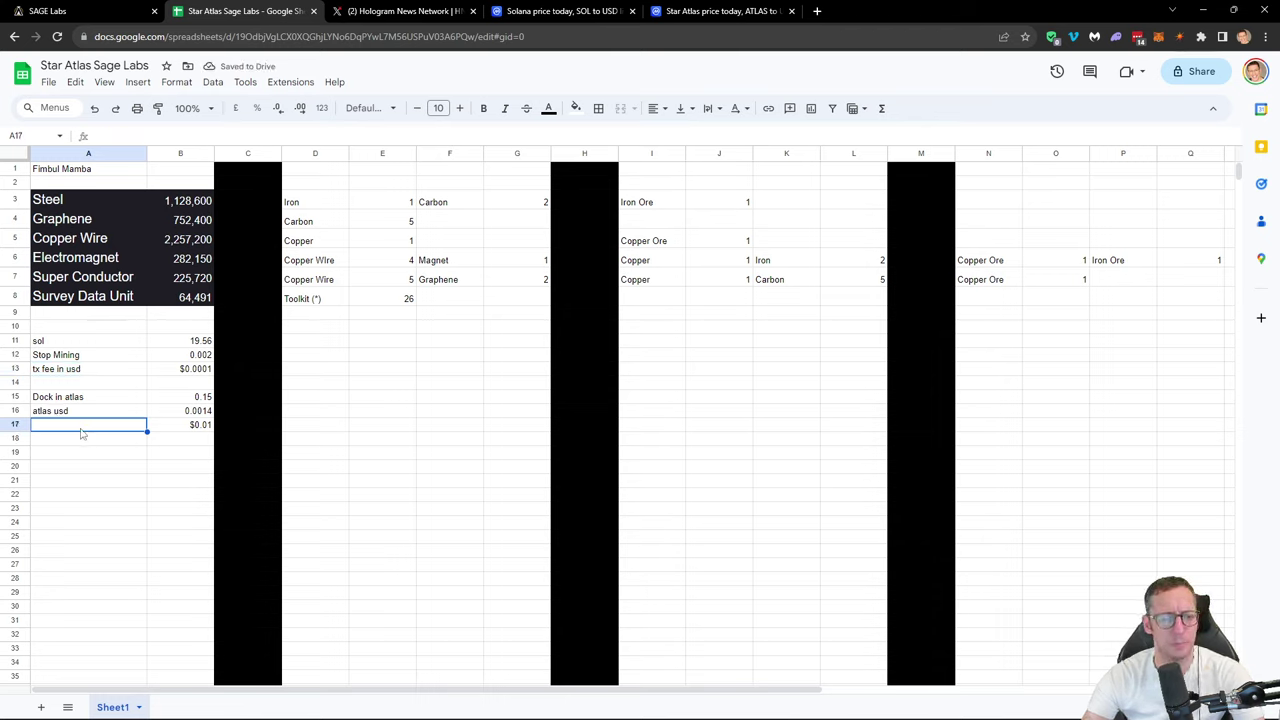
text(Dock in )
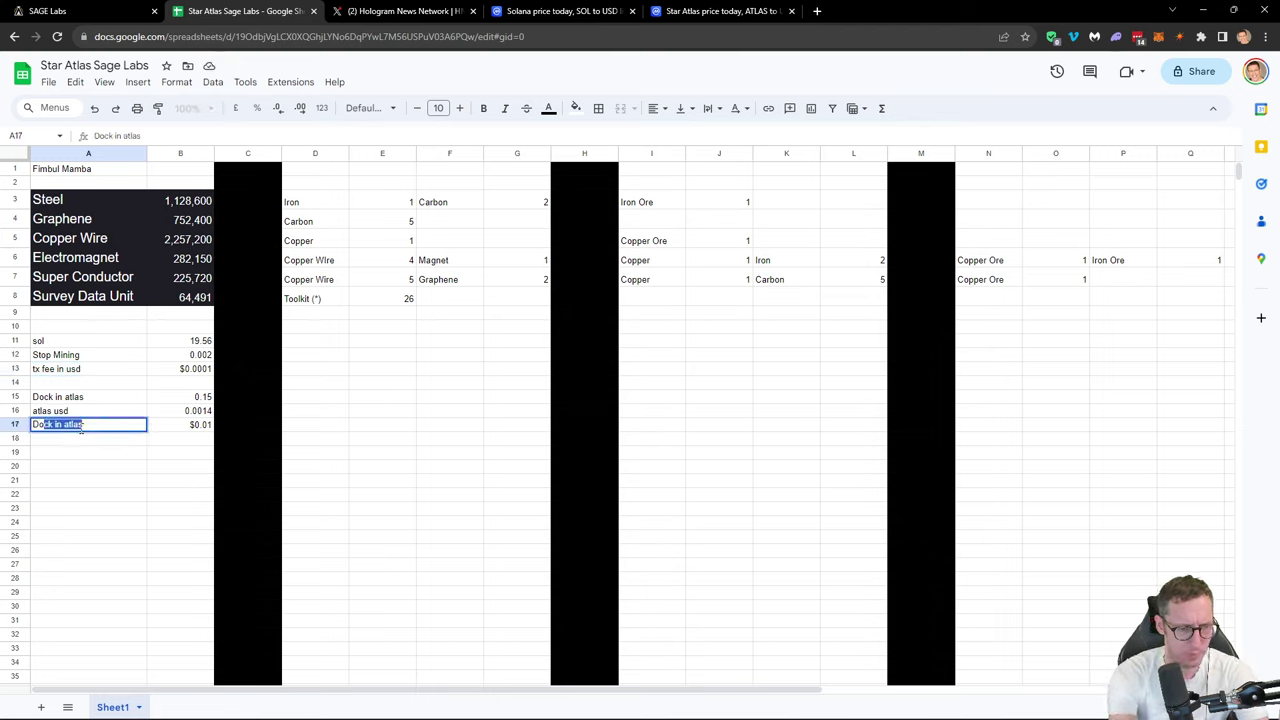
text(USD)
key(Return)
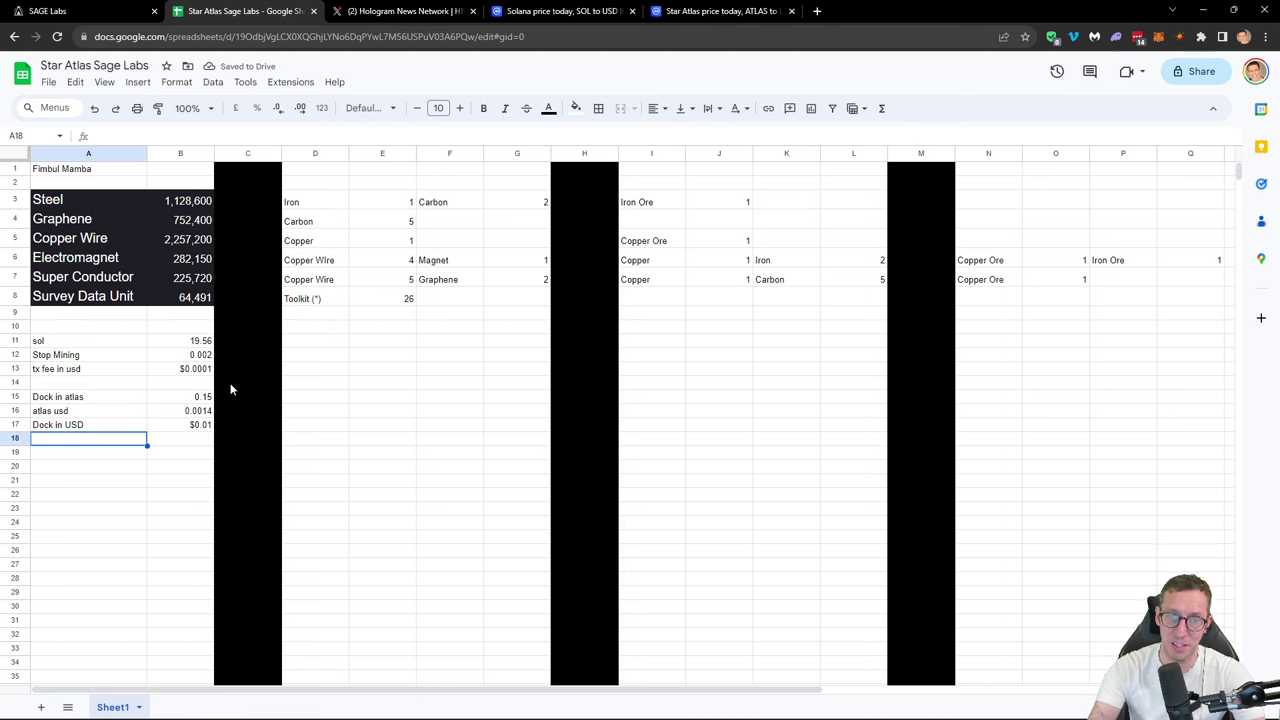
Step: Switch to SAGE Labs and open the Noobs In Space fleet's details in the Starbase Hangar
click(103, 14)
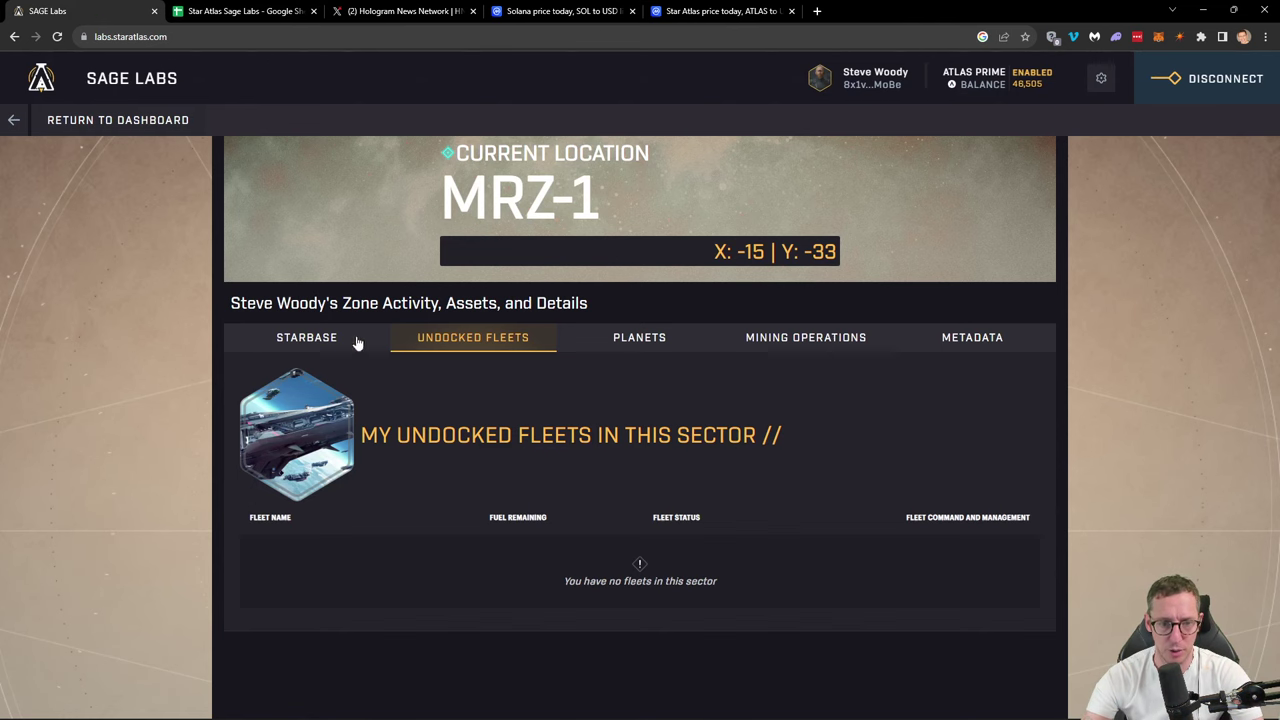
click(308, 340)
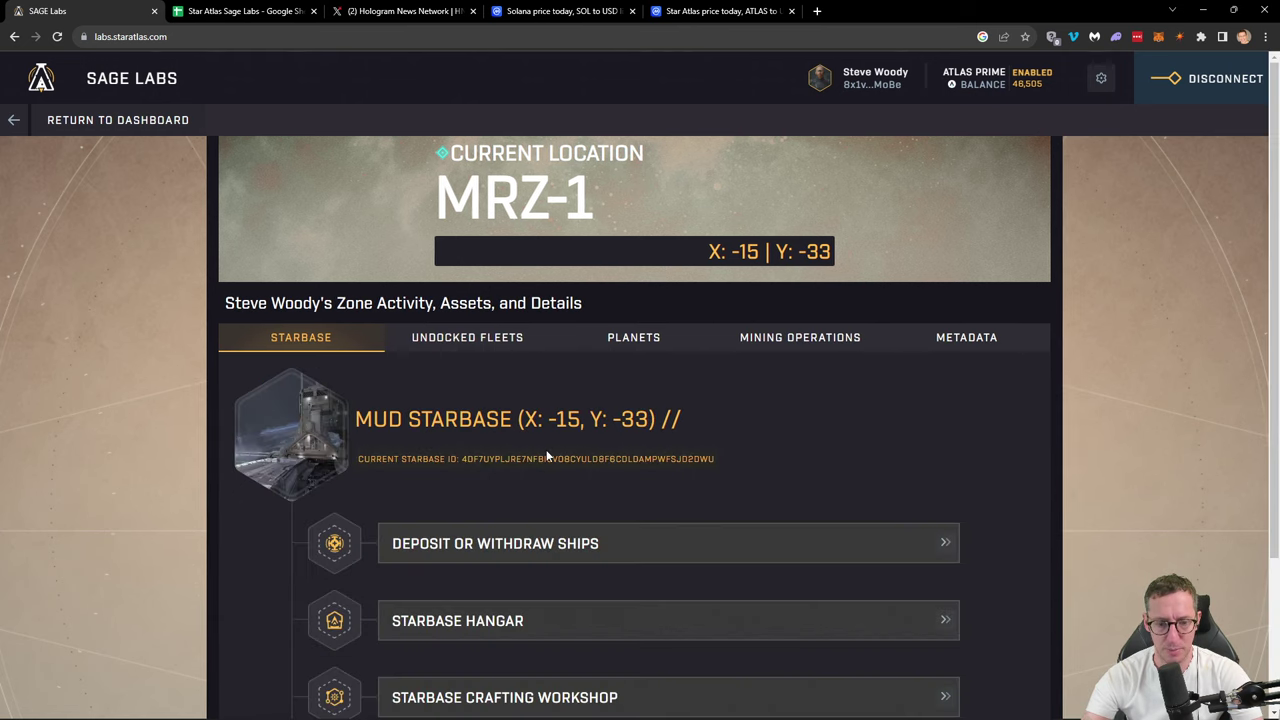
scroll(546, 456, down, 2)
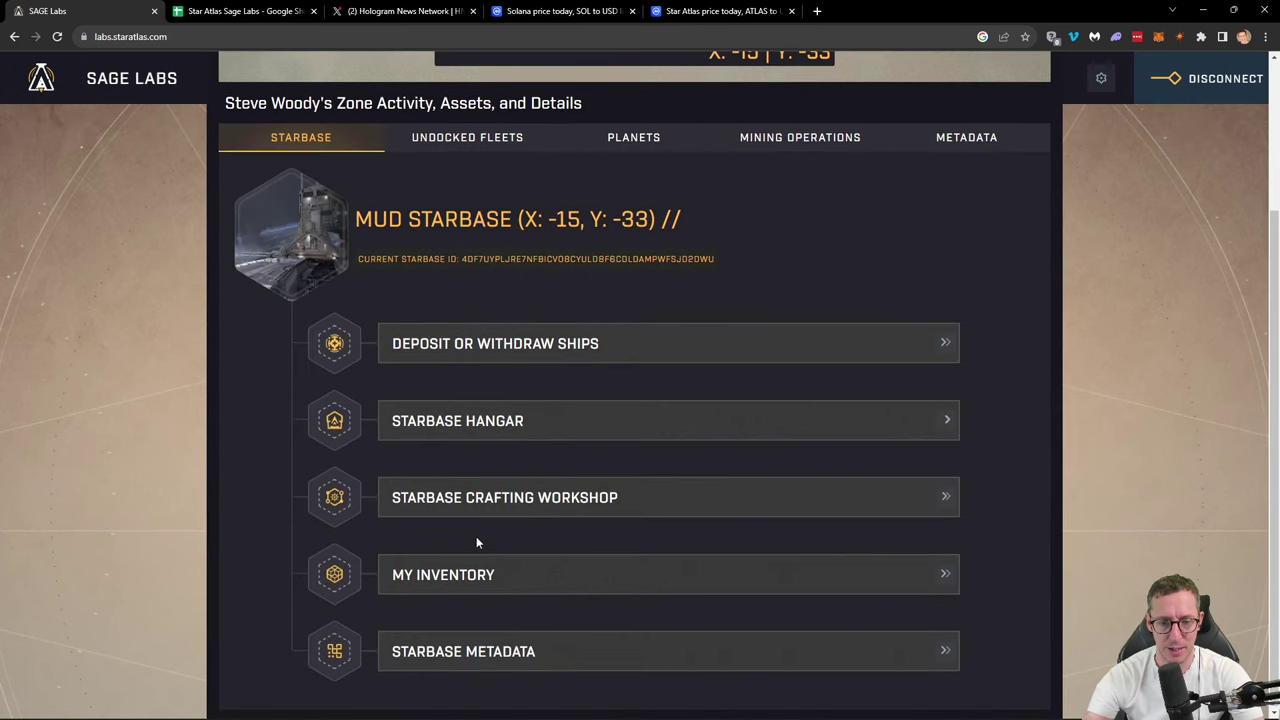
click(510, 423)
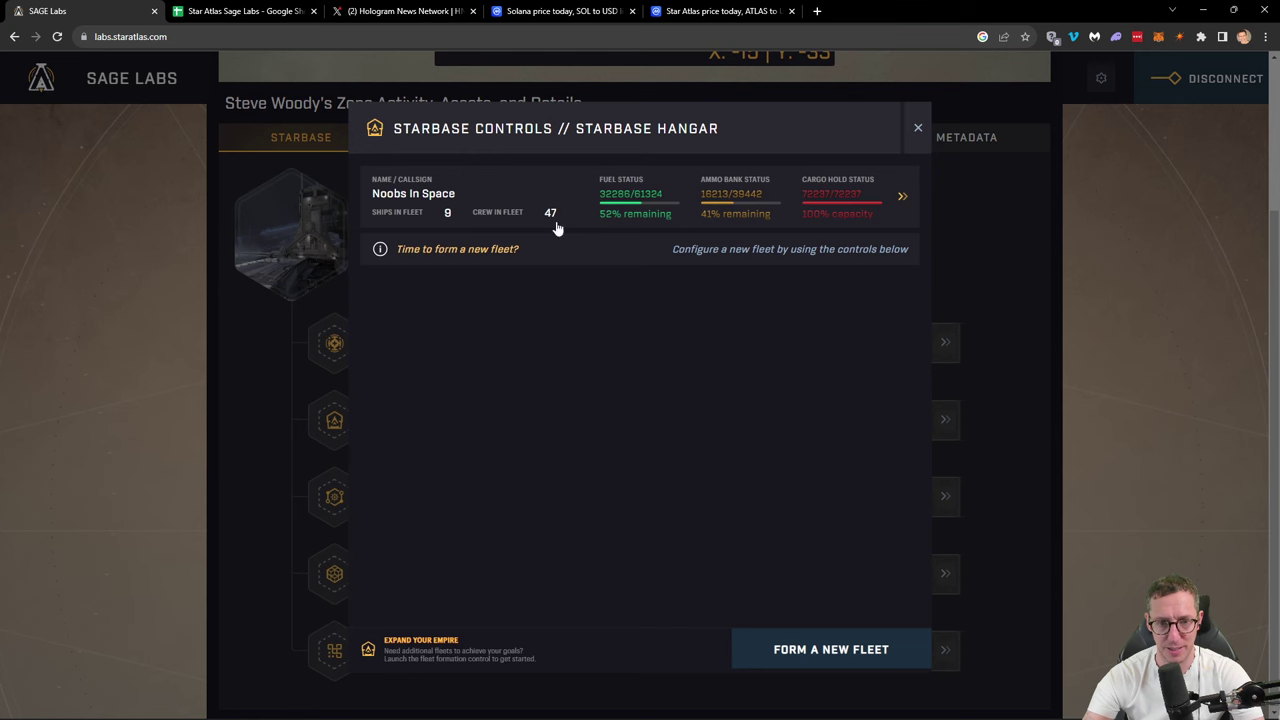
click(897, 196)
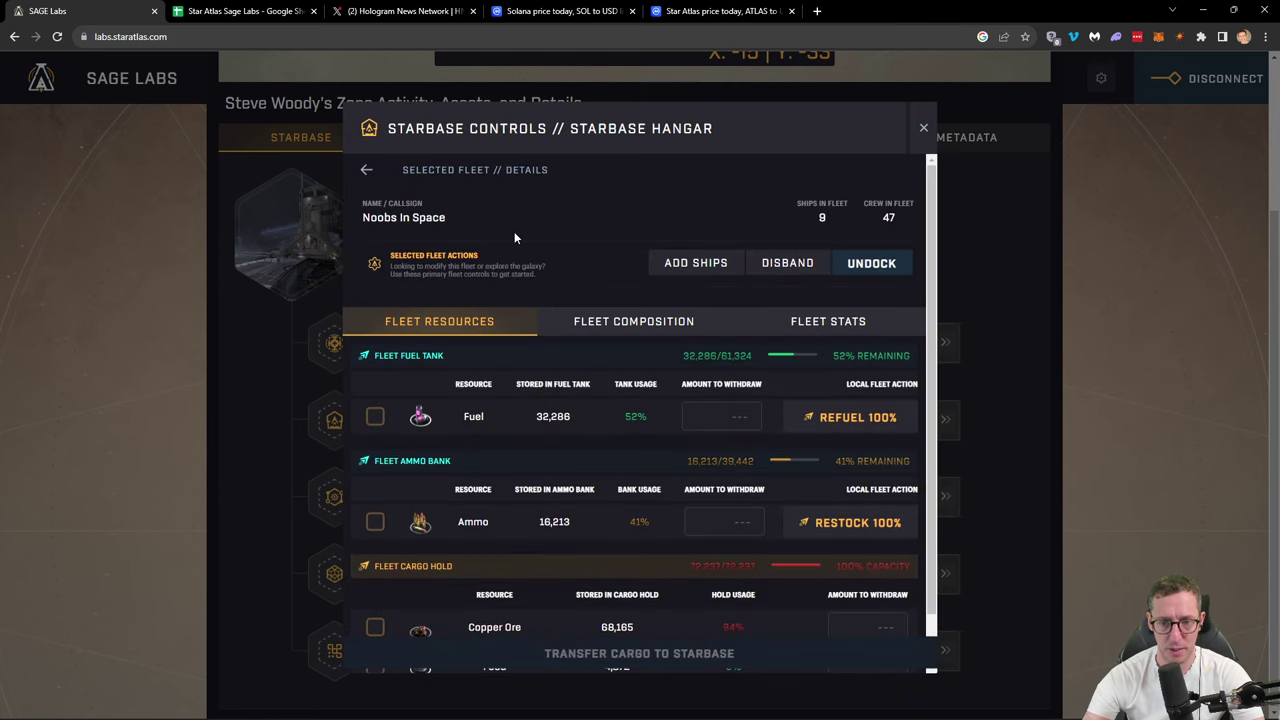
Step: Transfer all 68165 Copper Ore from the fleet's cargo hold to the starbase, approve it in Phantom Wallet, and close the hangar
scroll(514, 231, down, 1)
click(374, 573)
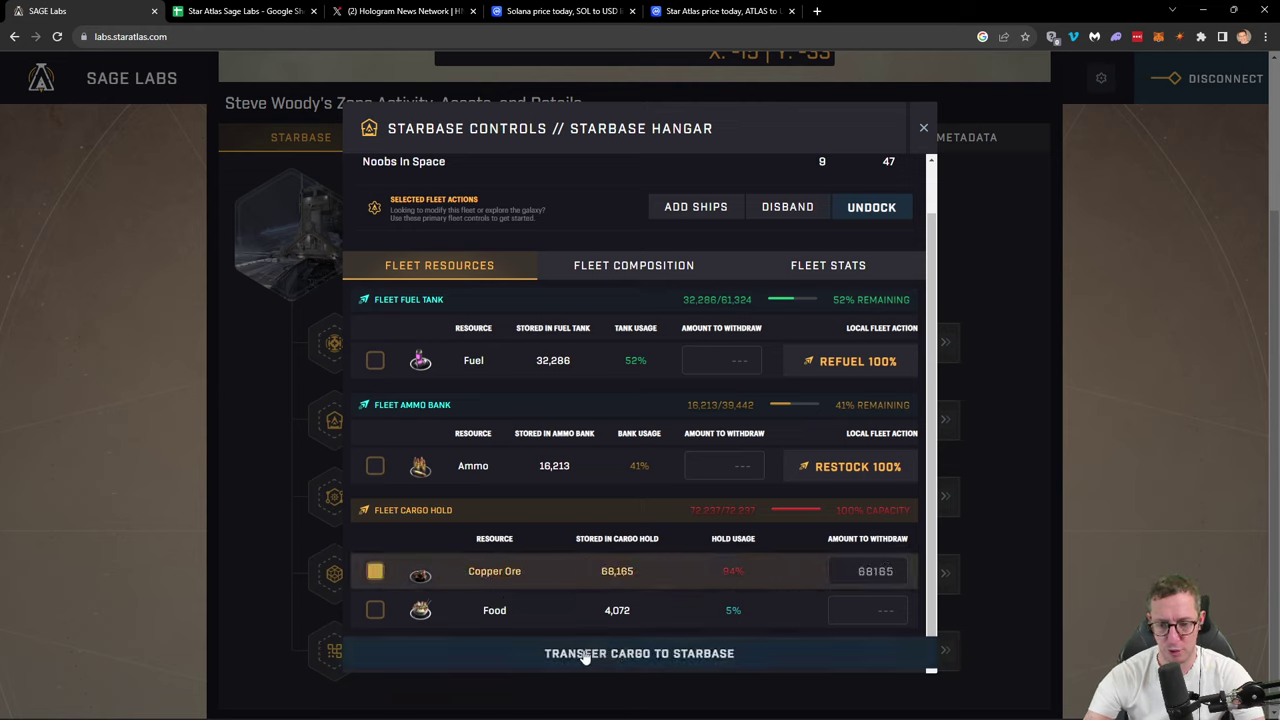
click(641, 656)
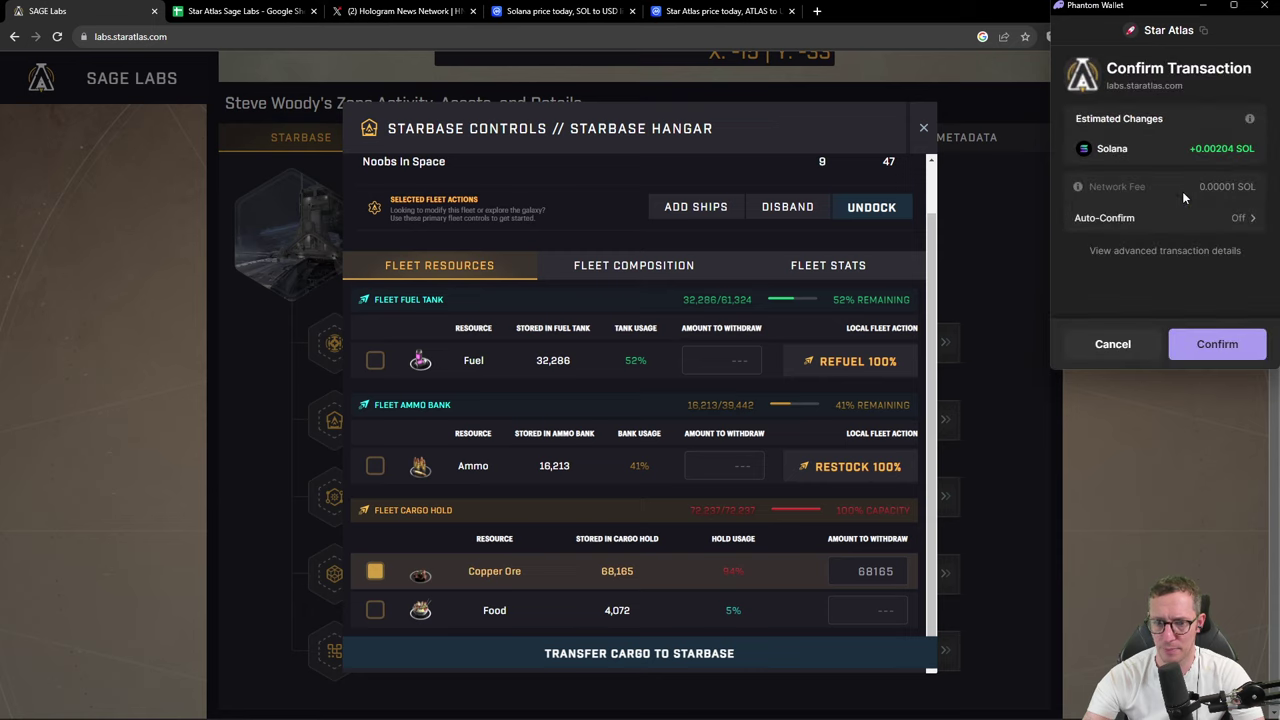
click(1197, 347)
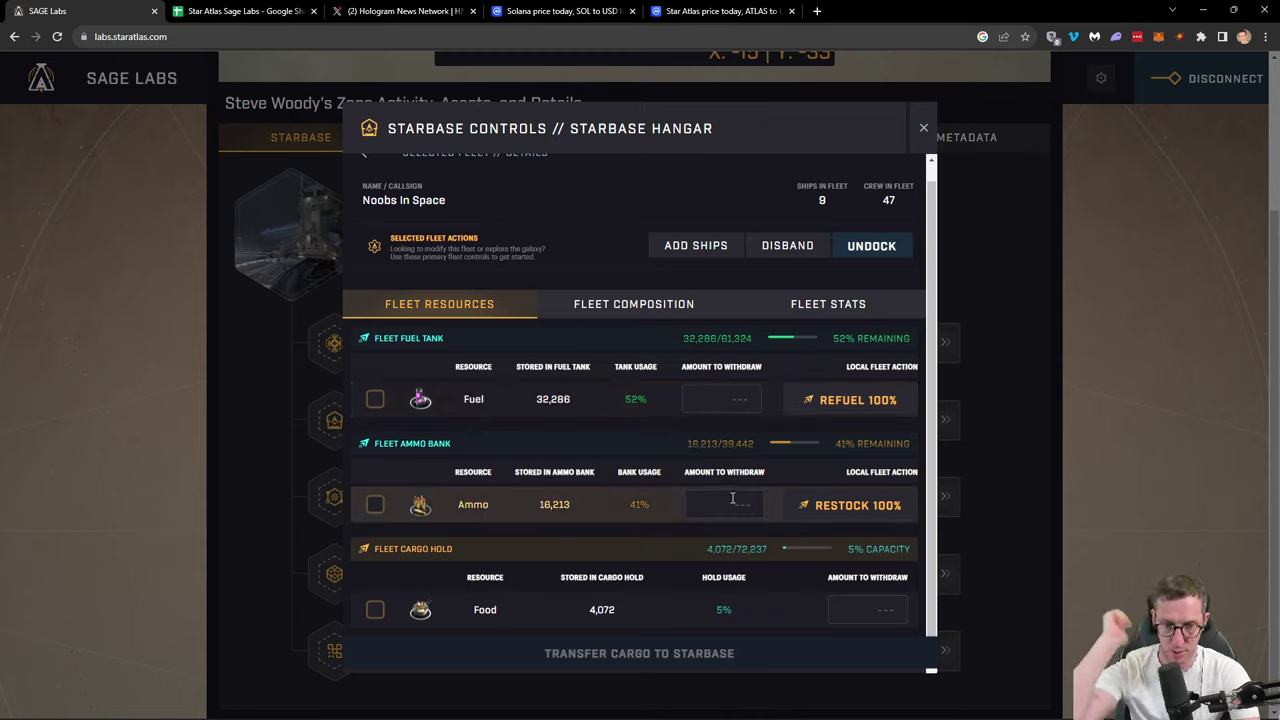
click(923, 127)
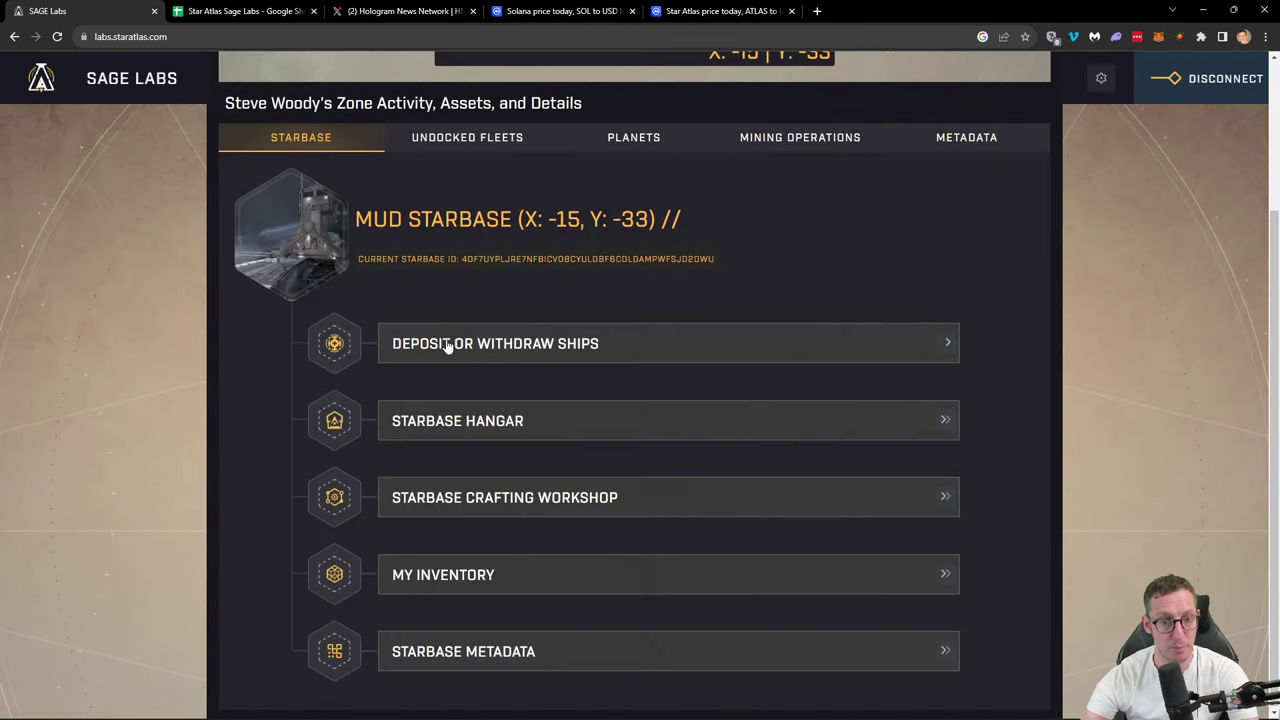
Step: Try to import 10000 Fuel from the wallet into the starbase inventory and choose the Noobs In Space fleet as the transfer target
click(457, 589)
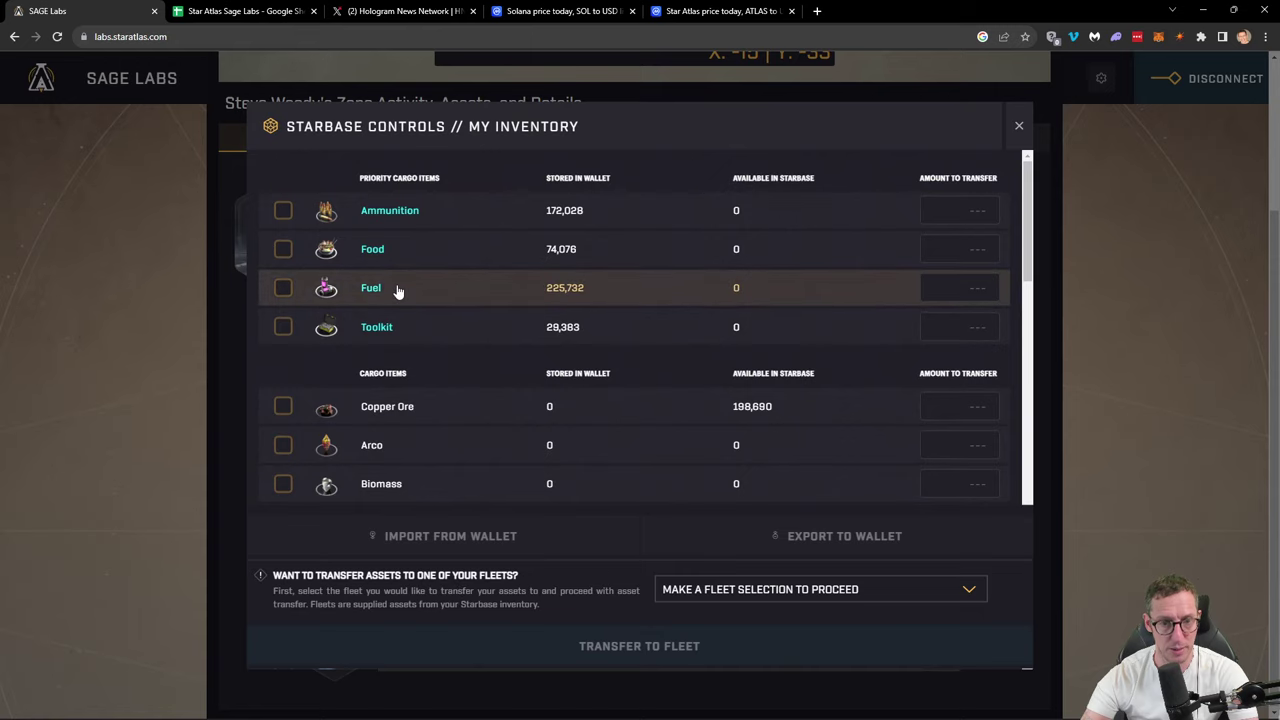
click(281, 288)
click(959, 282)
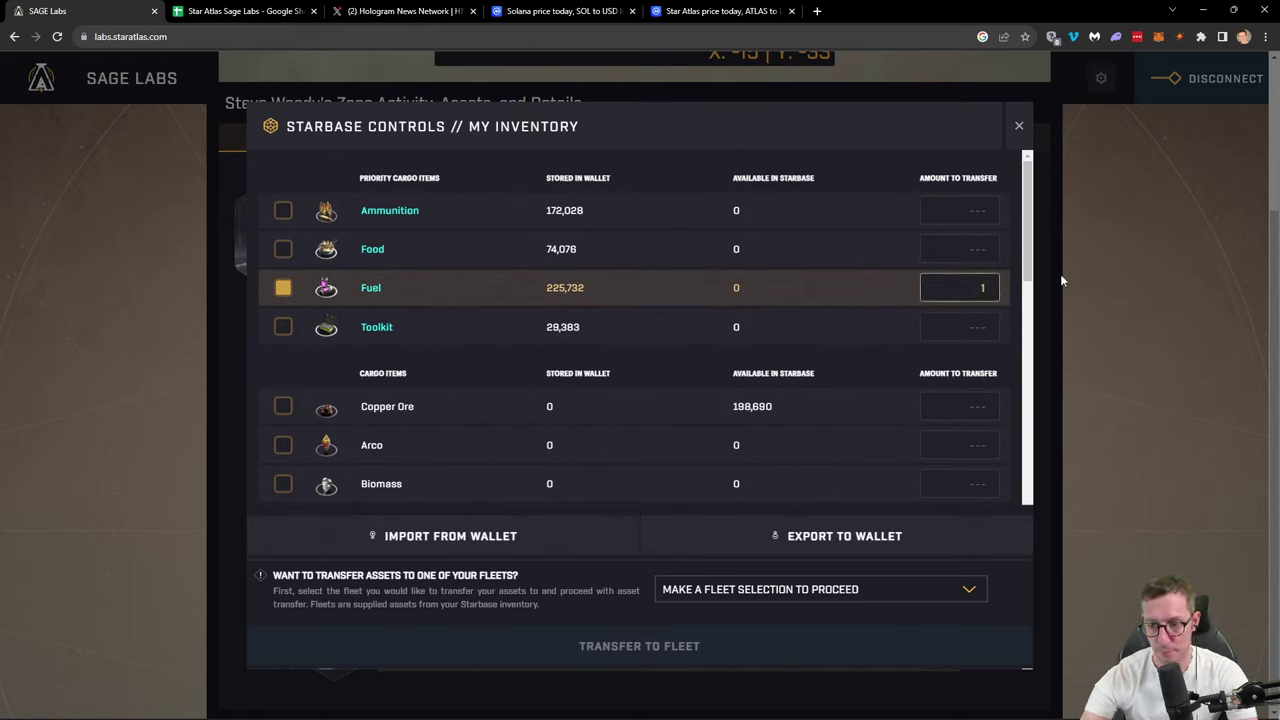
text(0000)
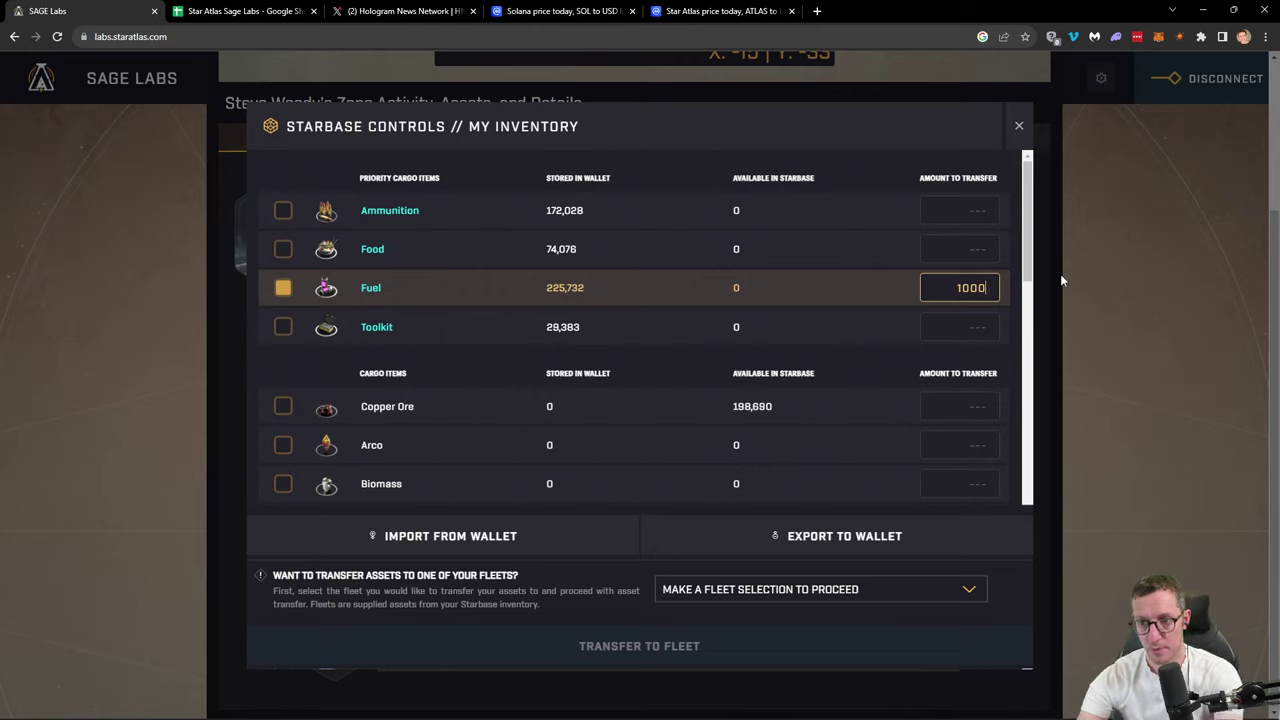
click(513, 537)
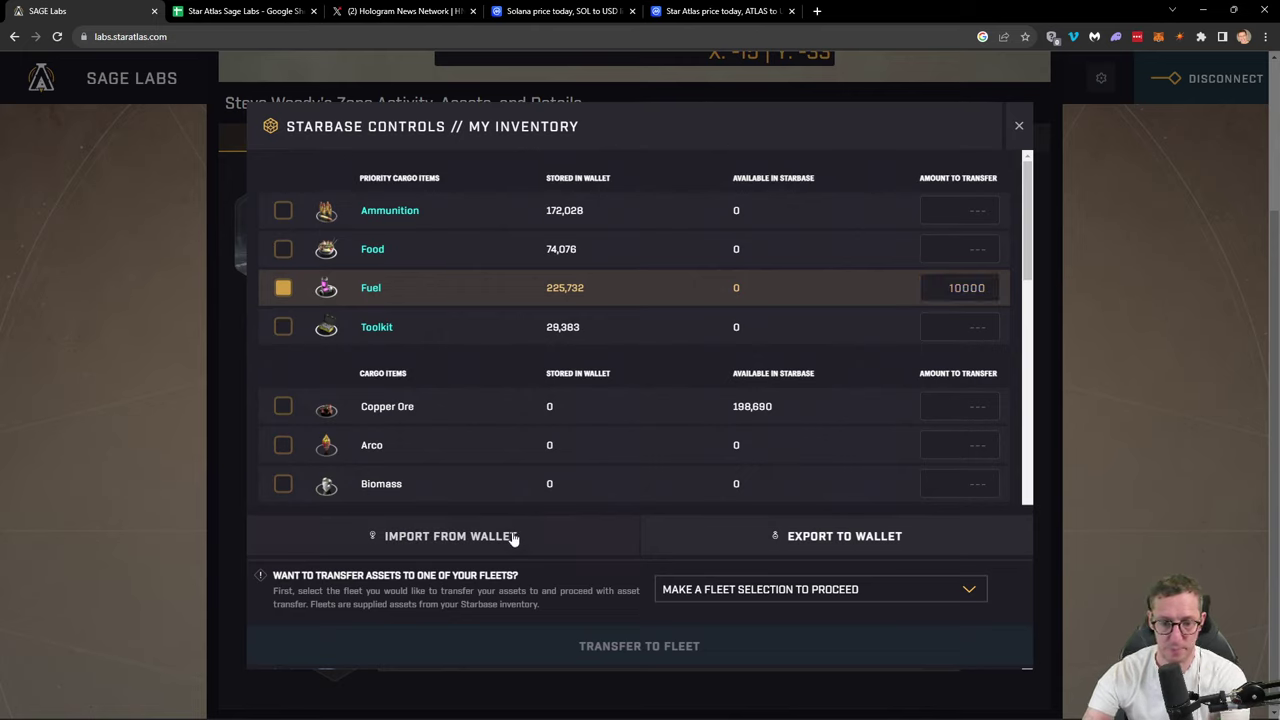
click(838, 589)
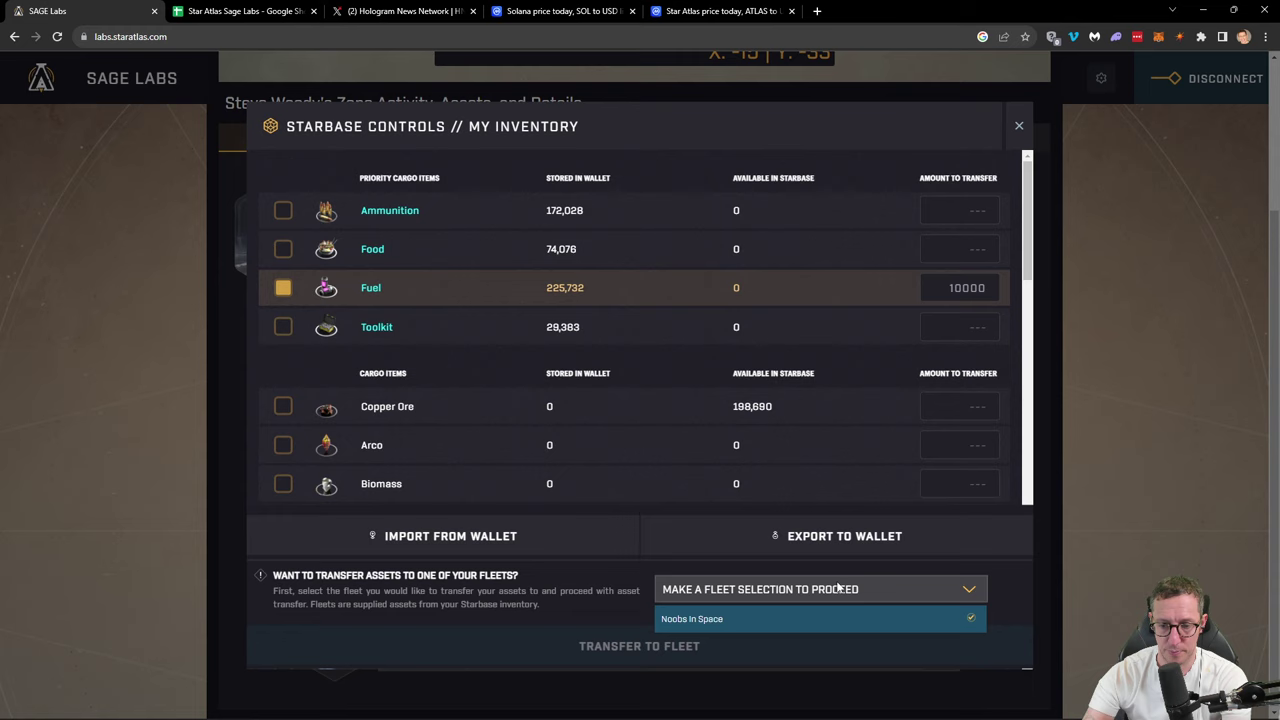
click(750, 620)
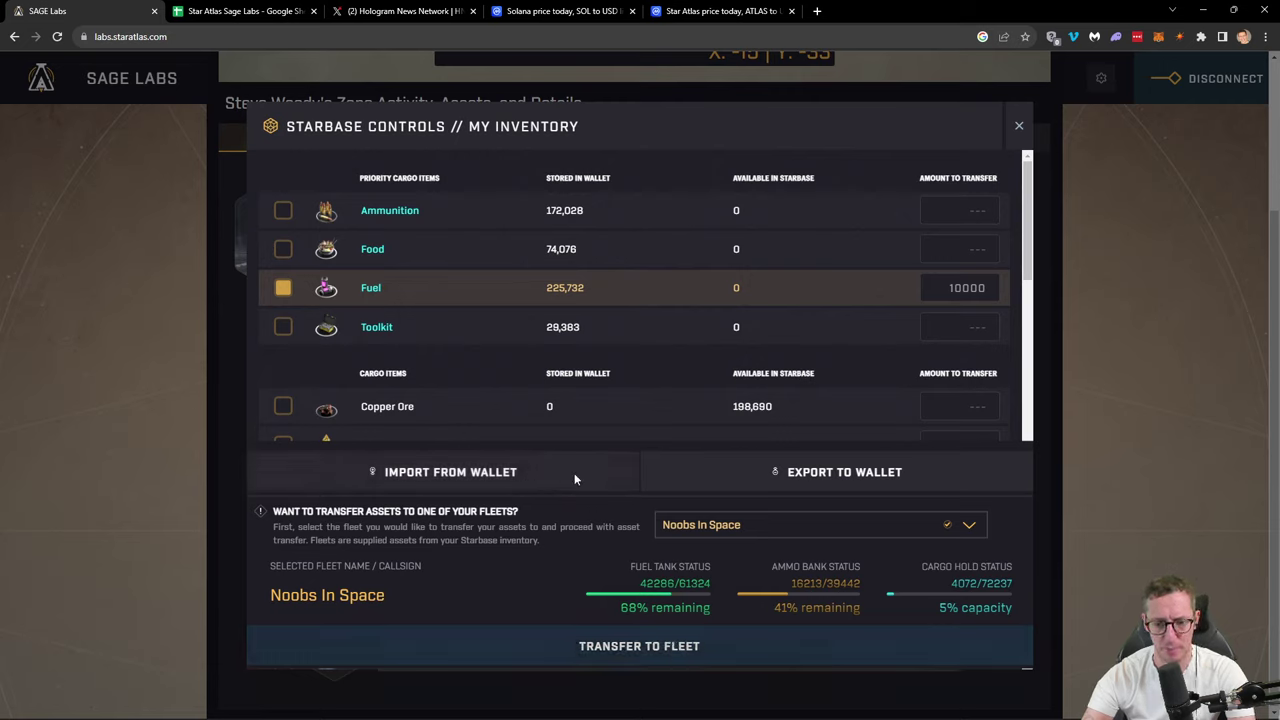
Step: Reload SAGE Labs and relaunch the game with the Phantom wallet connected
click(58, 37)
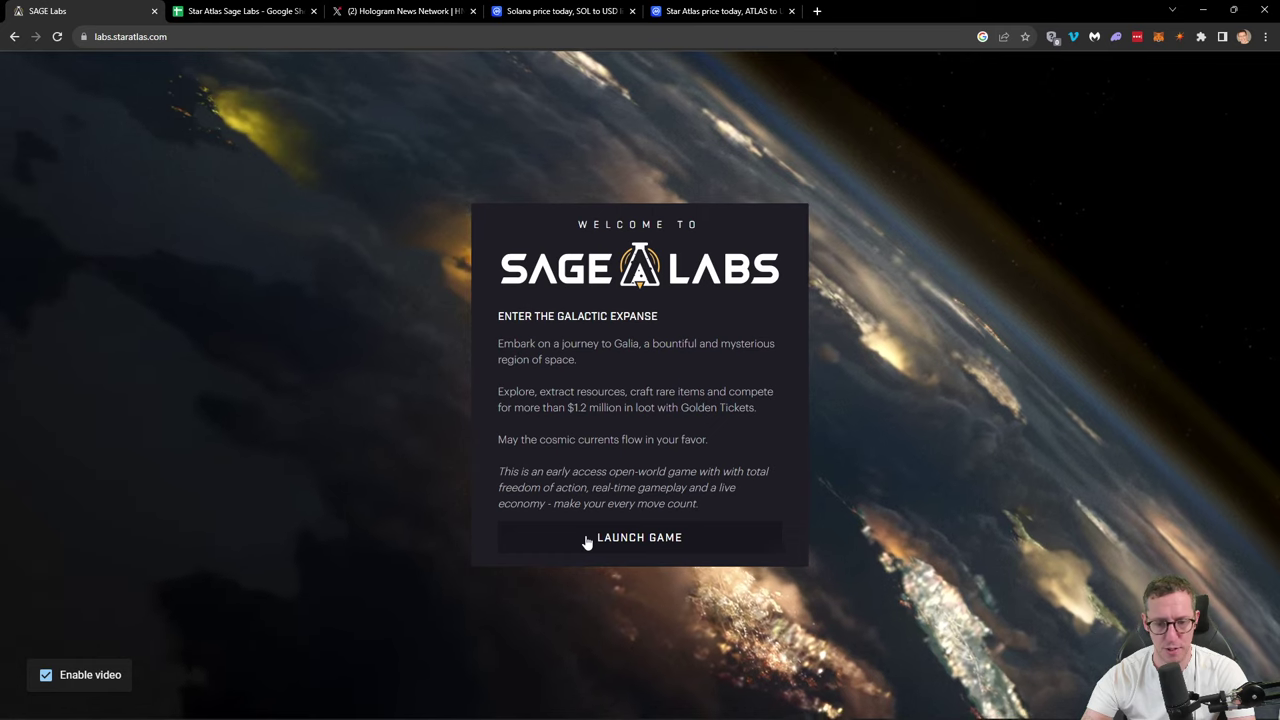
click(588, 541)
click(642, 452)
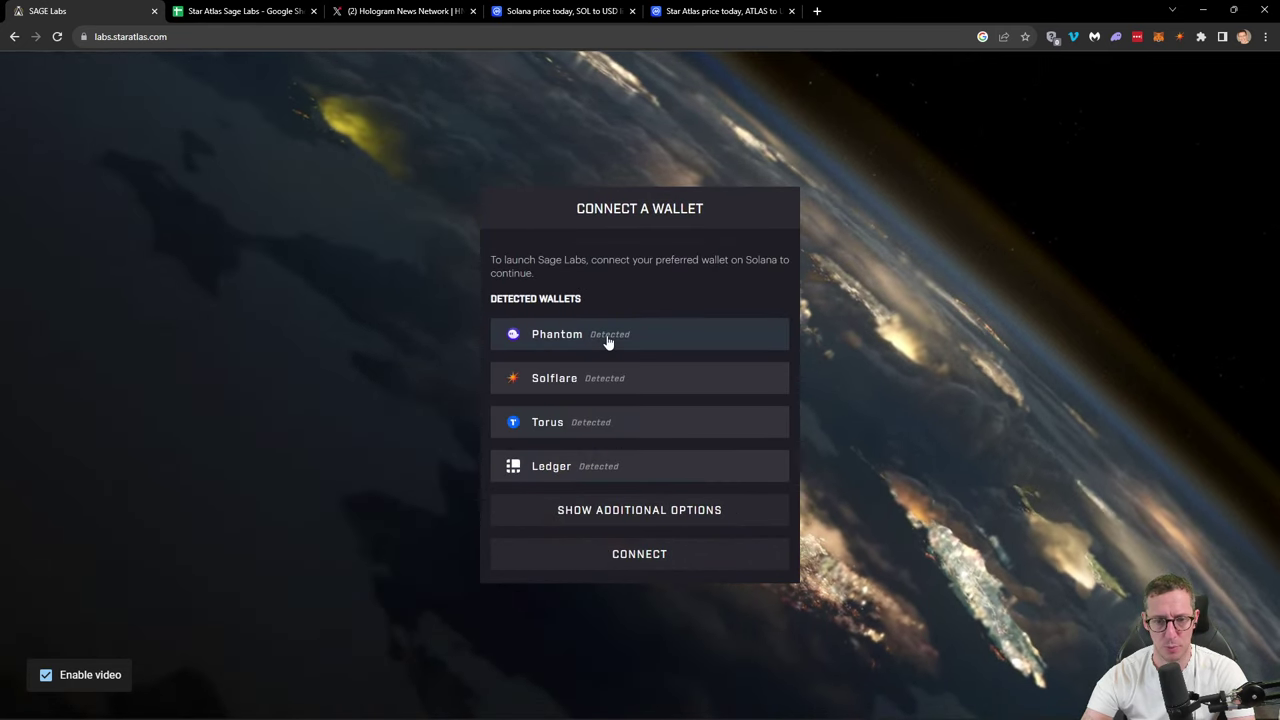
click(528, 337)
click(620, 553)
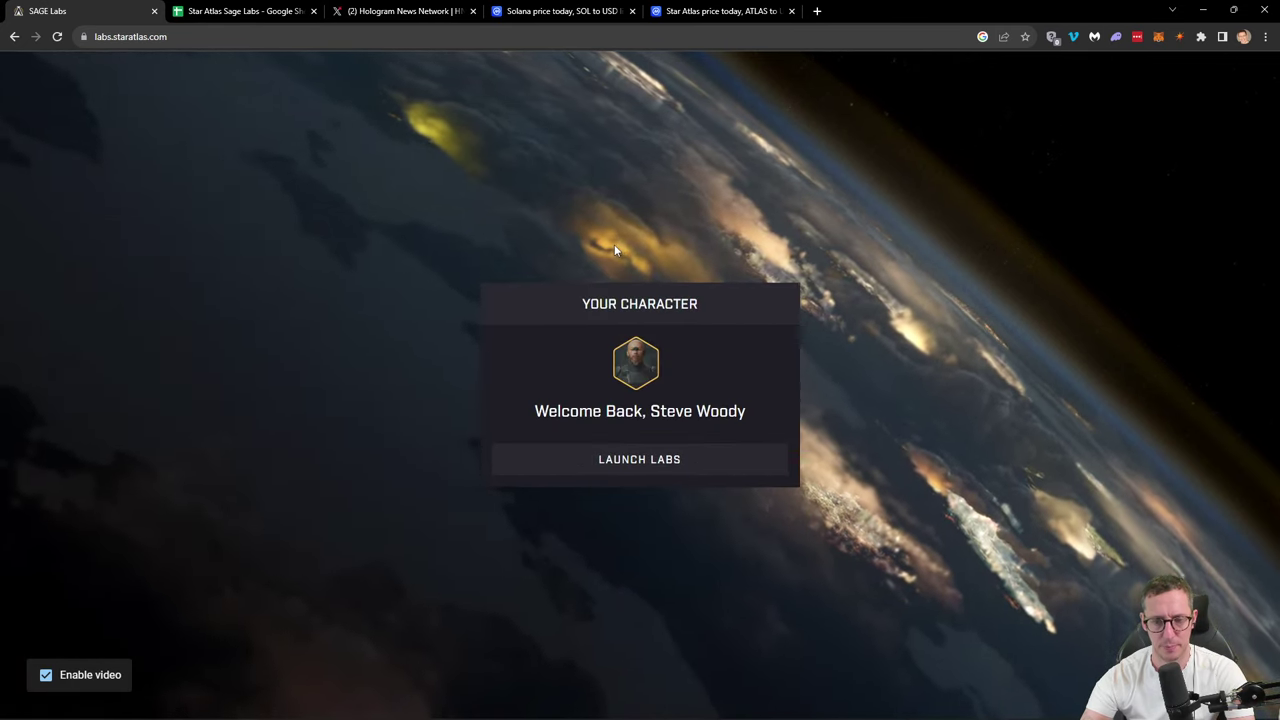
click(642, 458)
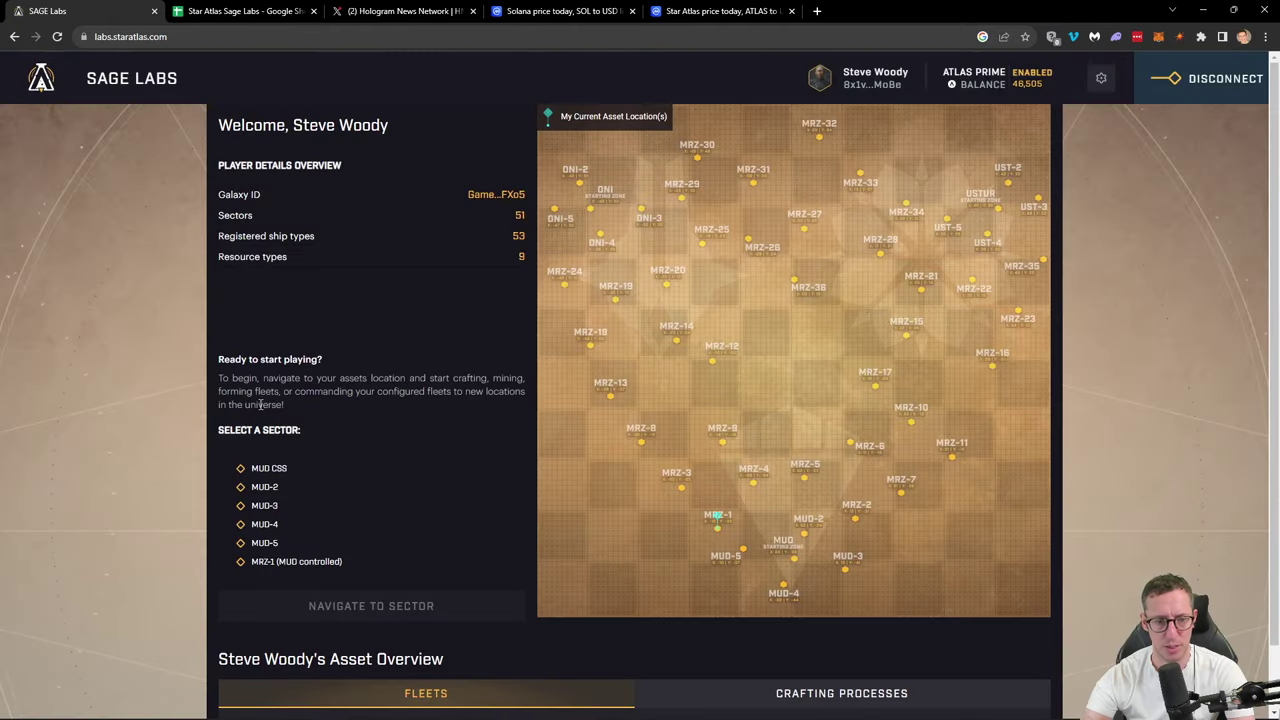
Step: Navigate to the MRZ-1 (MUD controlled) sector and bring up its starbase options
click(263, 562)
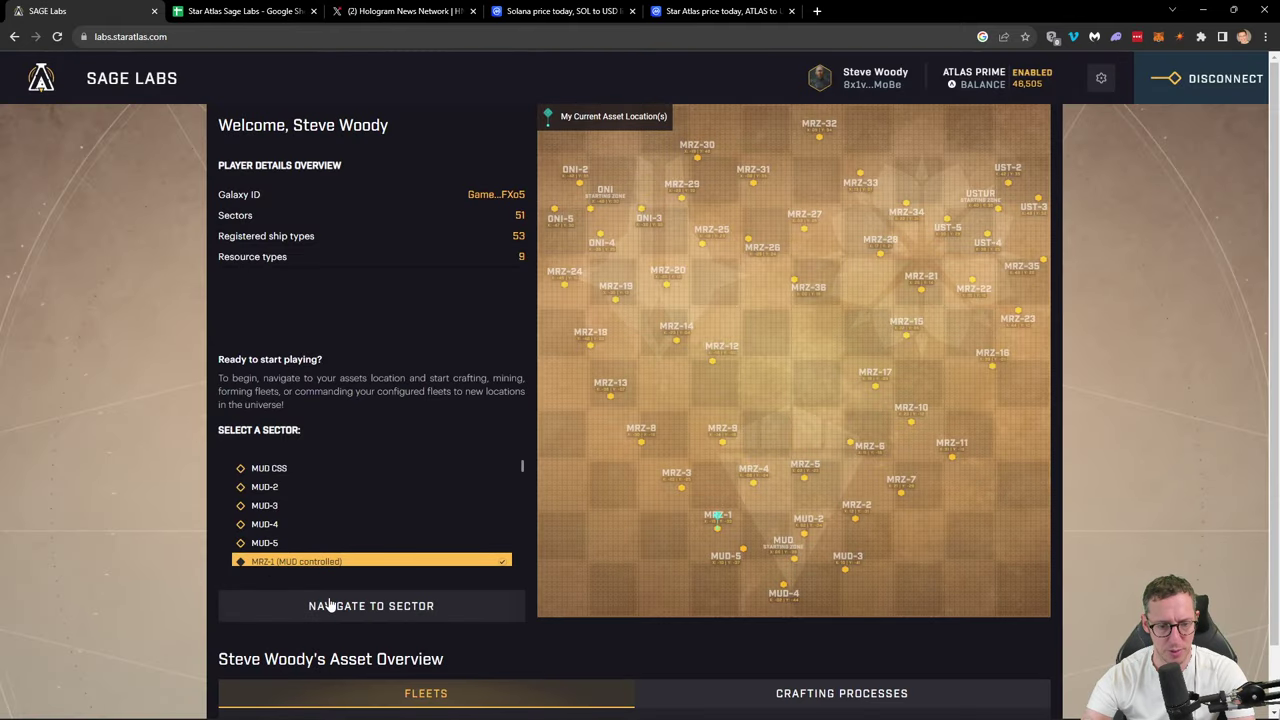
click(358, 607)
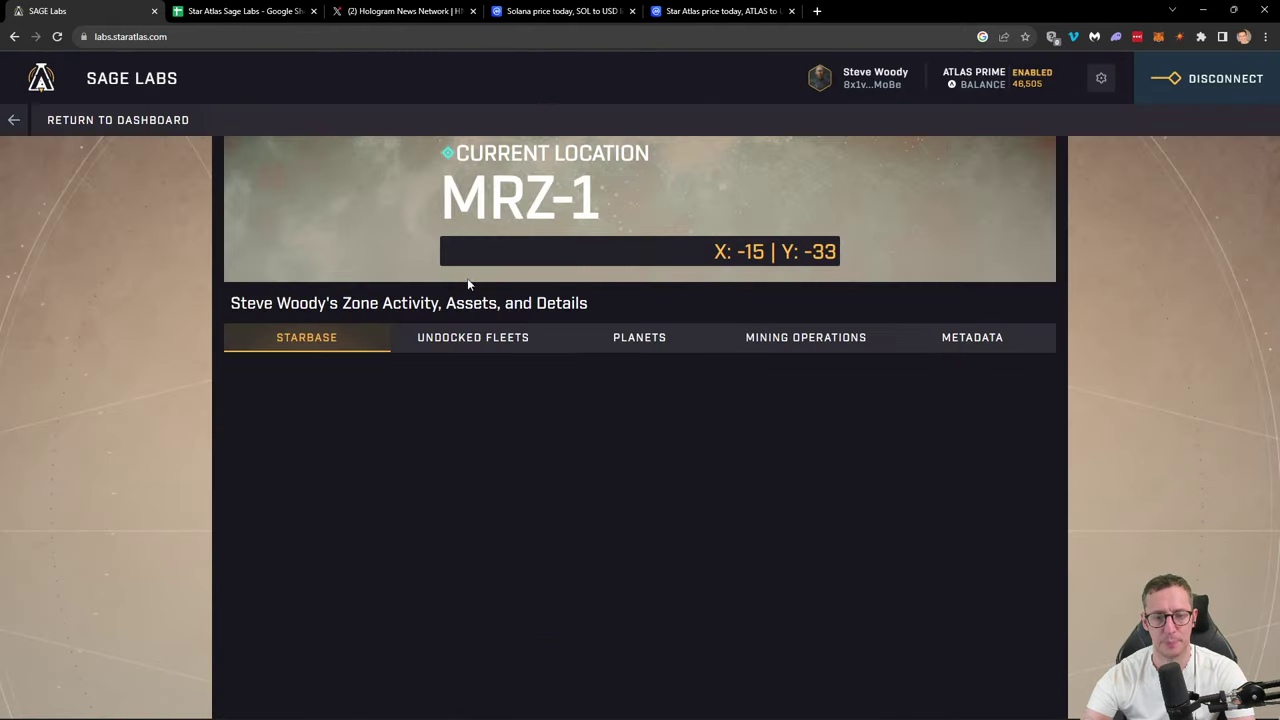
scroll(470, 530, down, 2)
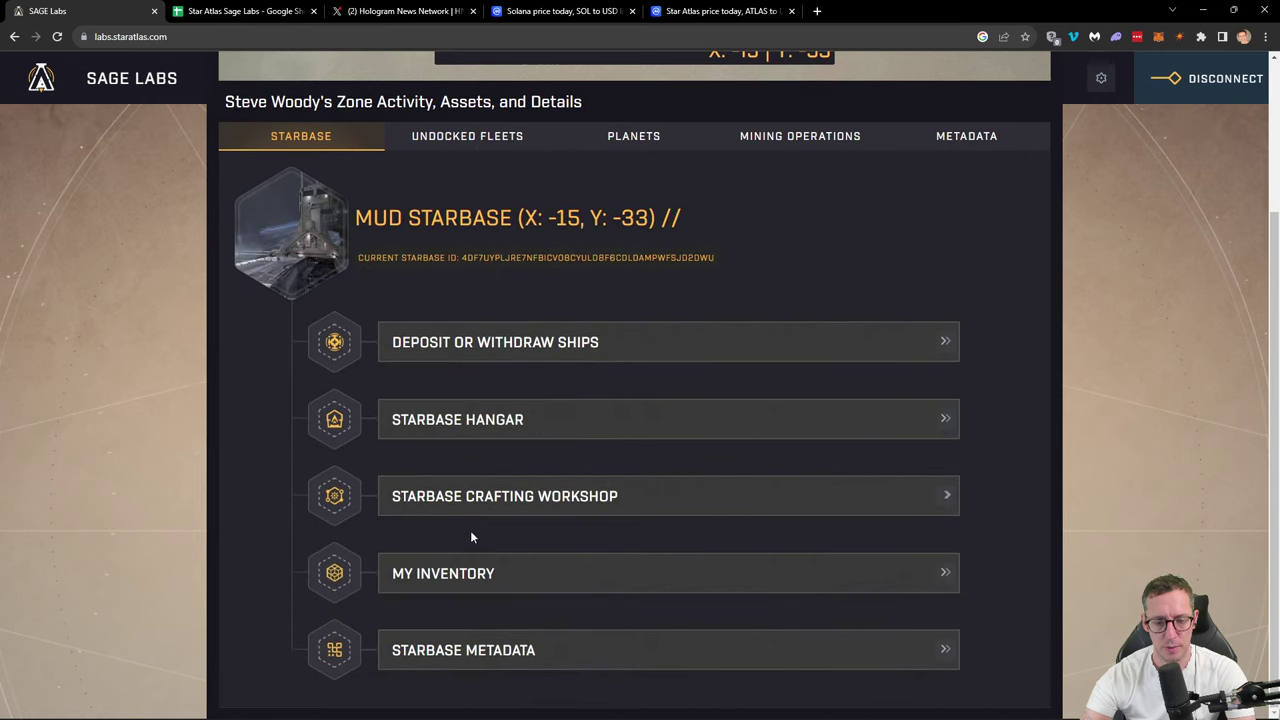
Step: Try again to import 10000 Fuel from the wallet into the starbase inventory
click(474, 578)
click(283, 288)
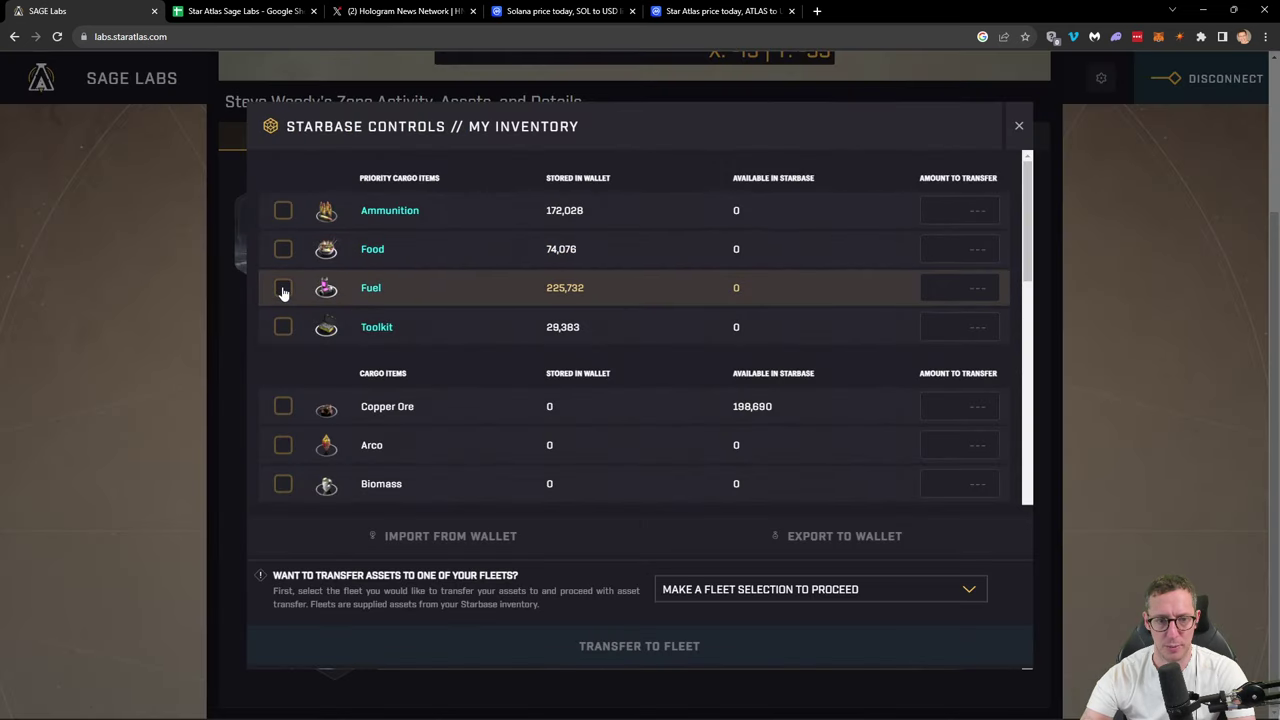
click(938, 288)
text(10)
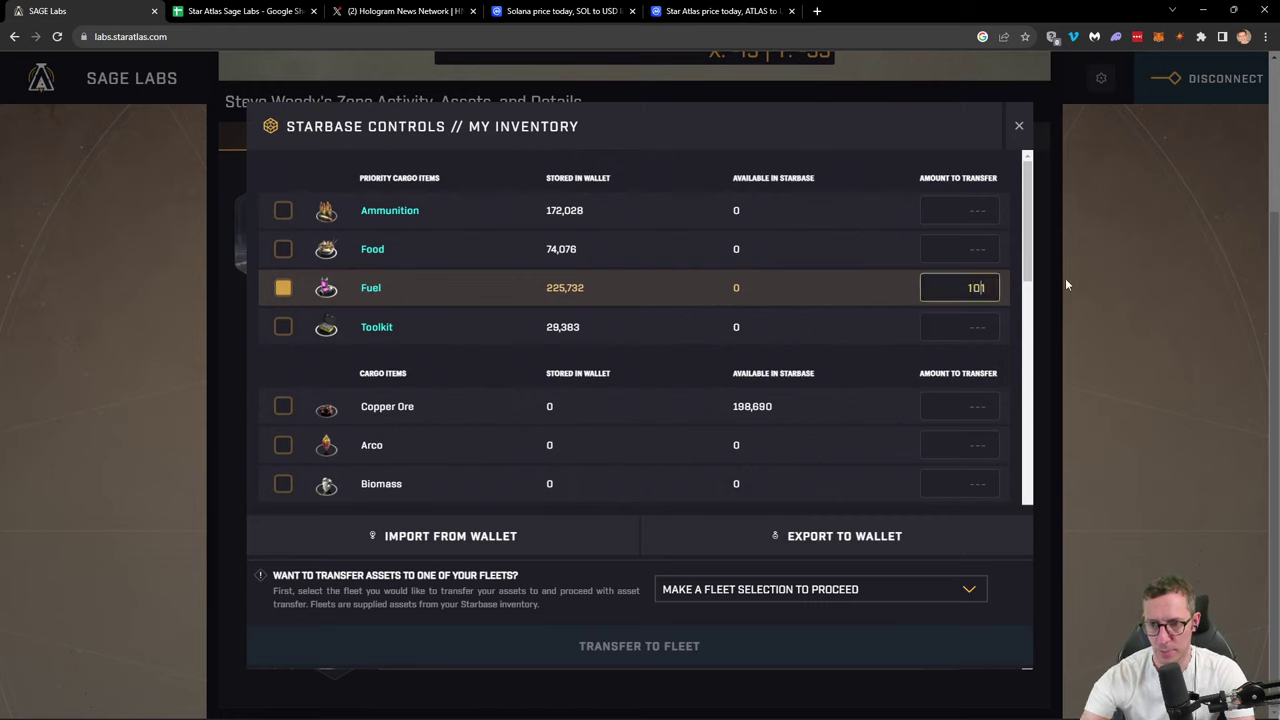
text(0)
key(Delete)
text(000)
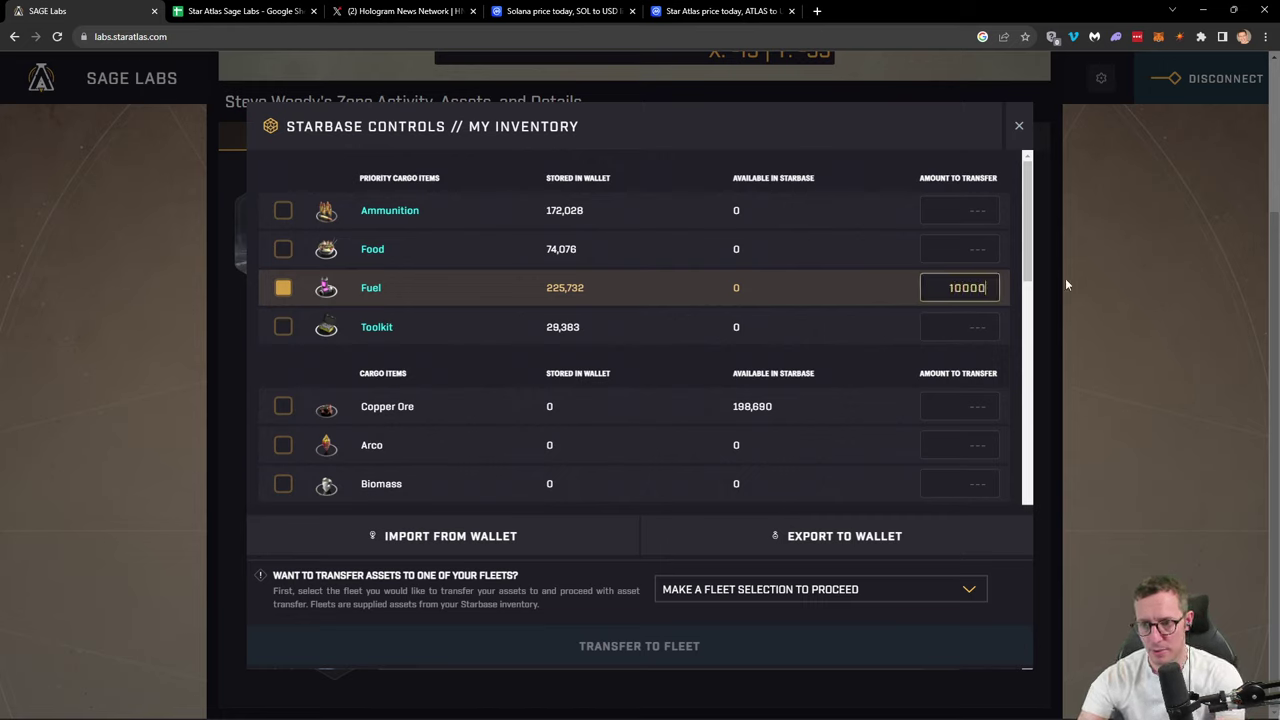
click(547, 547)
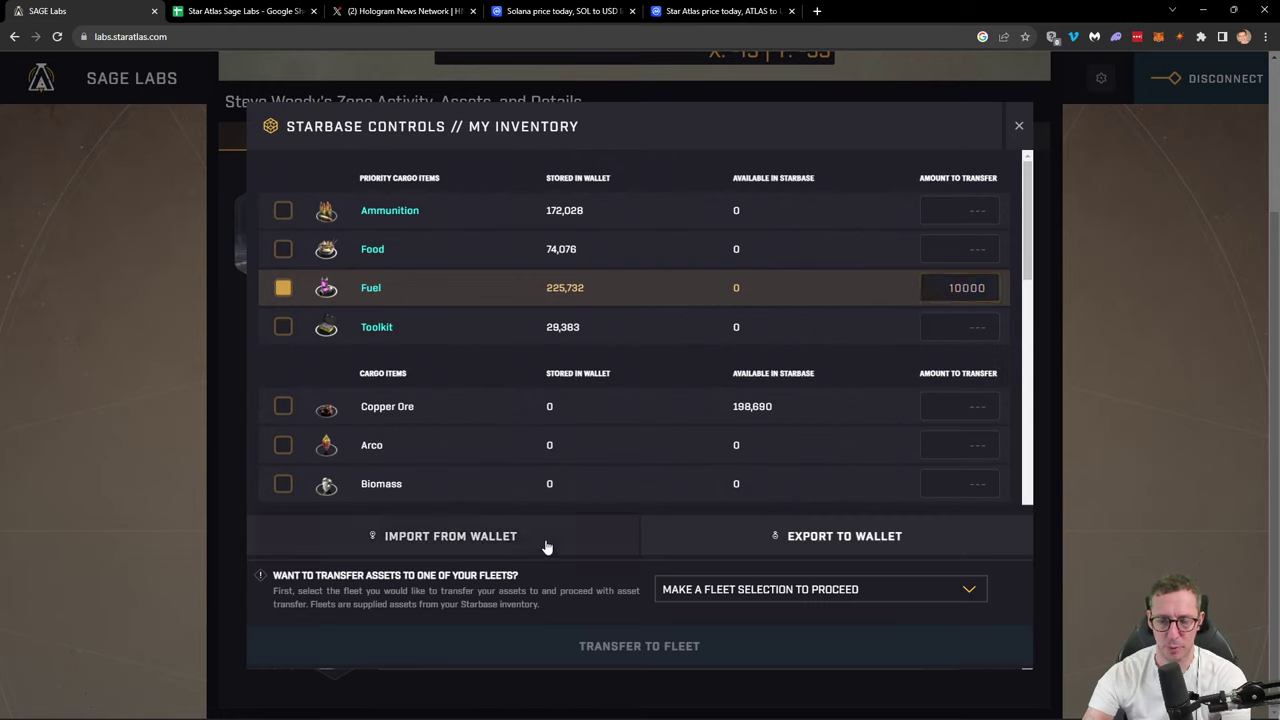
Step: Try to transfer the 10000 Fuel to the Noobs In Space fleet, retry the wallet import, and close the inventory
click(821, 596)
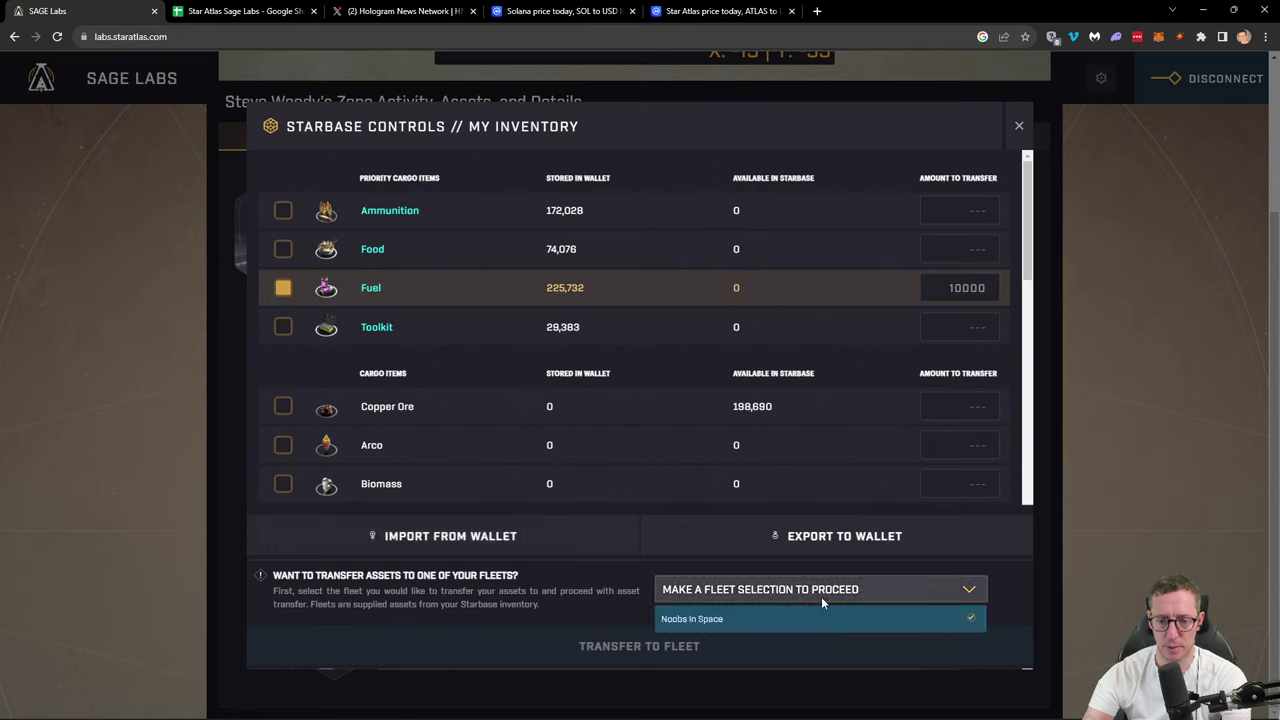
click(791, 626)
click(636, 650)
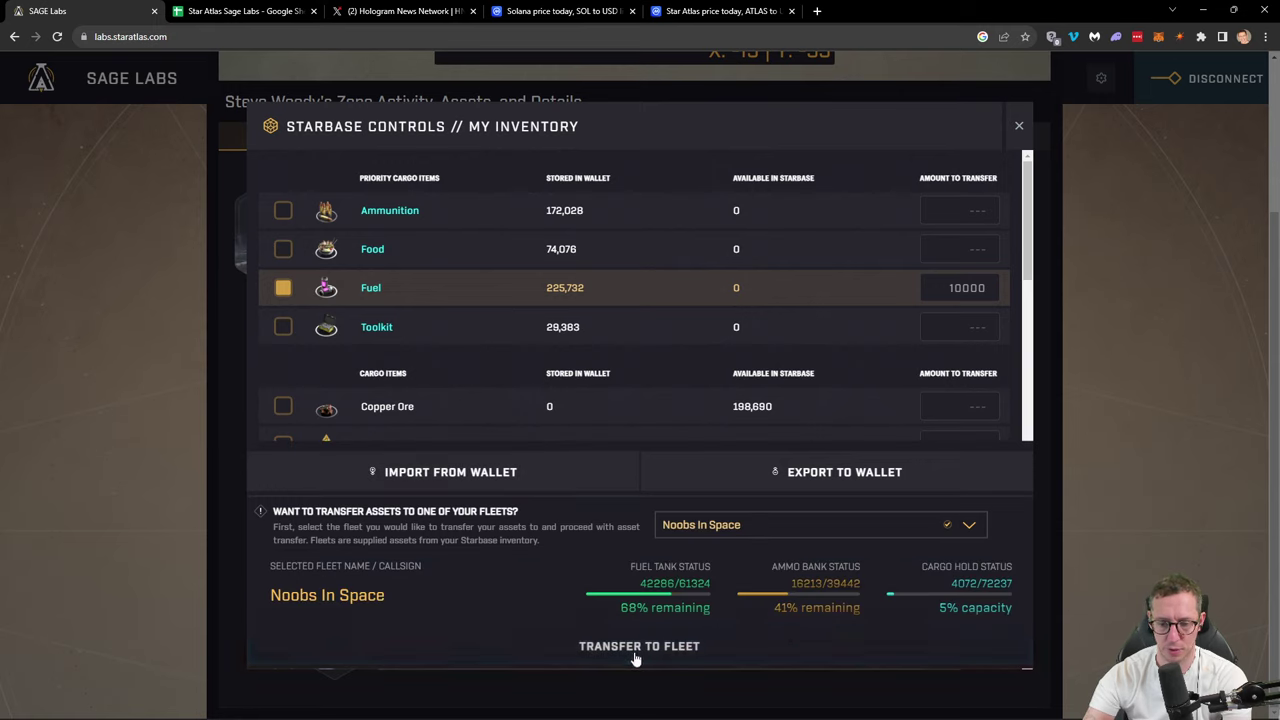
click(484, 478)
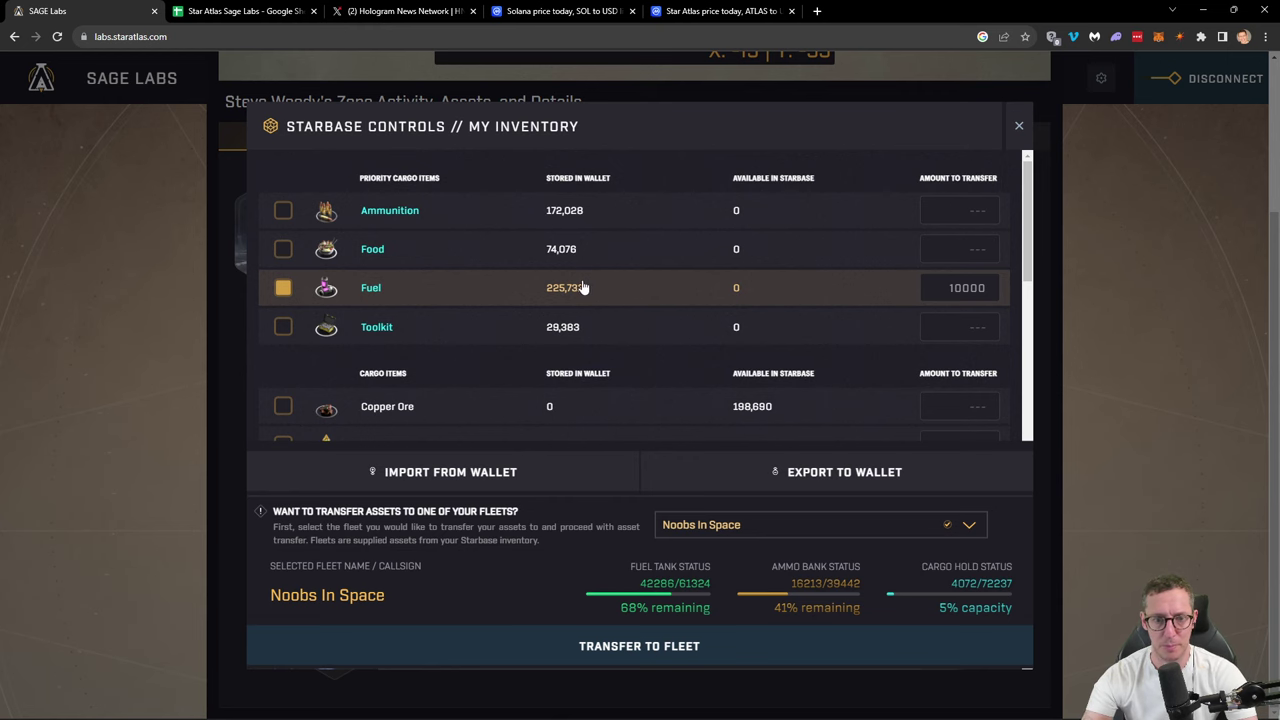
click(1016, 129)
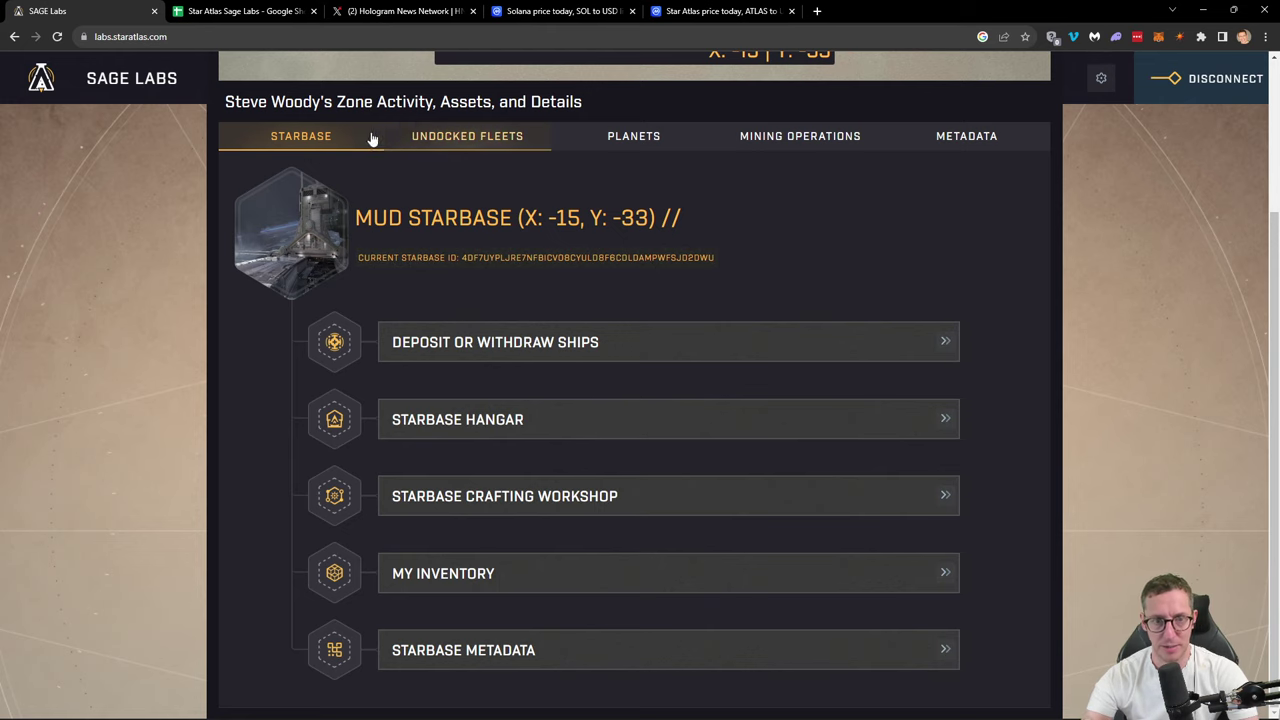
Step: Undock the Noobs In Space fleet from the Starbase Hangar, approve it in Phantom Wallet, and close the hangar
click(500, 420)
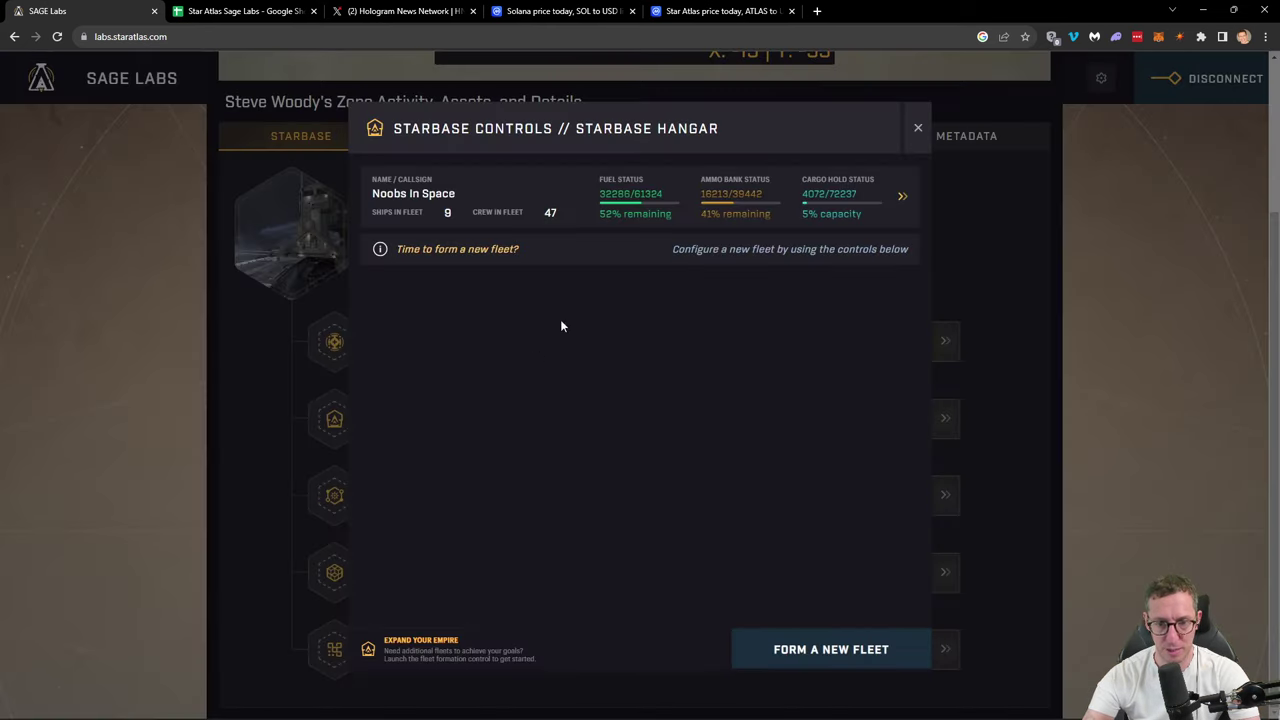
click(880, 197)
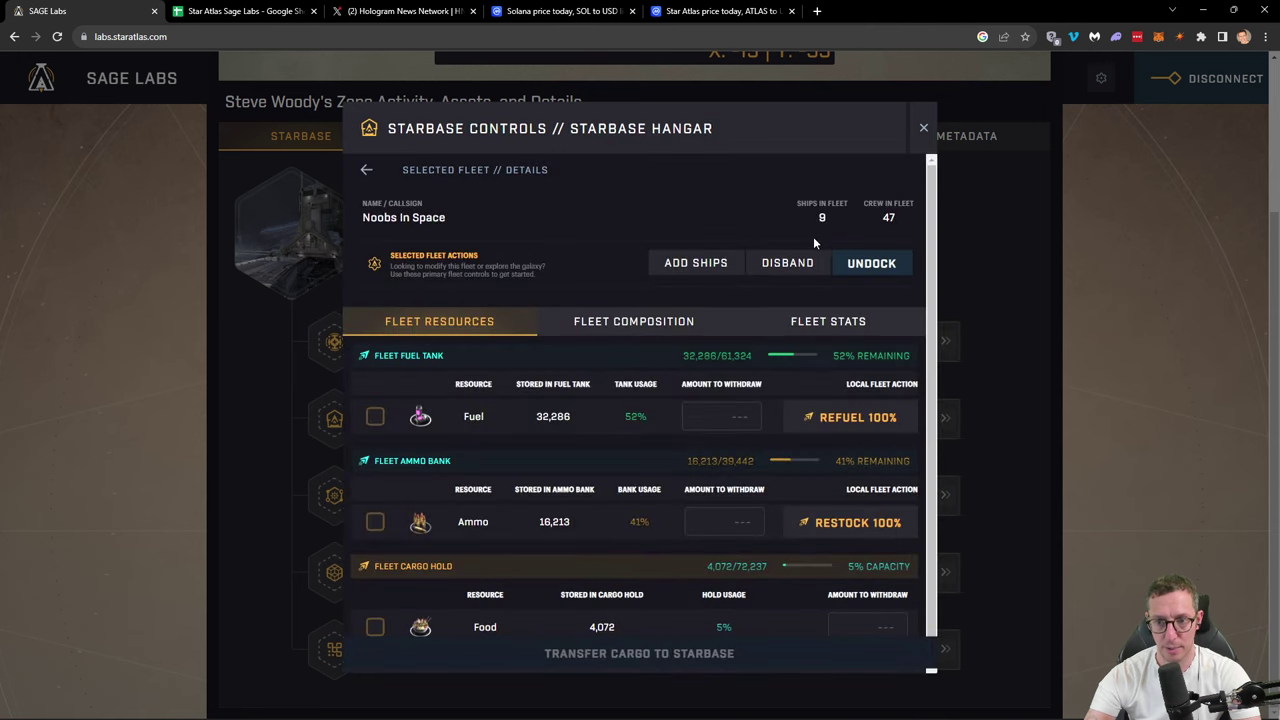
click(872, 264)
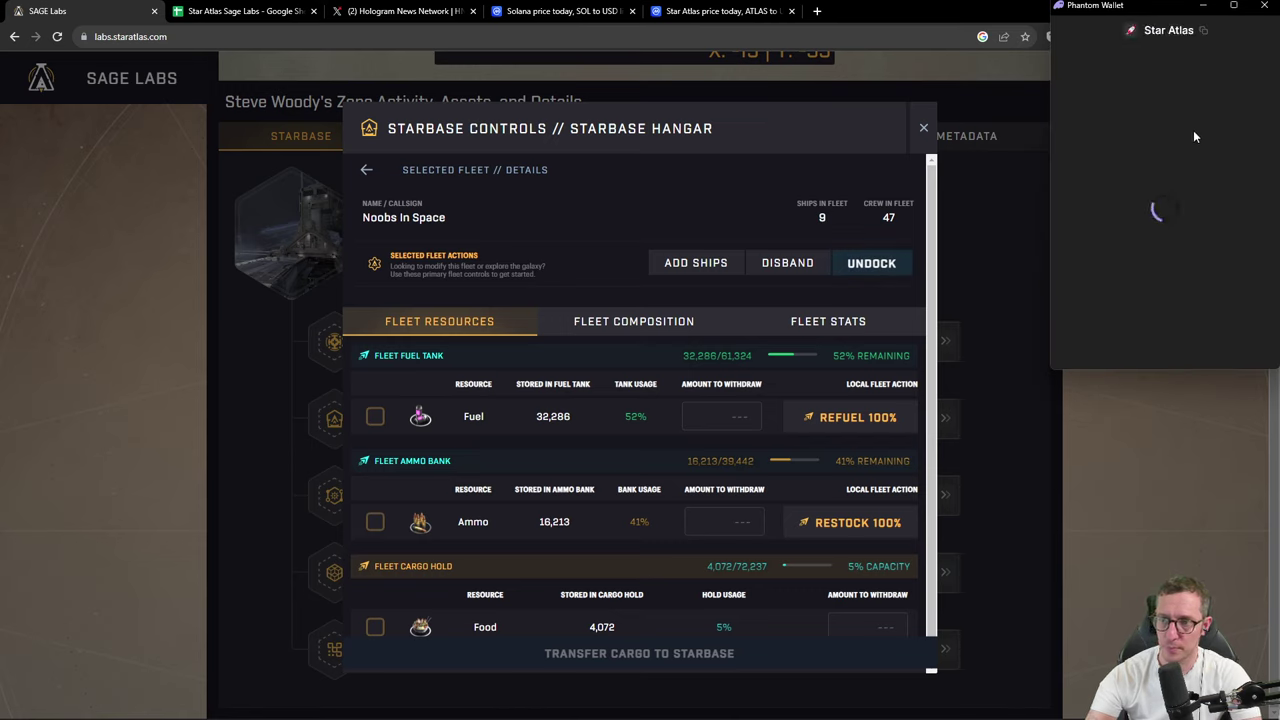
click(1216, 344)
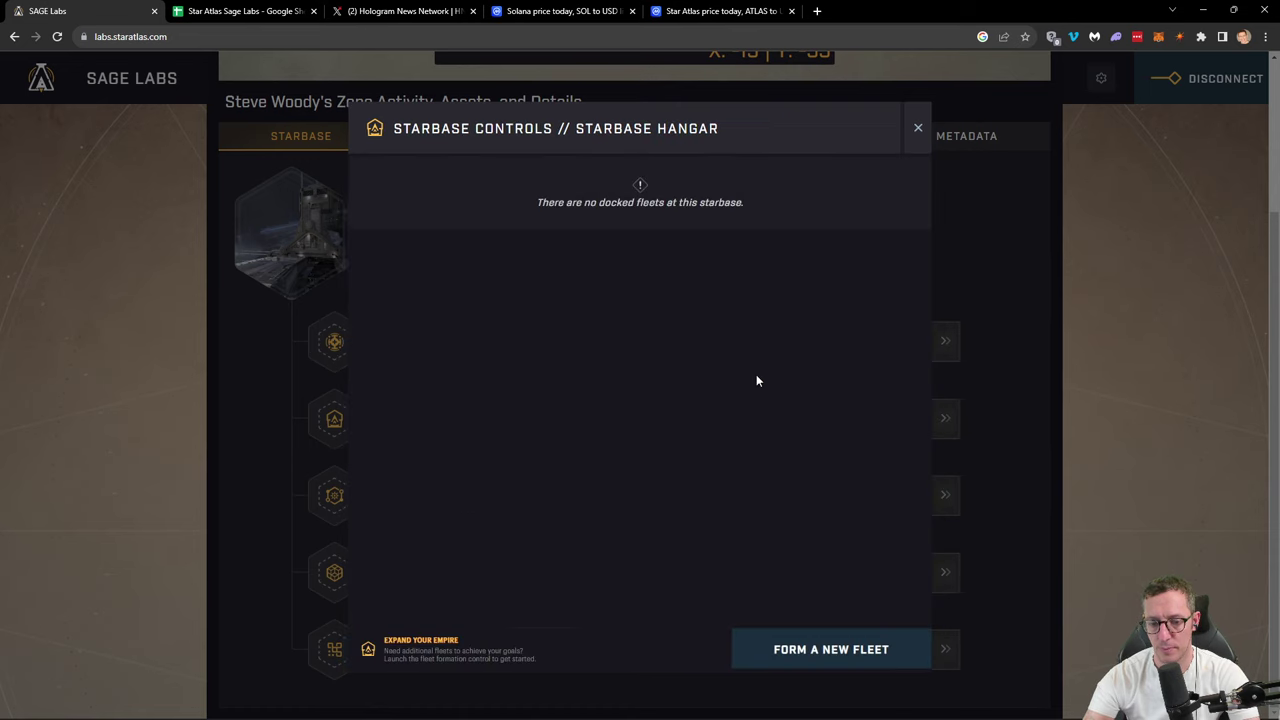
click(918, 128)
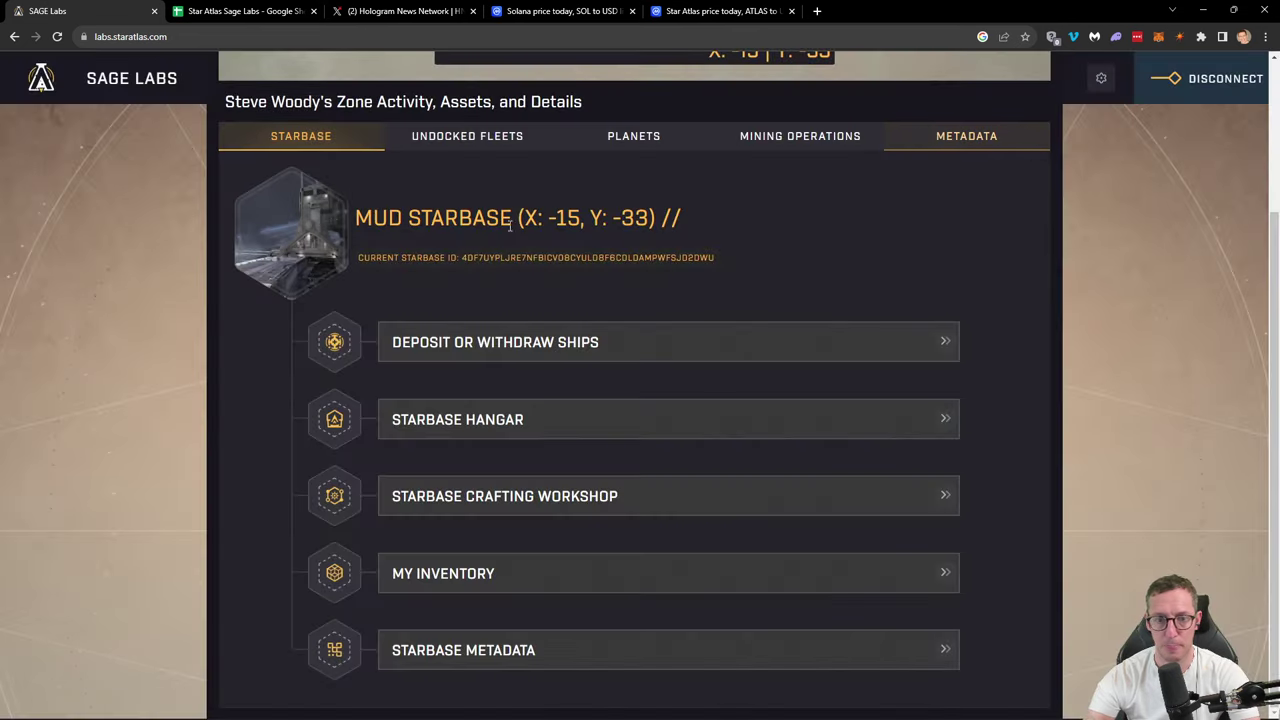
Step: Open the mining operations of the undocked Noobs In Space fleet and show the resources available in the sector
click(462, 135)
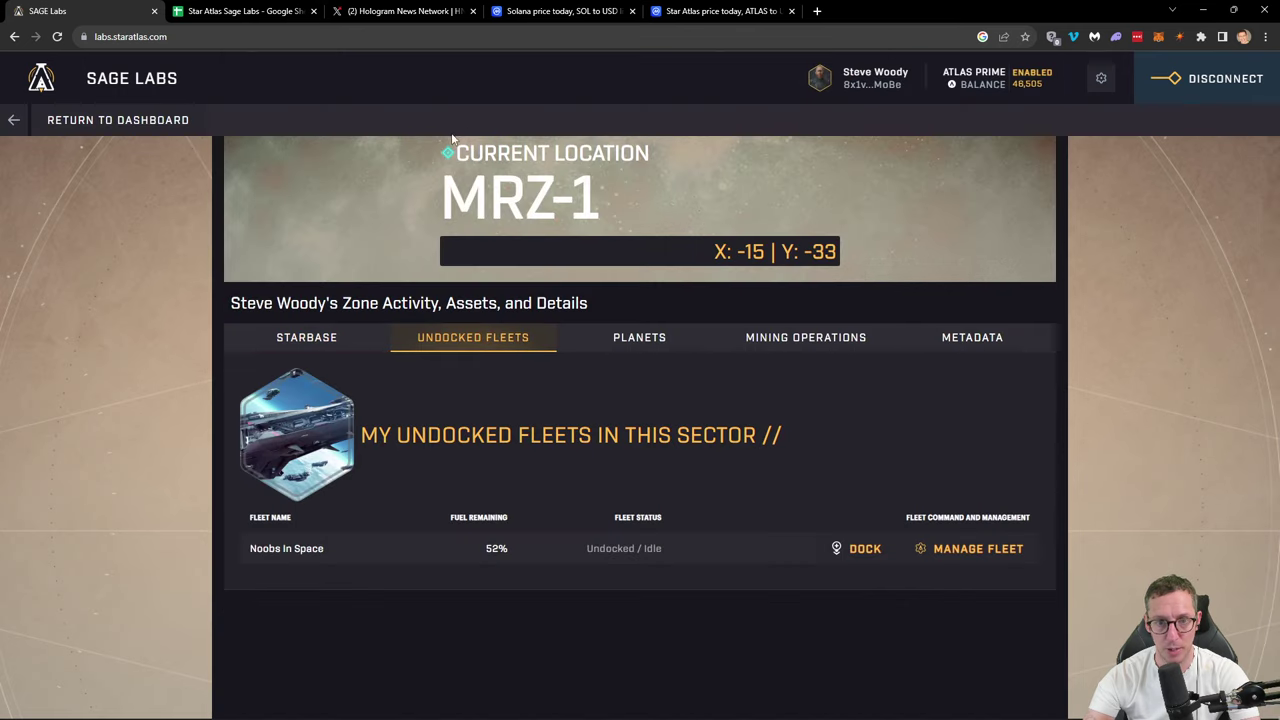
click(975, 548)
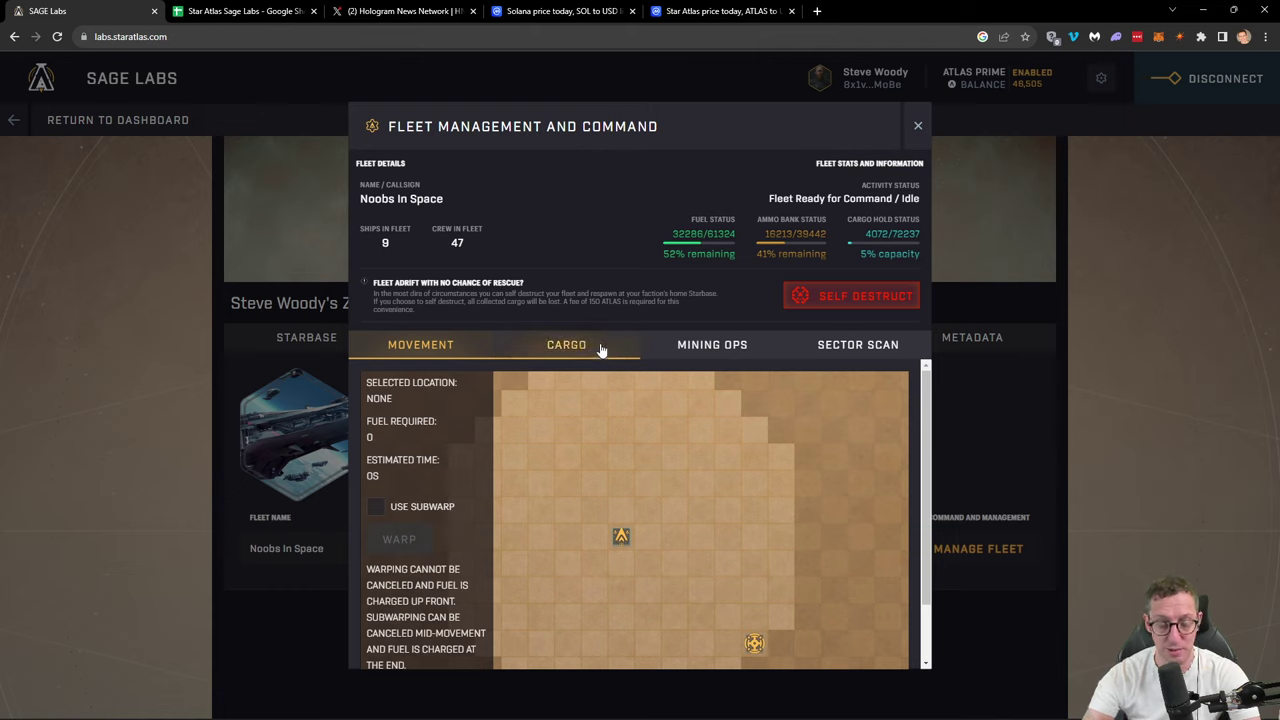
click(687, 349)
scroll(614, 498, down, 2)
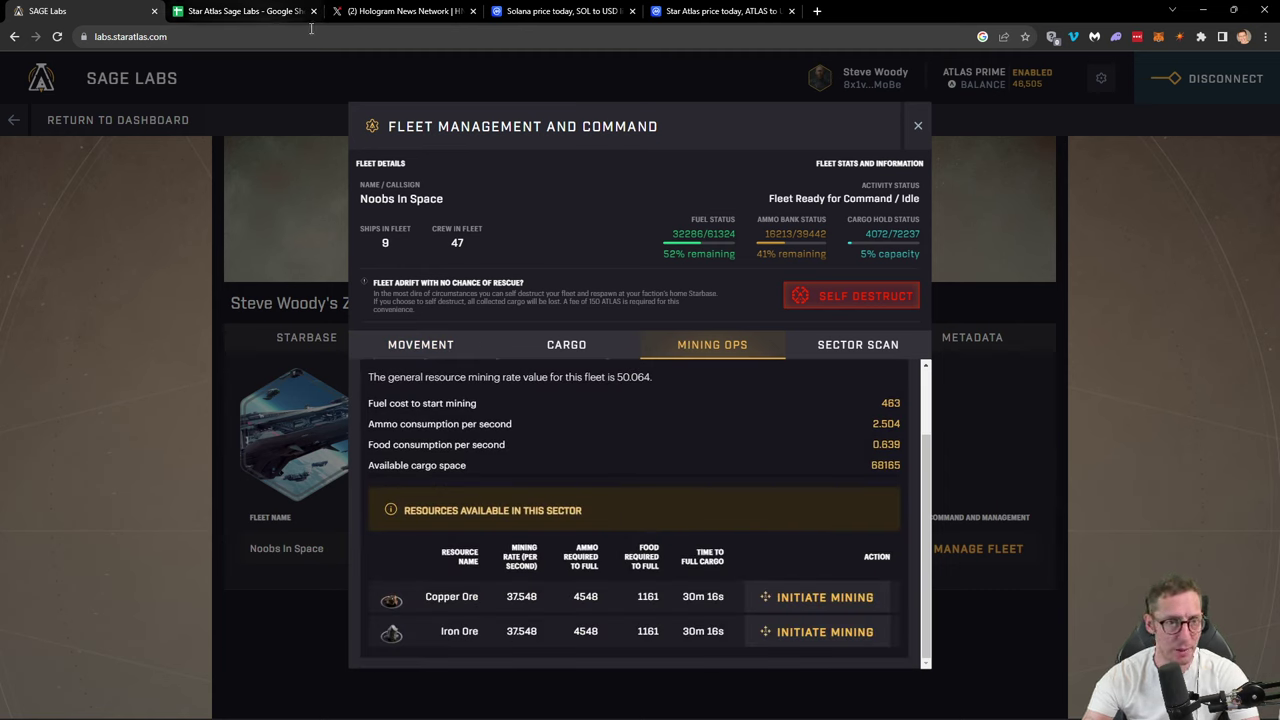
Step: Check the Hologram News resource location map, and review the fleet's fuel cost and ammo and food consumption for mining
click(405, 11)
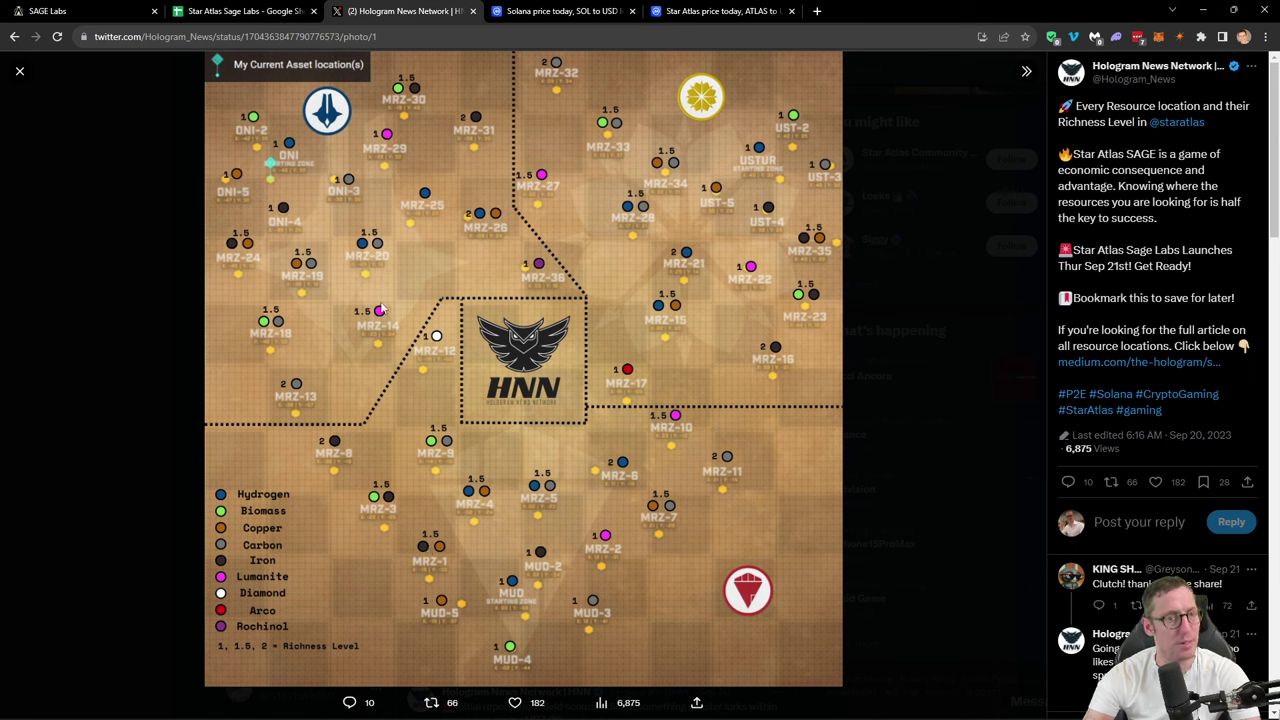
click(98, 10)
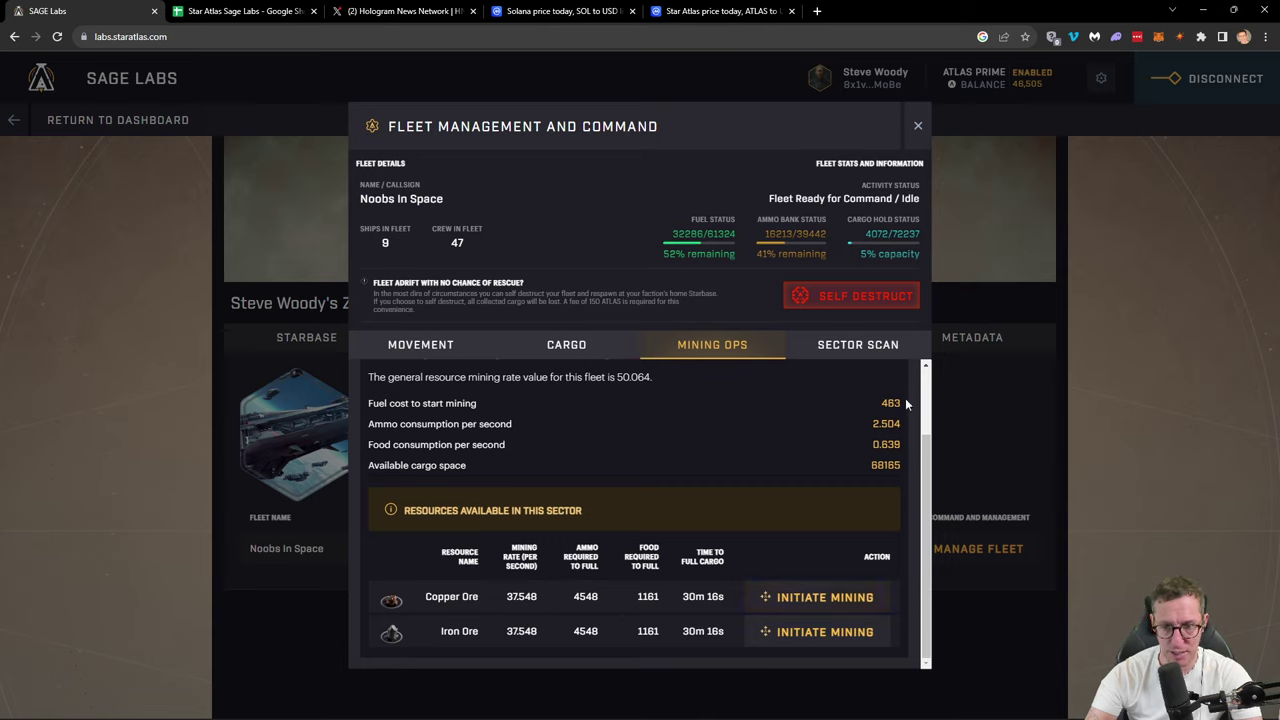
drag(883, 402, 901, 403)
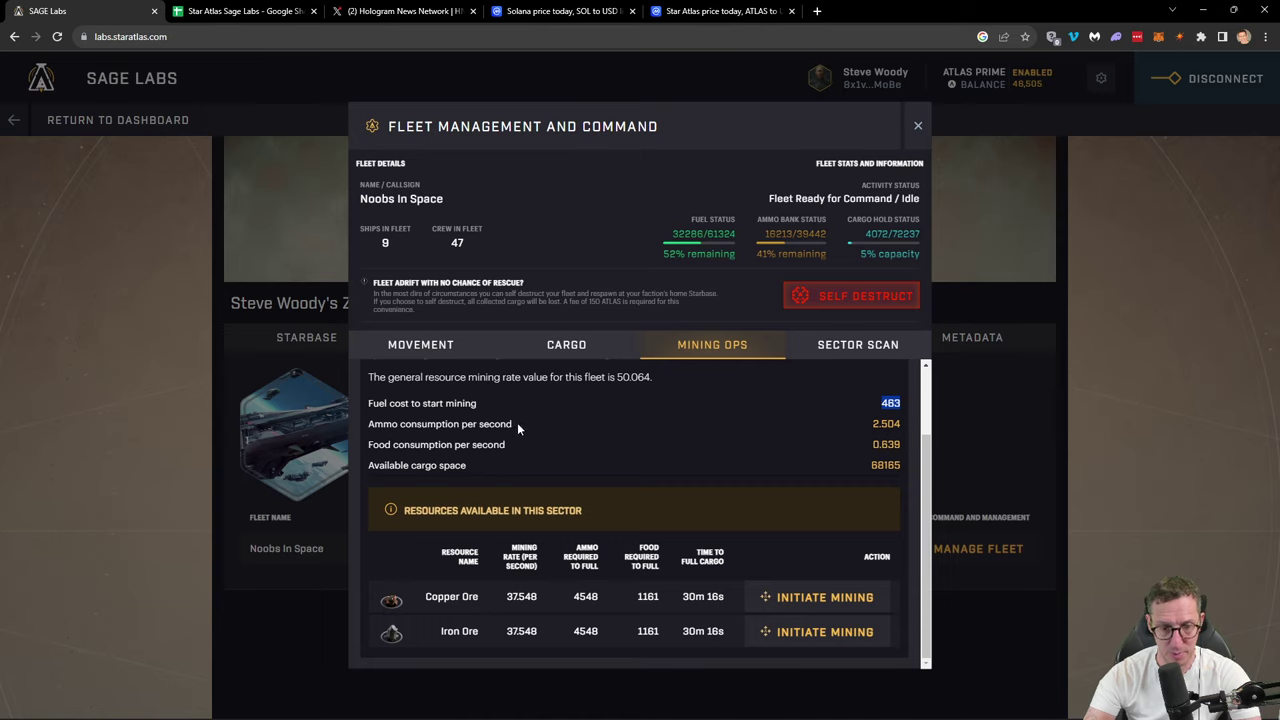
drag(517, 426, 369, 447)
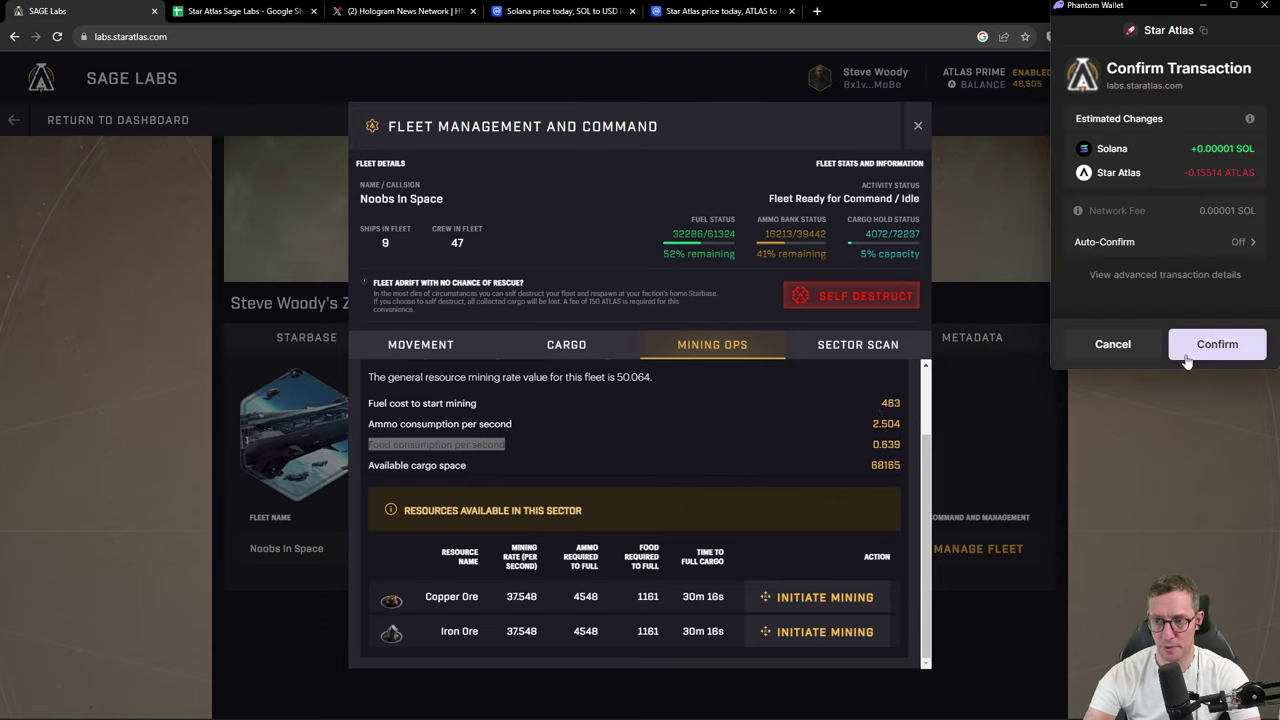
Step: Start mining Copper Ore with the Noobs In Space fleet, approve it in Phantom Wallet, and review the mining consumption values
click(1214, 343)
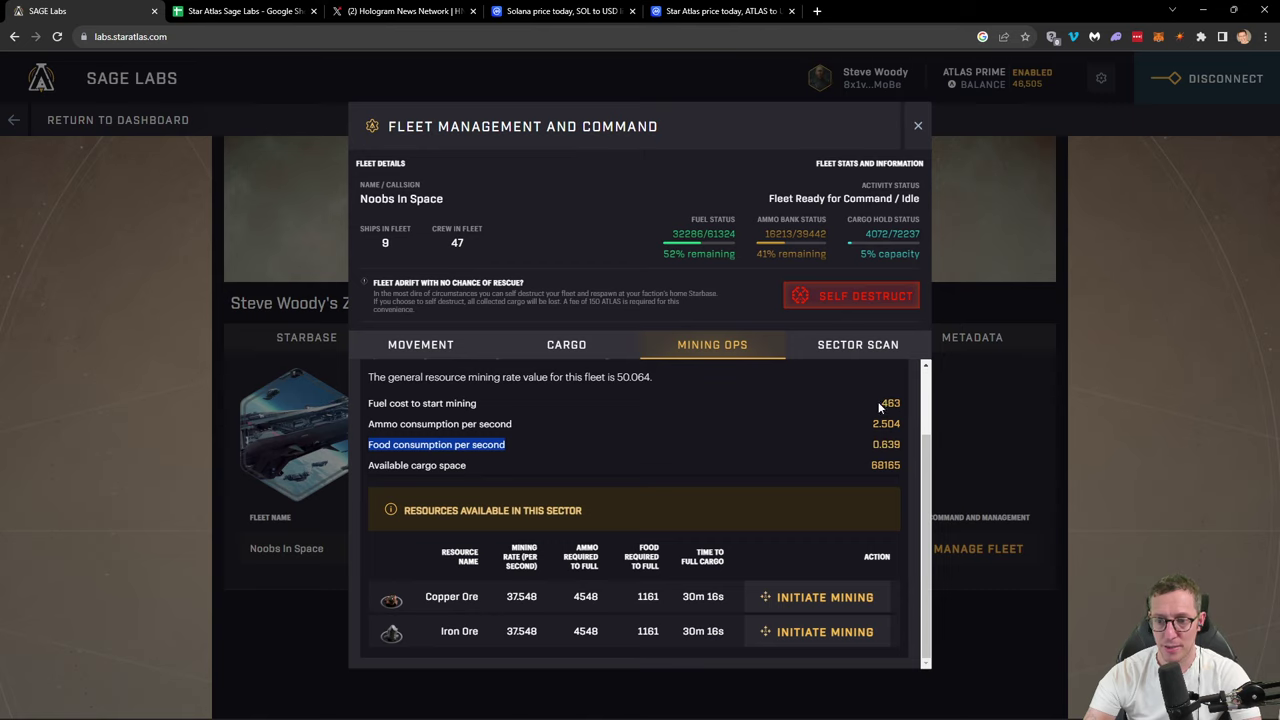
drag(879, 407, 900, 468)
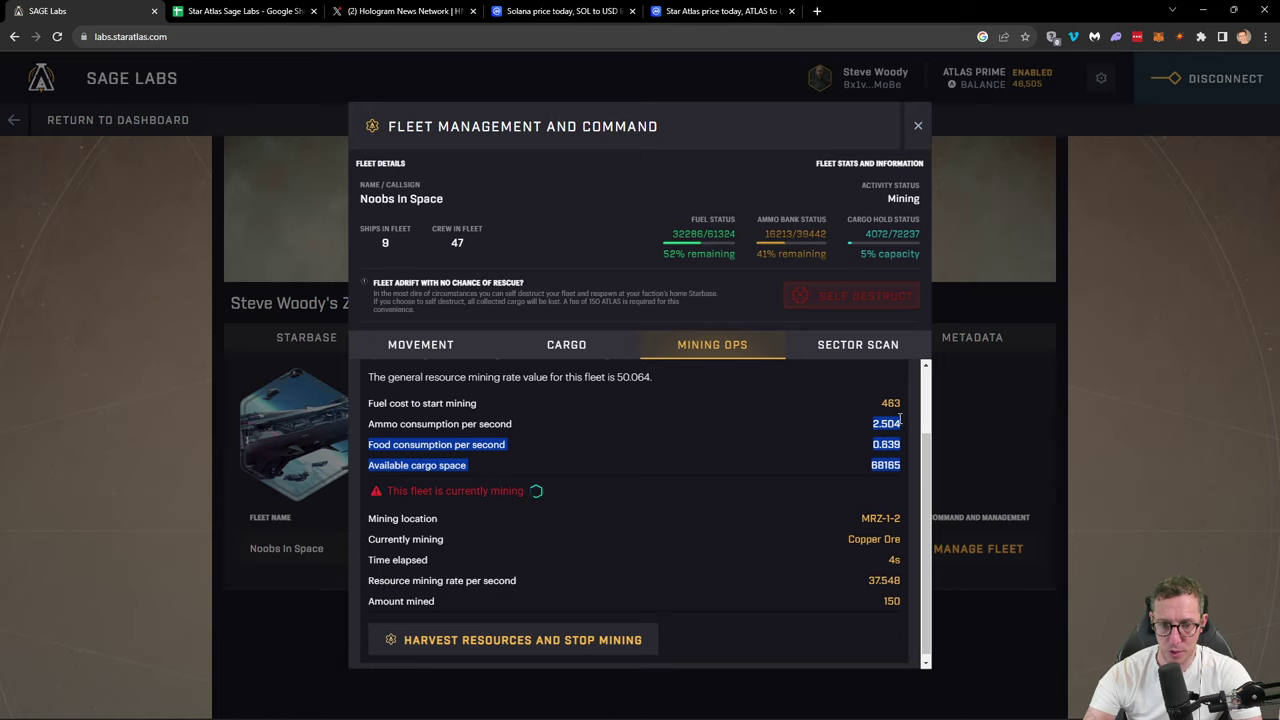
Step: Search Google for "star atlas" in a new browser tab, and open the game's play portal from the official Star Atlas site
click(511, 423)
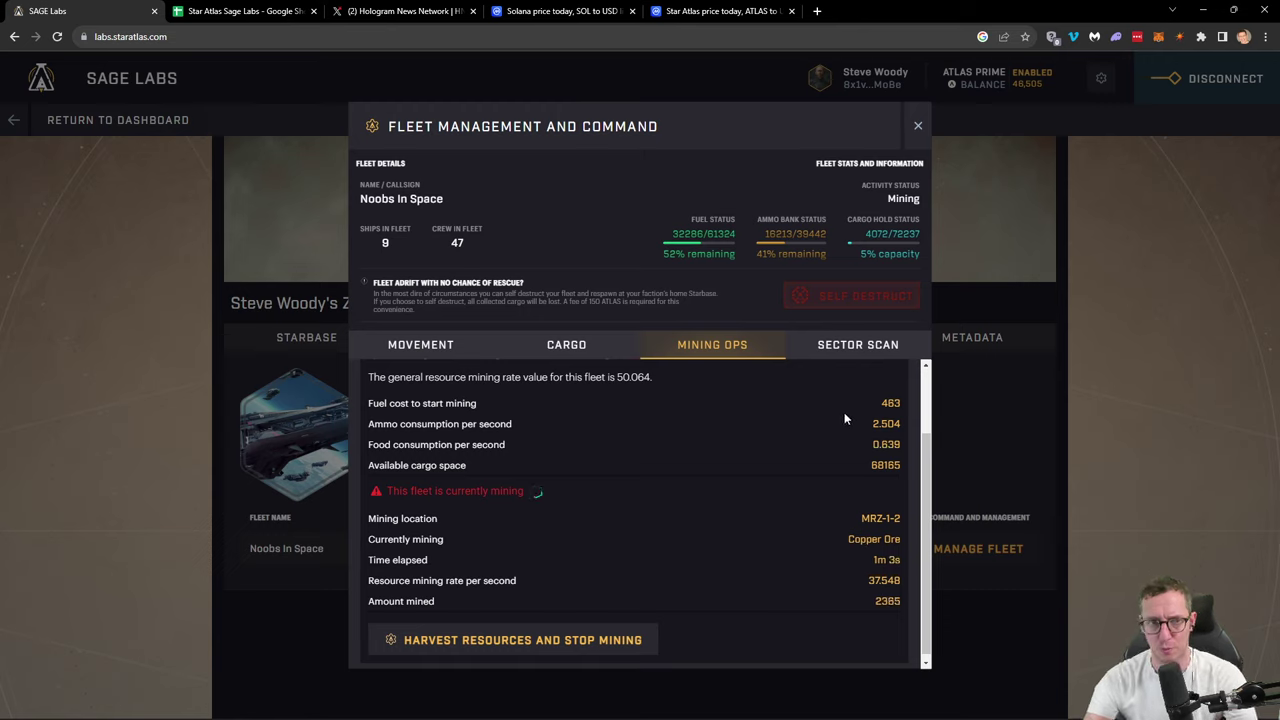
click(230, 13)
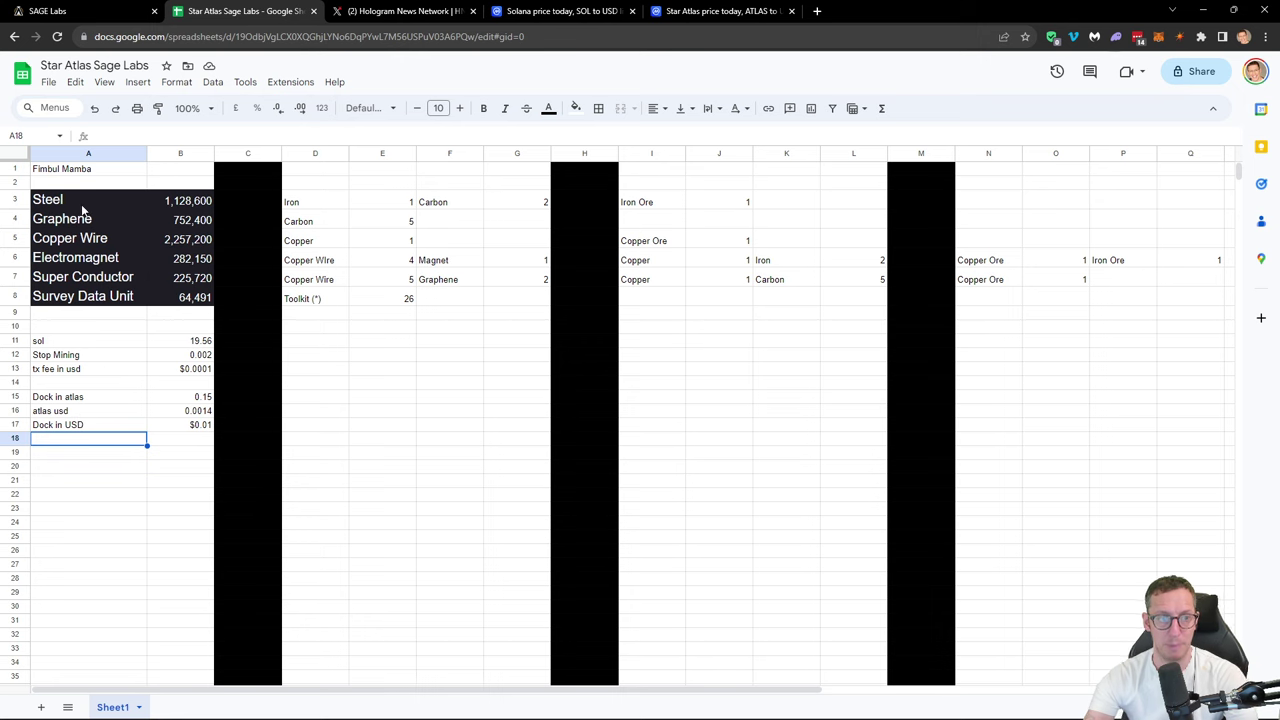
click(817, 11)
text(star a)
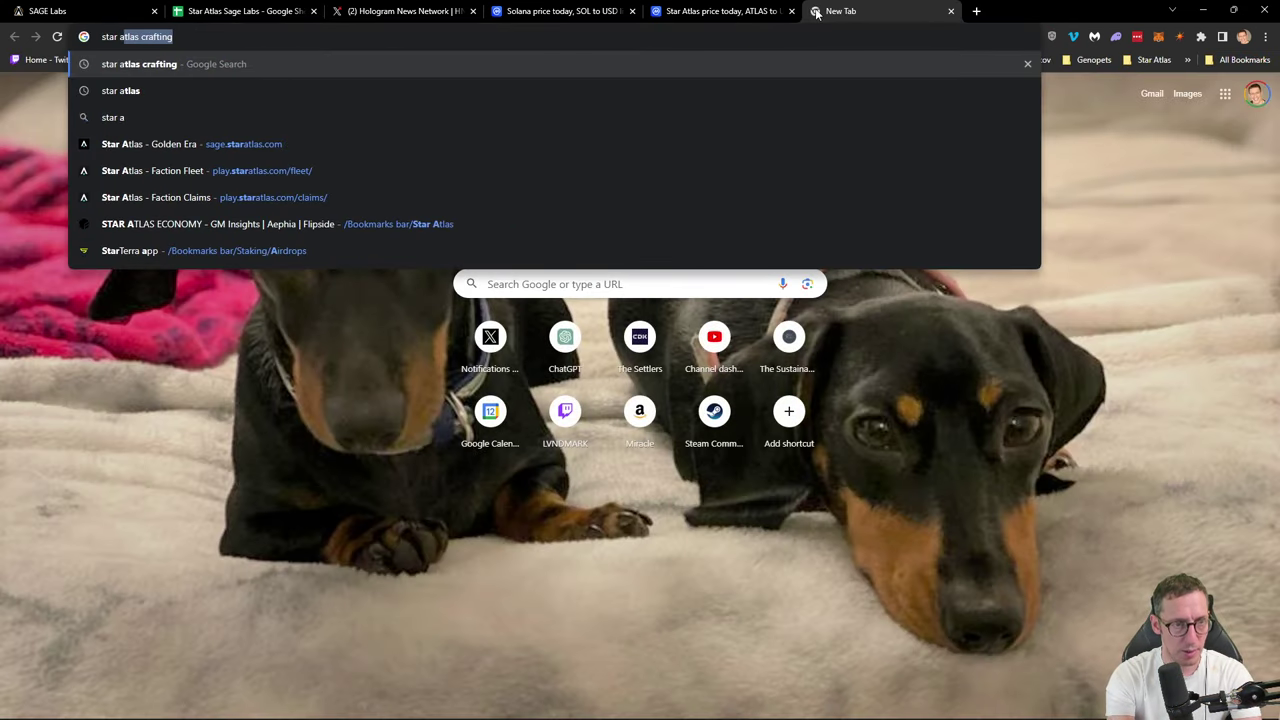
text(tlas craf)
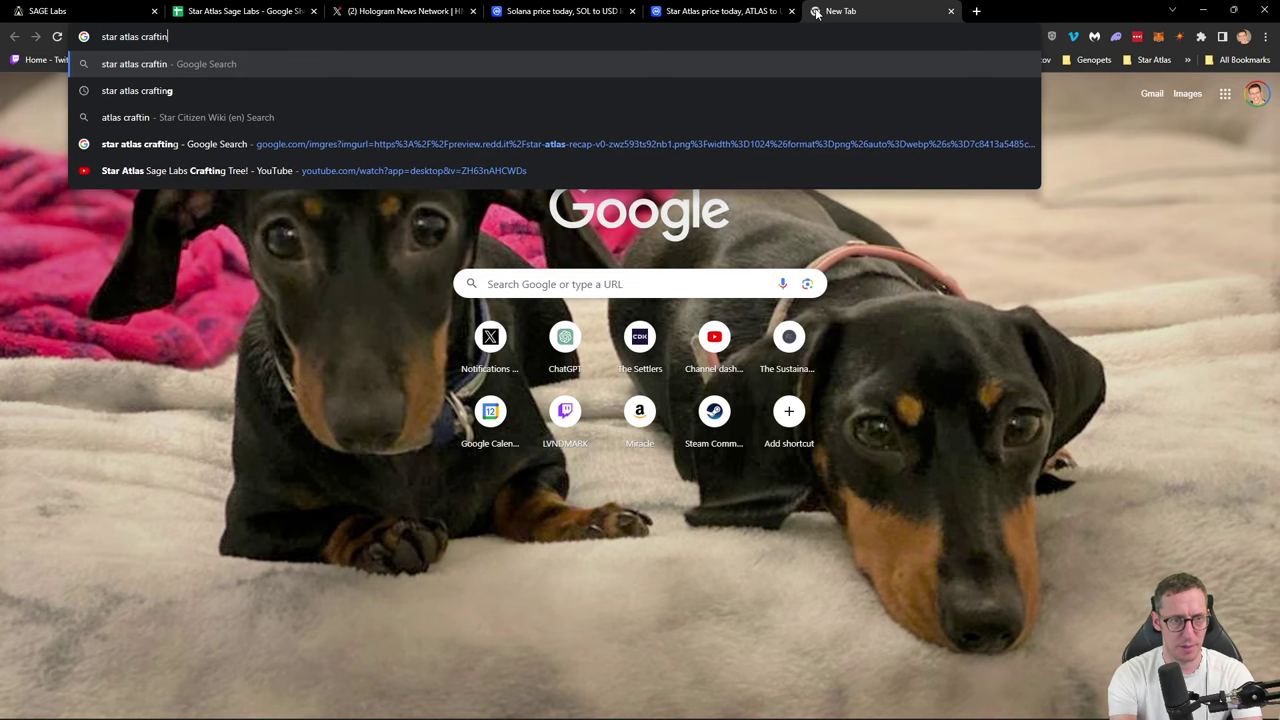
key(Delete)
key(Return)
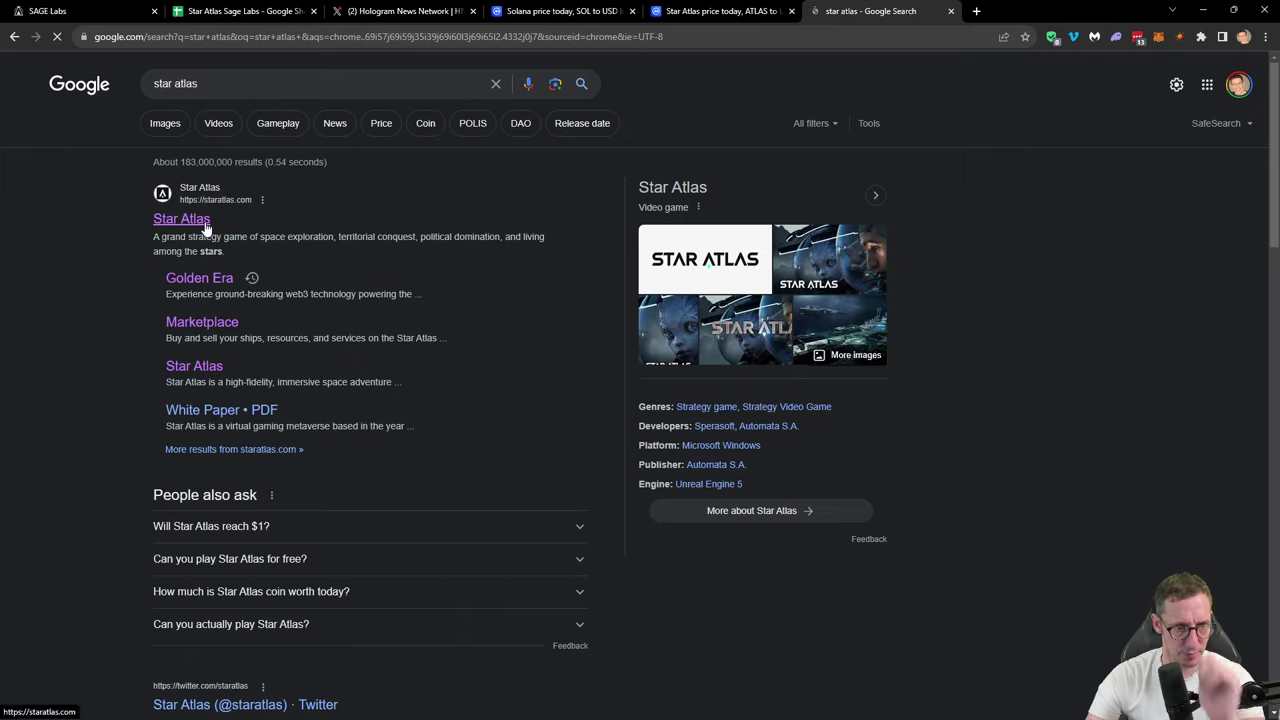
click(204, 224)
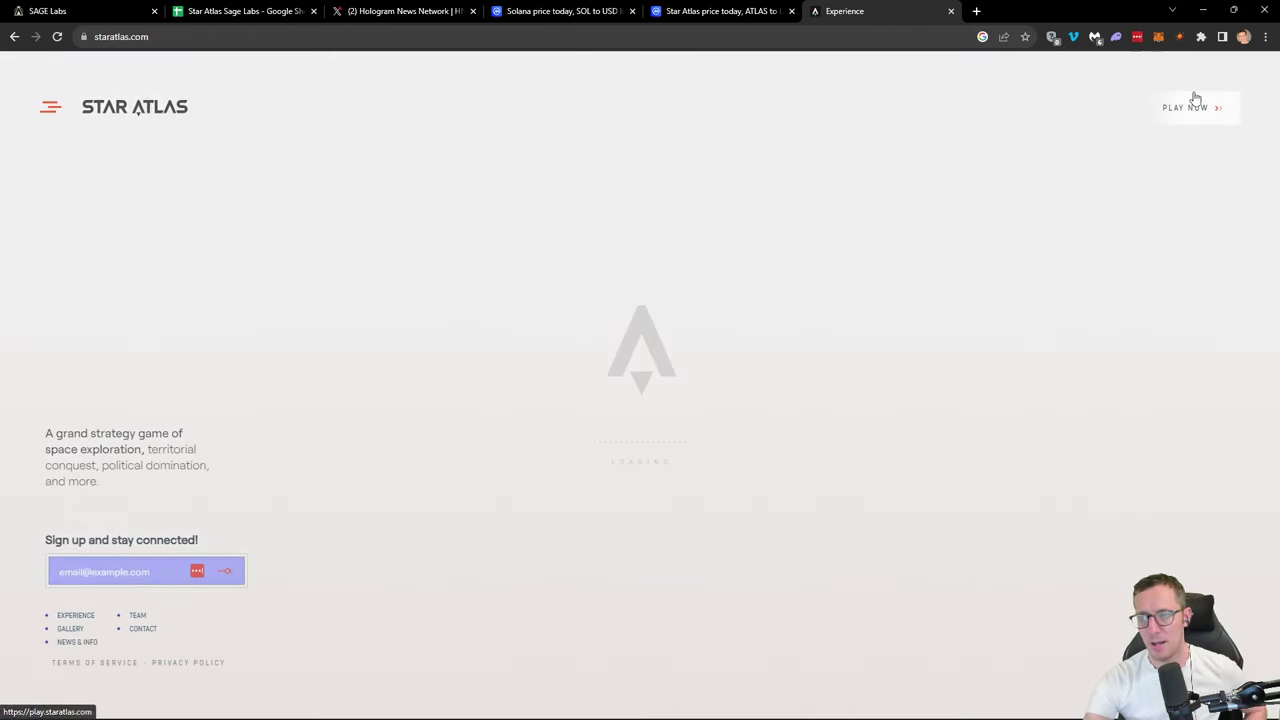
click(1186, 107)
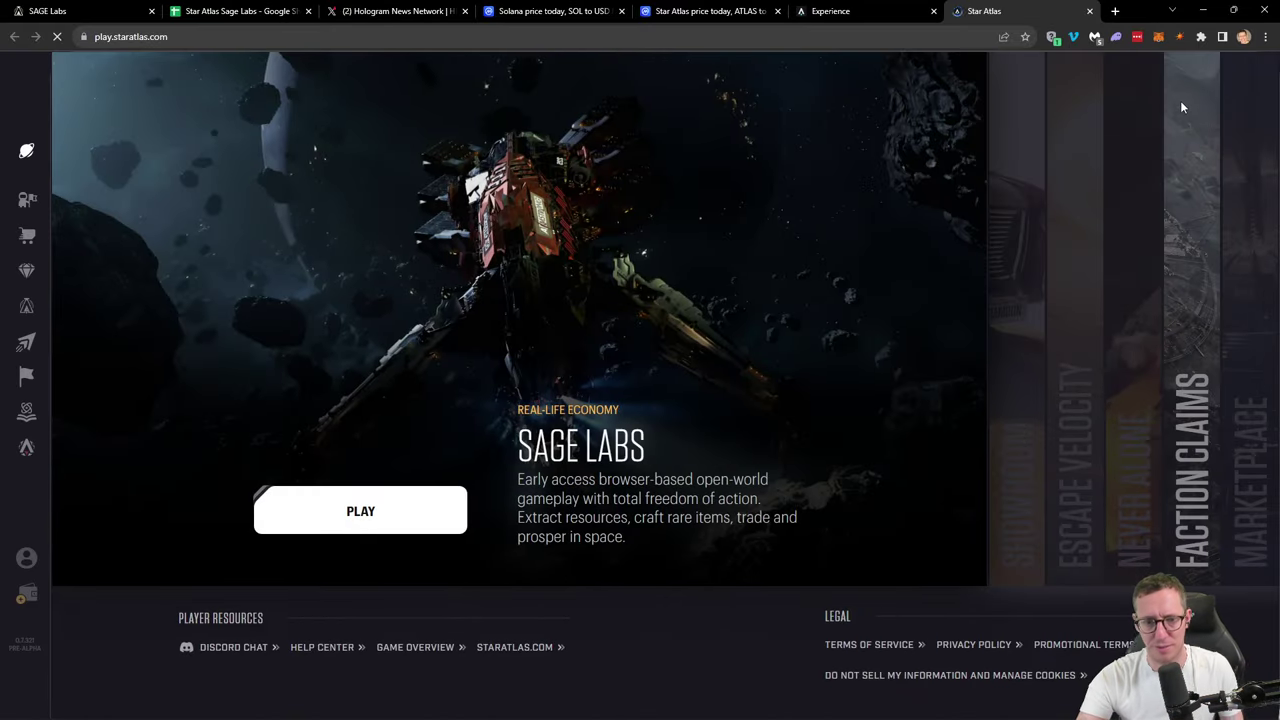
Step: Open the Fimbul Mamba listing among the medium ships in the Star Atlas Marketplace and examine its sellers' prices
click(32, 240)
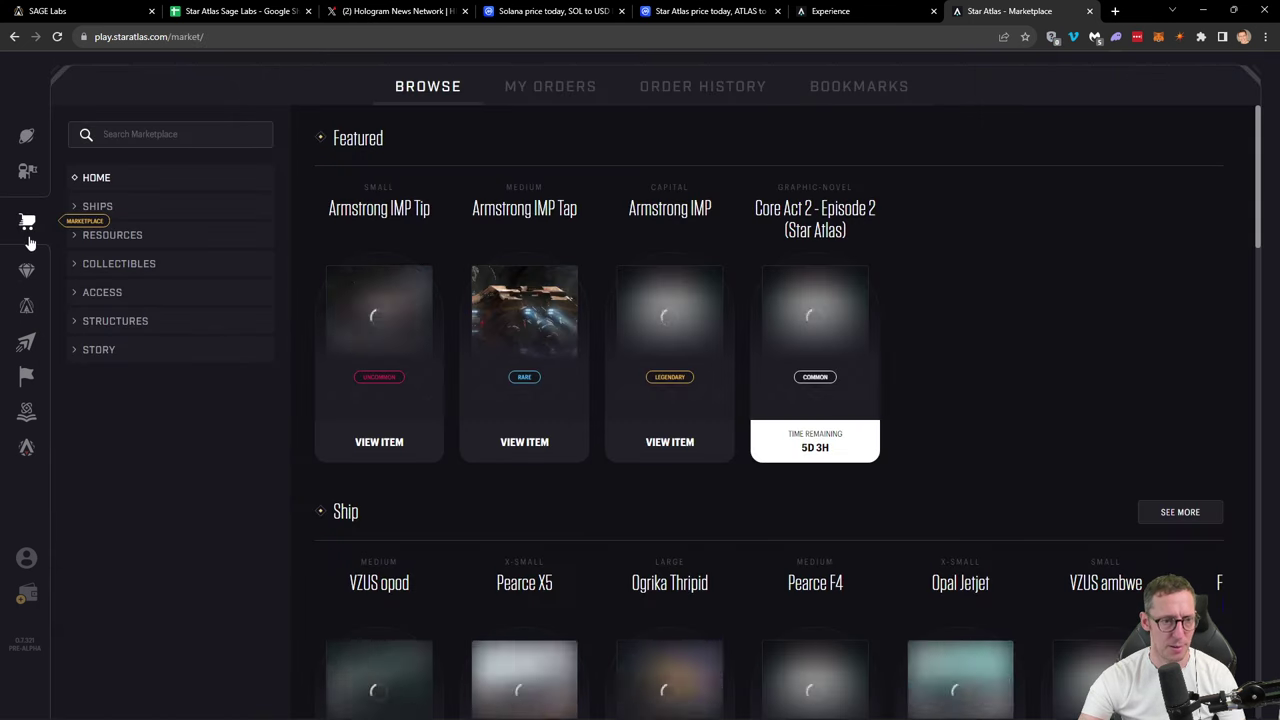
click(103, 210)
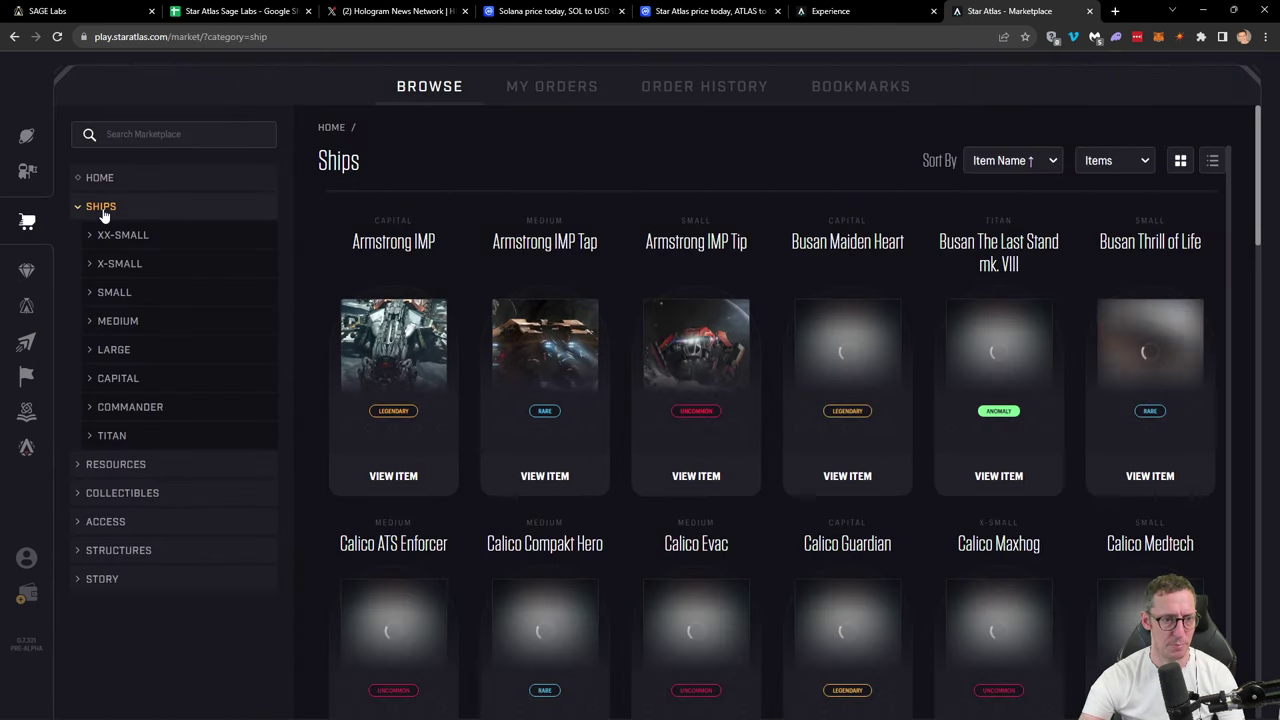
click(114, 320)
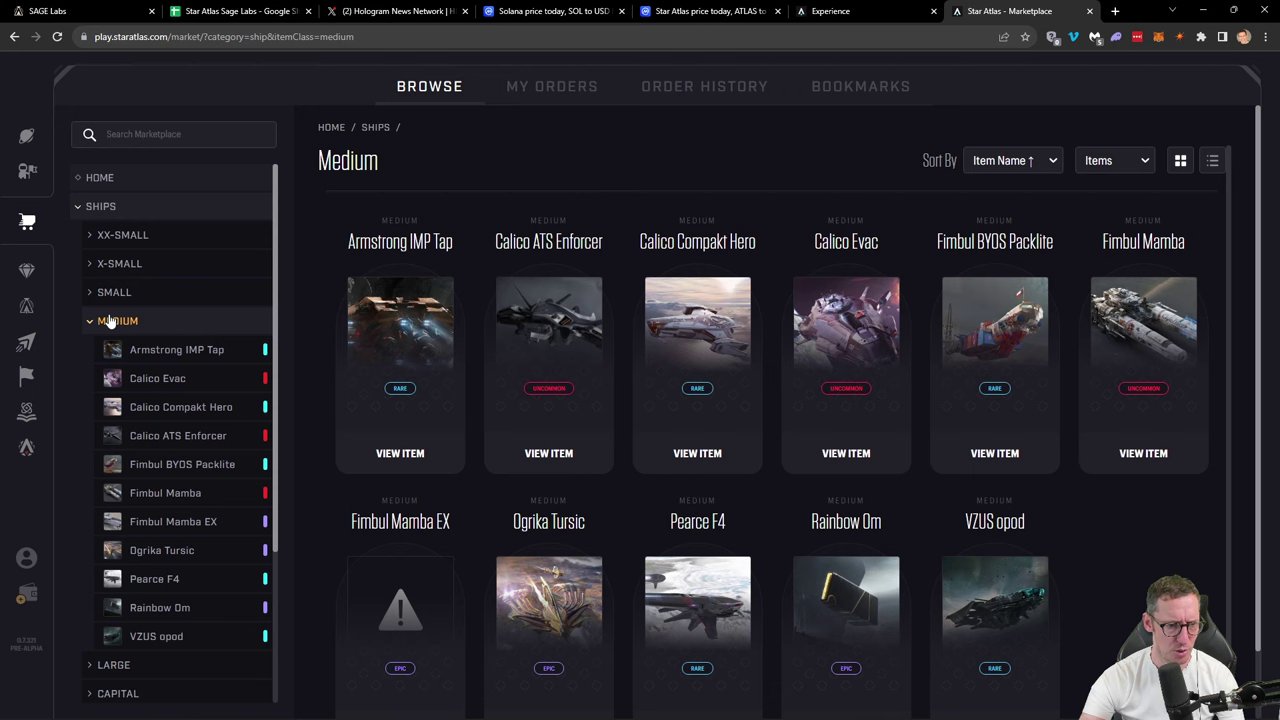
click(186, 494)
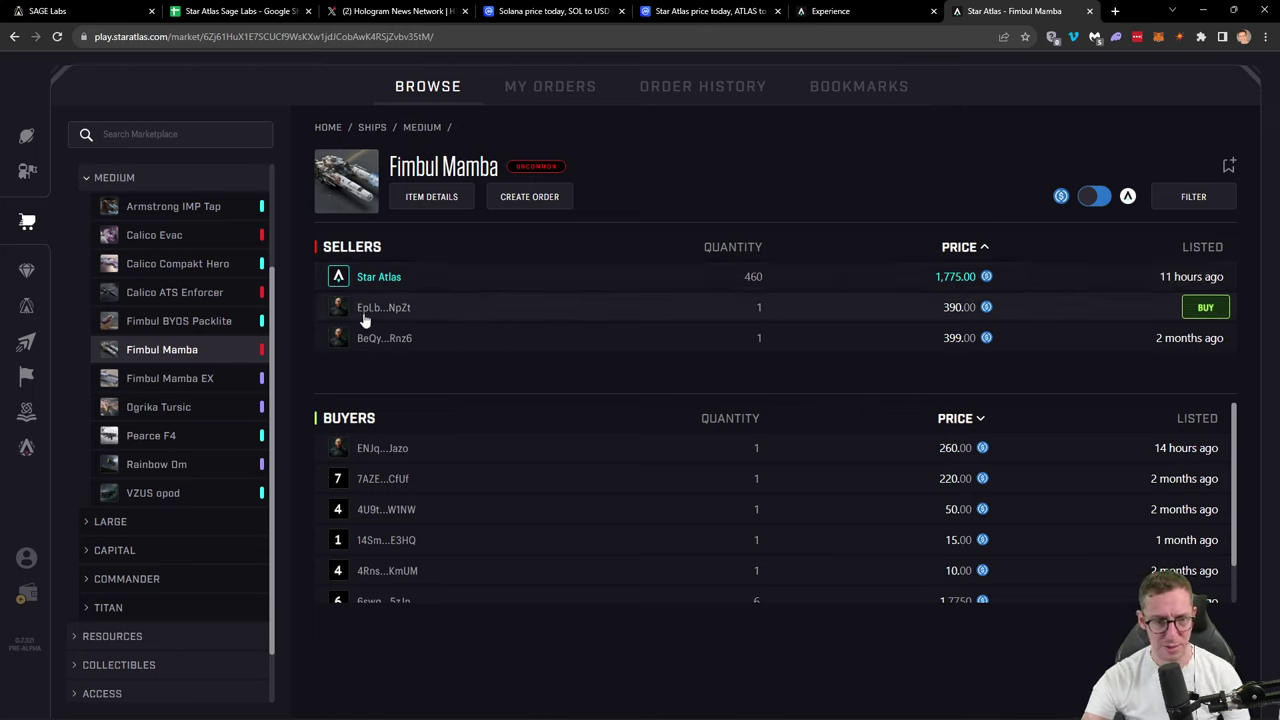
drag(420, 314, 356, 315)
click(872, 117)
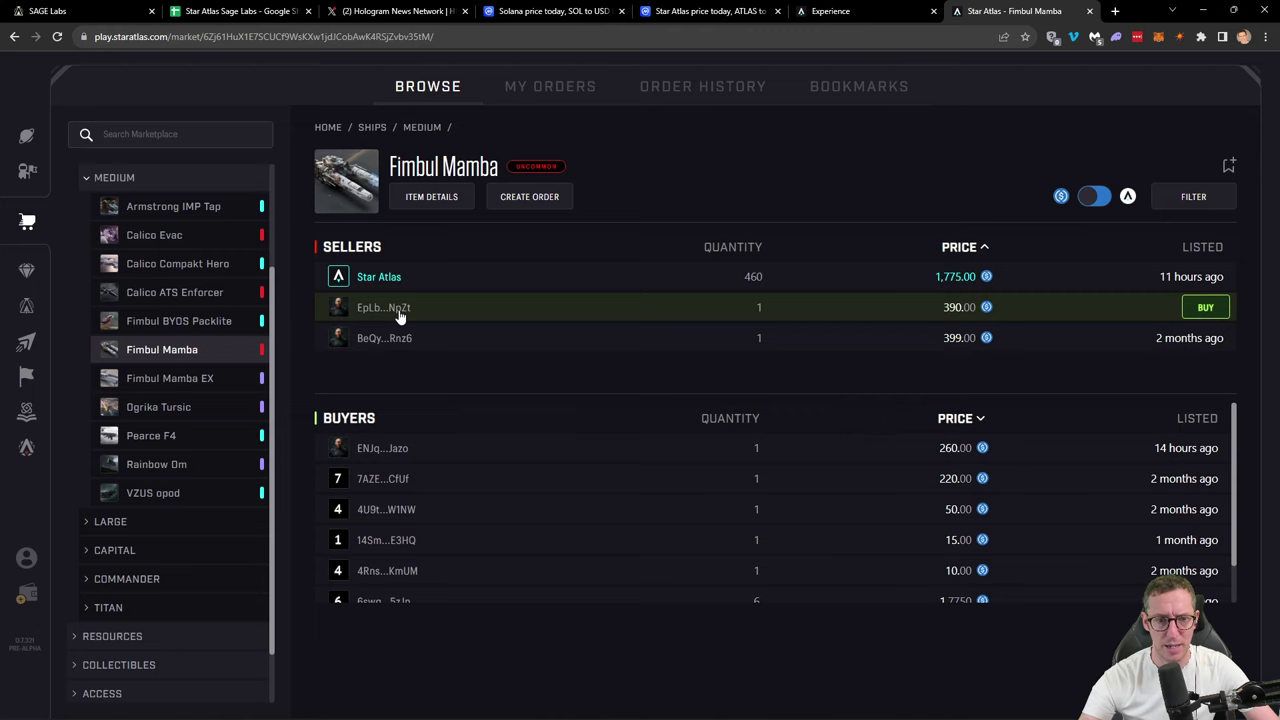
Step: Compare the marketplace listings of the Calico Evac, Fimbul BYOS Packlite and Fimbul Mamba EX, and return to the Fimbul Mamba listing
click(205, 235)
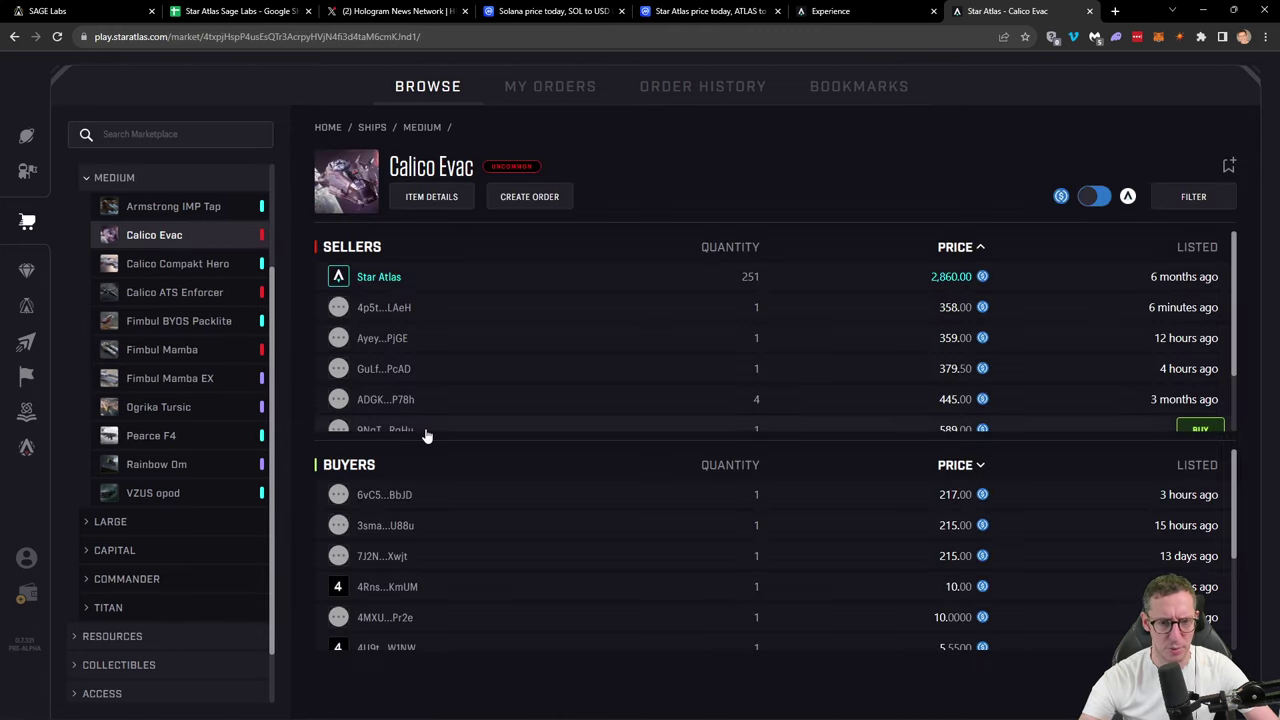
scroll(440, 362, down, 1)
scroll(430, 300, up, 2)
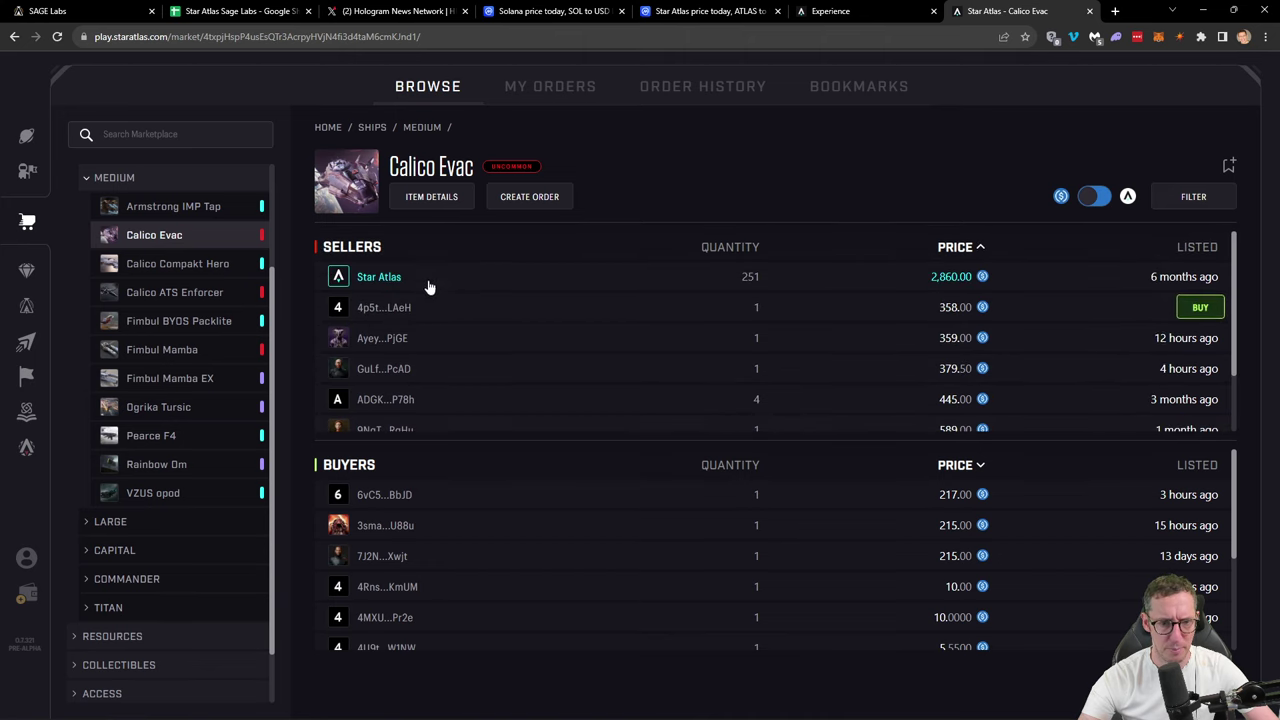
click(176, 321)
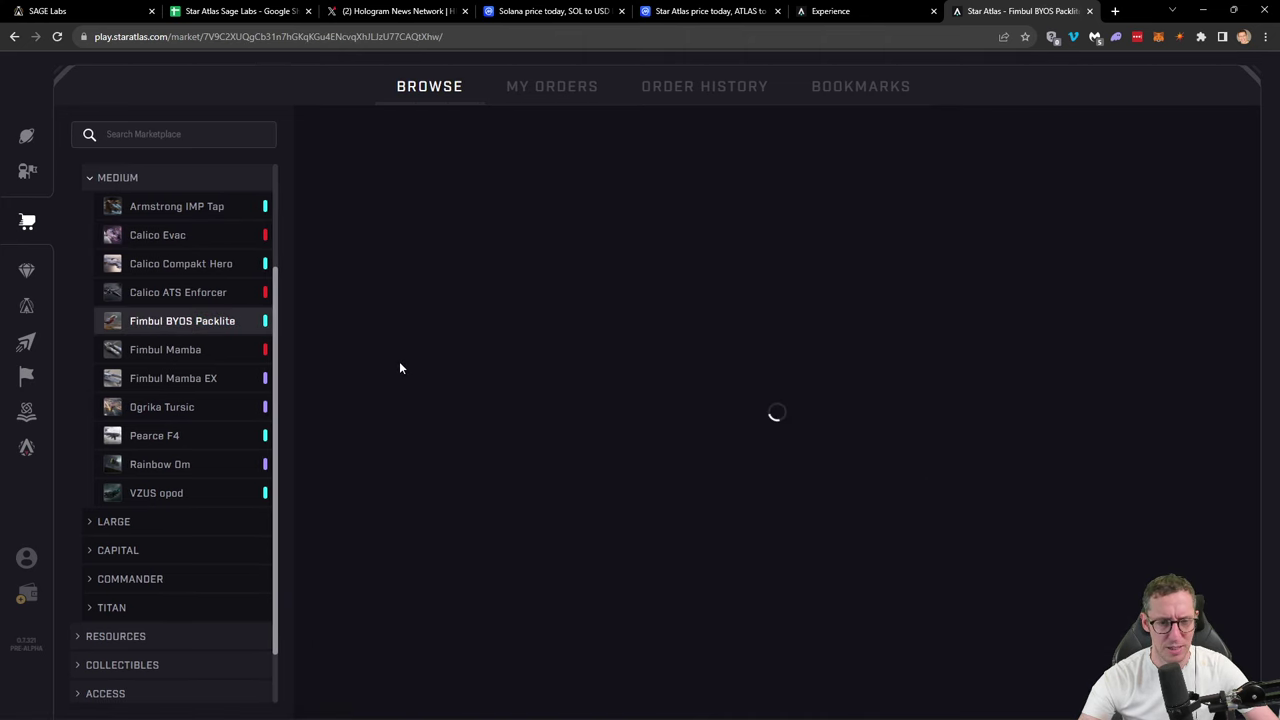
click(172, 377)
click(188, 352)
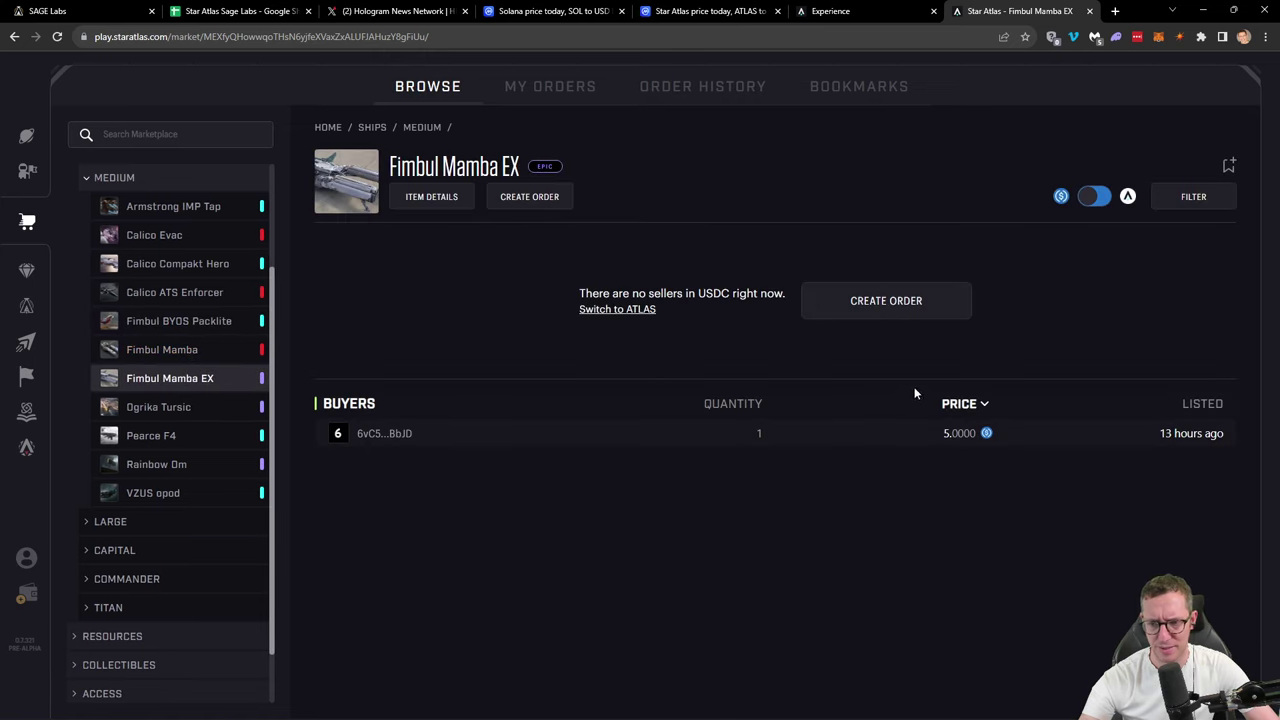
mouse_move(483, 446)
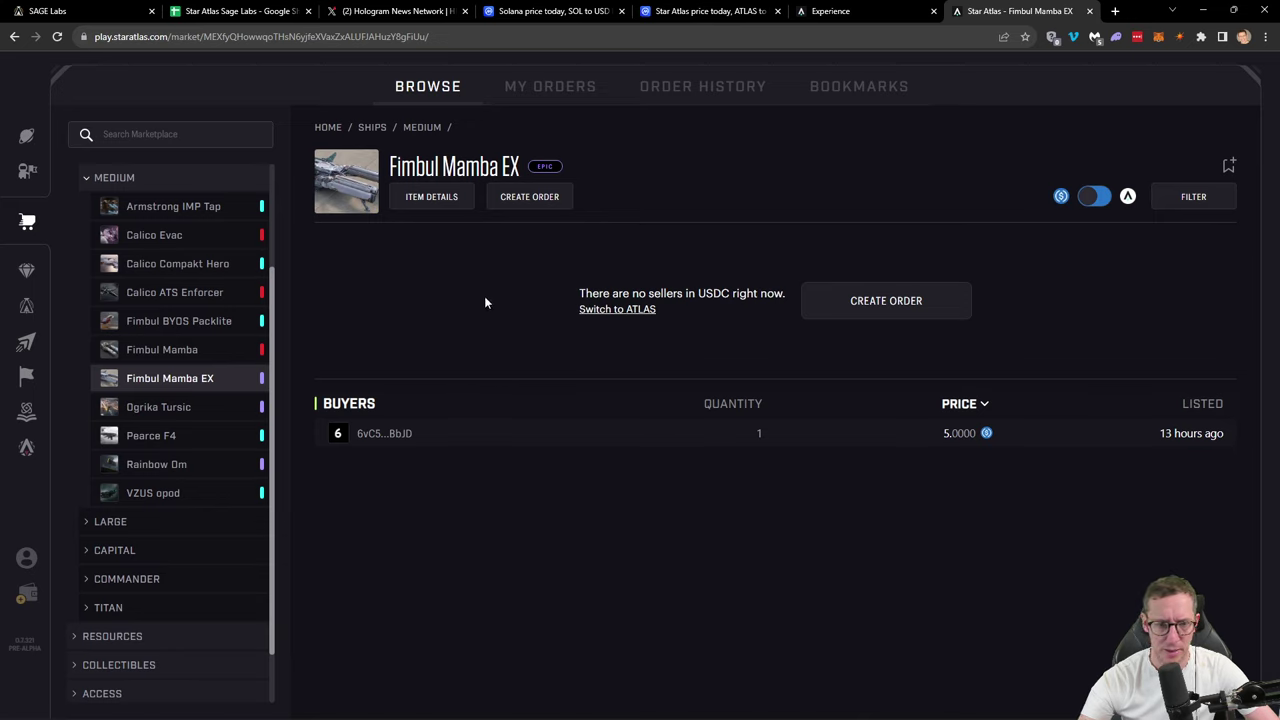
click(190, 352)
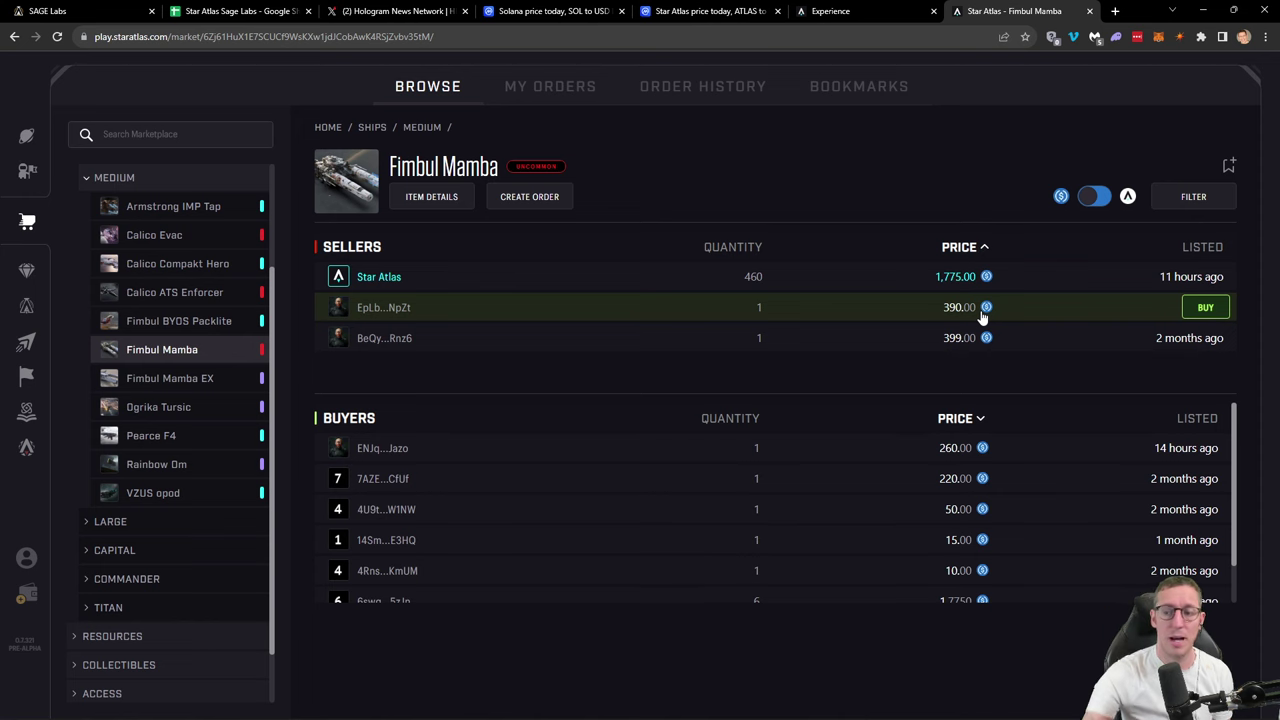
Step: Switch to the Star Atlas Sage Labs spreadsheet in Google Sheets and enter $390 in cell B1 as the Fimbul Mamba's price
click(205, 11)
click(168, 173)
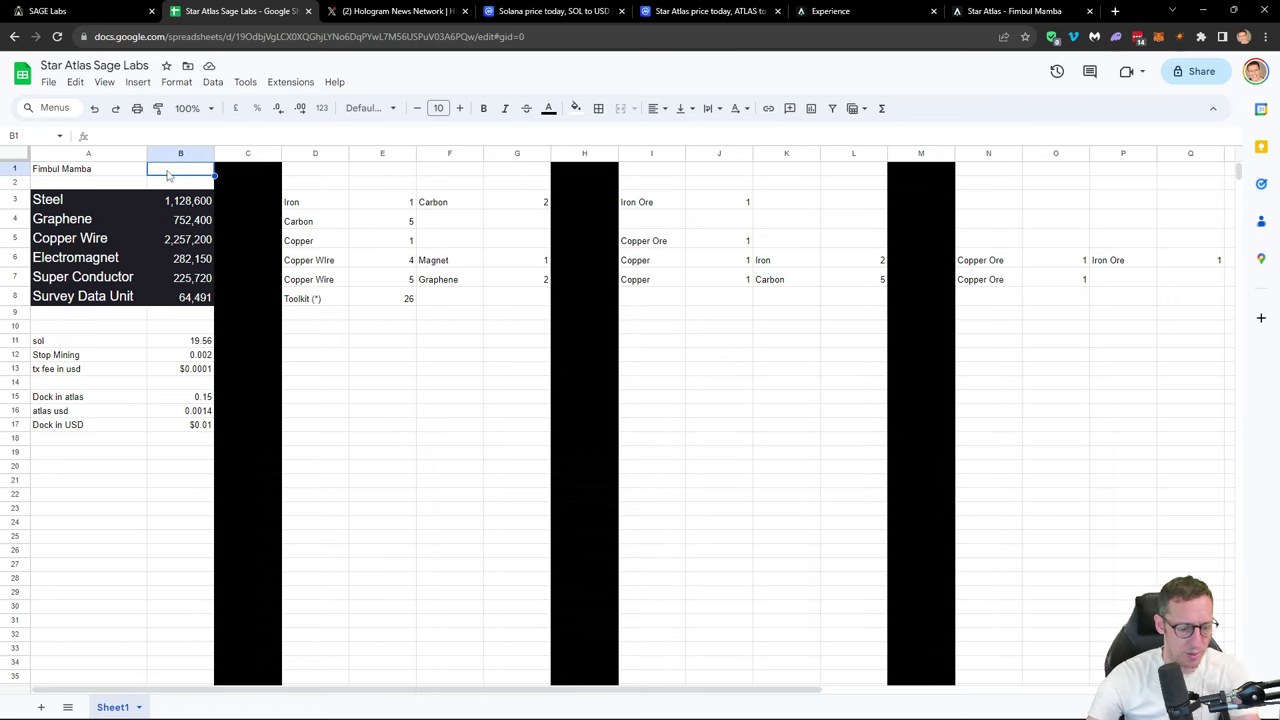
text($375)
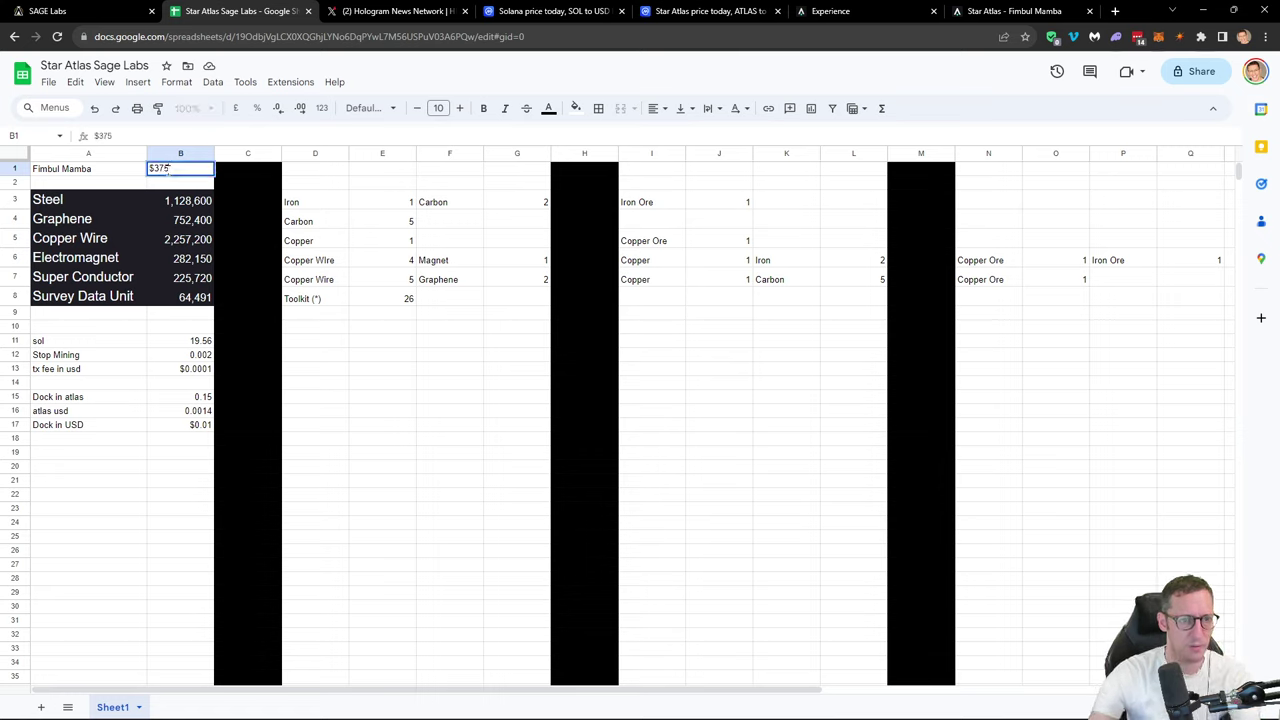
click(432, 447)
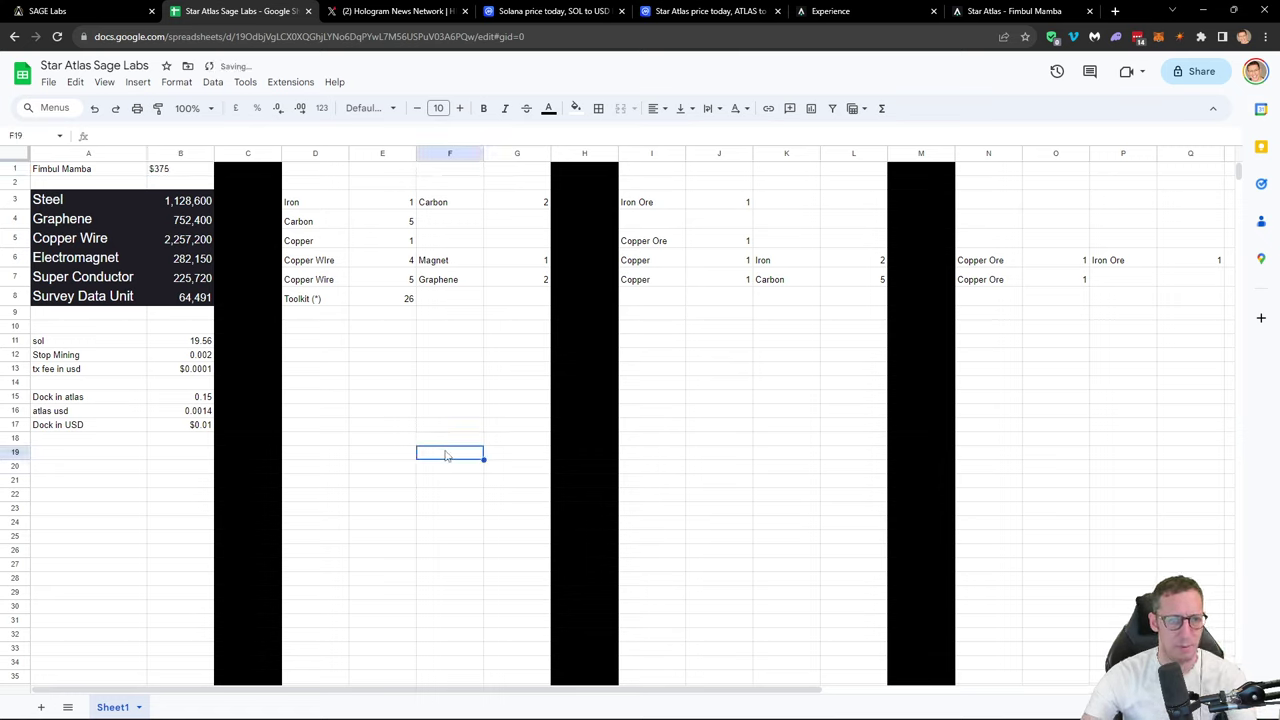
click(178, 170)
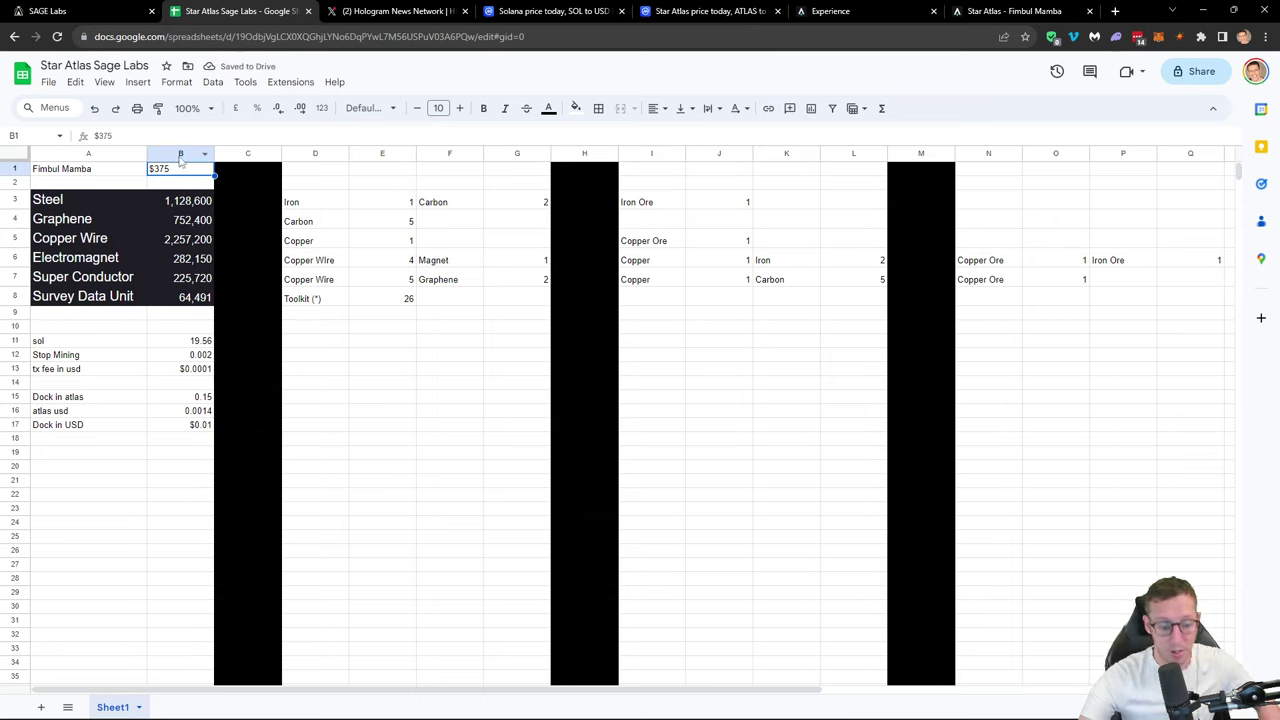
text($390)
key(Return)
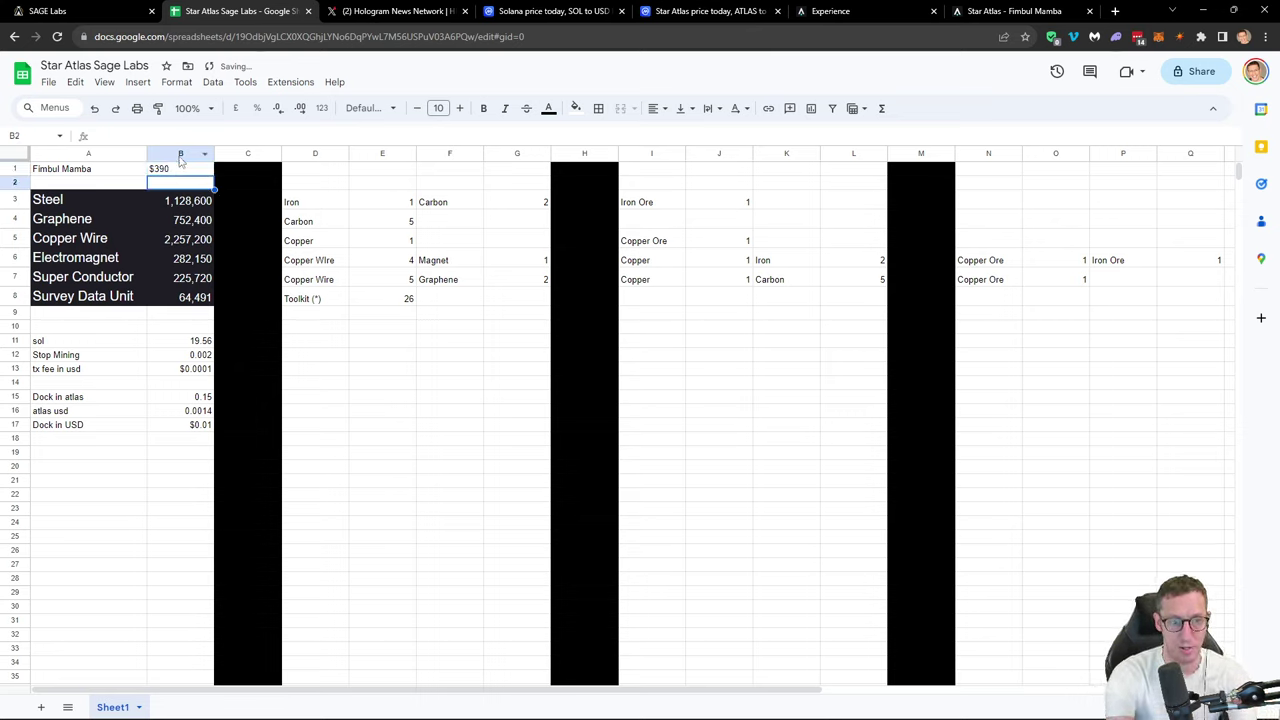
click(340, 523)
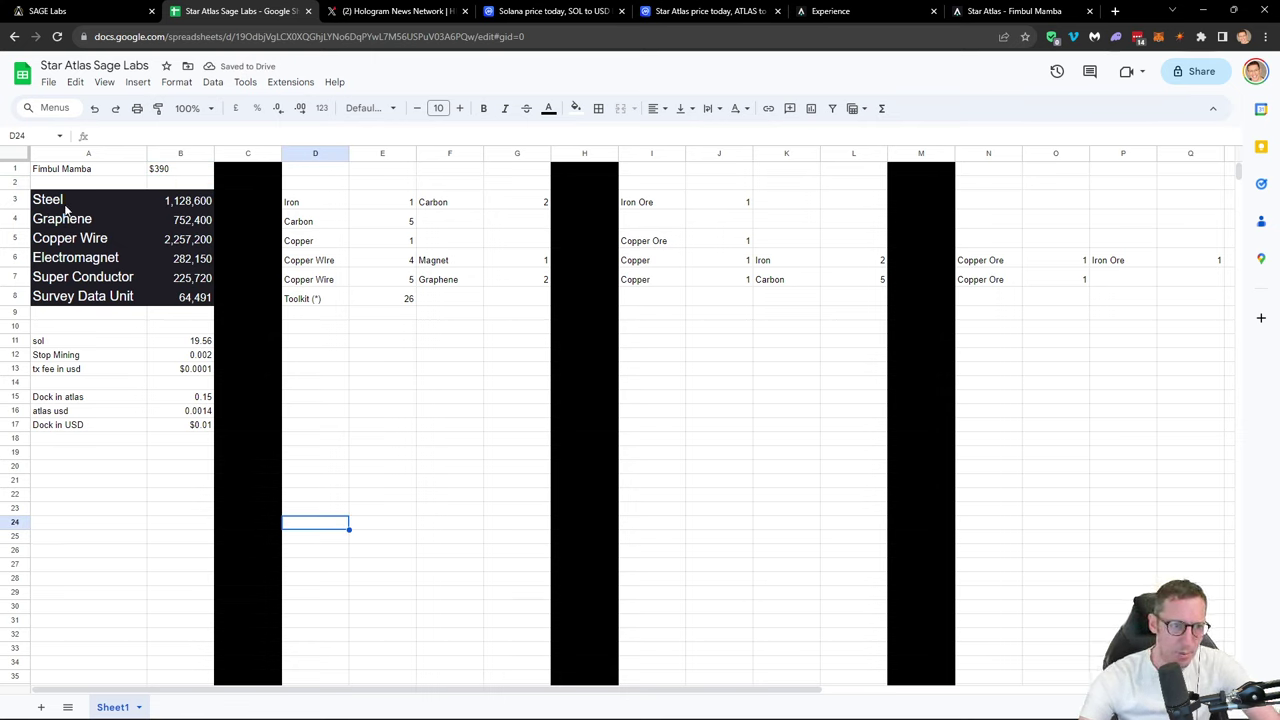
Step: Review the Fimbul Mamba's crafting materials, the Survey Data Unit's toolkit amount and the ship price, glancing at the fleet's mining progress in SAGE Labs
click(140, 201)
drag(140, 201, 1215, 283)
click(82, 302)
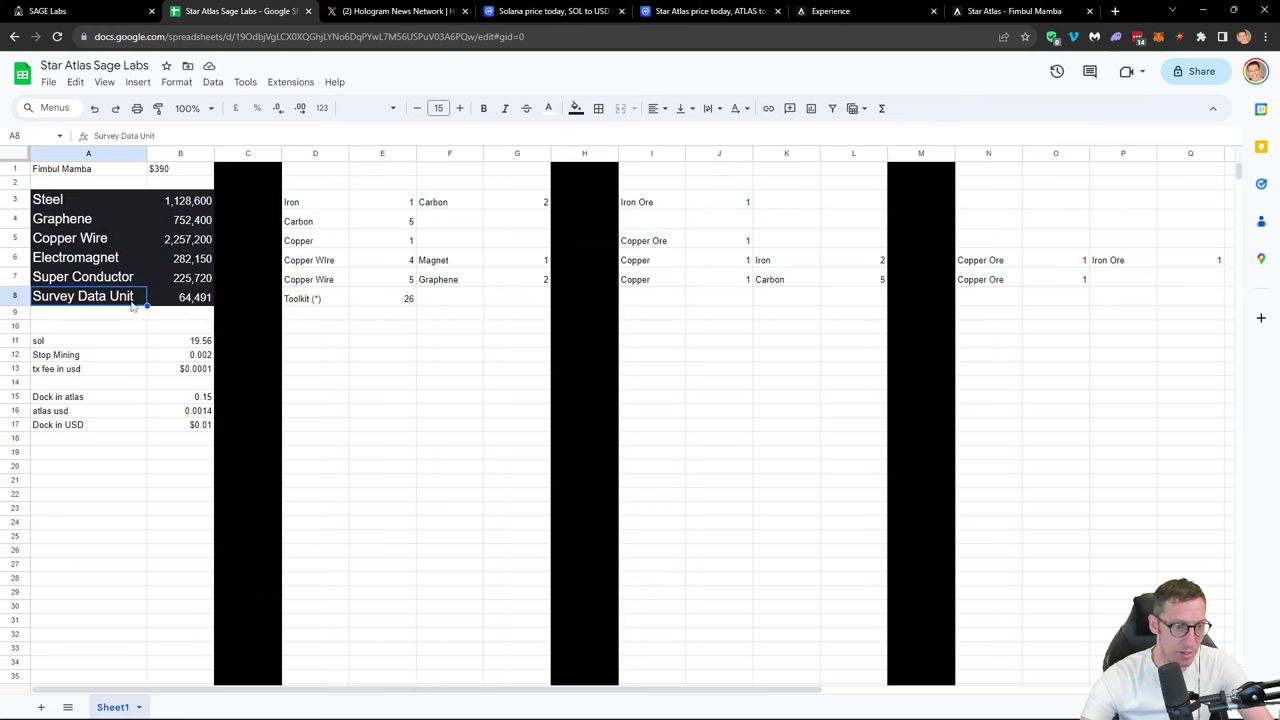
click(410, 305)
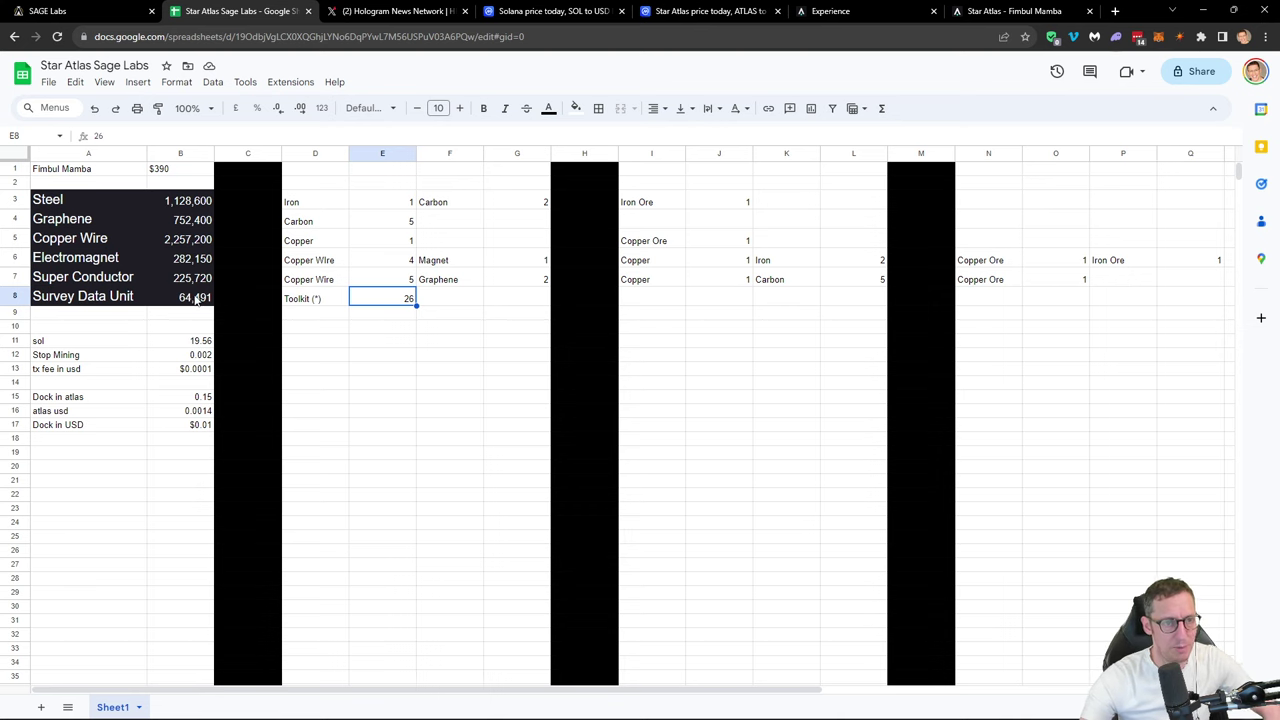
click(80, 12)
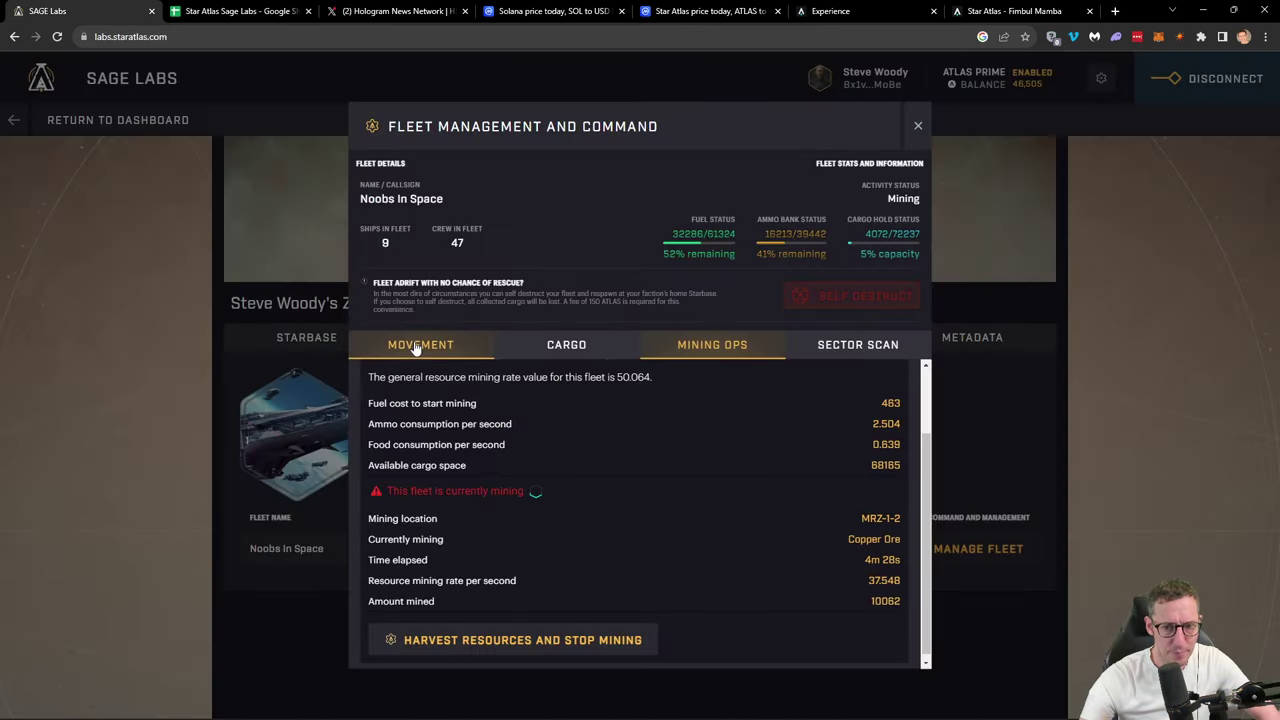
click(235, 11)
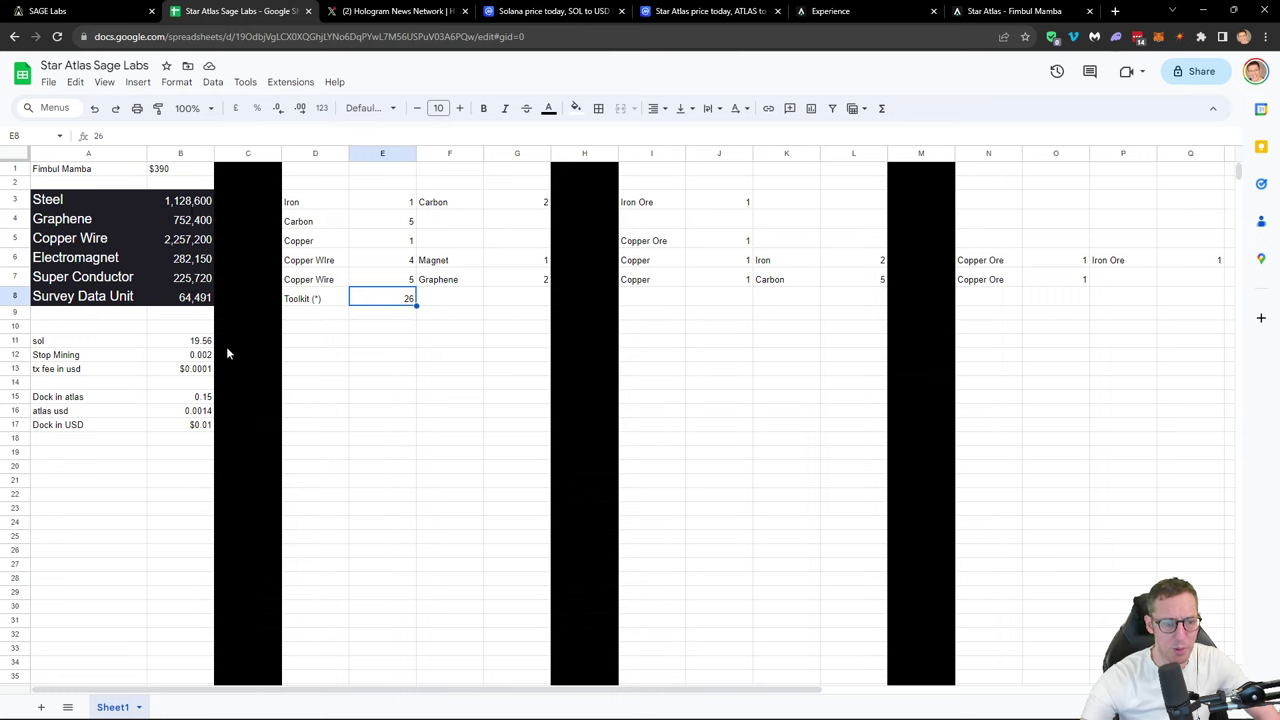
click(182, 172)
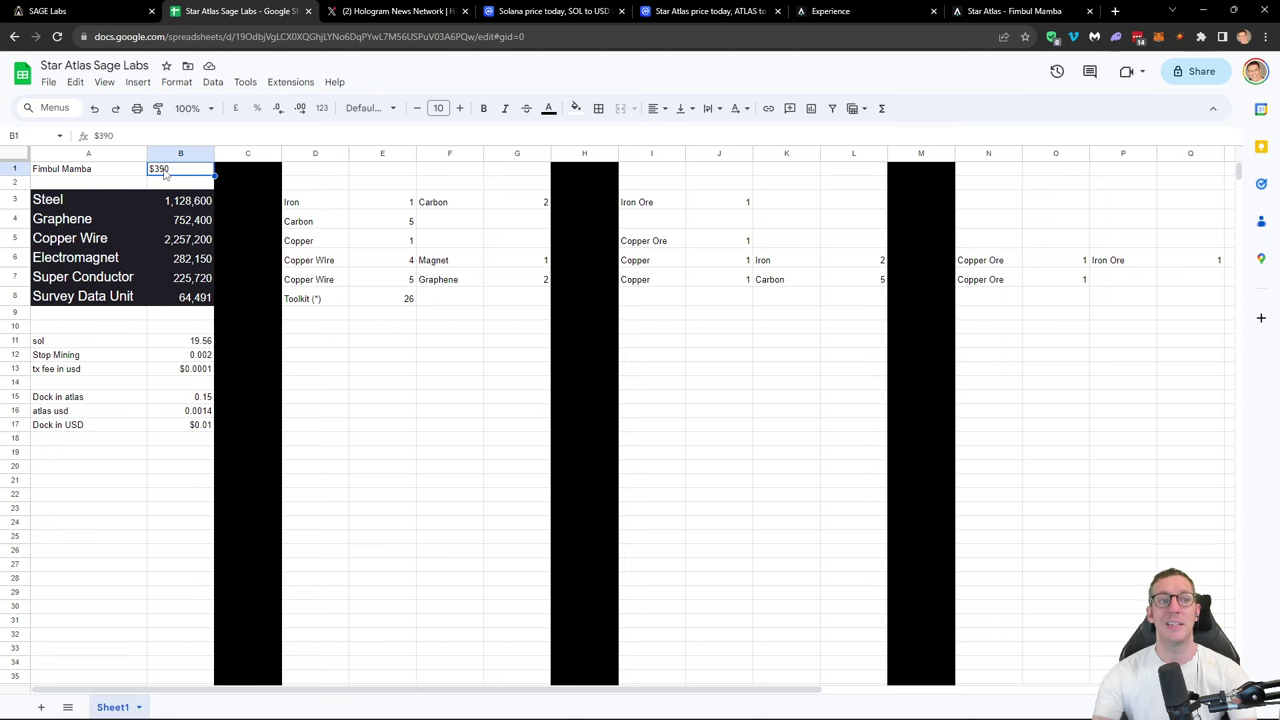
Step: Switch to SAGE Labs, close the fleet management window, return to the dashboard and navigate to the MUD-5 sector's starbase
click(80, 11)
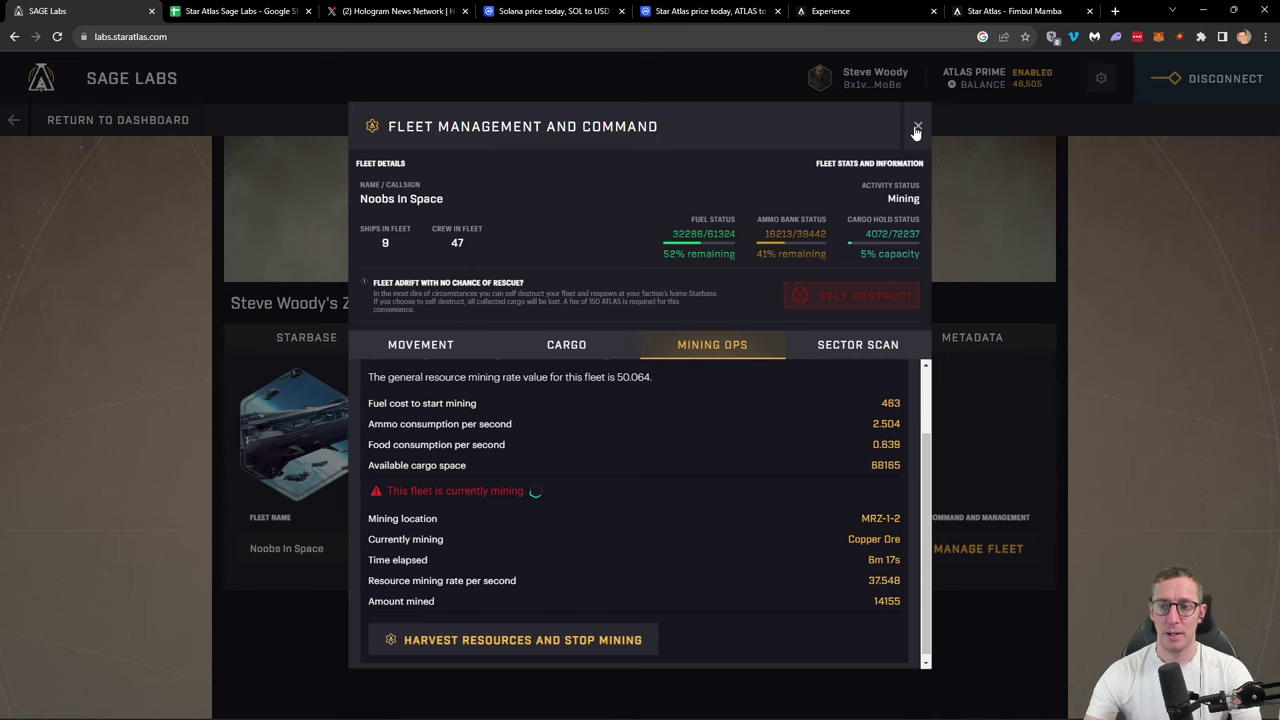
click(918, 127)
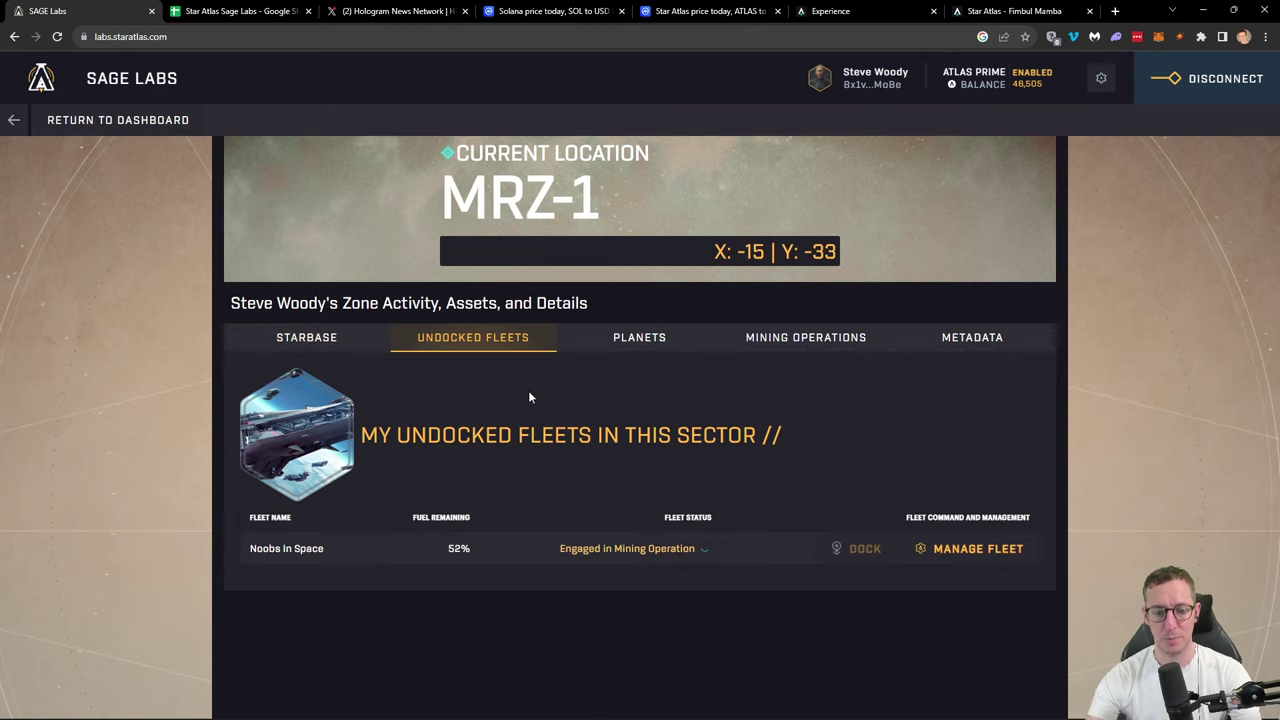
click(28, 119)
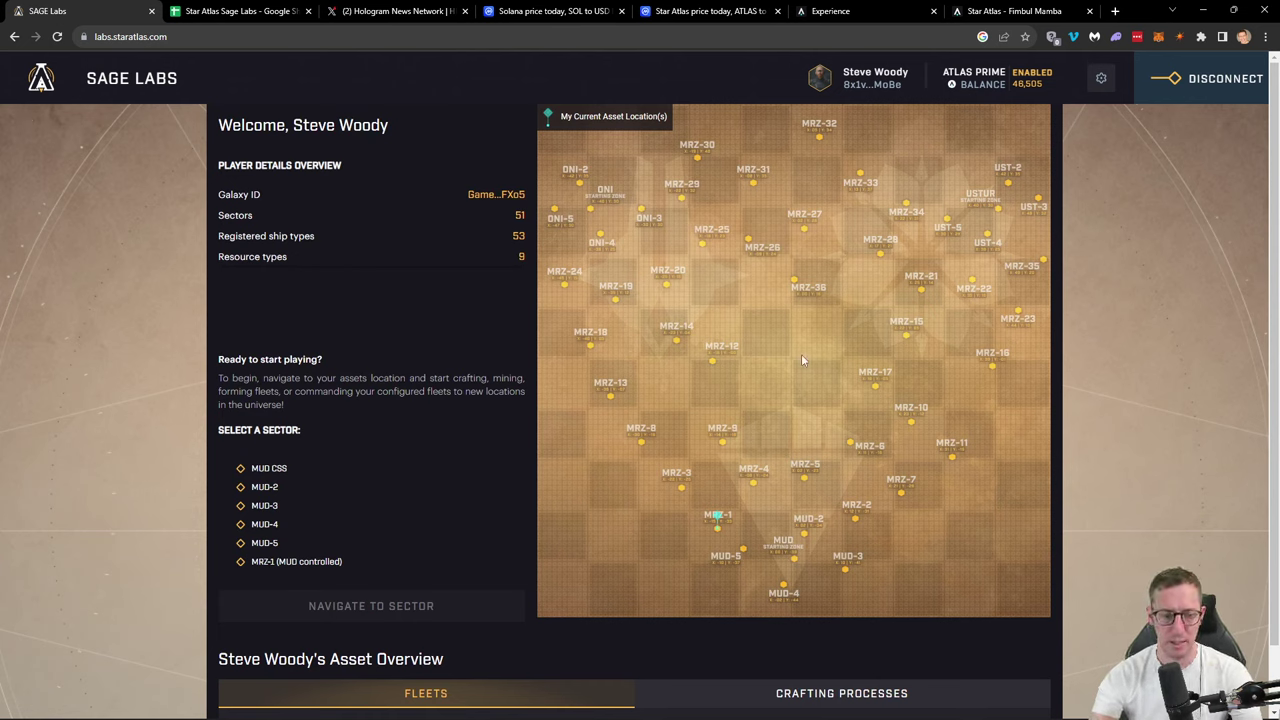
click(265, 542)
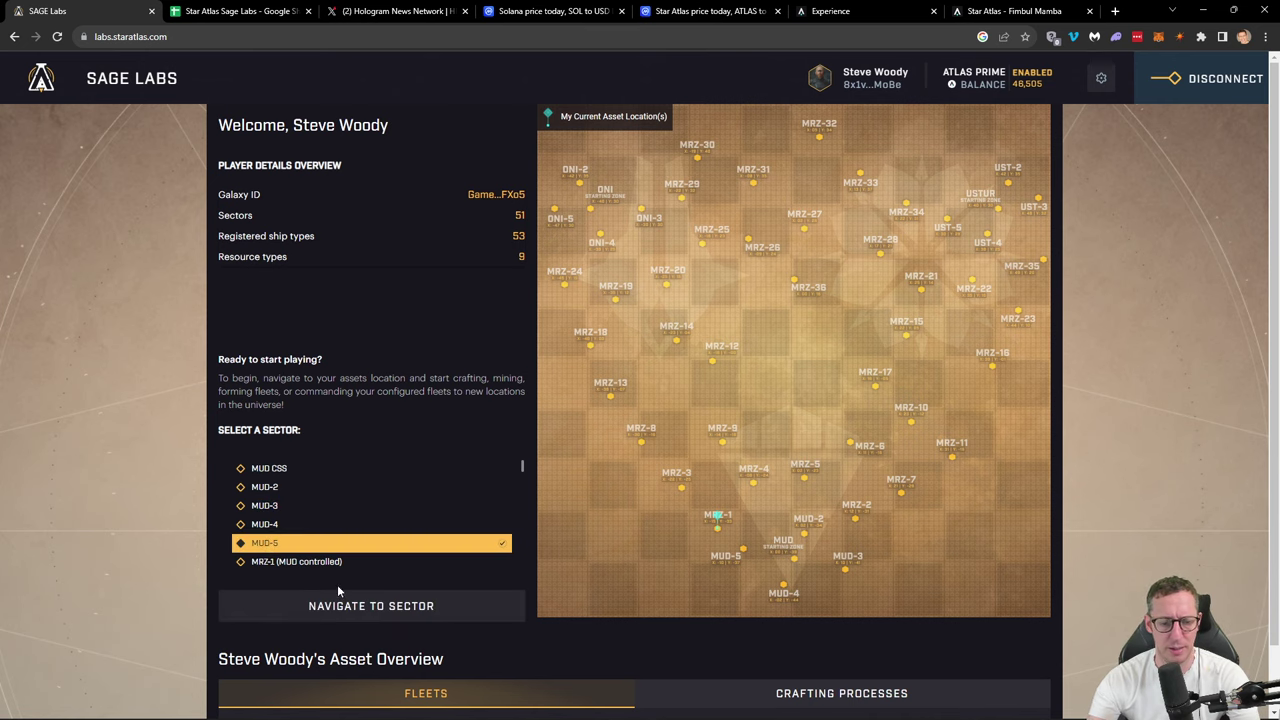
click(354, 606)
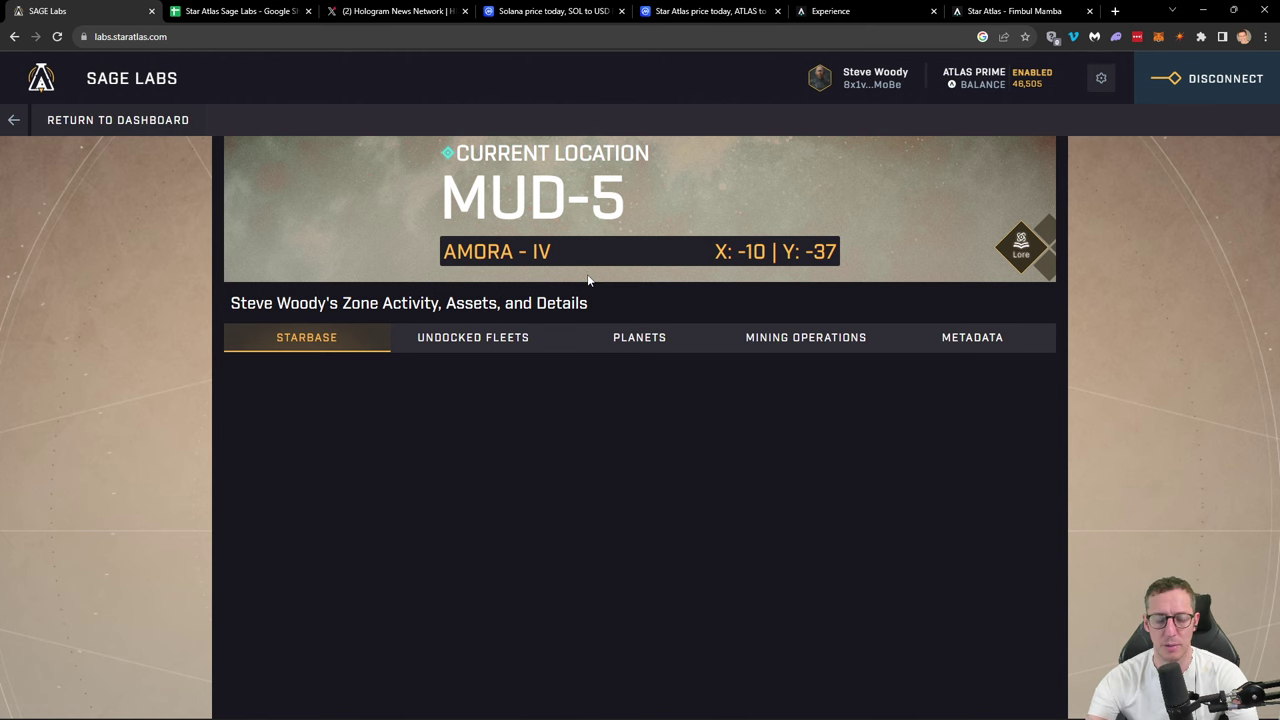
scroll(490, 572, down, 2)
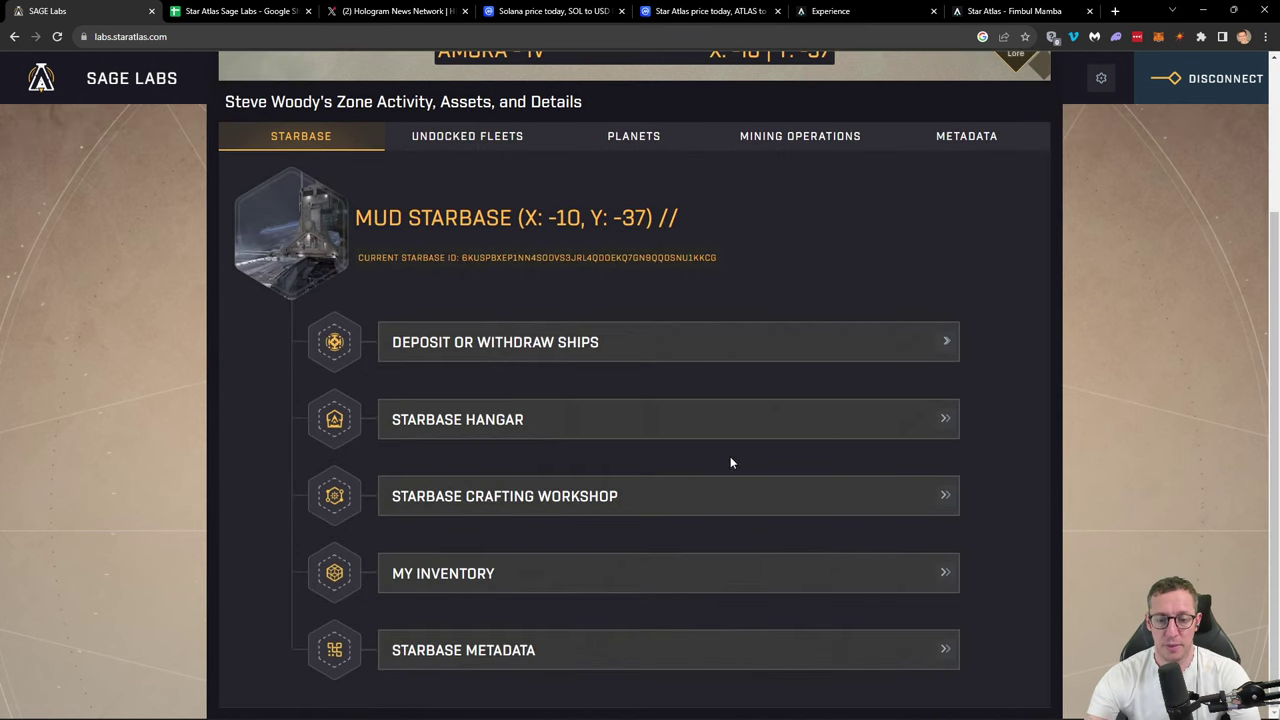
Step: Check the copper crafting job's remaining time and quantity in the MUD-5 starbase's crafting workshop, look at the recipes and close the workshop
click(467, 500)
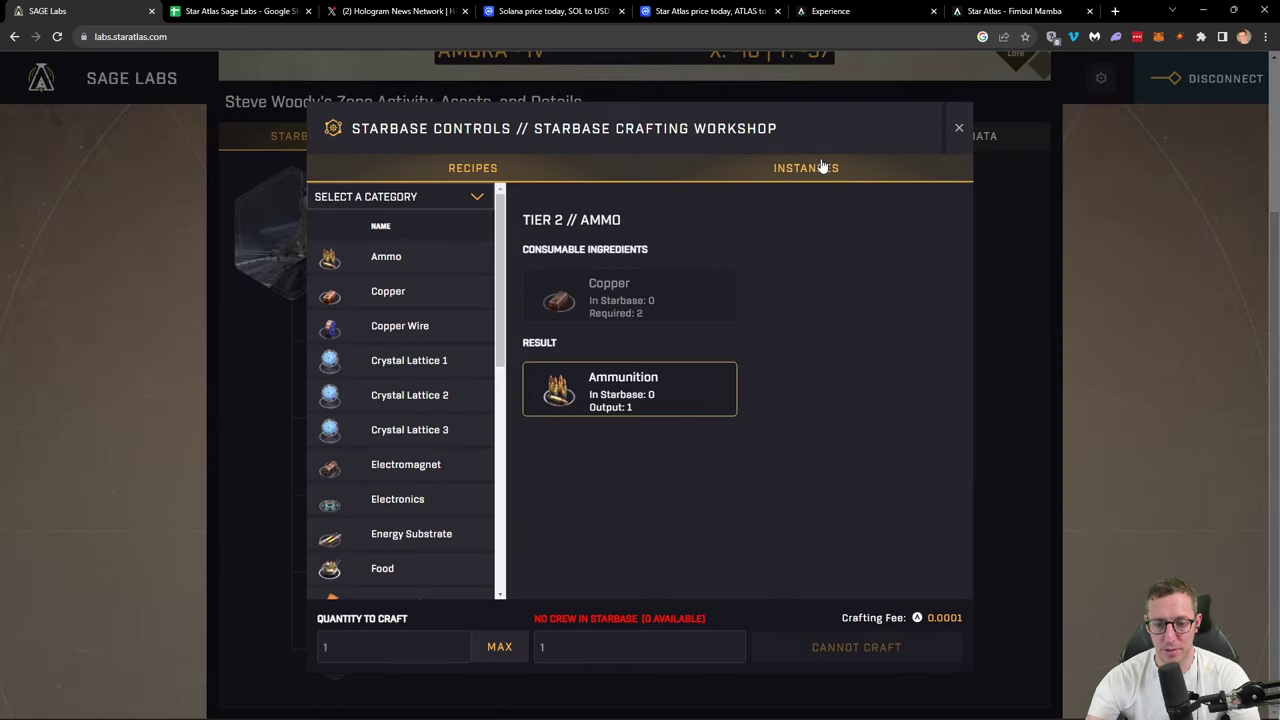
click(708, 176)
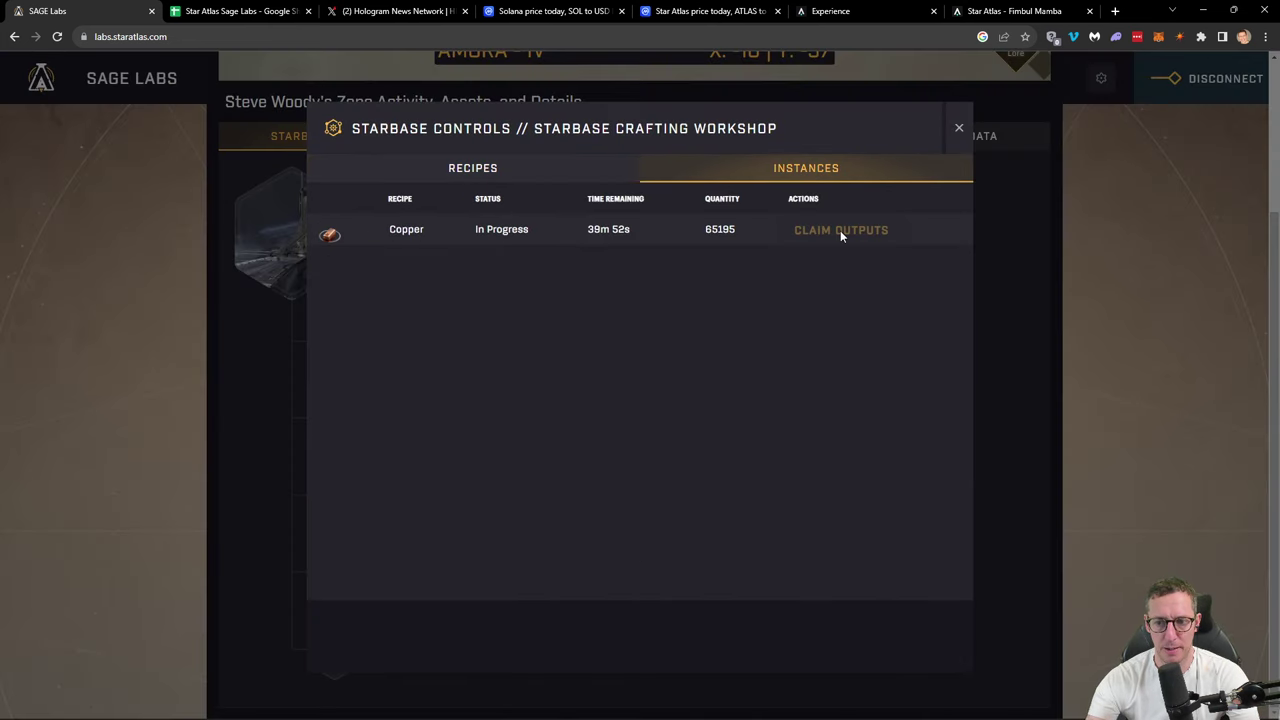
drag(586, 229, 645, 234)
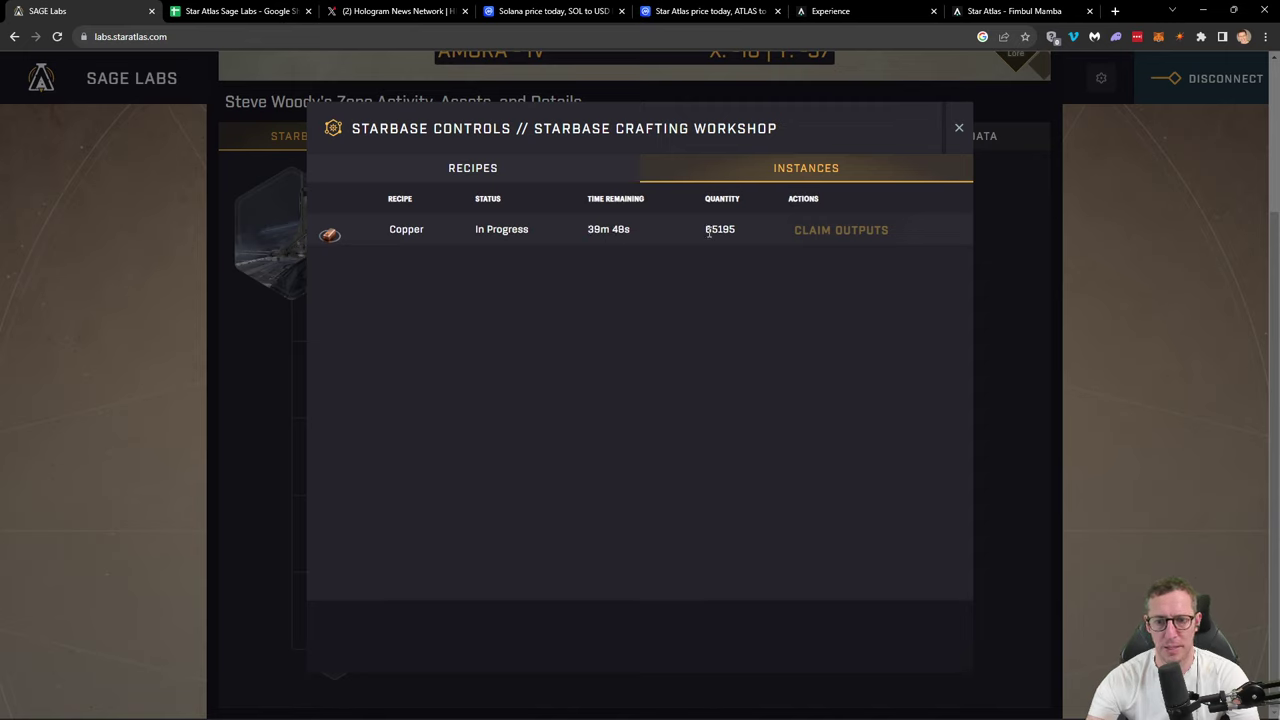
drag(708, 232, 740, 232)
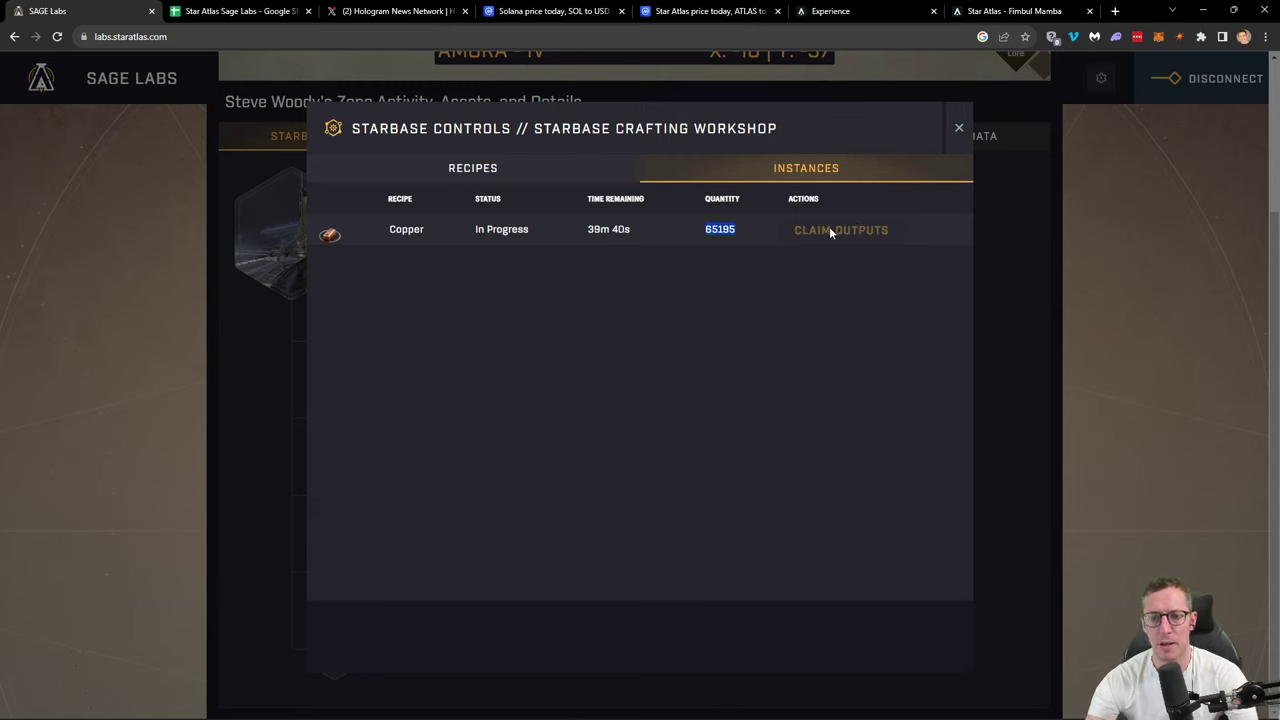
click(500, 166)
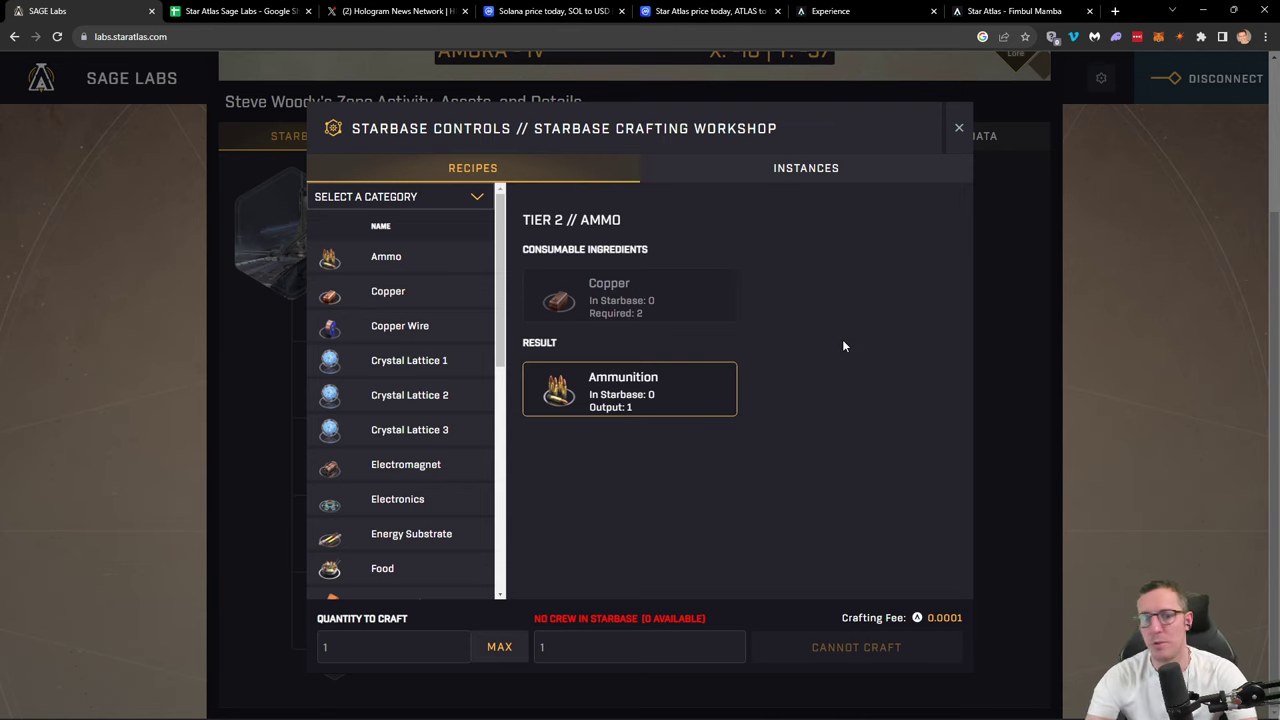
click(959, 127)
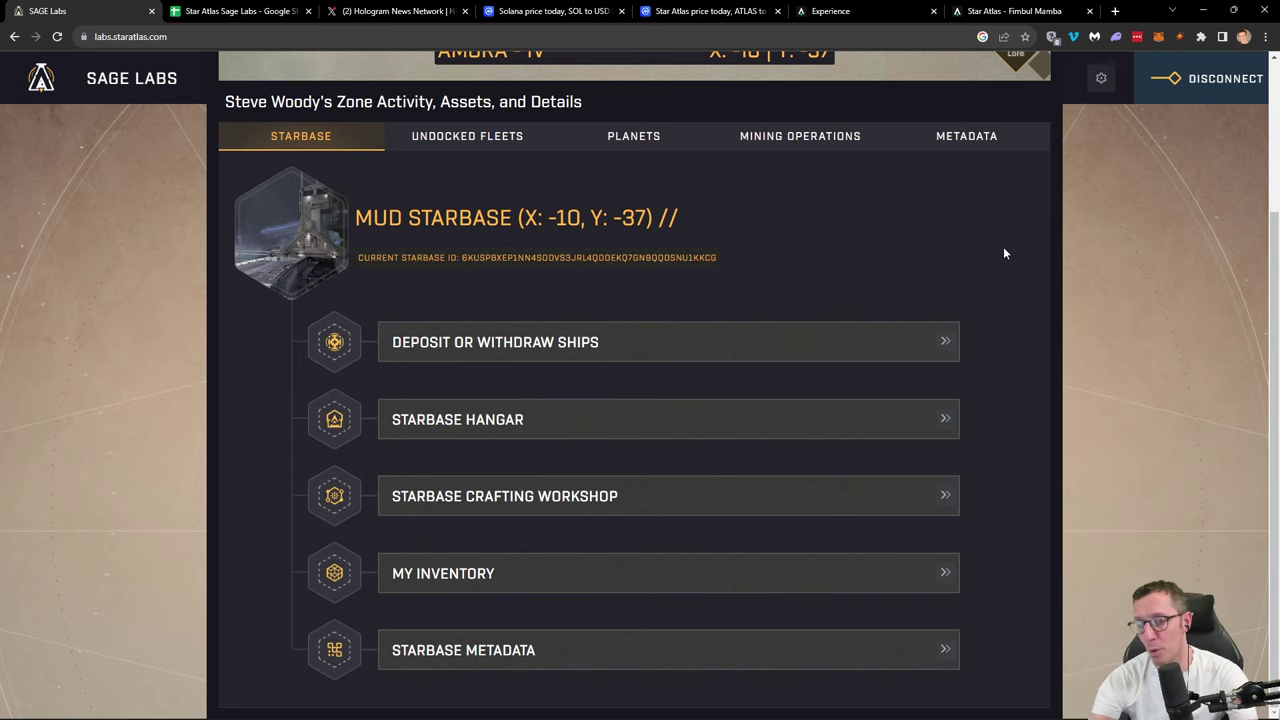
Step: Return to the SAGE Labs dashboard and look over the sectors and asset overview, glancing at the Star Atlas Sage Labs spreadsheet in Google Sheets
scroll(968, 276, up, 1)
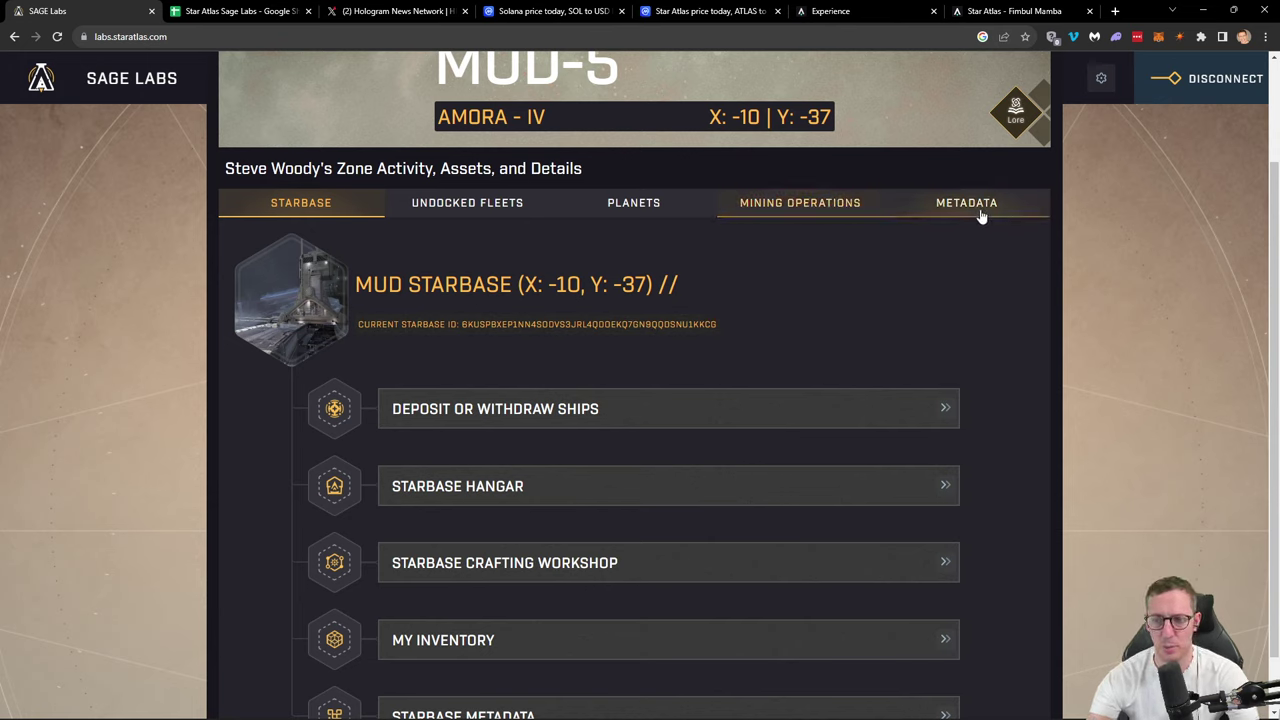
scroll(763, 357, down, 1)
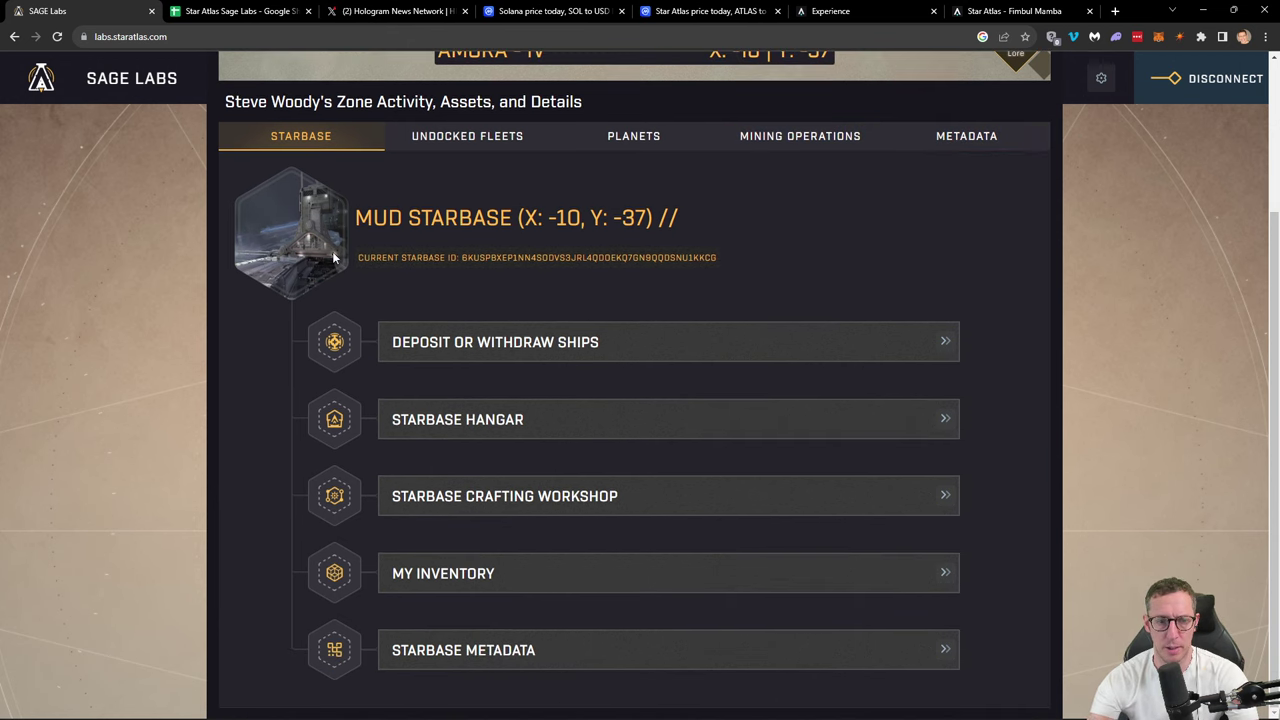
scroll(340, 255, up, 3)
click(12, 122)
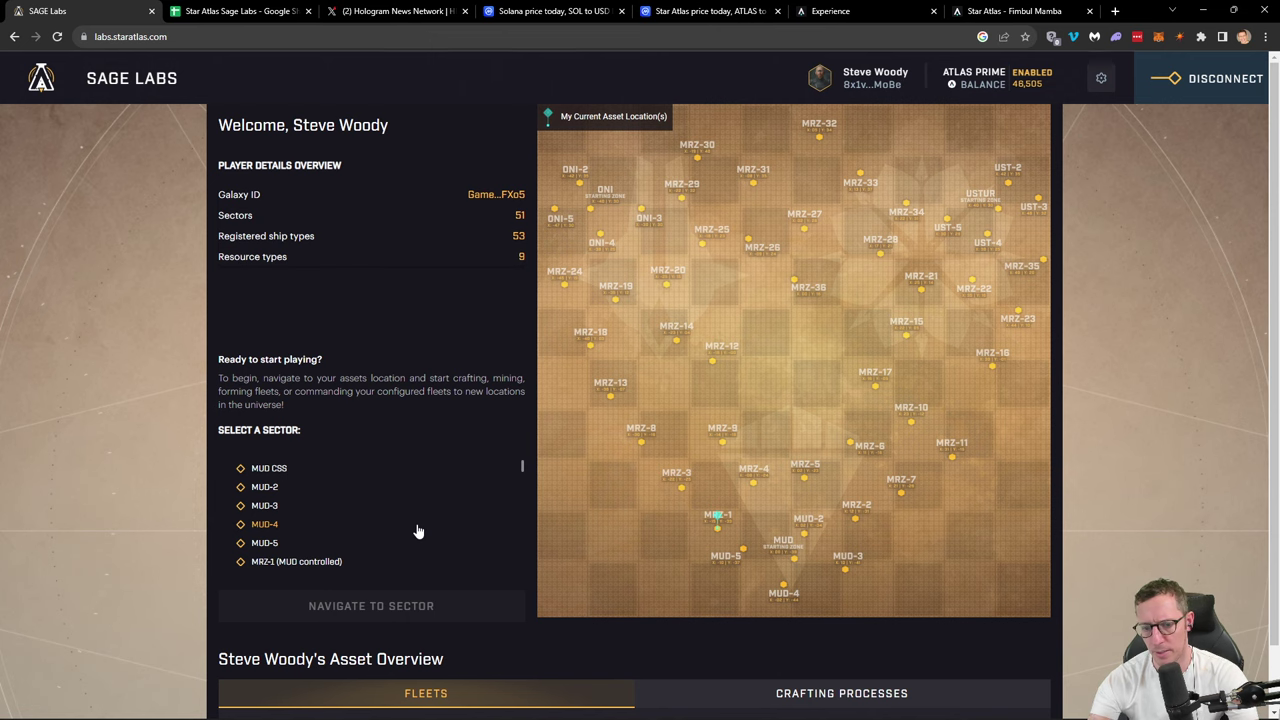
scroll(698, 524, down, 1)
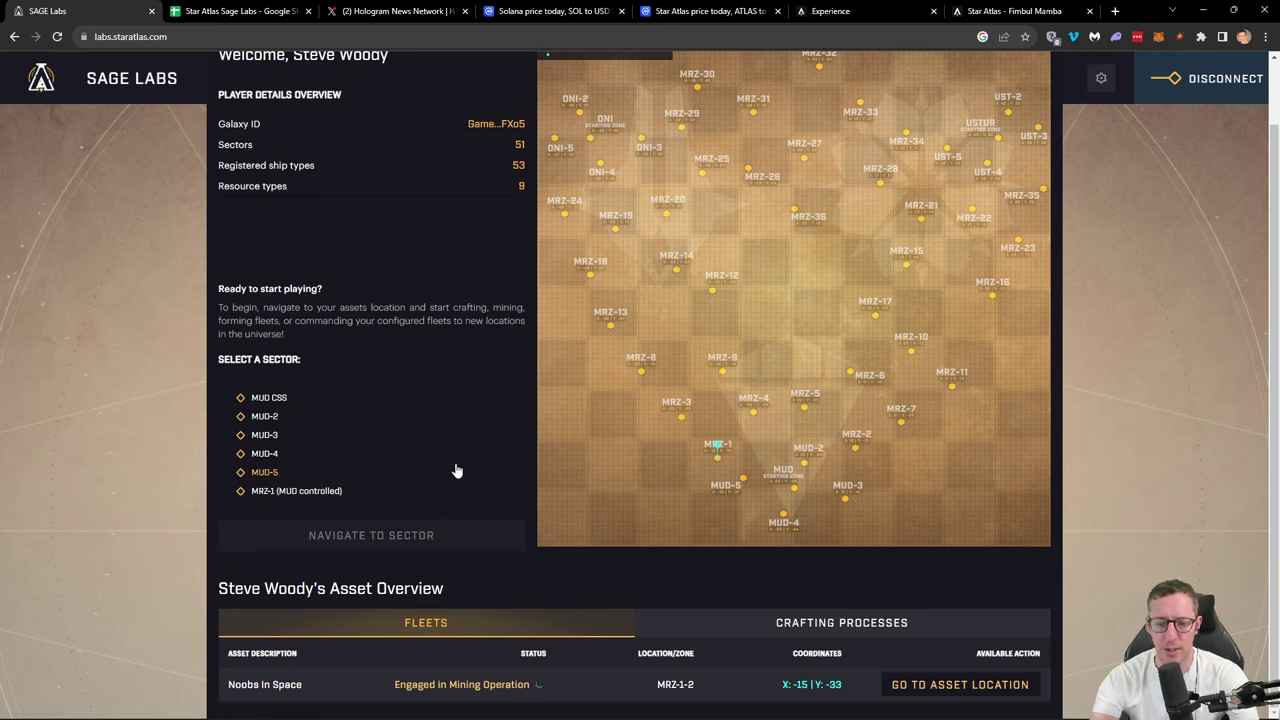
scroll(456, 470, down, 3)
scroll(455, 470, up, 3)
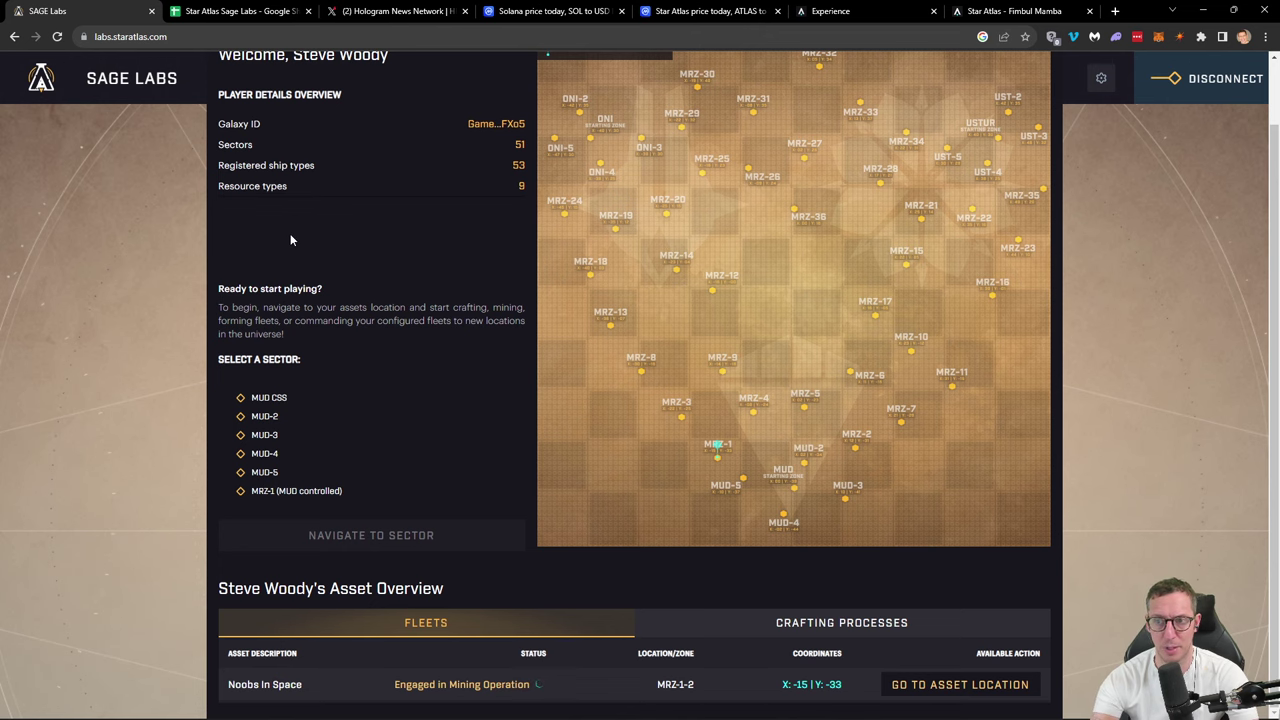
click(205, 11)
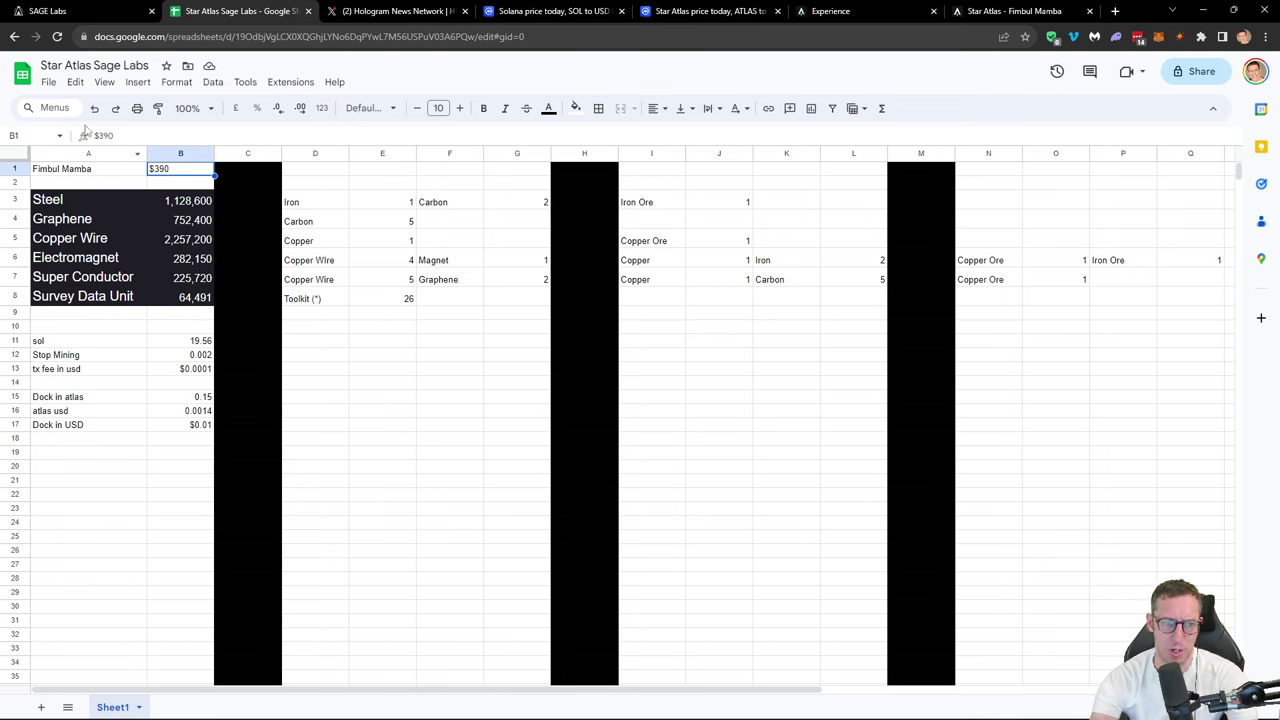
click(80, 13)
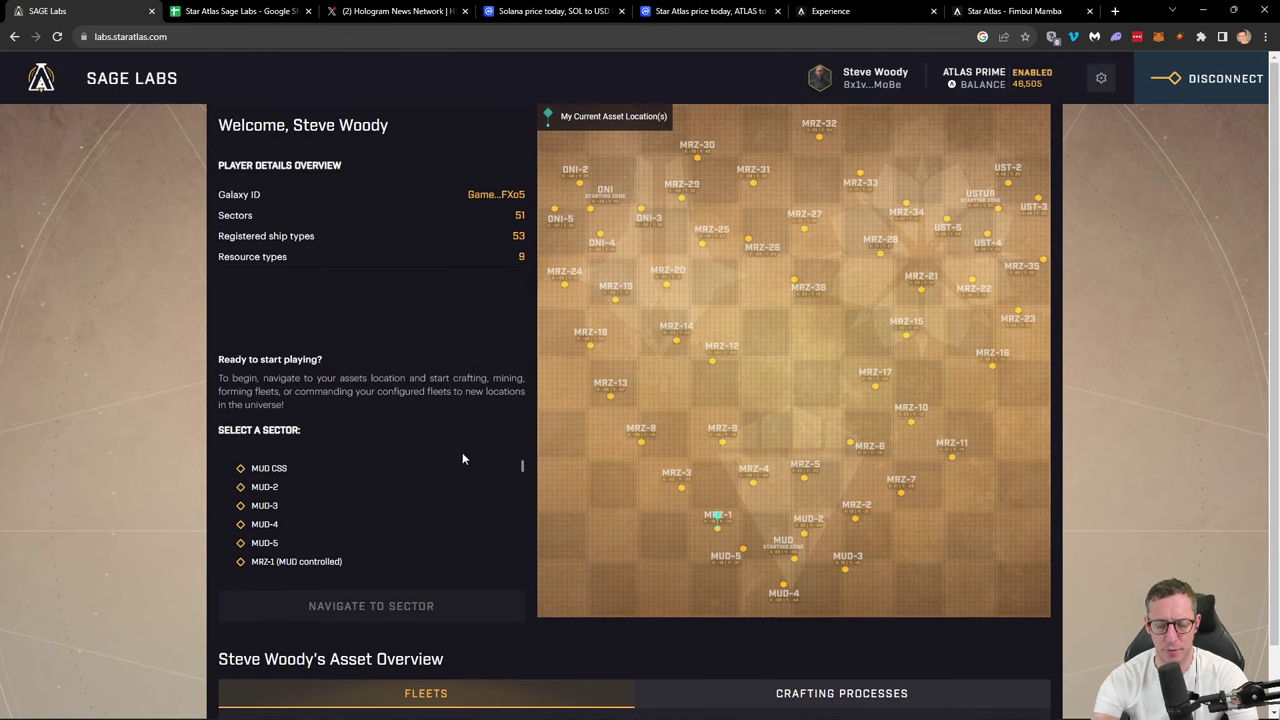
Step: Go to the Noobs In Space fleet's location and check the total mined for asteroid belt MRZ-1-2 among the sector's planets
scroll(462, 452, down, 1)
click(958, 686)
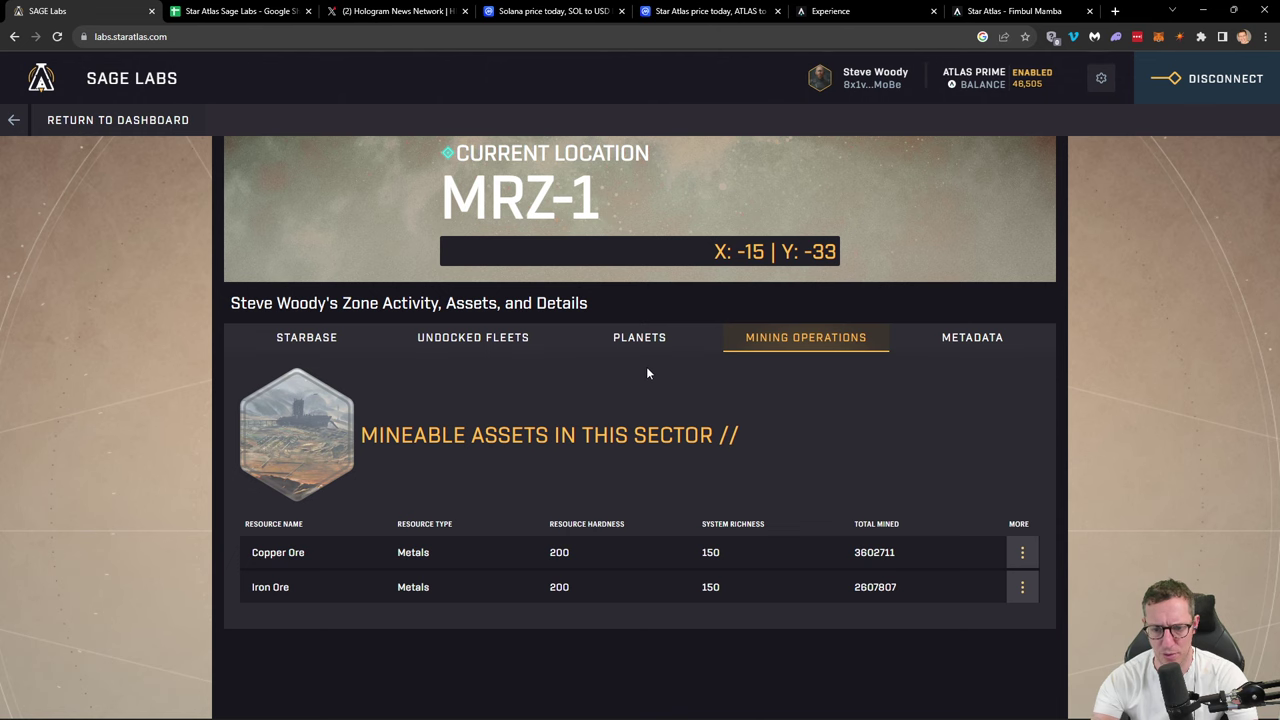
click(664, 340)
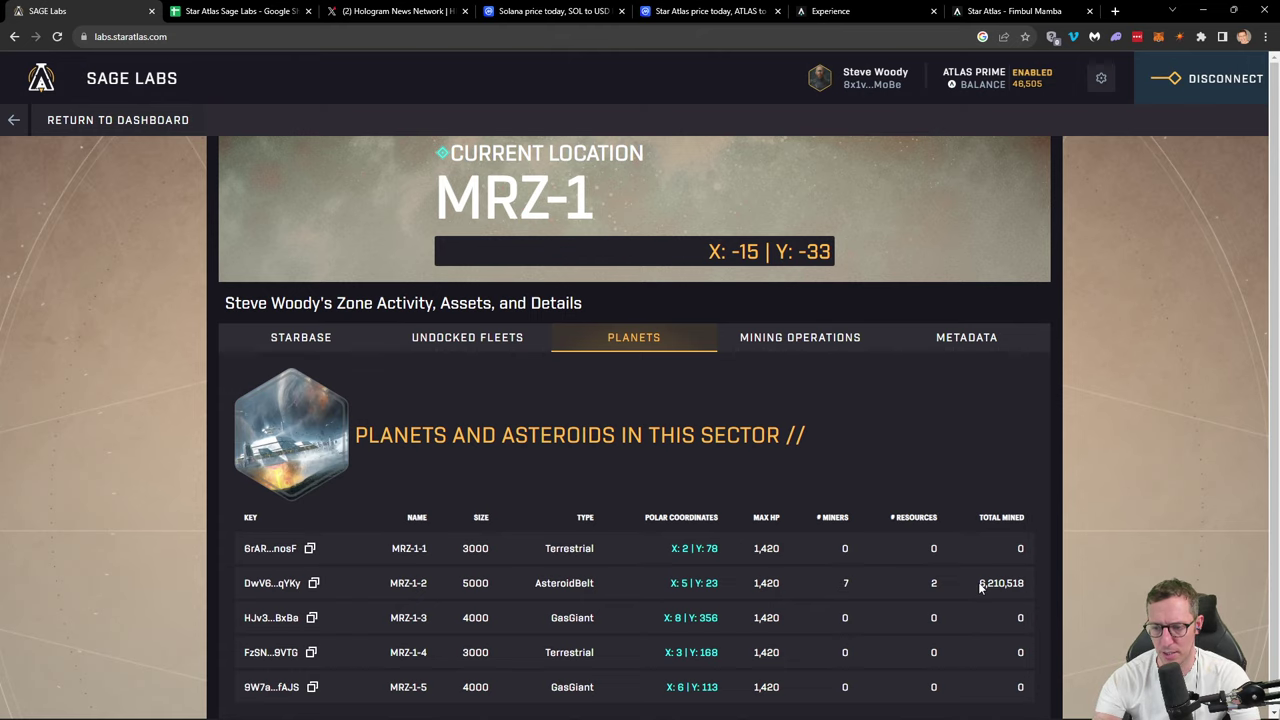
drag(980, 587, 1030, 585)
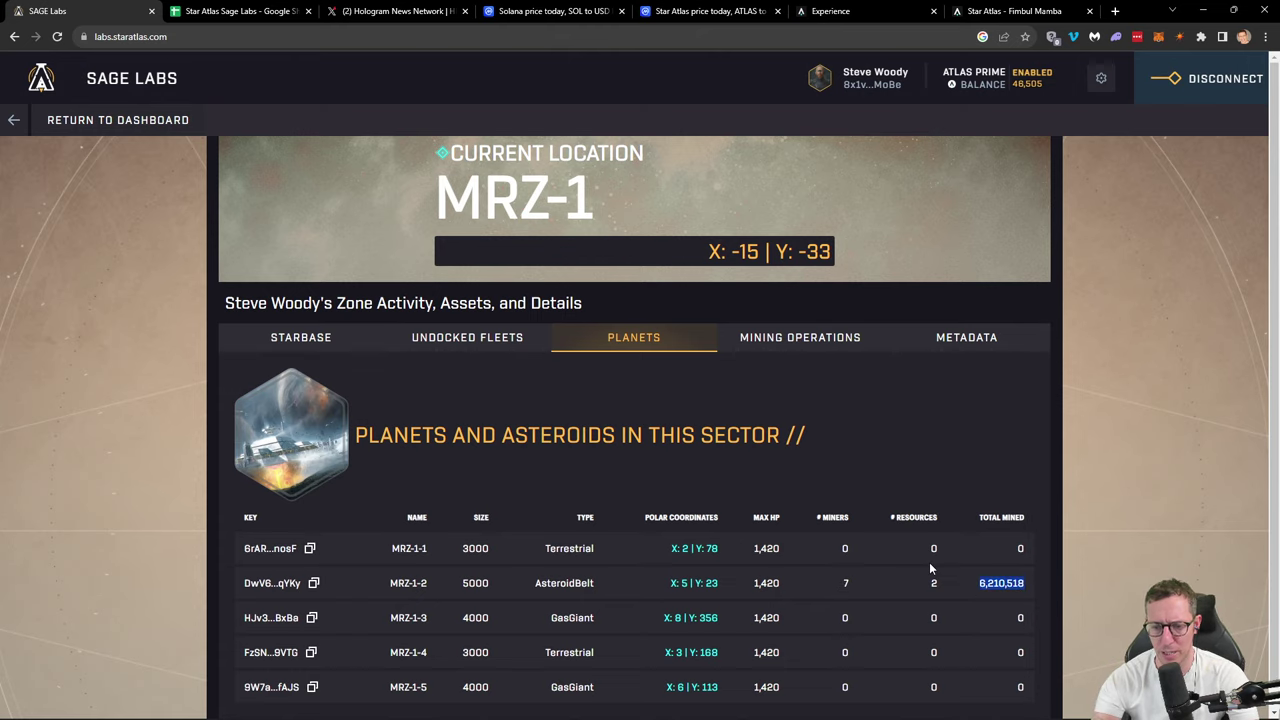
scroll(930, 568, down, 1)
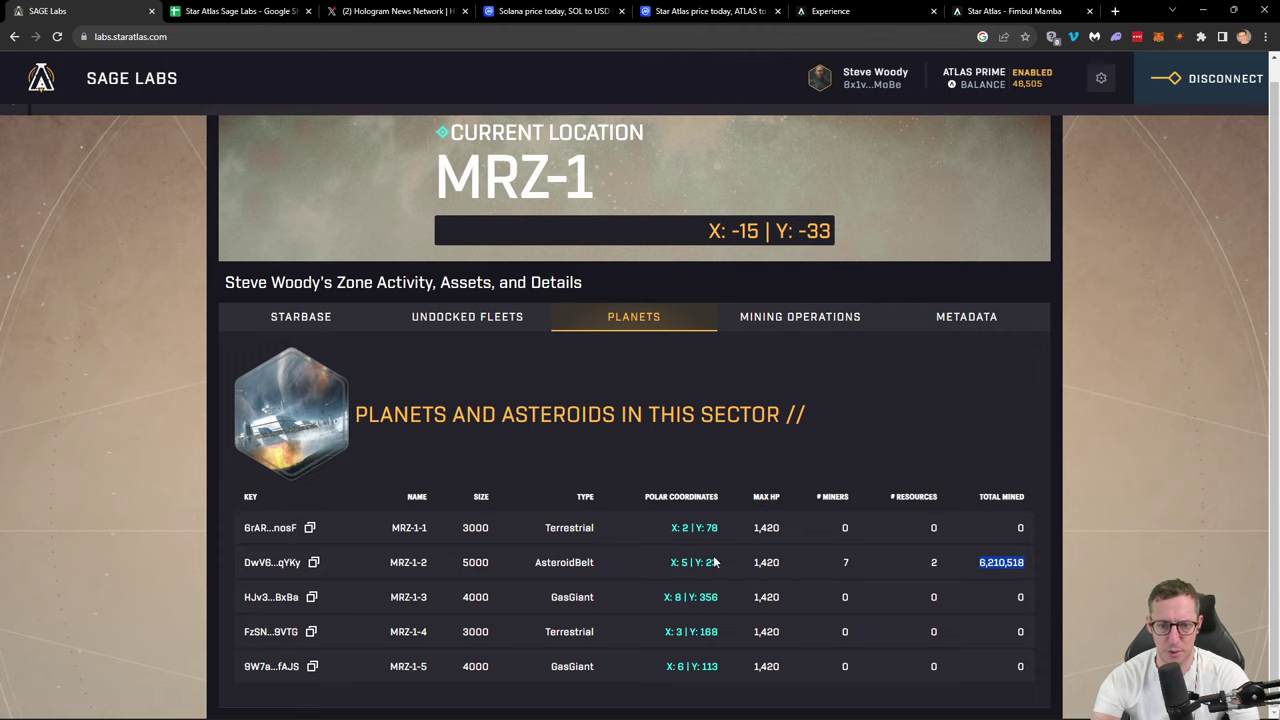
Step: Open the management of the undocked Noobs In Space fleet and review its sector scan requirements, amount mined and available cargo space
click(445, 320)
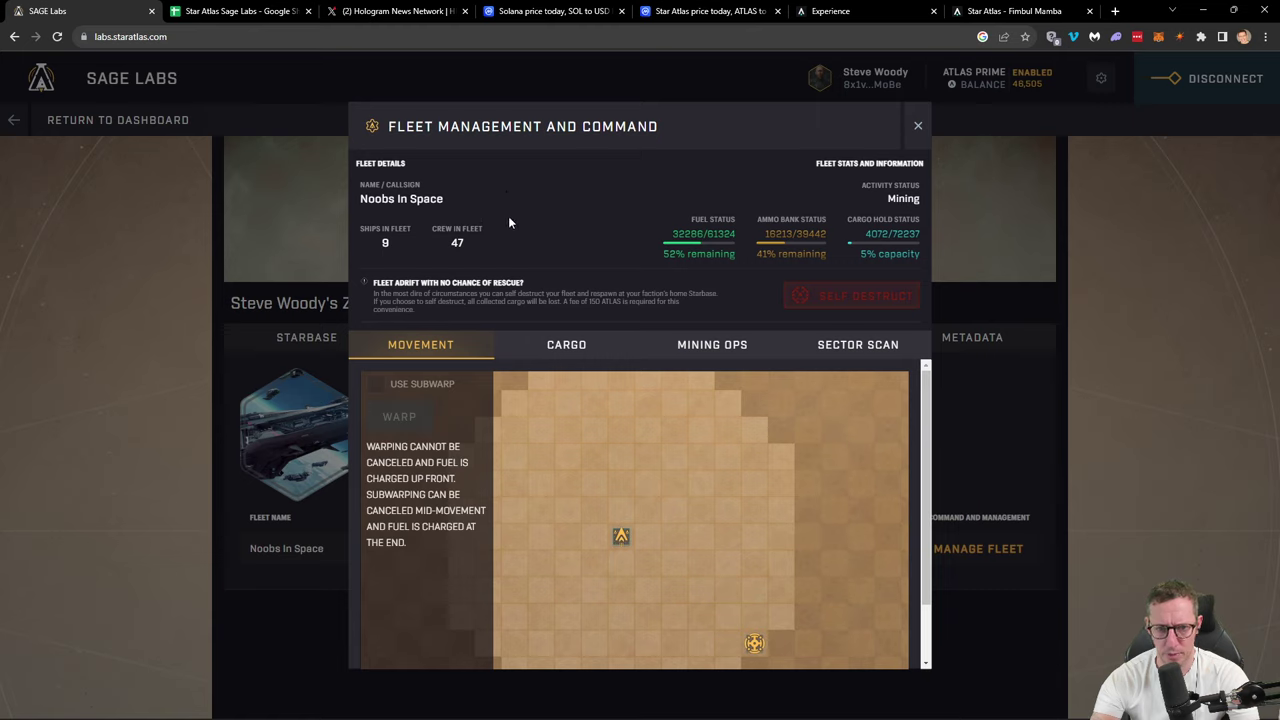
scroll(410, 498, down, 1)
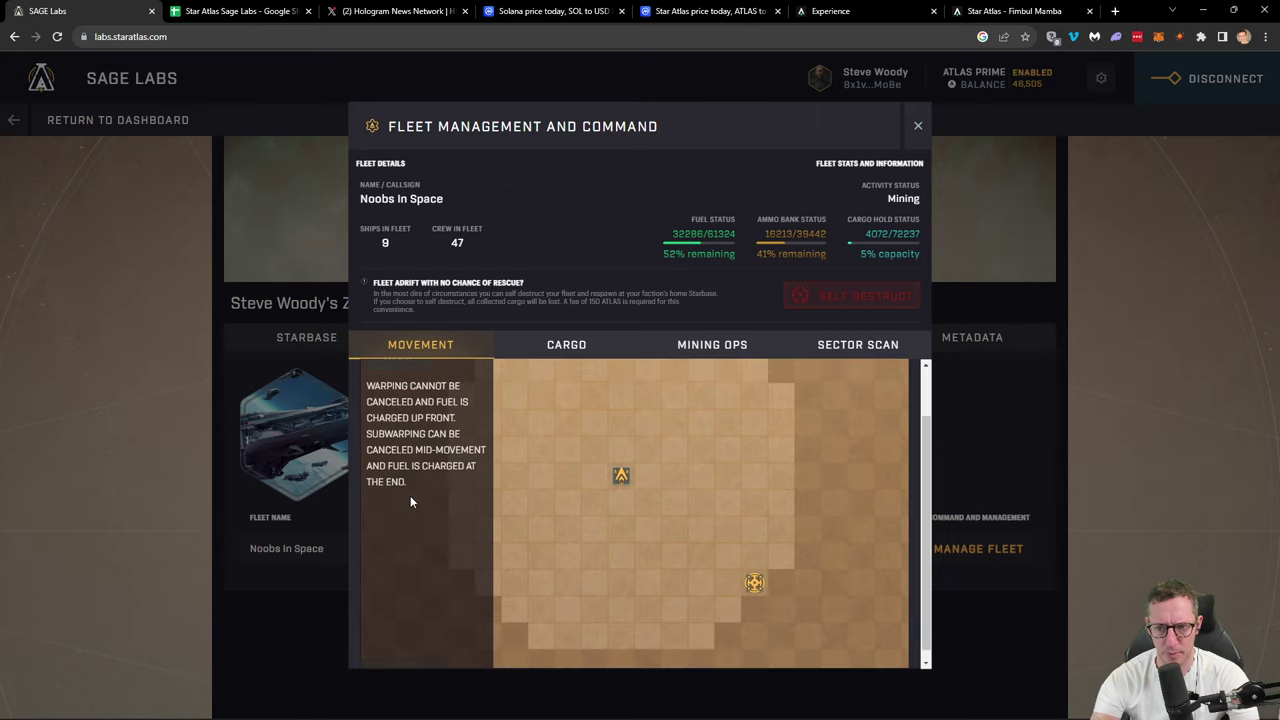
scroll(410, 500, up, 1)
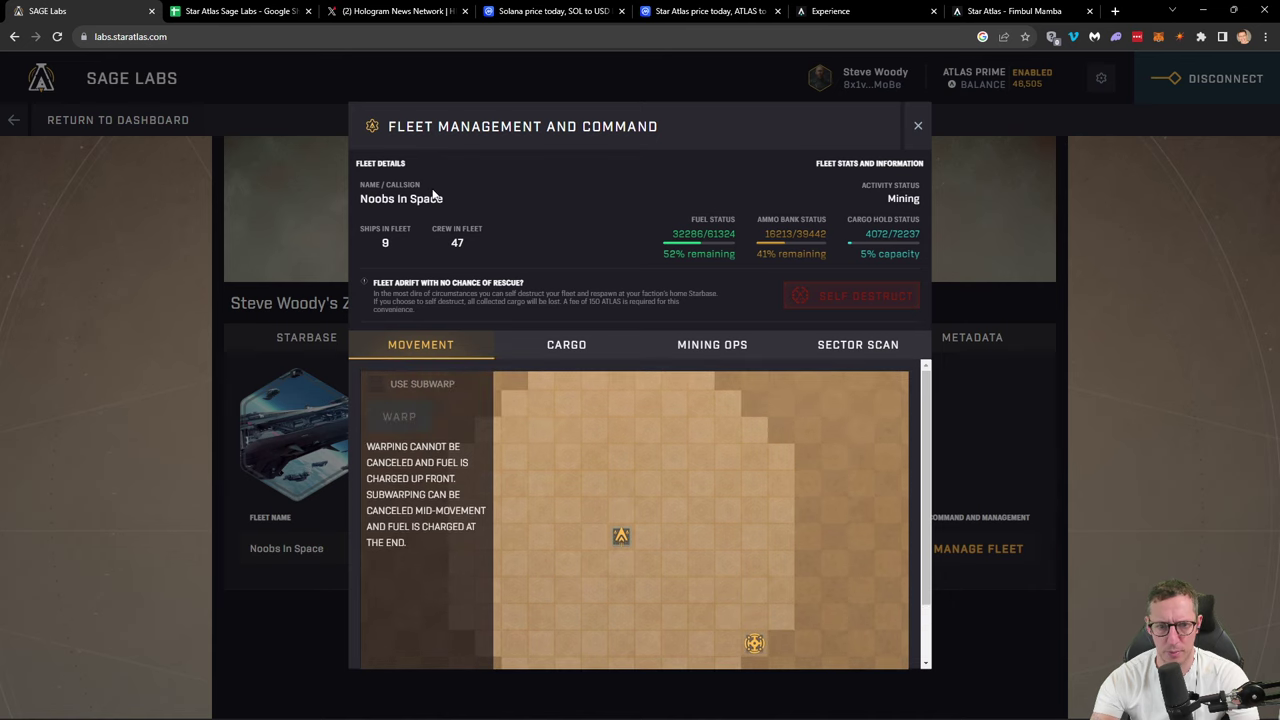
click(570, 347)
click(693, 356)
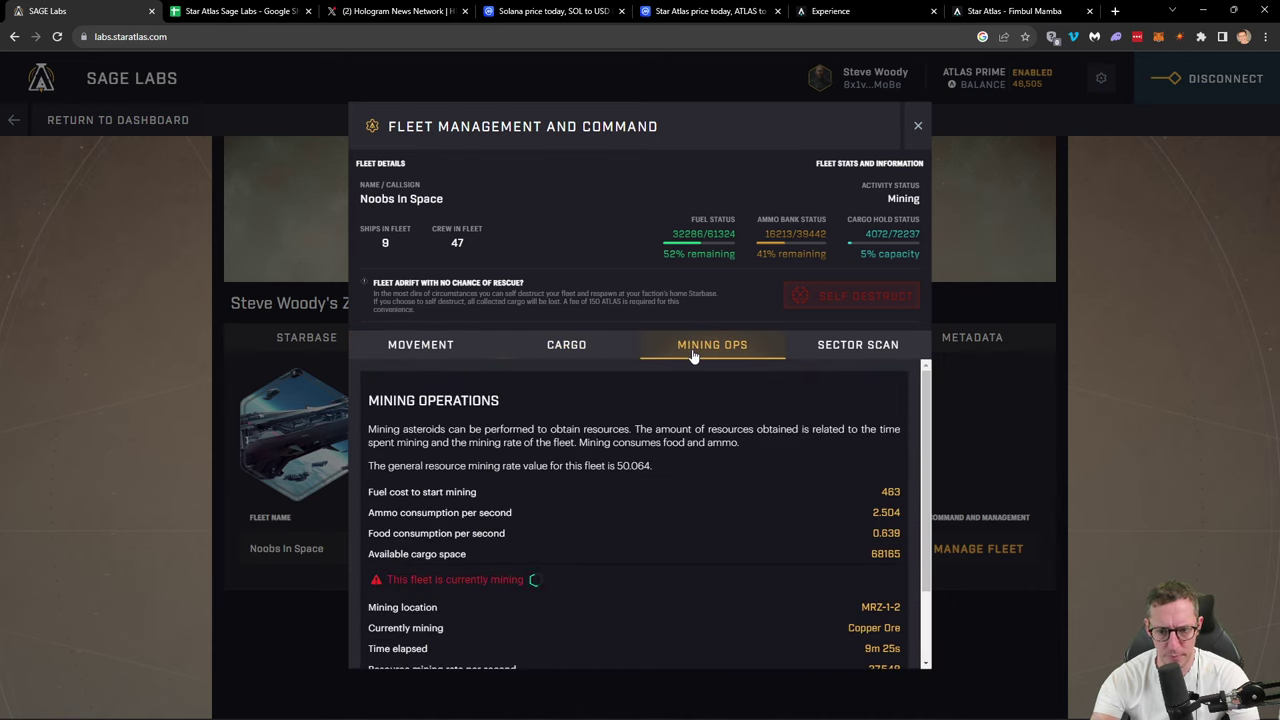
scroll(748, 548, down, 1)
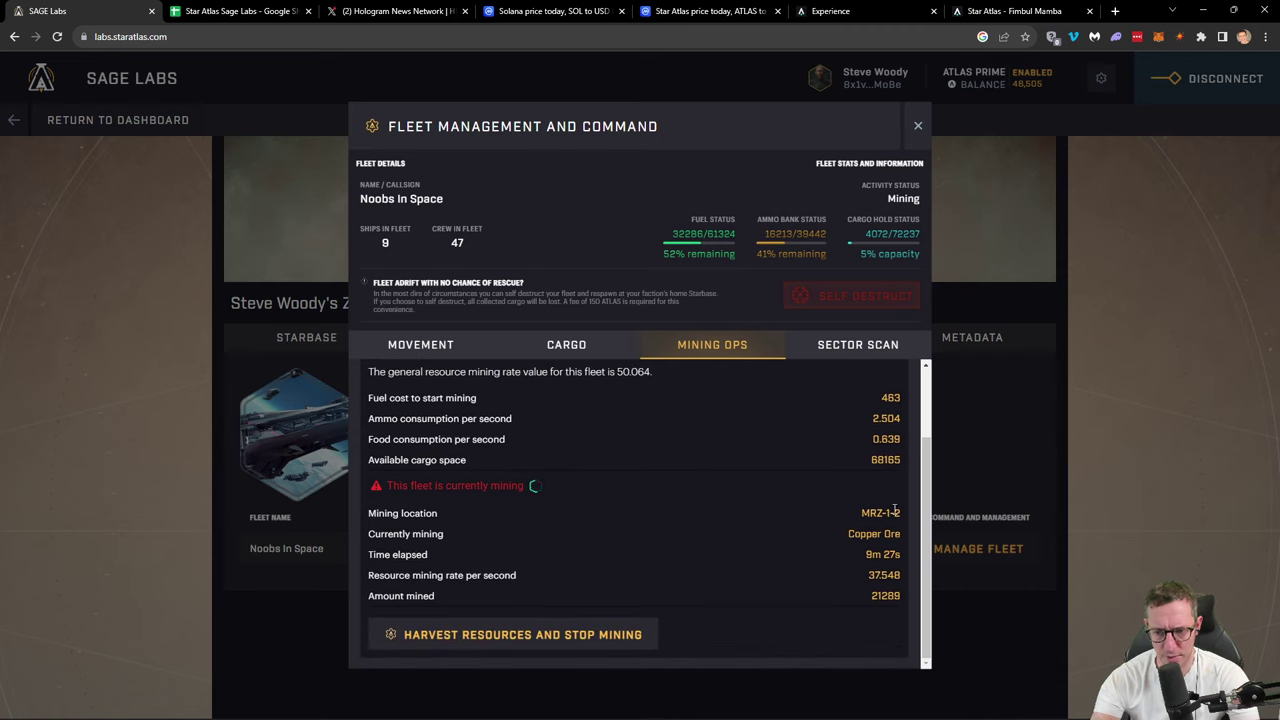
click(850, 356)
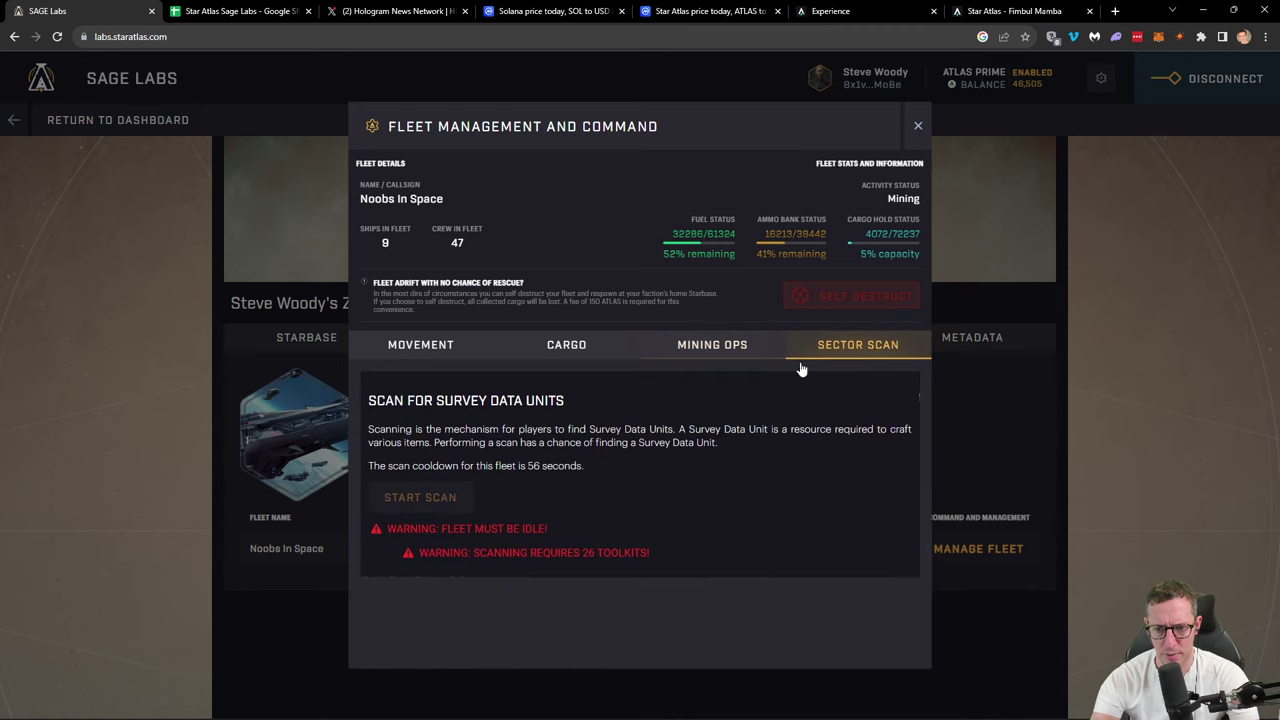
click(723, 362)
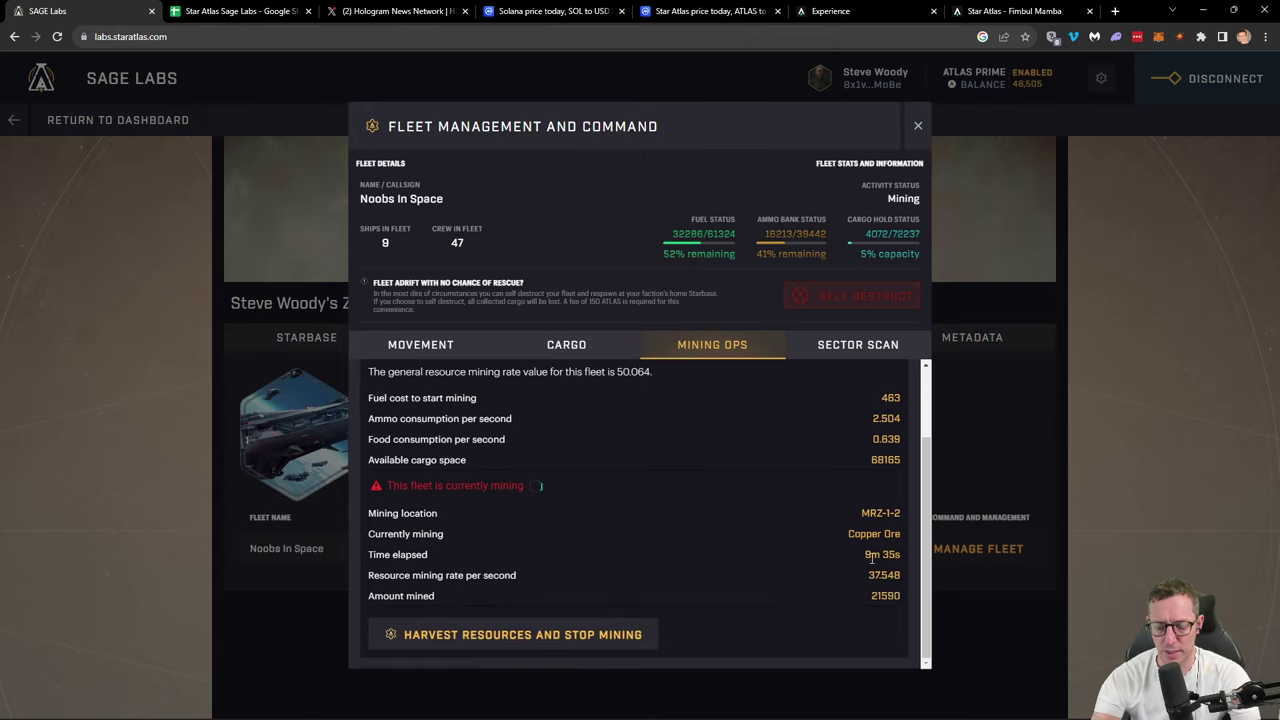
double_click(867, 595)
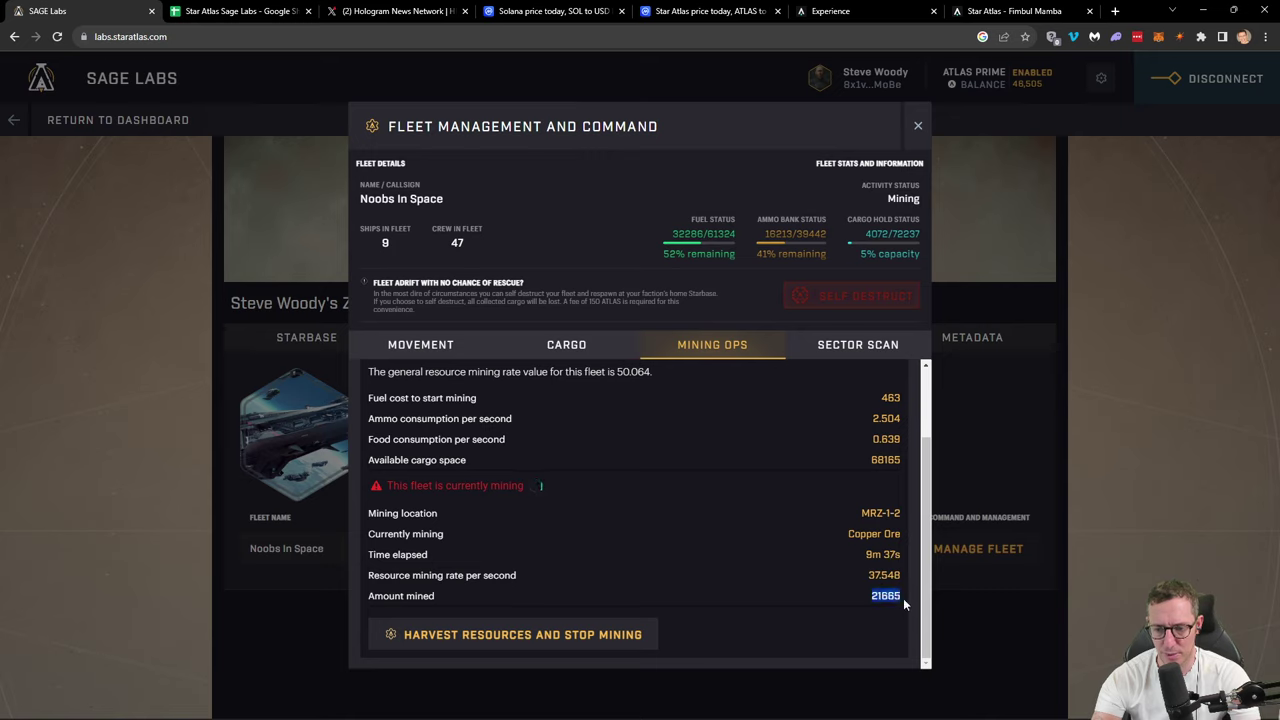
double_click(878, 462)
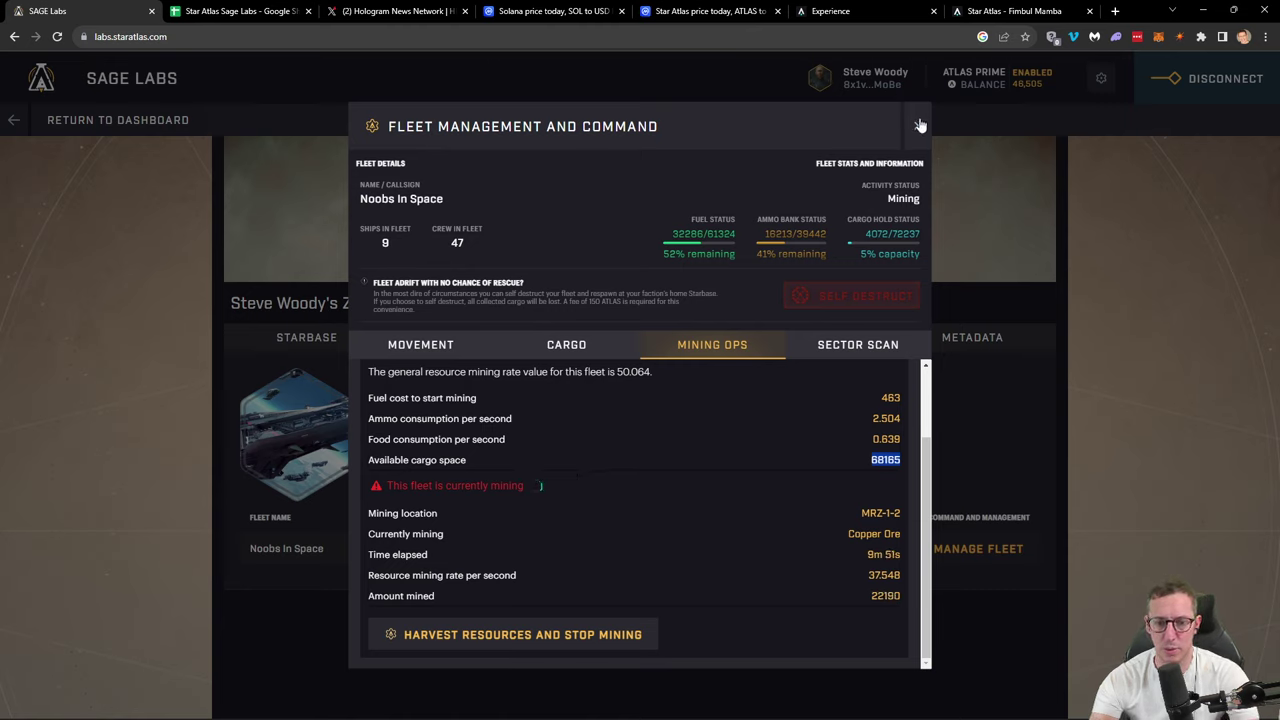
Step: Switch to the Star Atlas marketplace, browse the resources and open the Survey Data Unit's listing
click(995, 11)
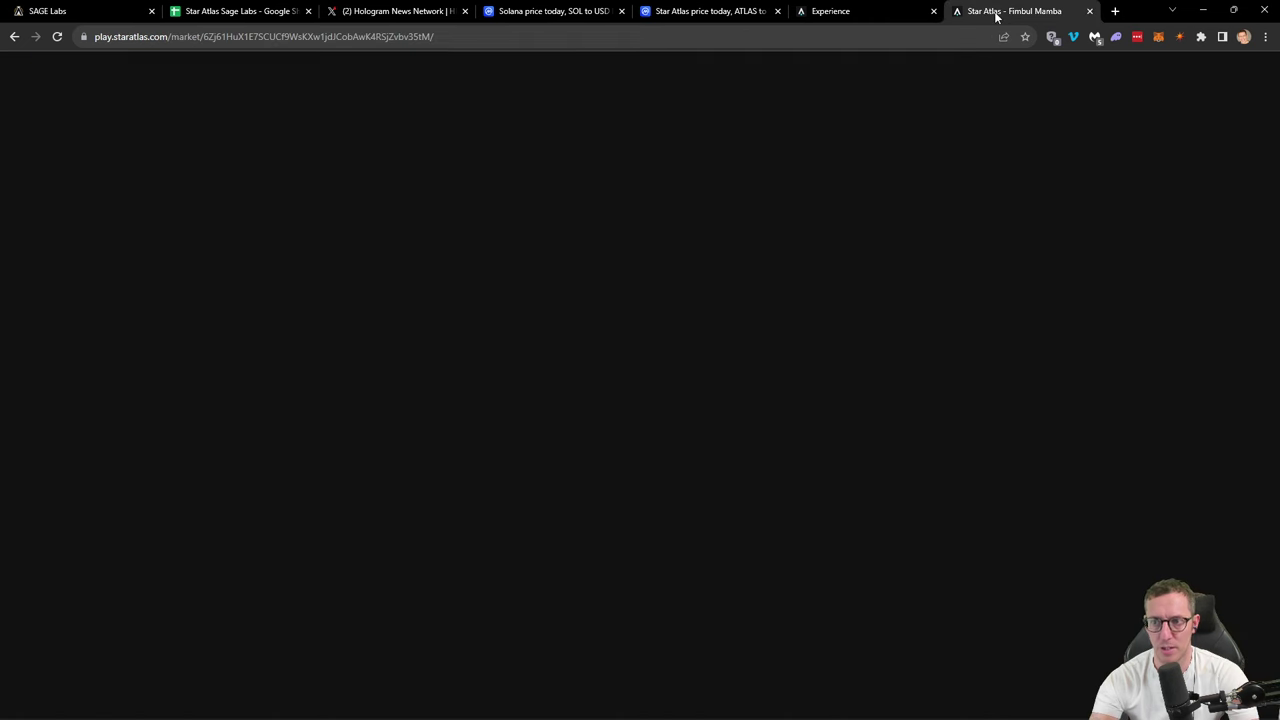
click(110, 180)
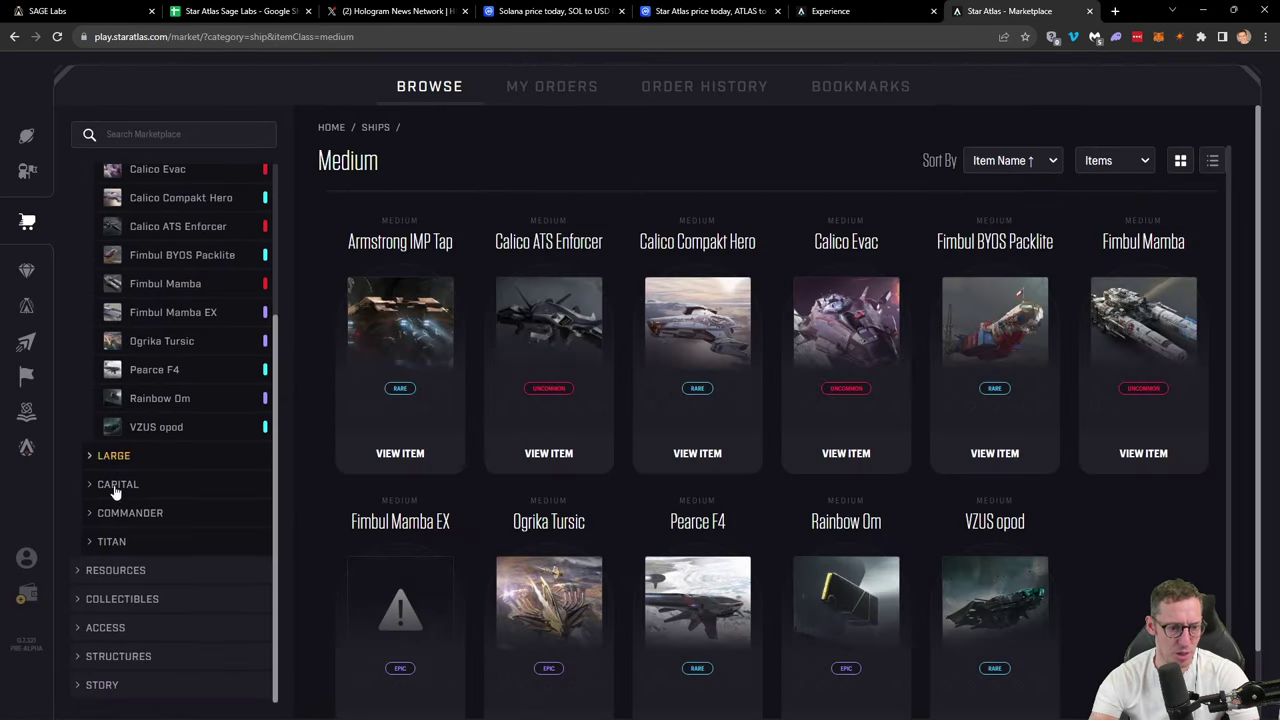
click(84, 572)
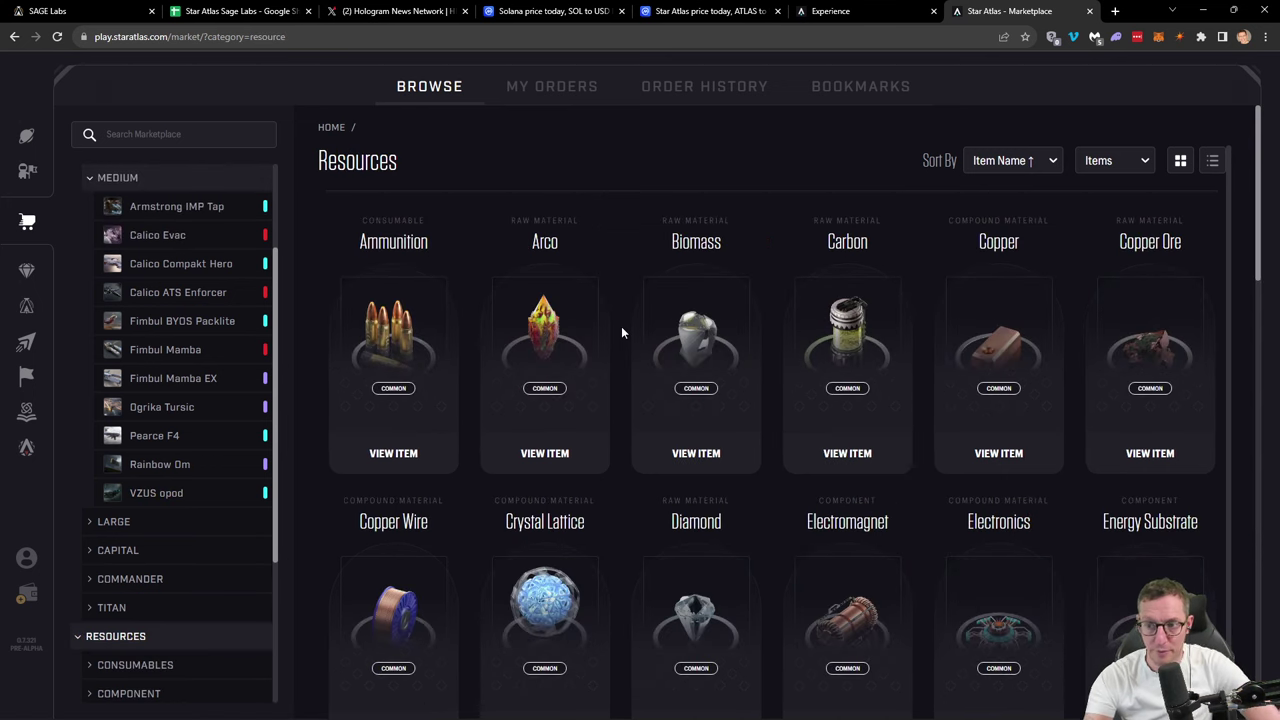
scroll(621, 326, down, 2)
scroll(1150, 409, down, 4)
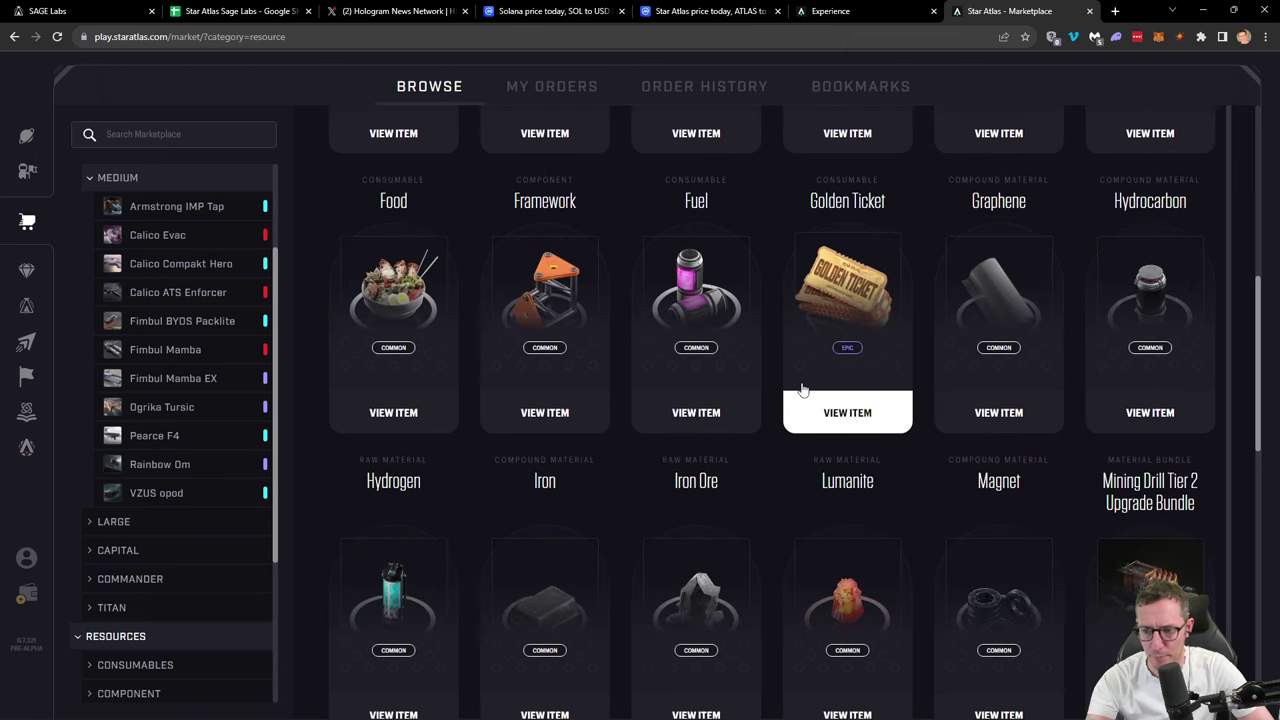
scroll(549, 566, down, 2)
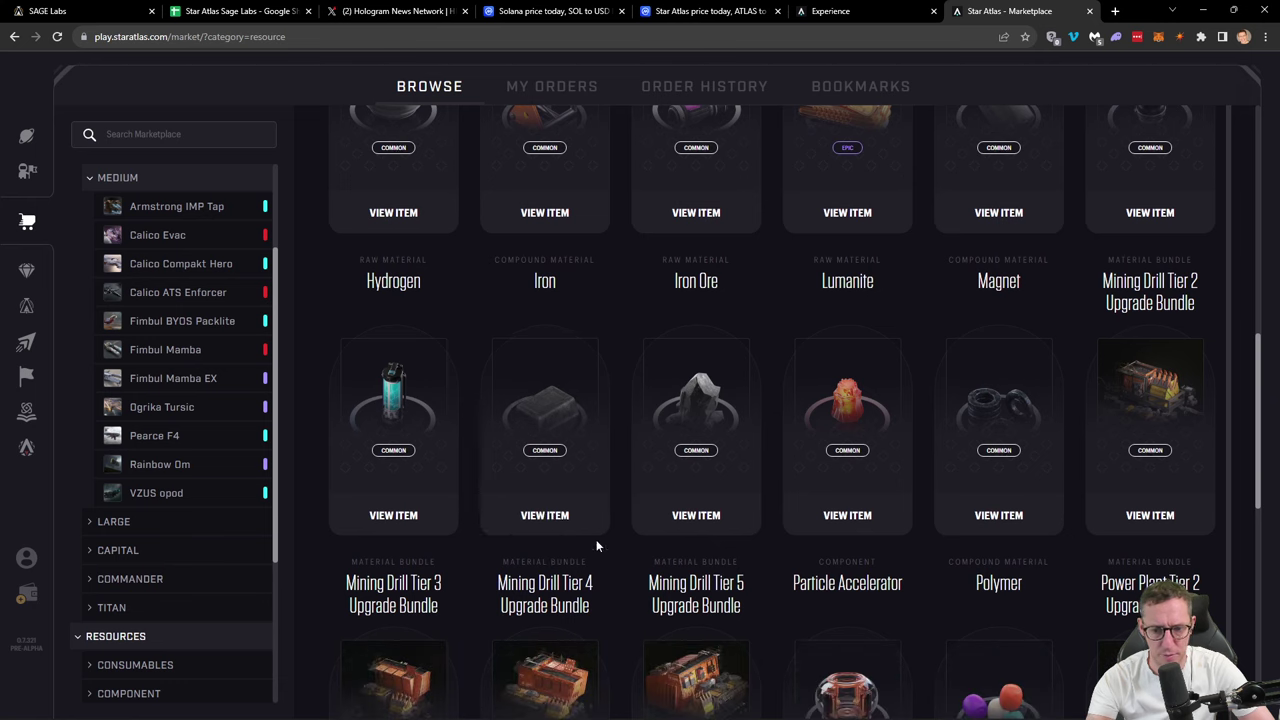
scroll(596, 545, down, 3)
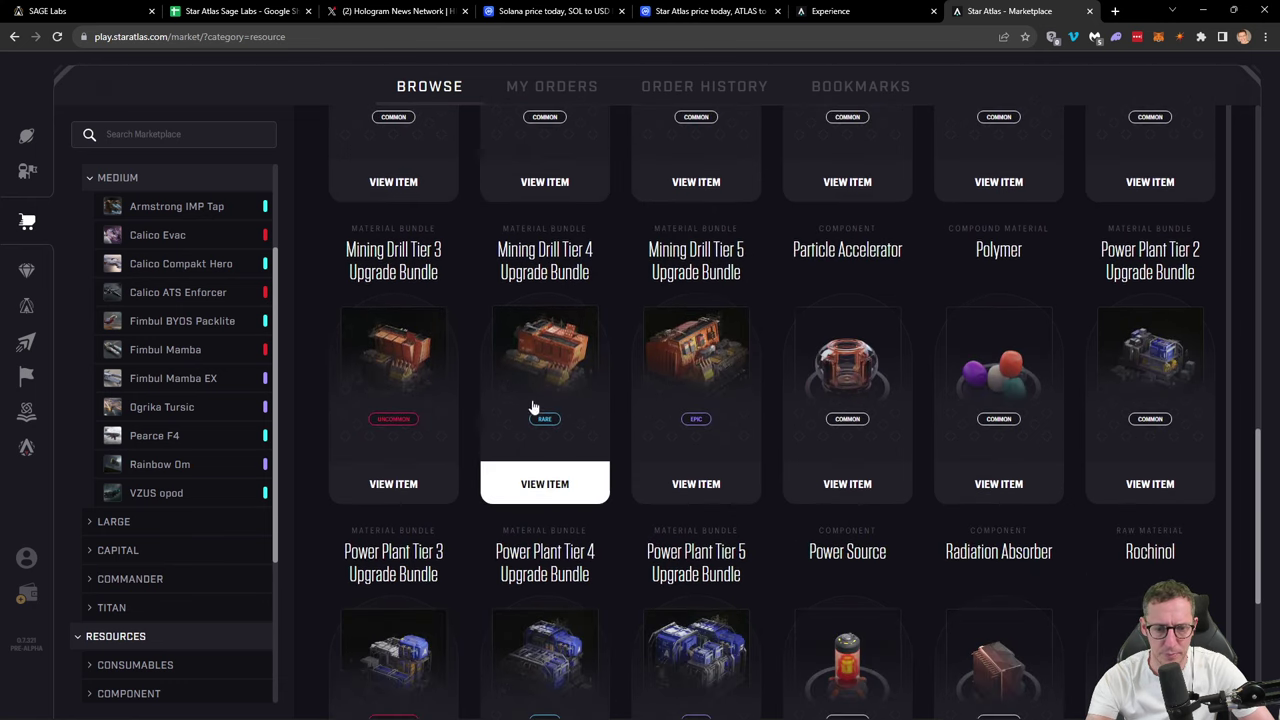
scroll(623, 391, down, 3)
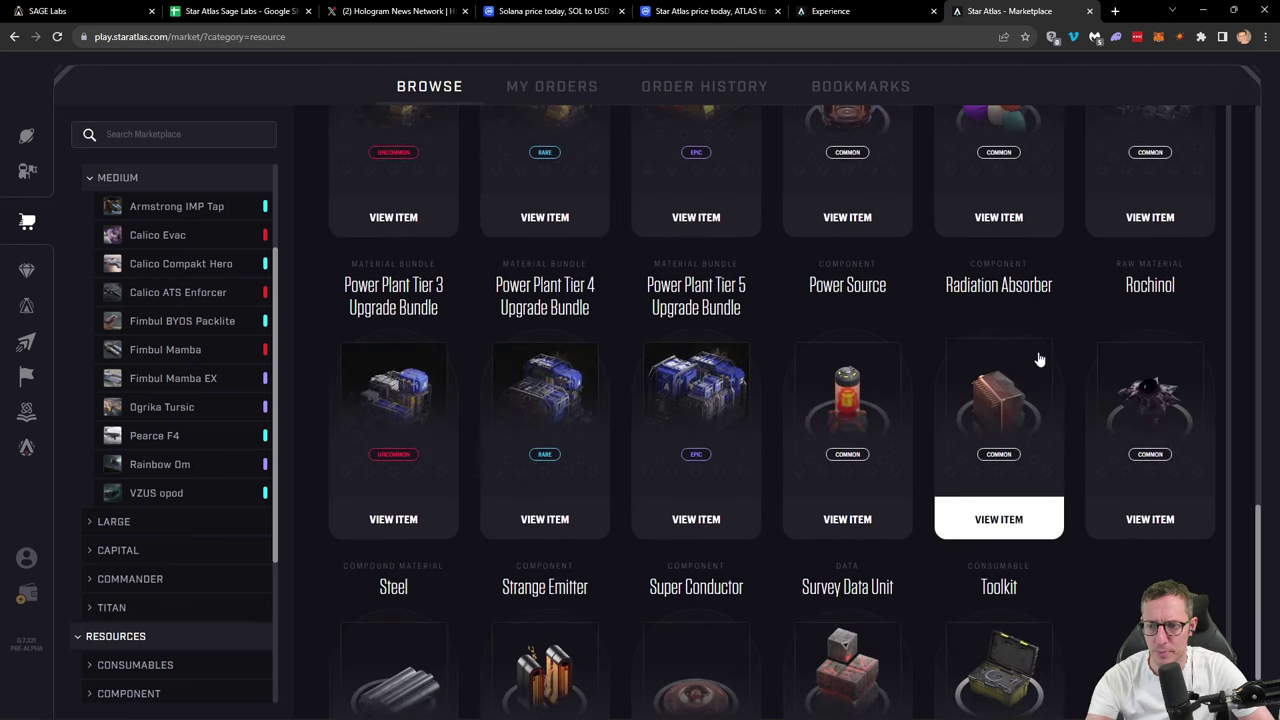
scroll(1108, 513, down, 2)
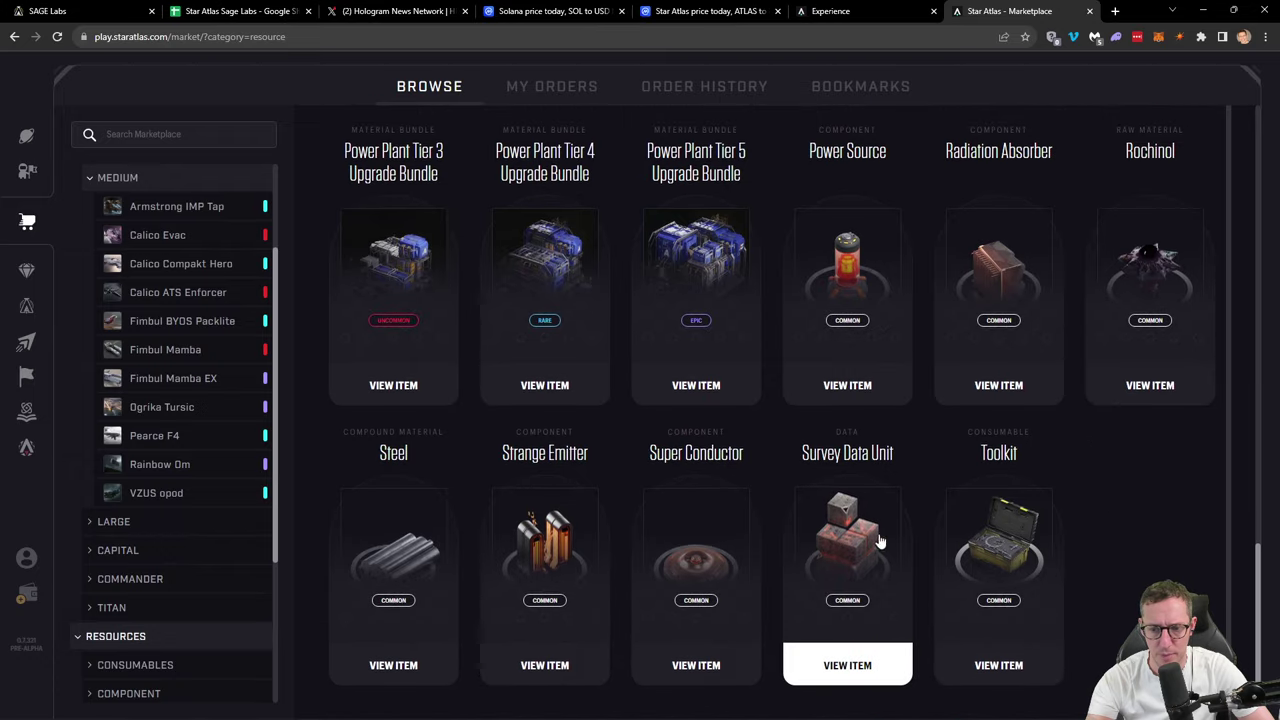
click(838, 670)
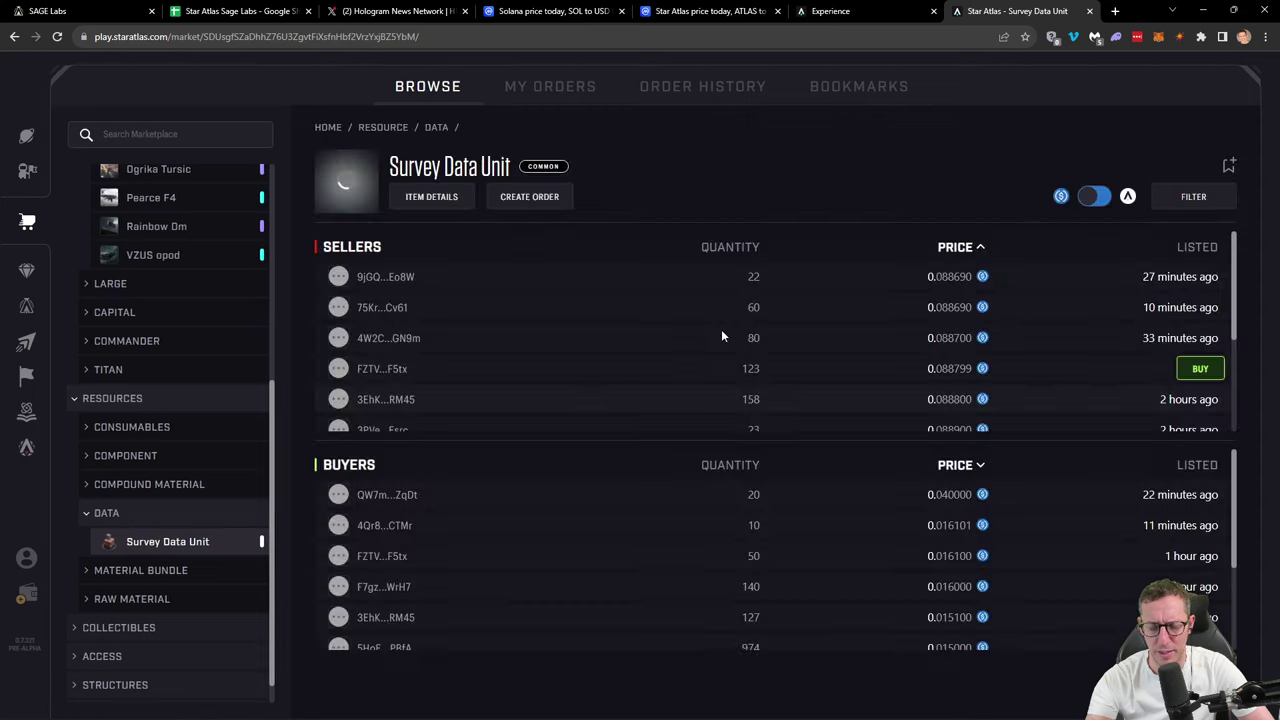